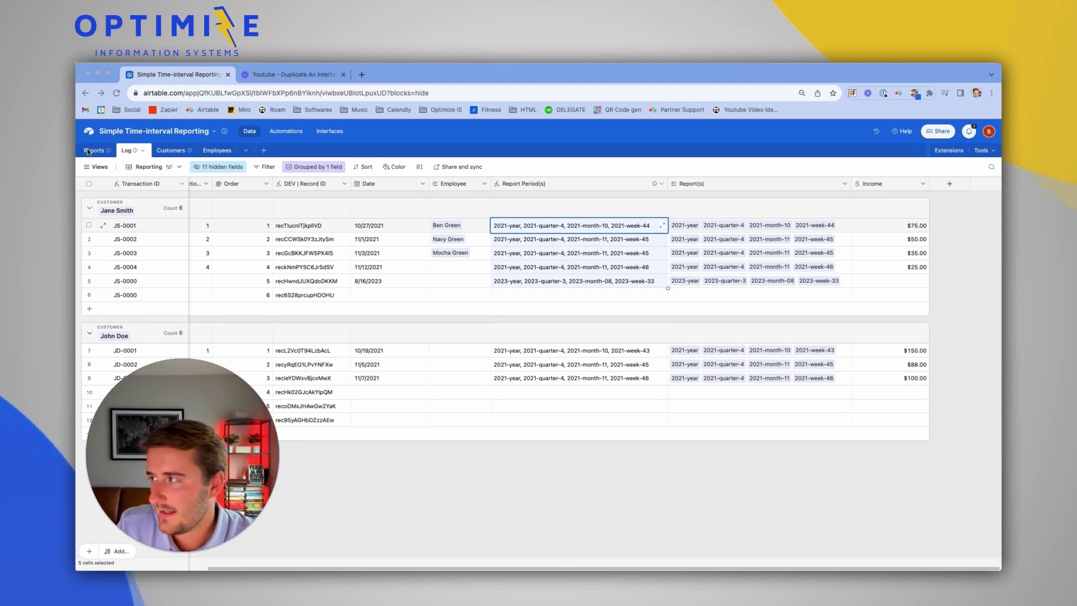
- Review the first records' dates, employee and Report Period(s) values in the Log table
mouse_move(566, 212)
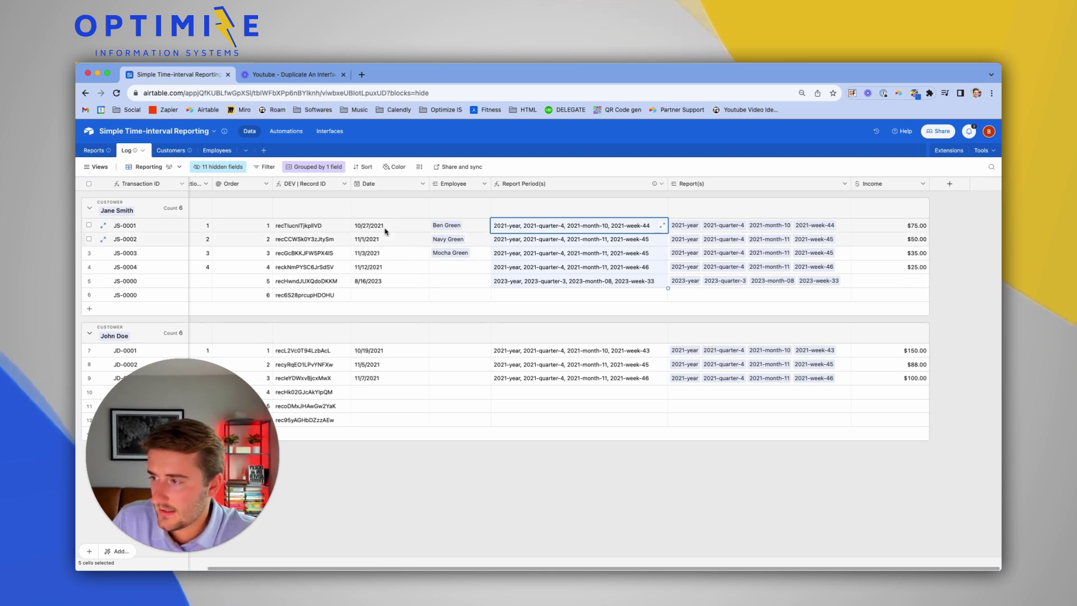
left_click_drag(392, 225, 401, 281)
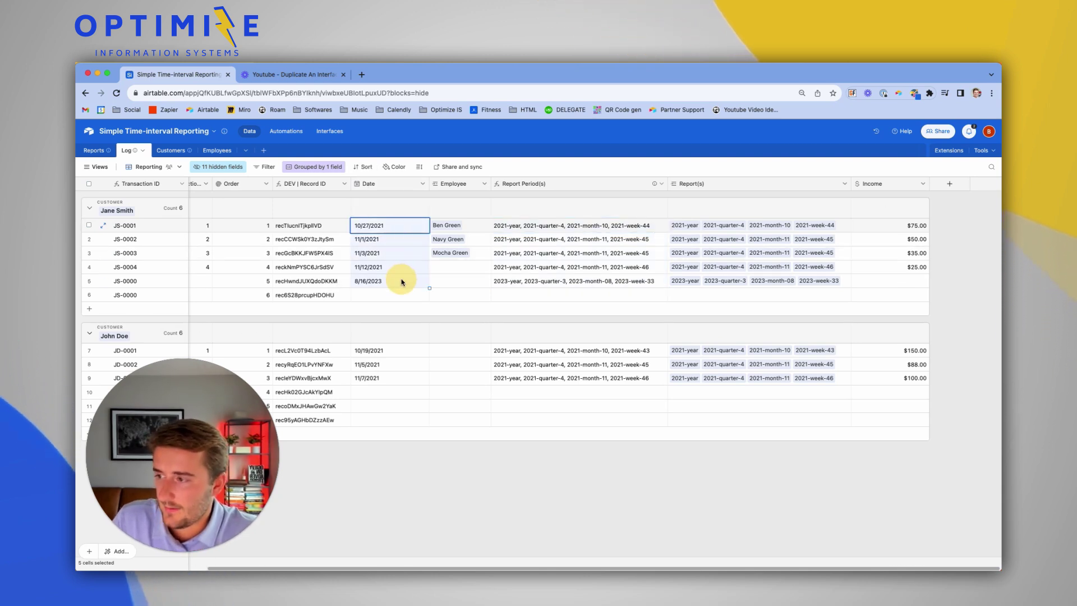
left_click(446, 226)
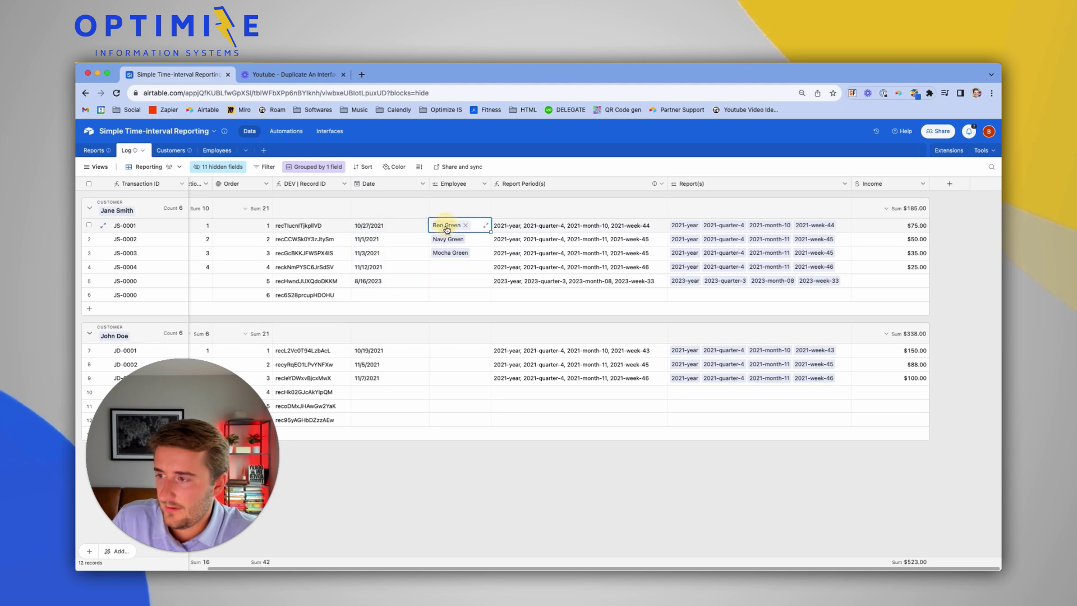
left_click(524, 184)
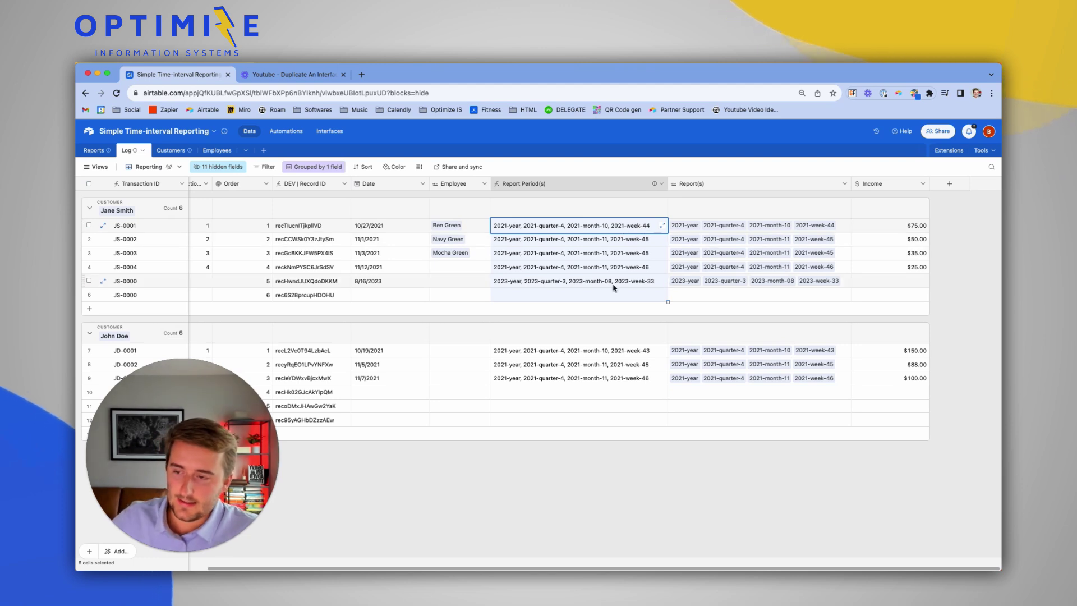
- Set the undated JS-0000 log record's date to 8/17/2023
left_click(390, 295)
left_click(389, 294)
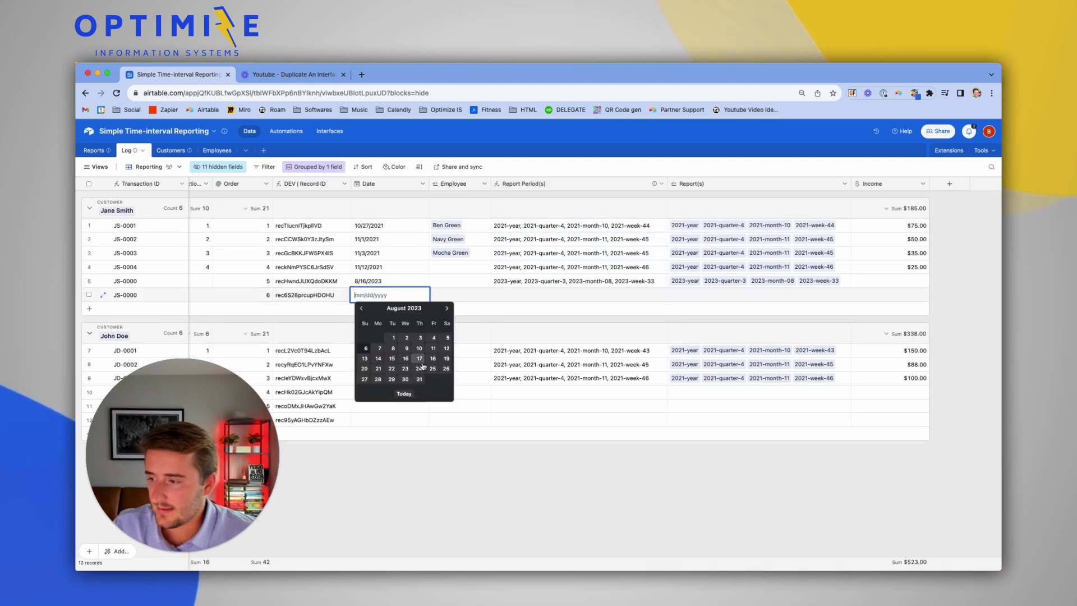
left_click(420, 361)
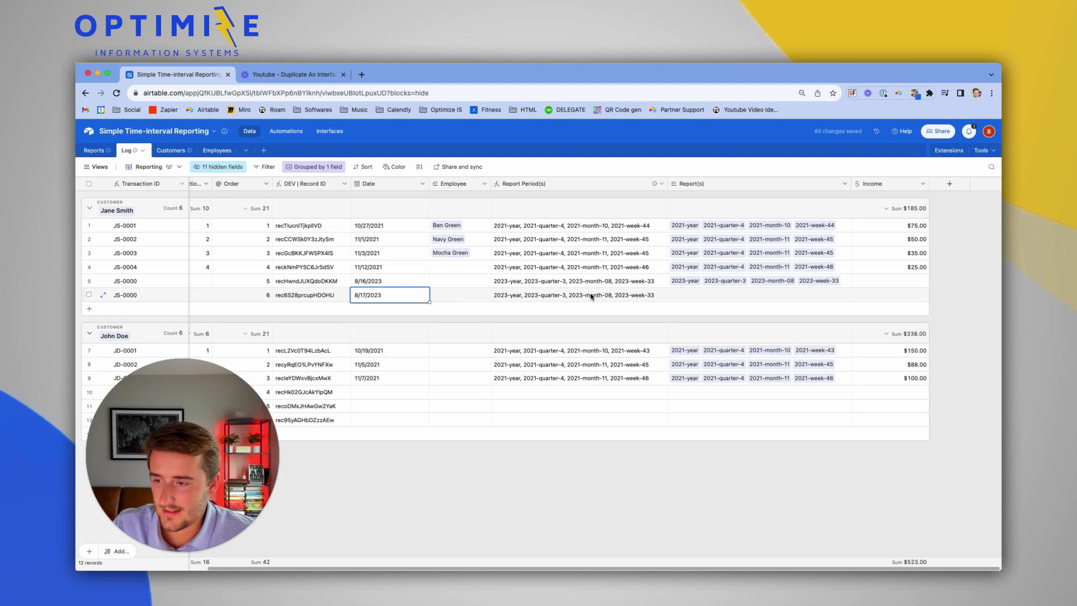
- Copy that record's report periods into Report(s), linking its four 2023 reports
left_click(591, 296)
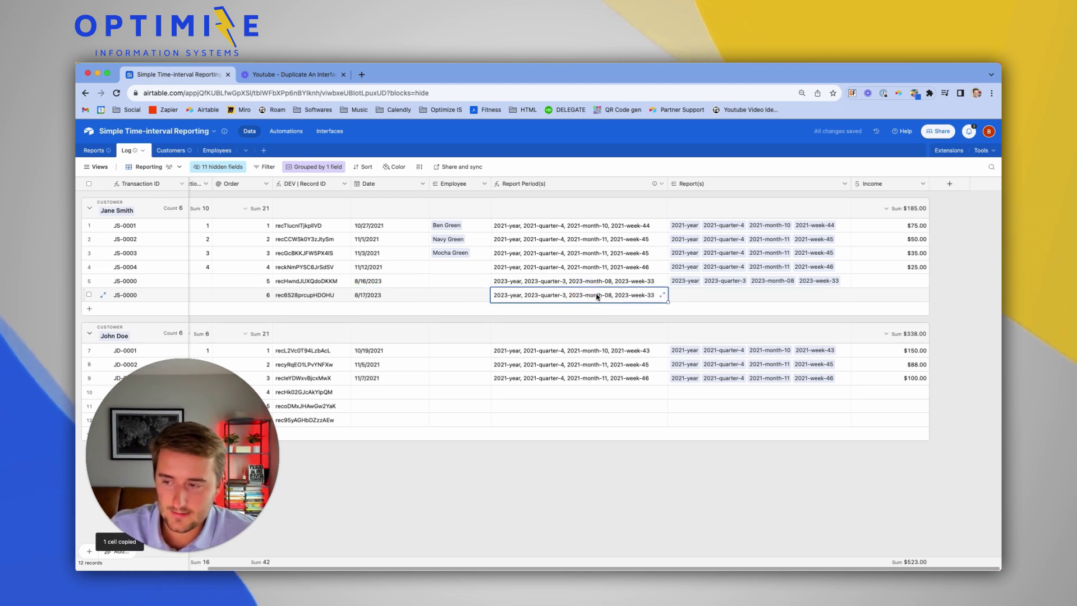
left_click(721, 292)
type("2023-year, 2023-quarter-3, 2023-month-08, 2023-week-33")
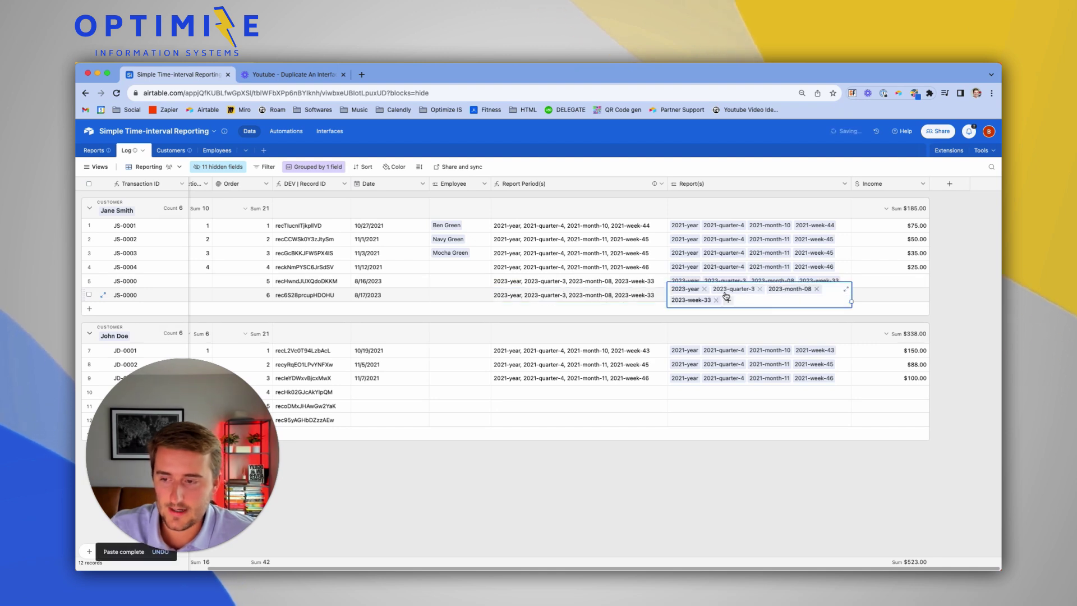
left_click(639, 268)
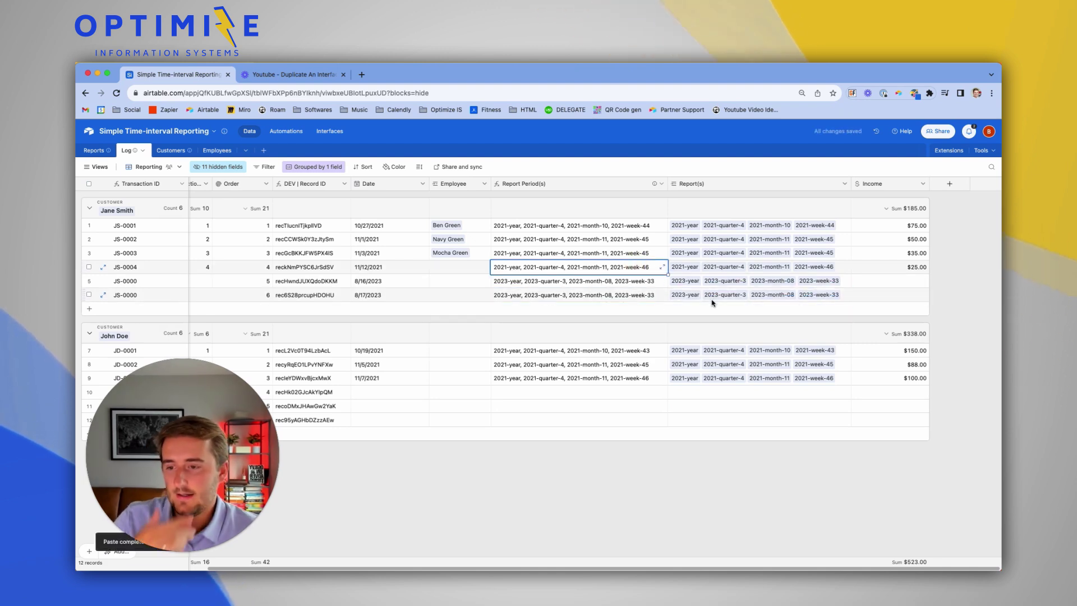
left_click(579, 297)
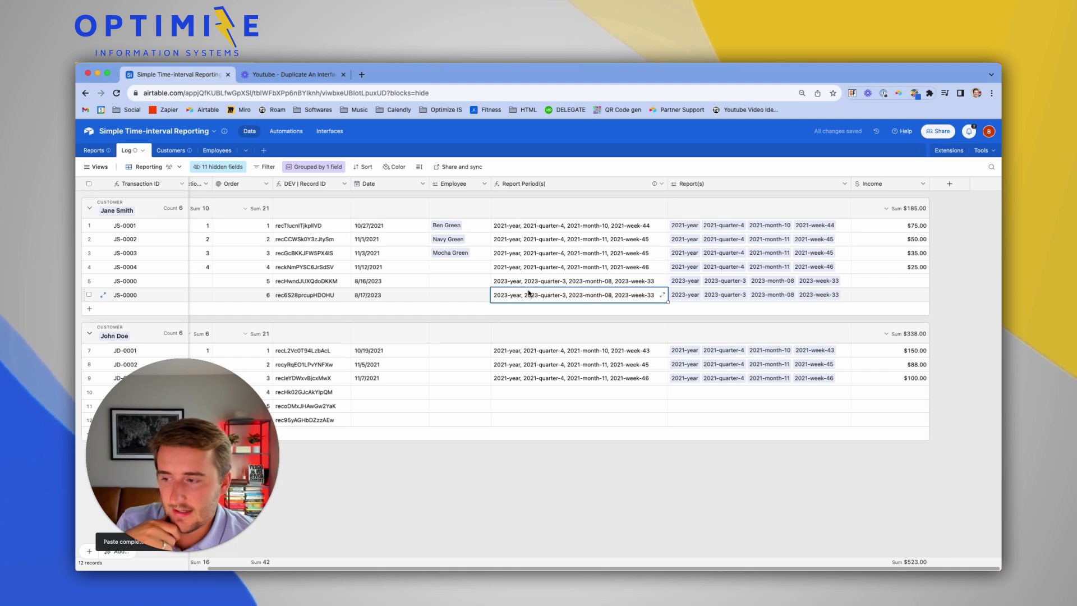
double_click(707, 296)
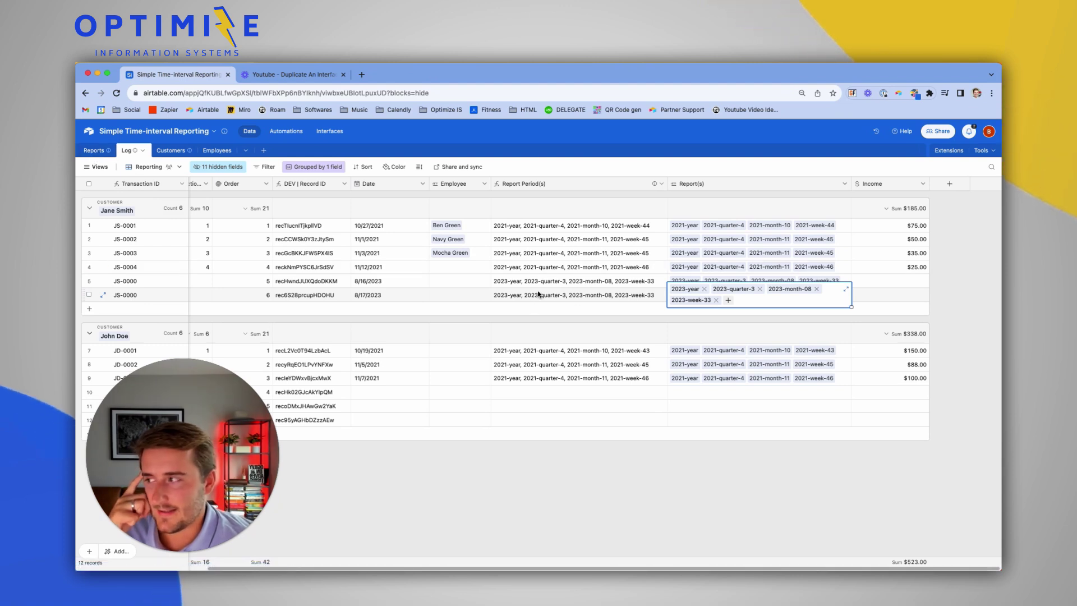
left_click(94, 151)
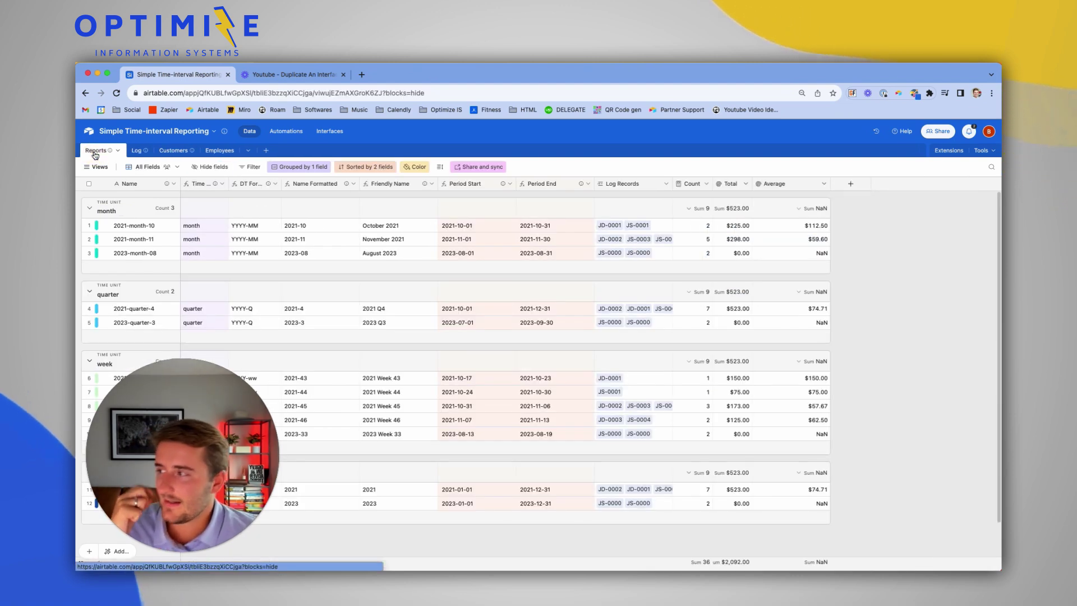
- Scroll through the Reports table's linked report periods, then return to the Log table
scroll(365, 289, "down", 2)
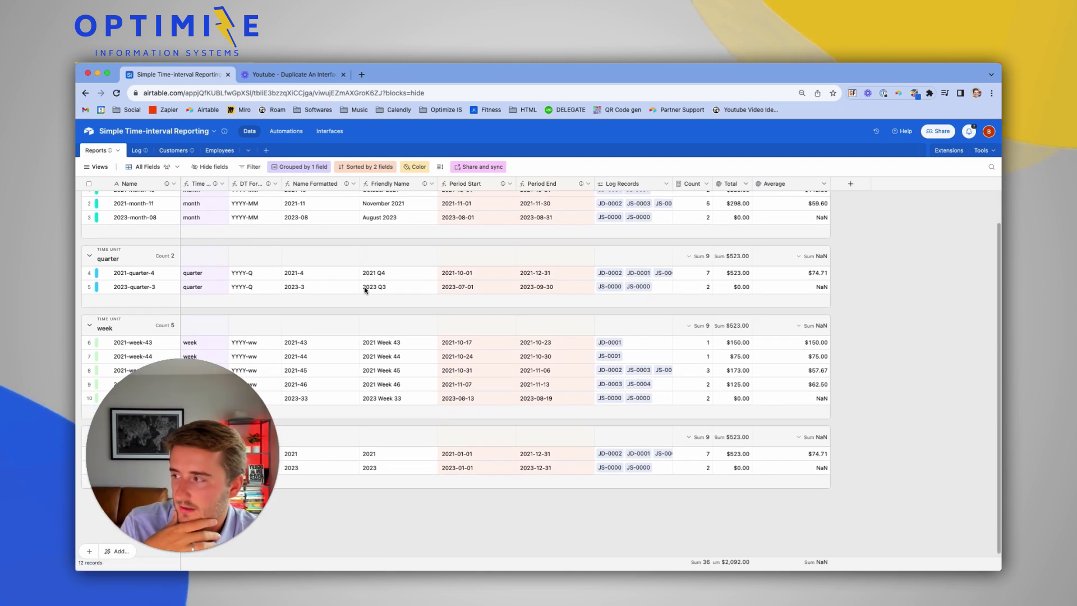
scroll(364, 289, "up", 2)
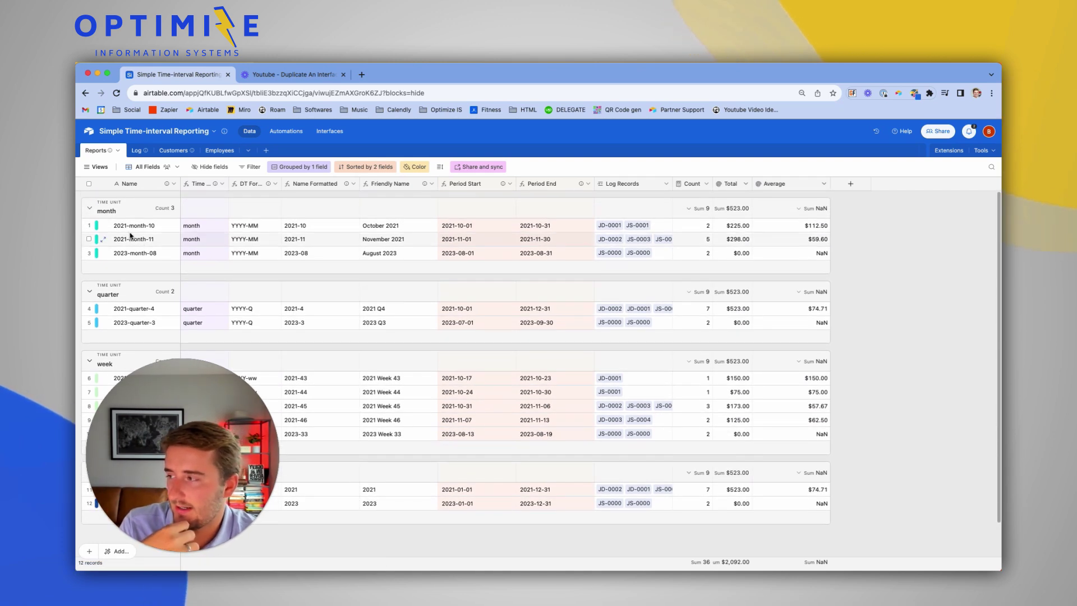
scroll(240, 329, "down", 1)
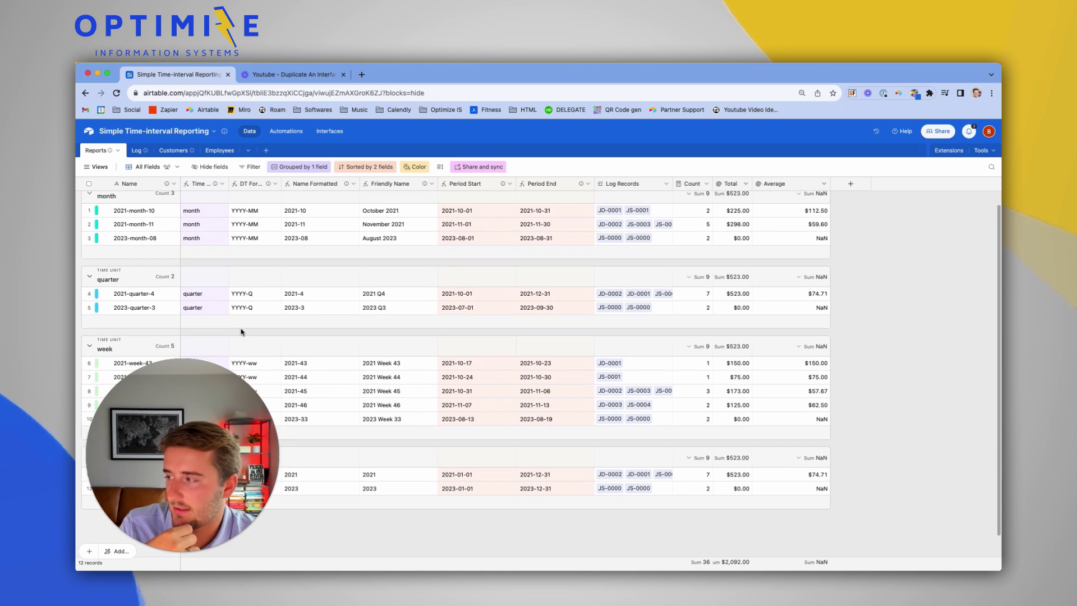
left_click_drag(215, 388, 640, 392)
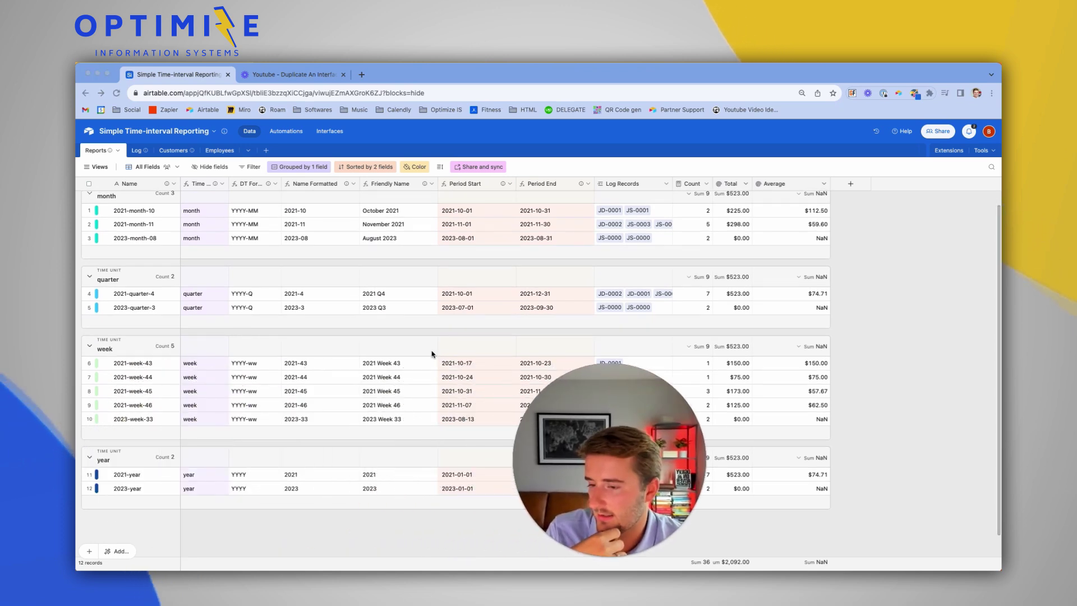
scroll(432, 353, "up", 1)
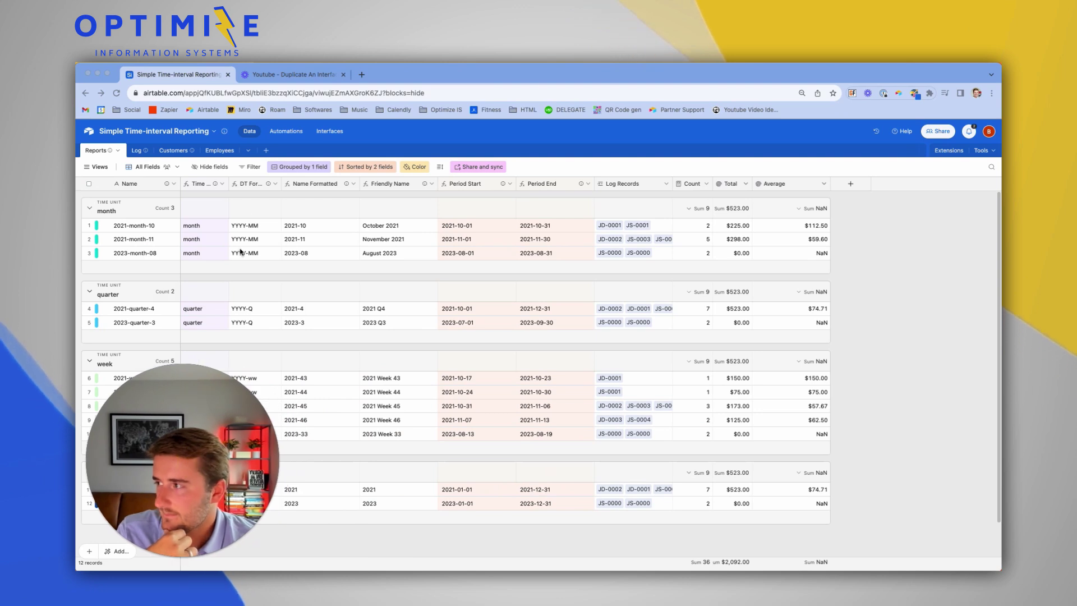
left_click(135, 152)
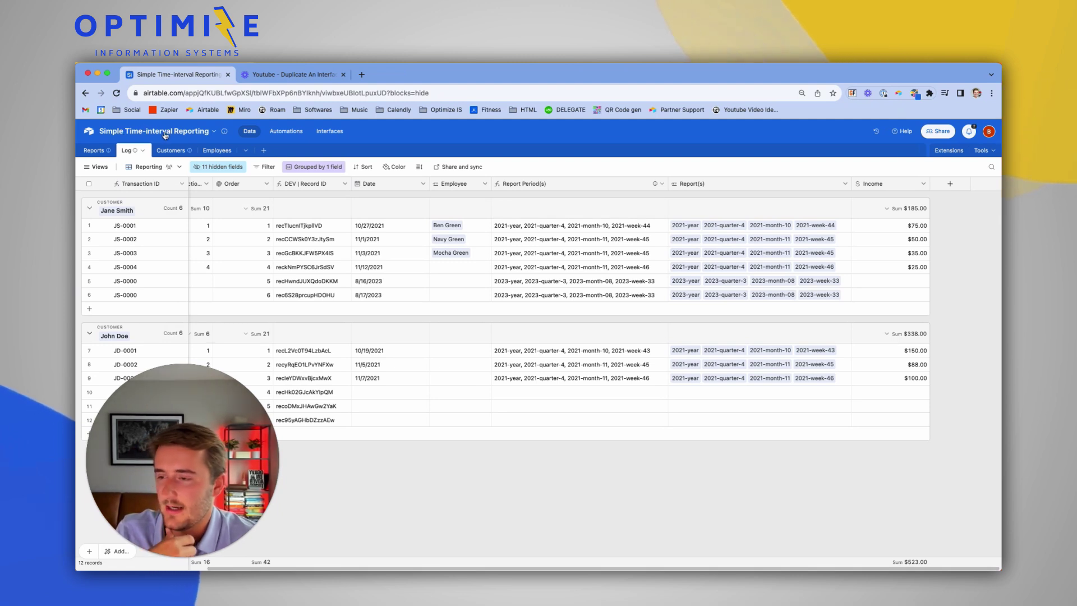
- Widen the Report Period(s) column and reopen its formula with an enlarged editor
double_click(564, 186)
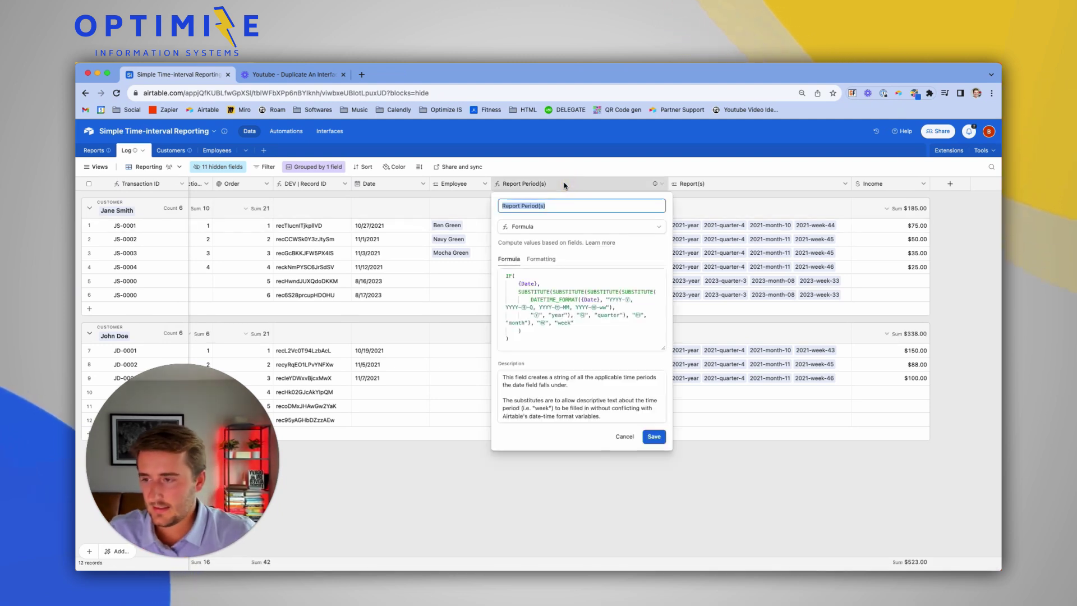
key("Escape")
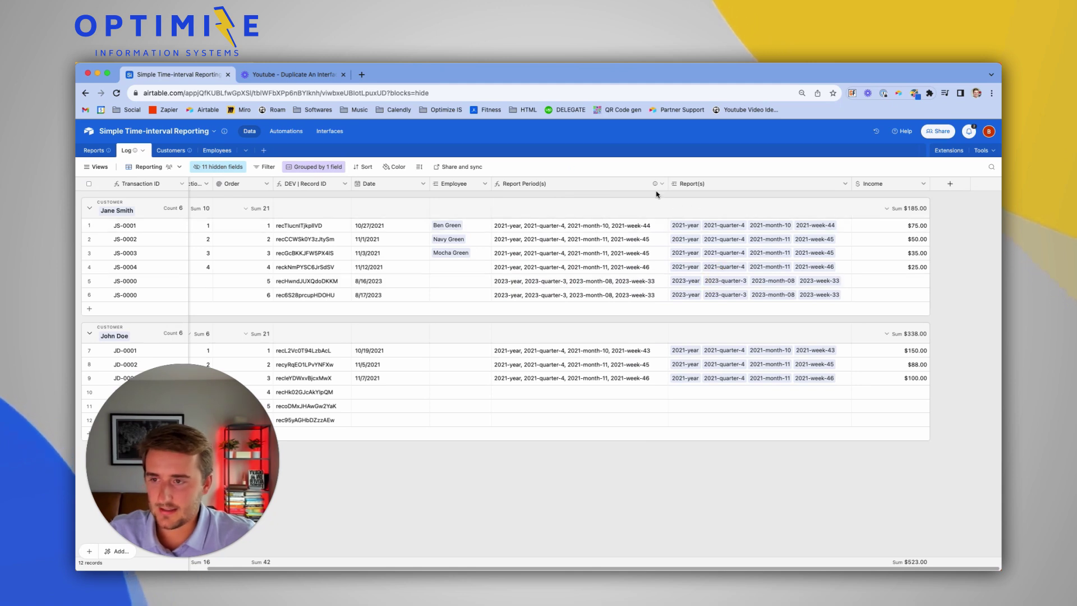
left_click_drag(669, 185, 859, 192)
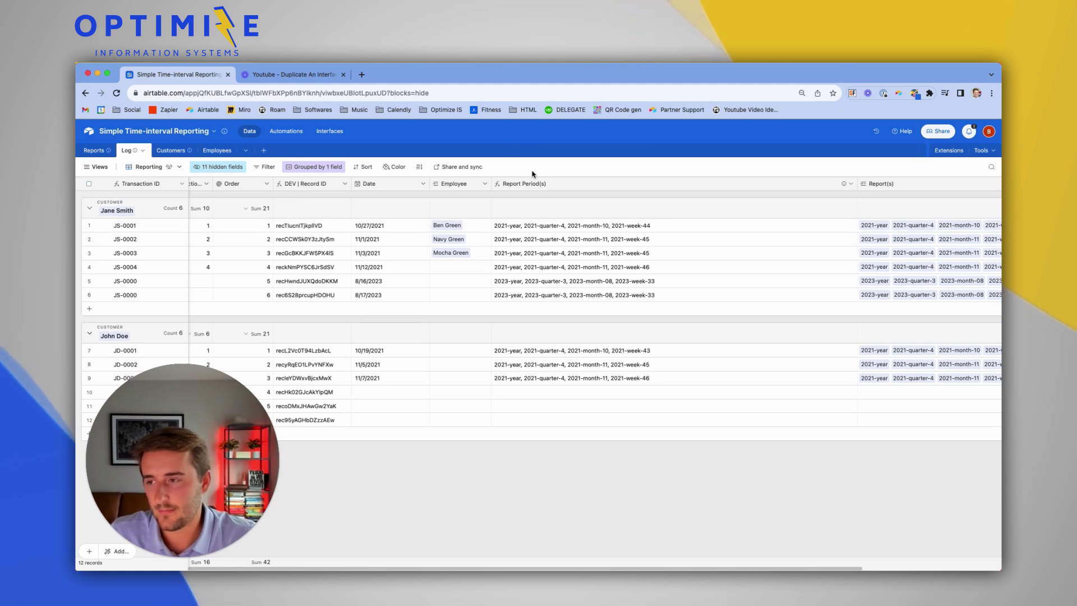
double_click(553, 182)
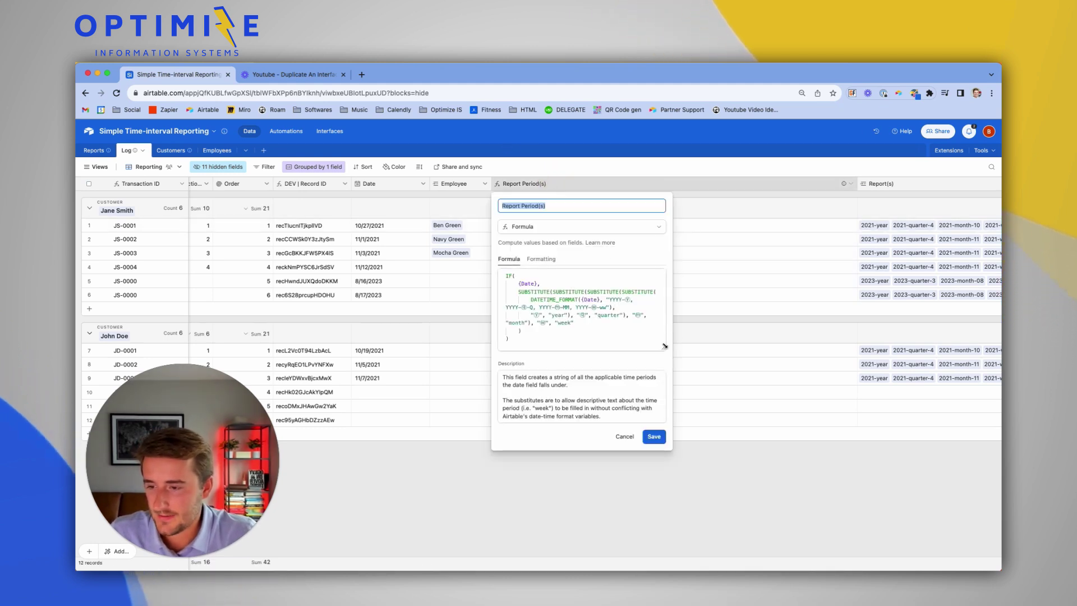
left_click_drag(664, 346, 801, 428)
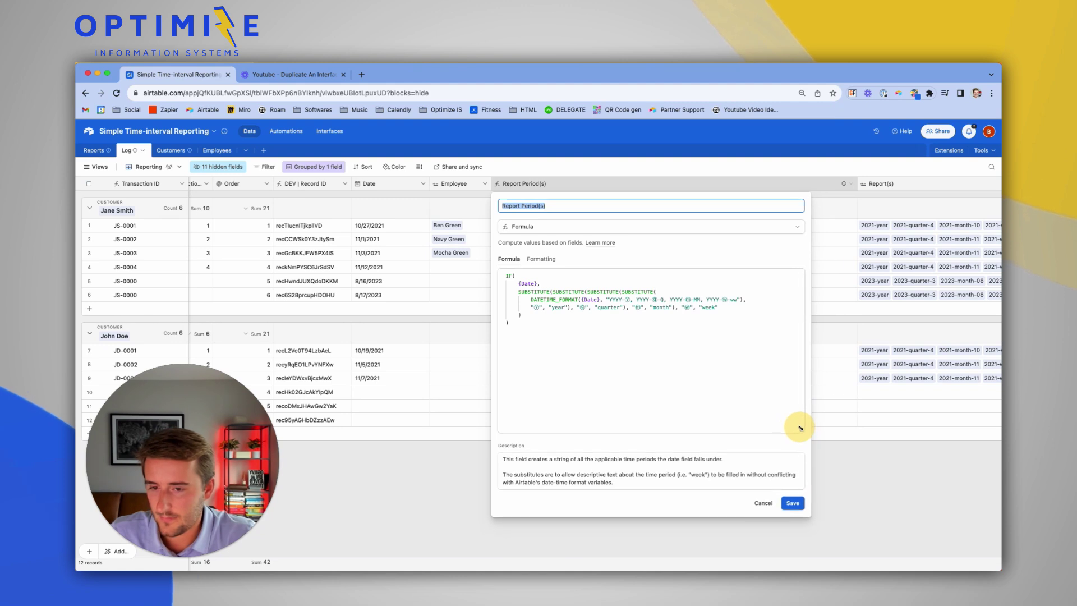
- Append & and a duplicate IF block, then delete the second block's SUBSTITUTE expression
left_click(594, 334)
key("super+a")
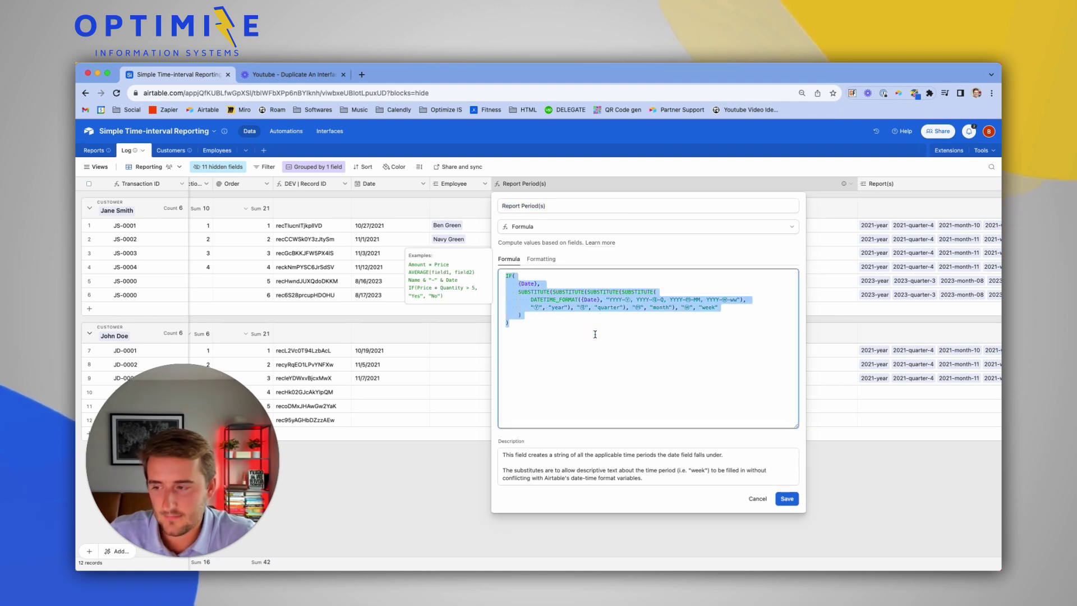
left_click(594, 334)
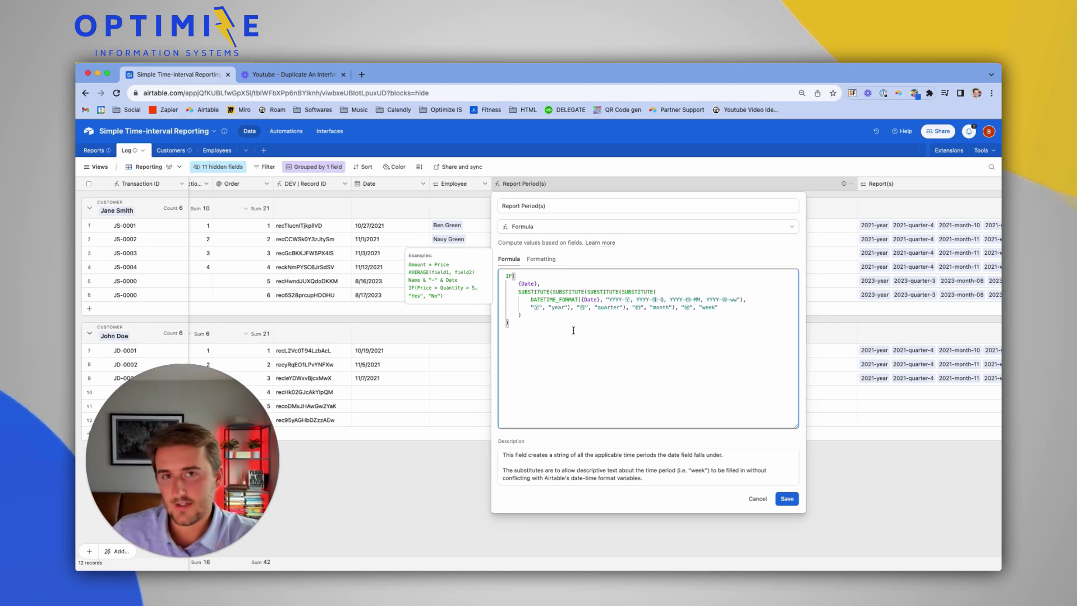
type("&")
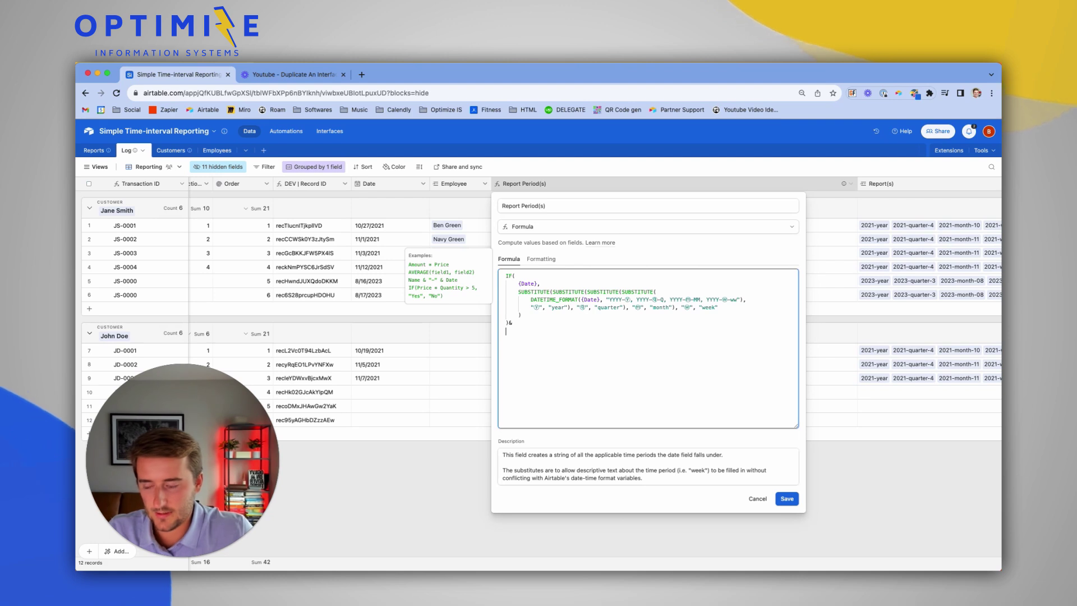
key("super+v")
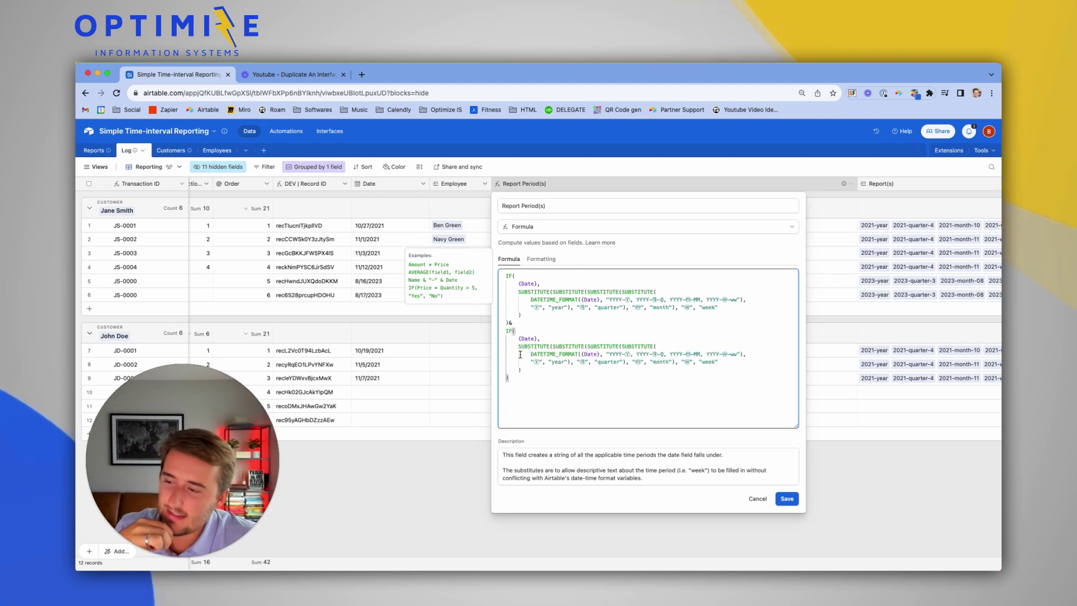
left_click_drag(518, 348, 527, 372)
key("super+c")
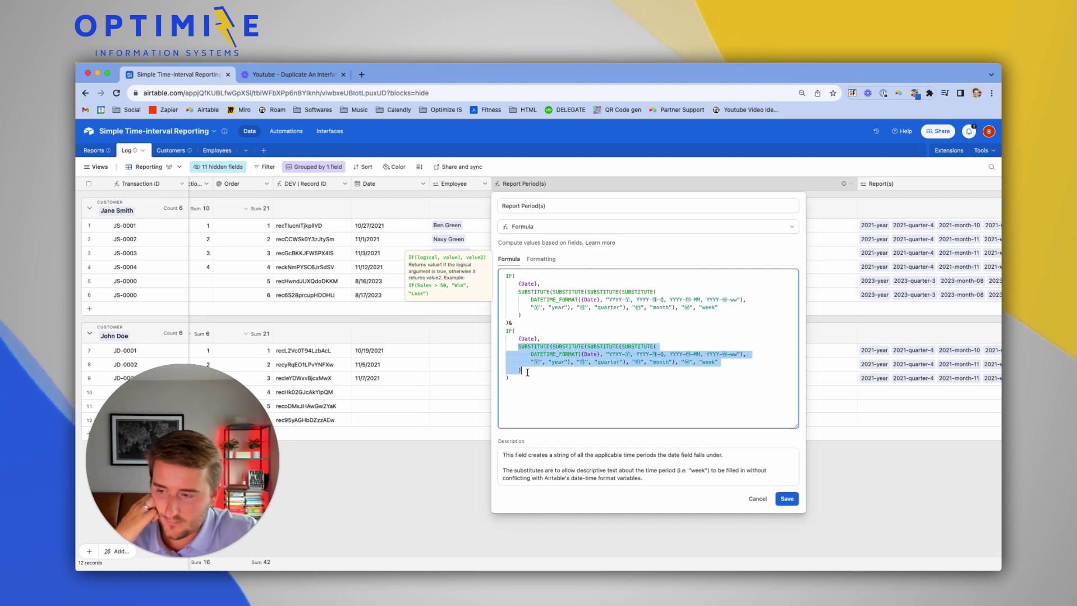
key("BackSpace")
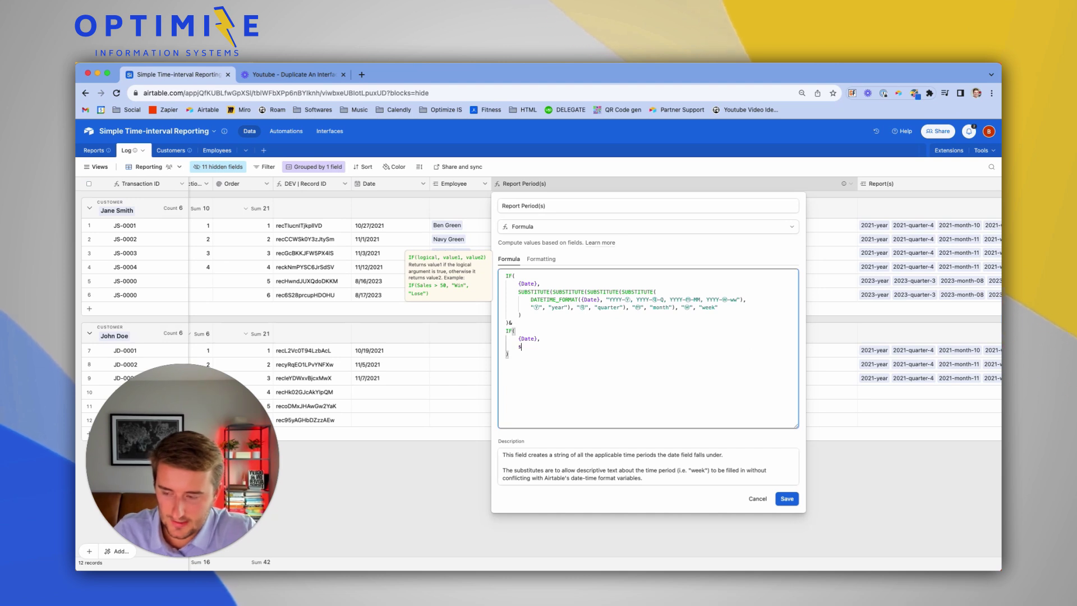
- Rewrite it as SUBSTITUTE(..., ' | '&Employee&') and cancel the unfinished formula edit
type("sub")
key("Tab")
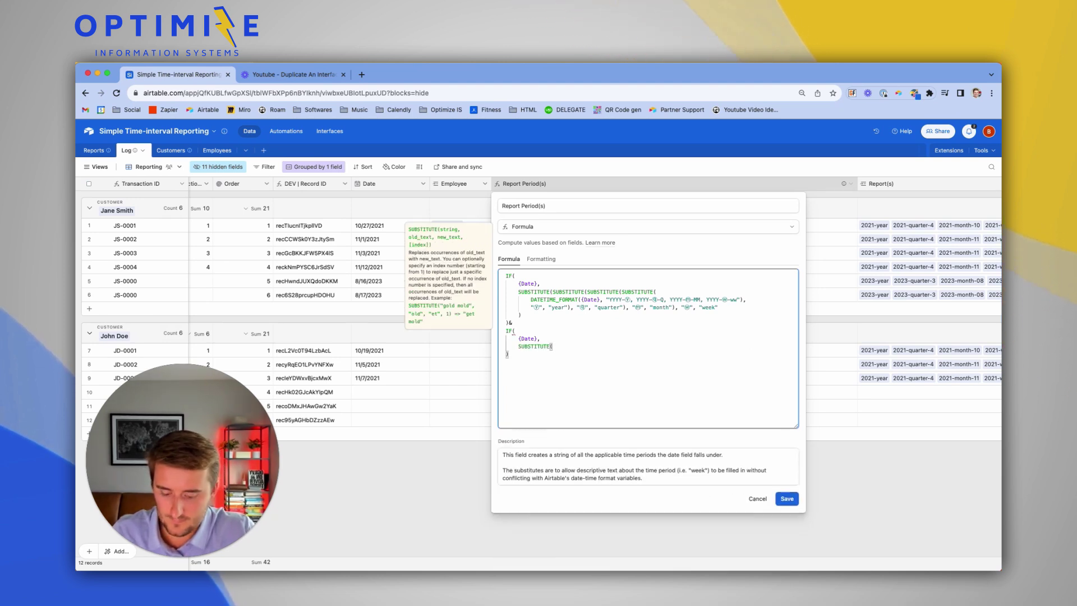
key("super+v")
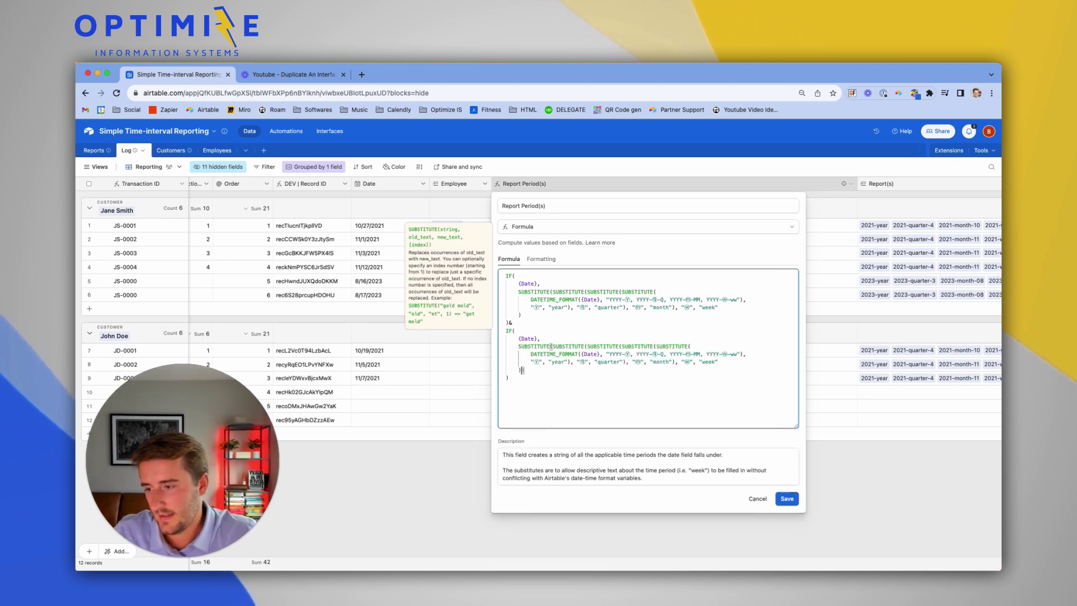
type(",', ',")
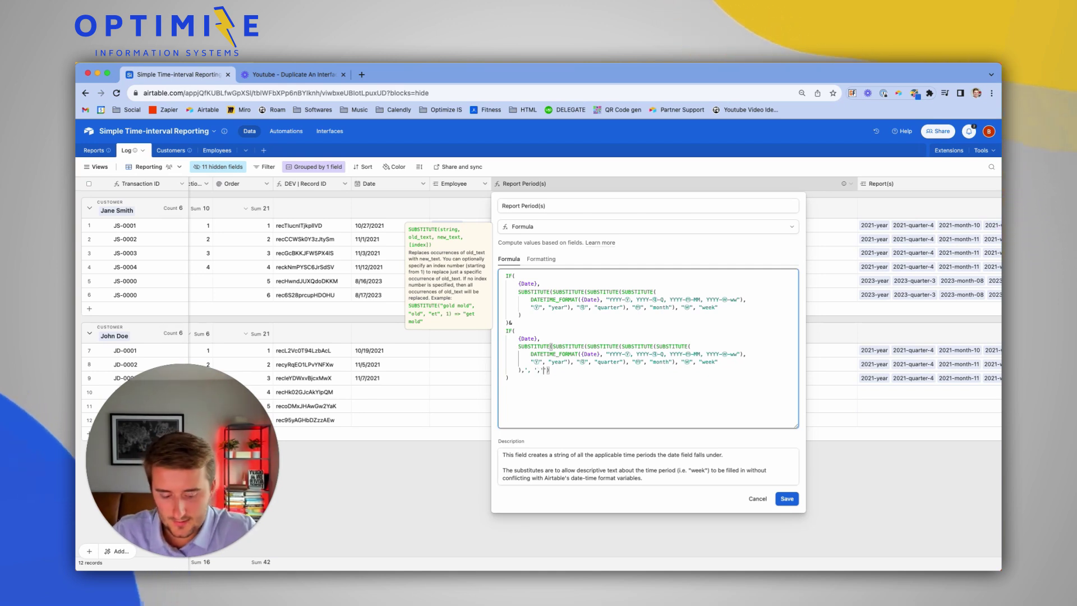
type("'")
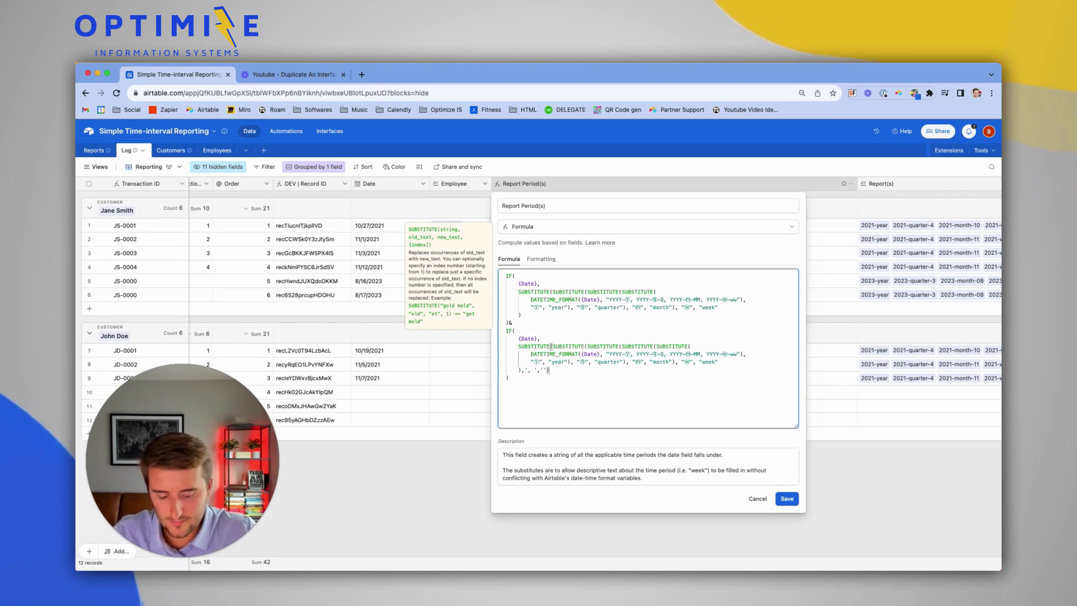
type(" | '&Empl")
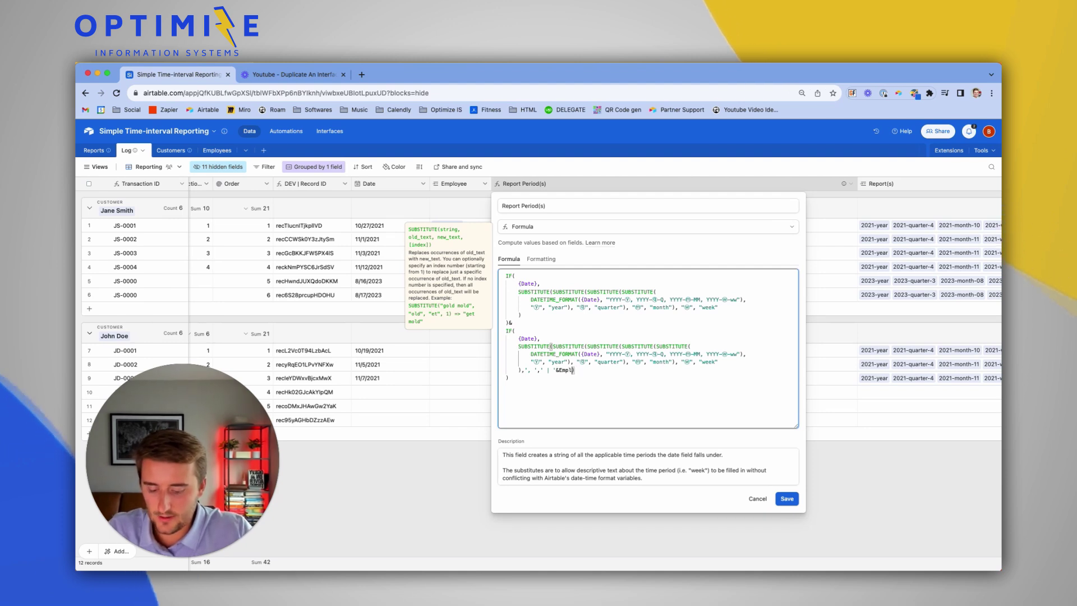
type("oyee")
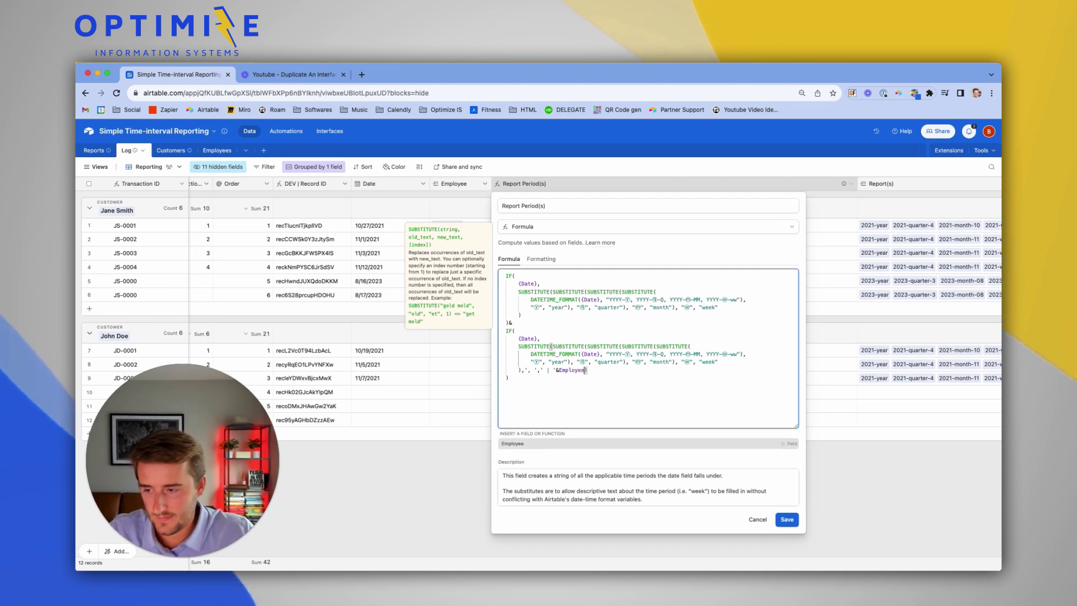
type("&")
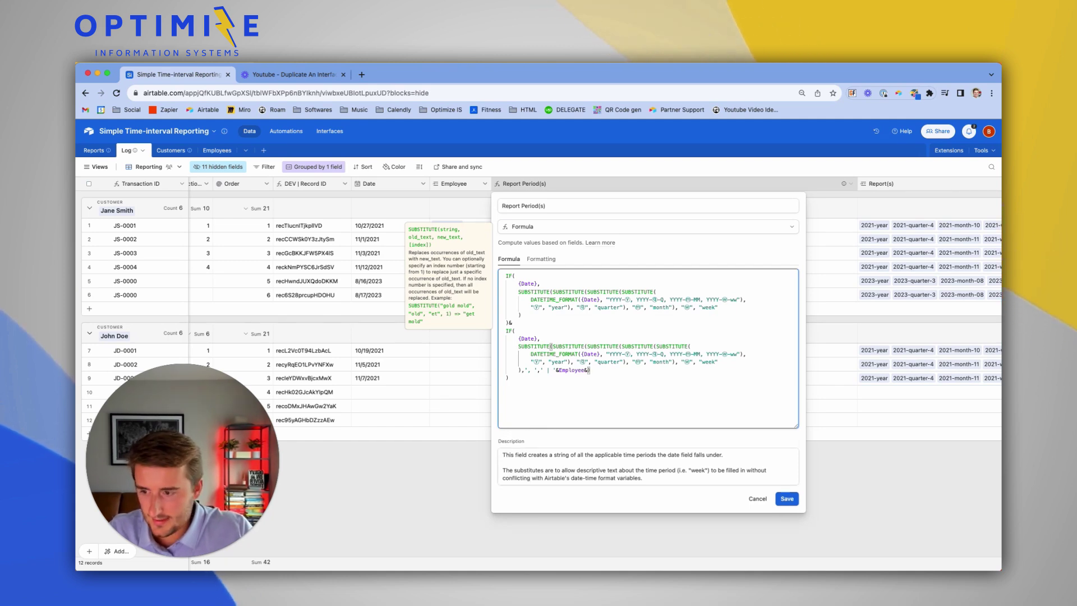
type("', ''")
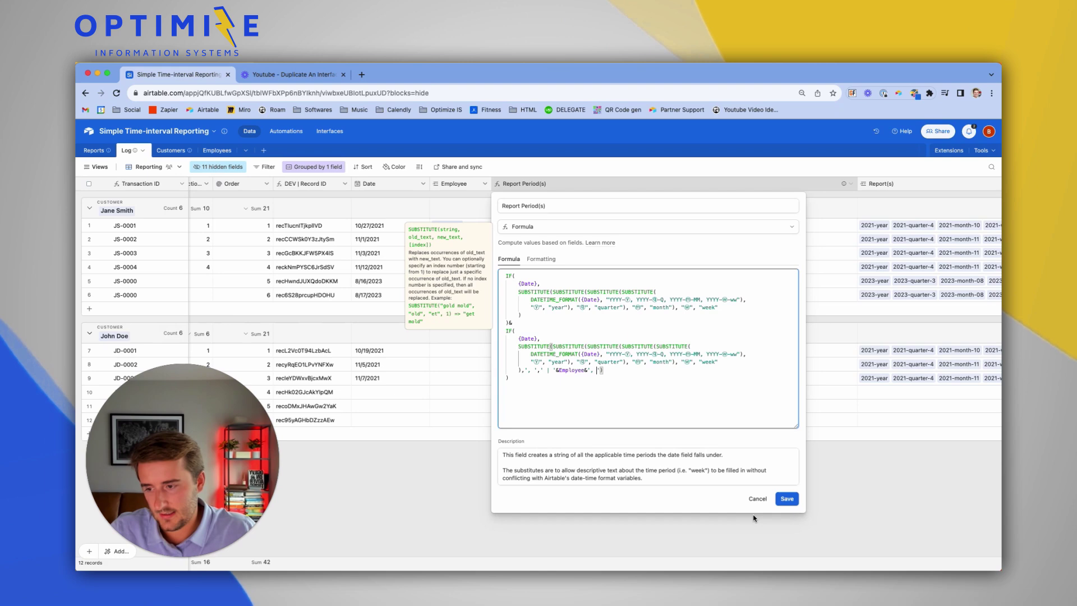
left_click(765, 498)
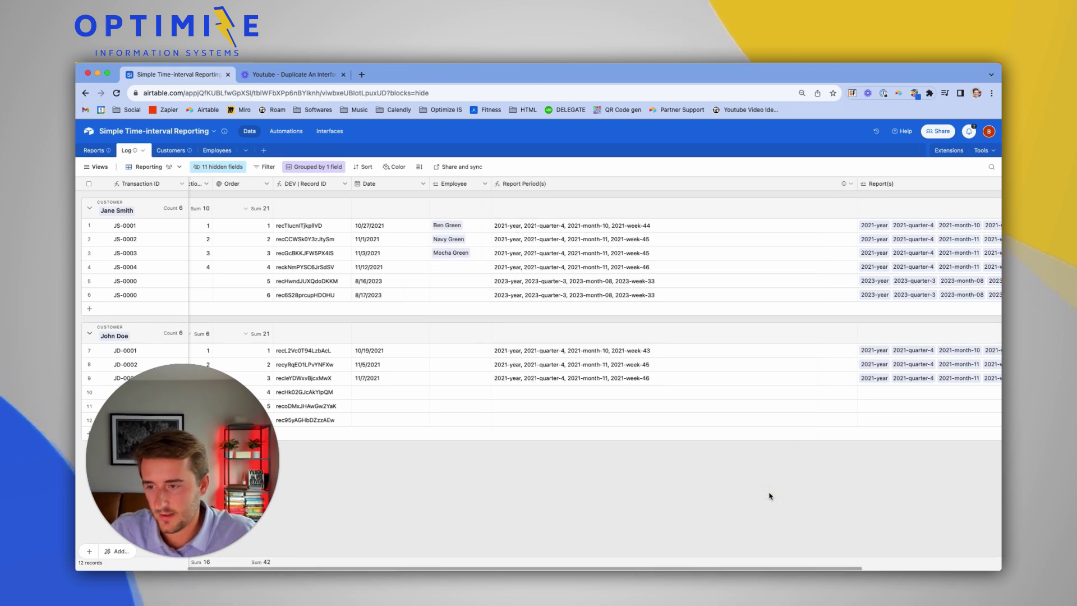
- Paste a second copy of the IF block at the end of the Report Period(s) formula
double_click(578, 184)
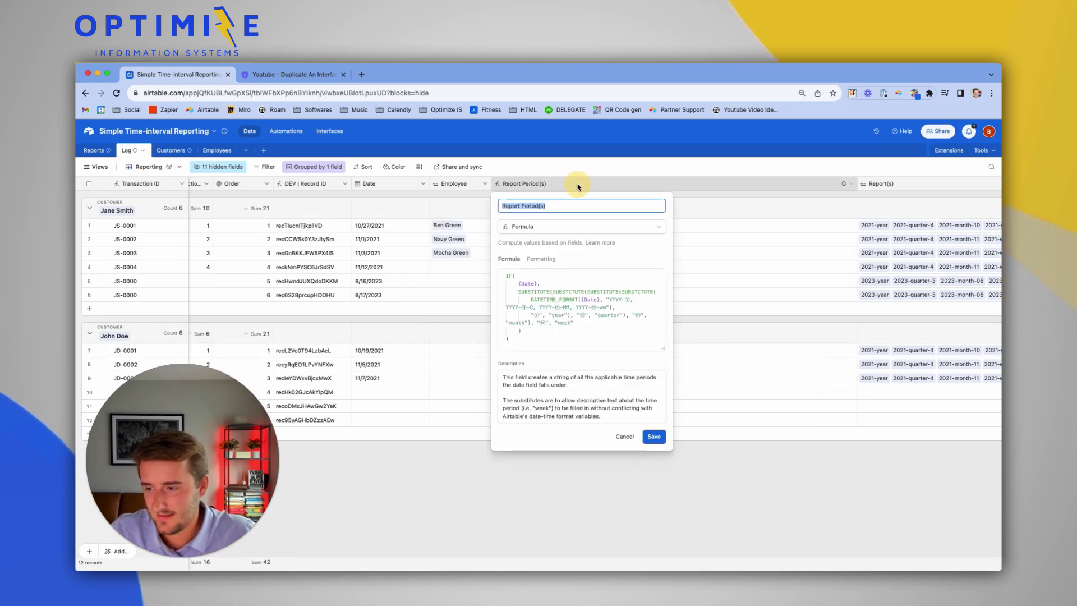
left_click(644, 356)
left_click(632, 348)
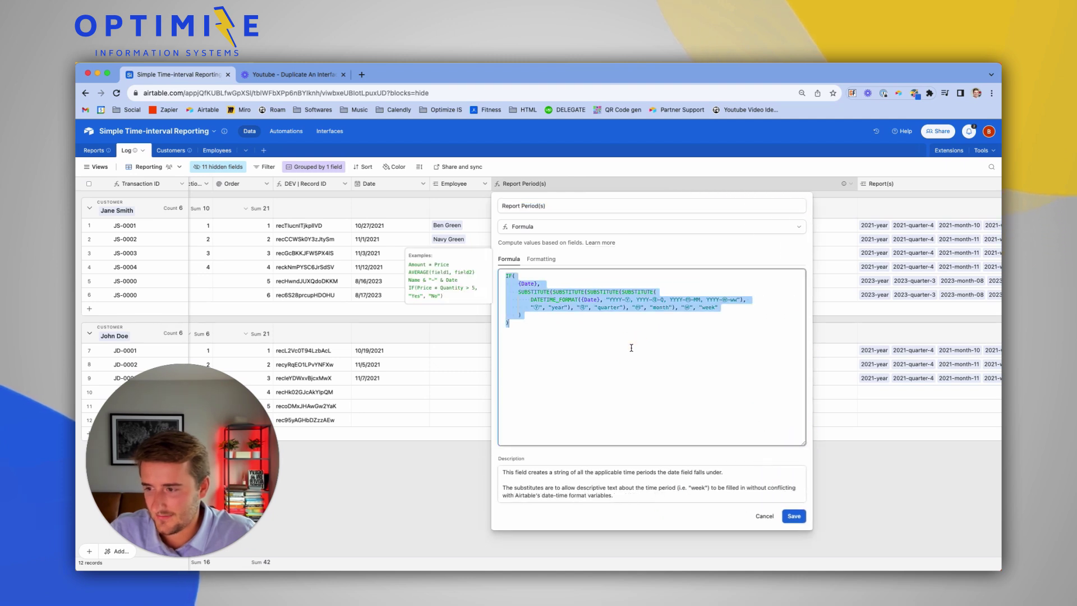
left_click(534, 339)
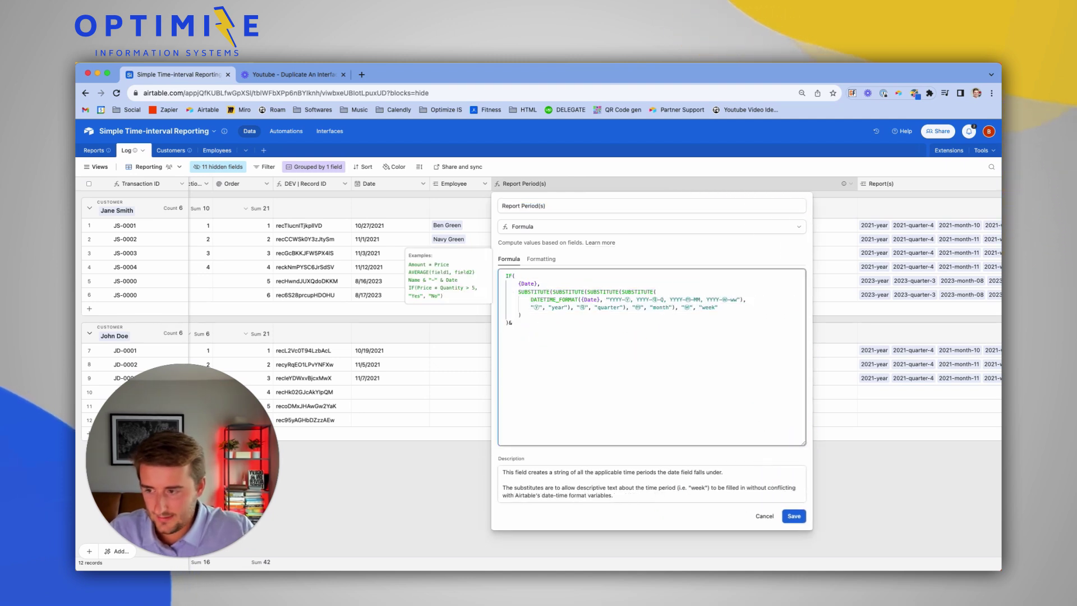
type("IF(     {Date},     SUBSTITUTE(SUBSTITUTE(SUBSTITUTE(SUBSTITUTE(         DATETIME_FORMAT({Date}, \"YYYY-Ⓨ, YYYY-Ⓠ-Q, YYYY-Ⓜ-MM, YYYY-Ⓦ-ww\"),         \"Ⓨ\", \"year\"), \"Ⓠ\", \"quarter\"), \"Ⓜ\", \"month\"), \"Ⓦ\", \"week\"     ) )")
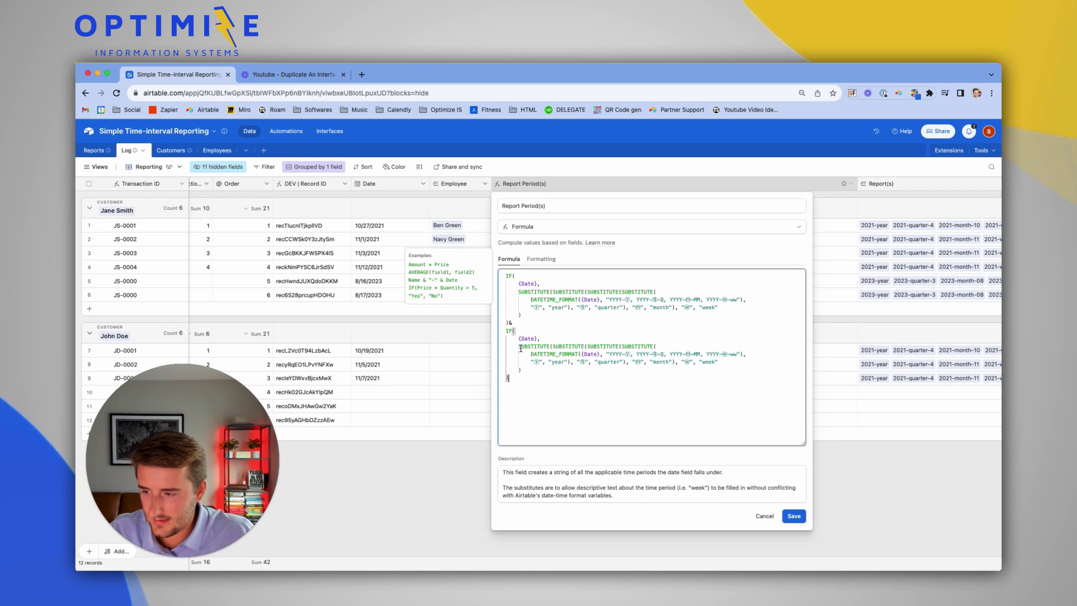
- Wrap the second IF in SUBSTITUTE with '| '&employee&', save, and widen the column
left_click_drag(519, 346, 522, 370)
type("su")
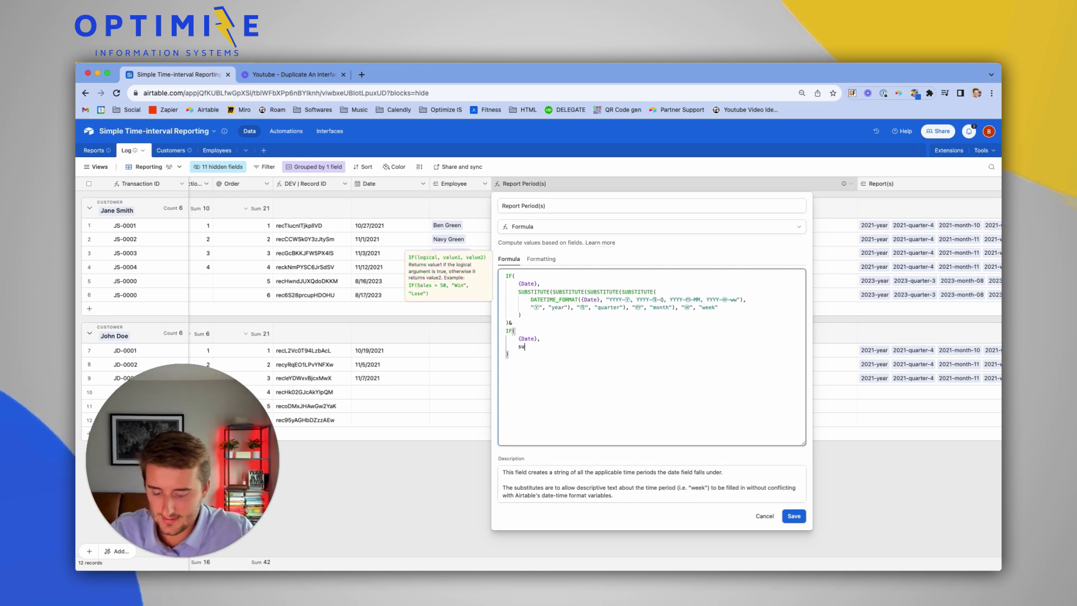
type("bs")
key("Tab")
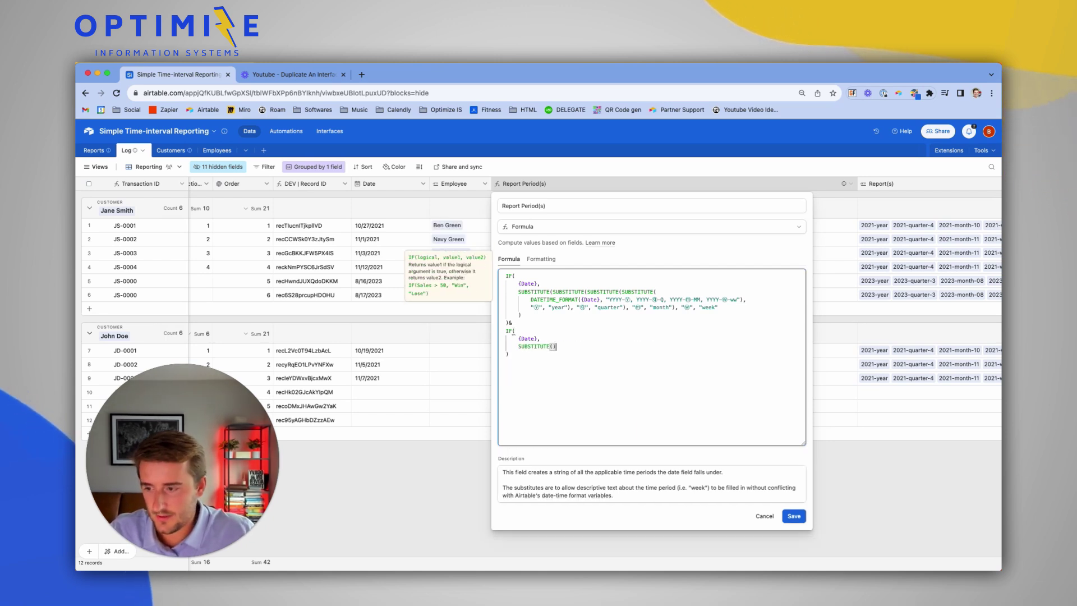
type("SUBSTITUTE(SUBSTITUTE(SUBSTITUTE(SUBSTITUTE(     DATETIME_FORMAT({Date}, \"YYYY-Ⓨ, YYYY-Ⓠ-Q, YYYY-Ⓜ-MM, YYYY-Ⓦ-ww\"),     \"Ⓨ\", \"year\"), \"Ⓠ\", \"quarter\"), \"Ⓜ\", \"month\"), \"Ⓦ\", \"week\" )")
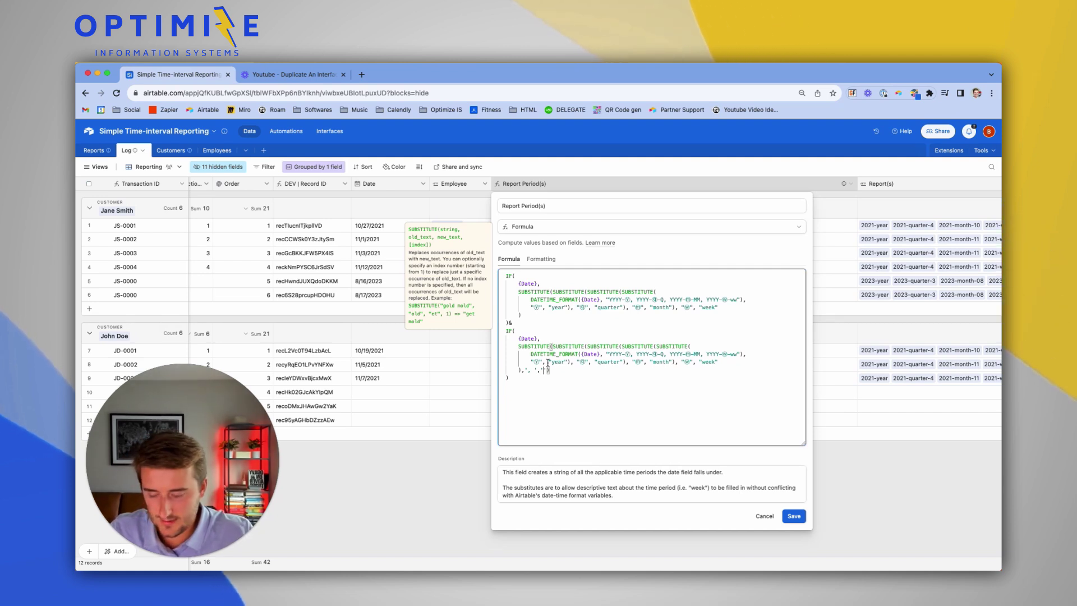
type("| '&emp")
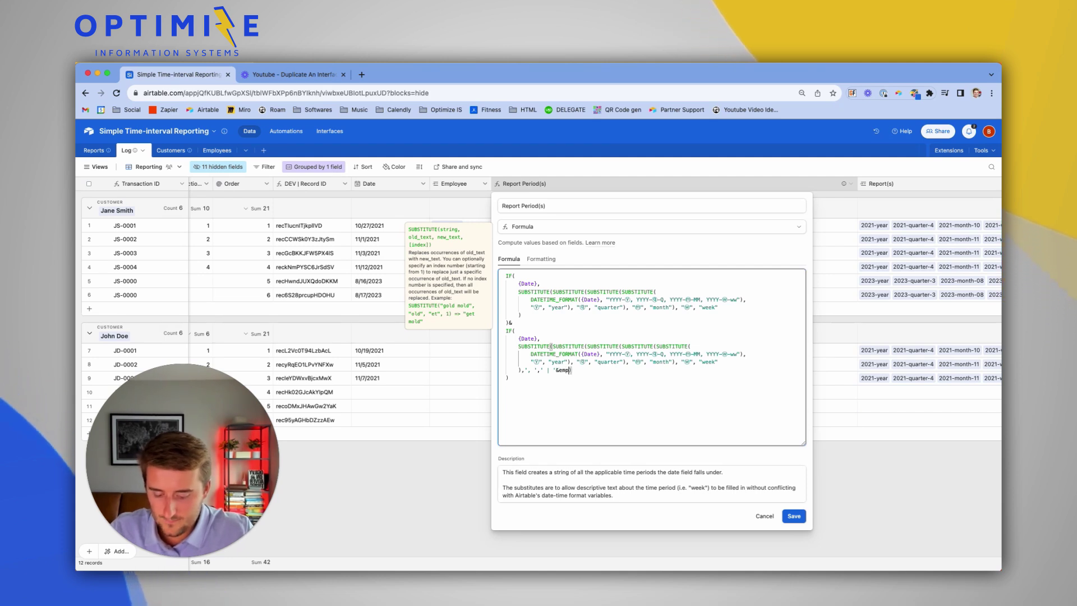
type("loyee&',")
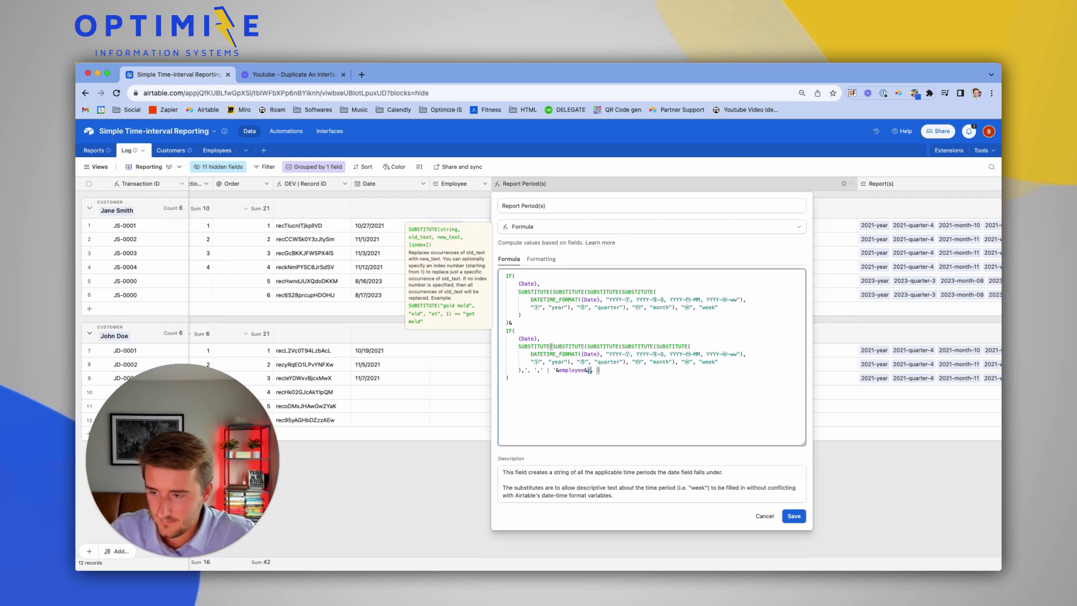
type("'")
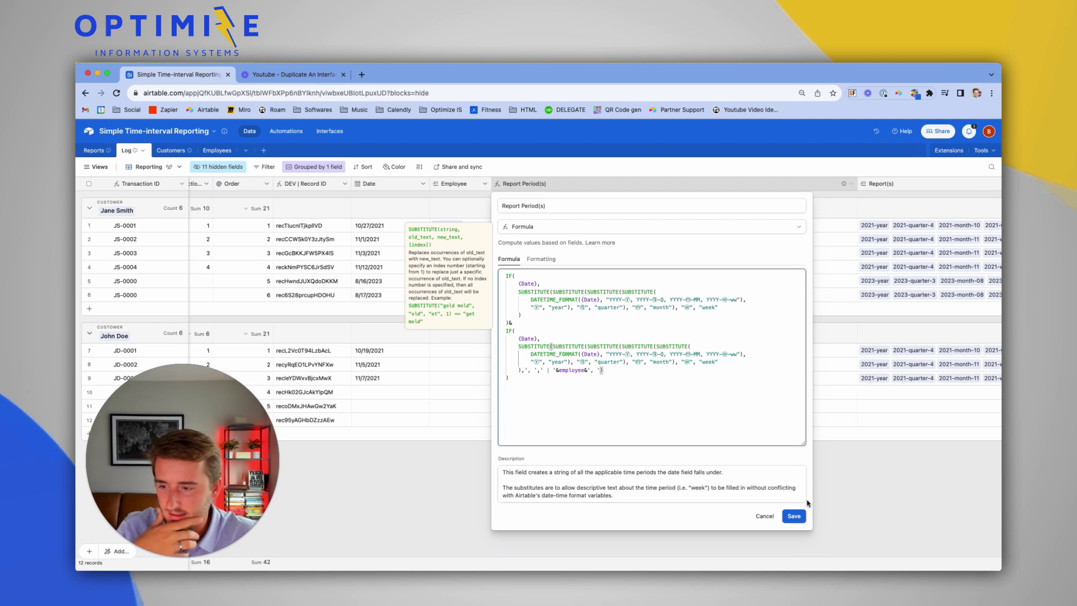
left_click(793, 515)
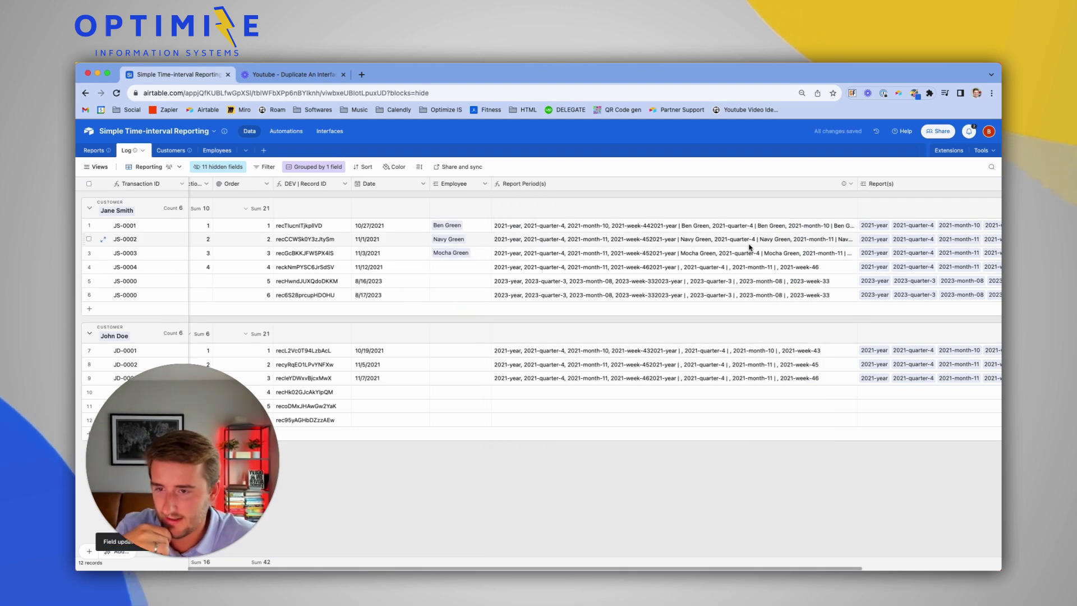
left_click_drag(857, 185, 952, 191)
left_click(649, 227)
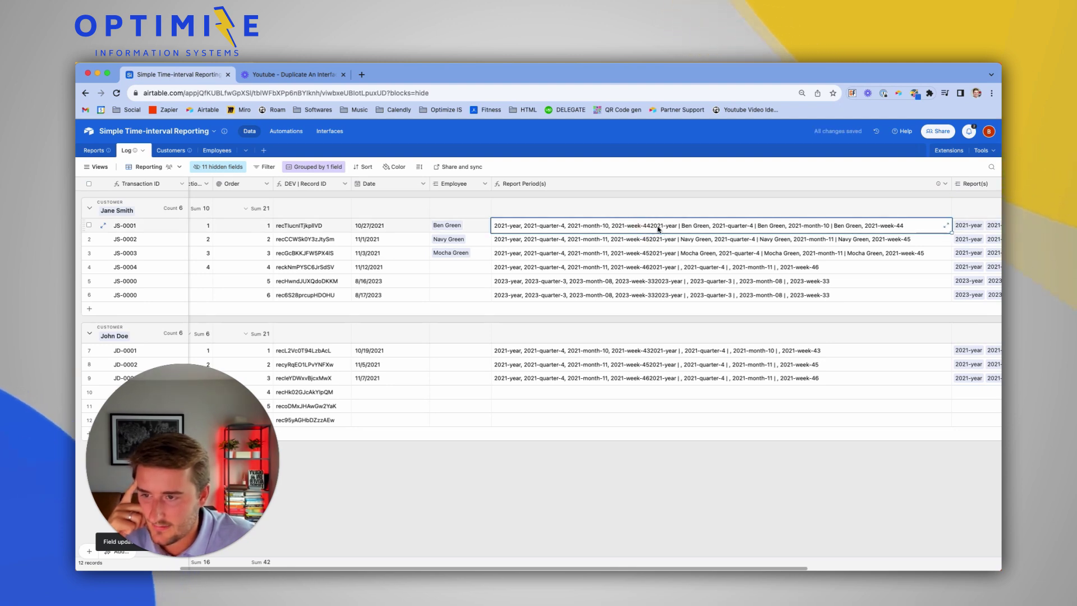
- Insert a ', '& separator between the two IF blocks and save the formula
double_click(606, 185)
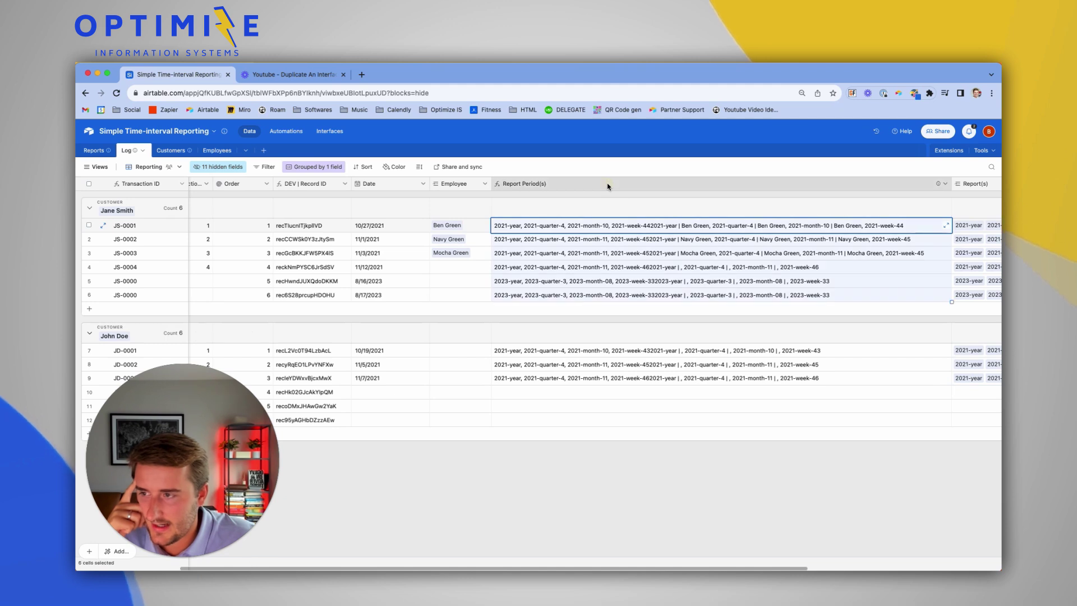
left_click(520, 338)
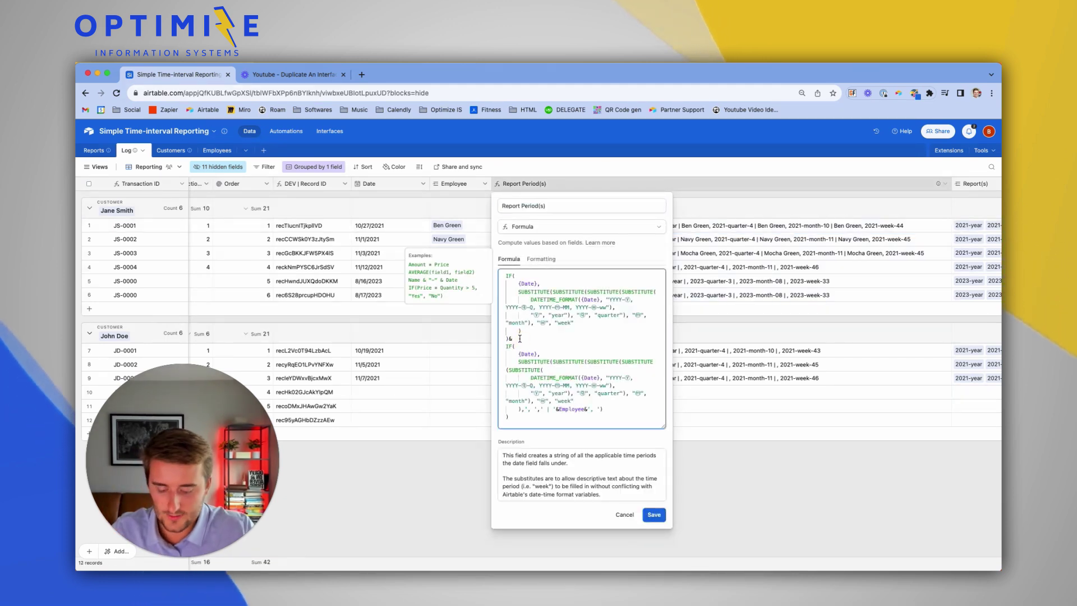
type("', '")
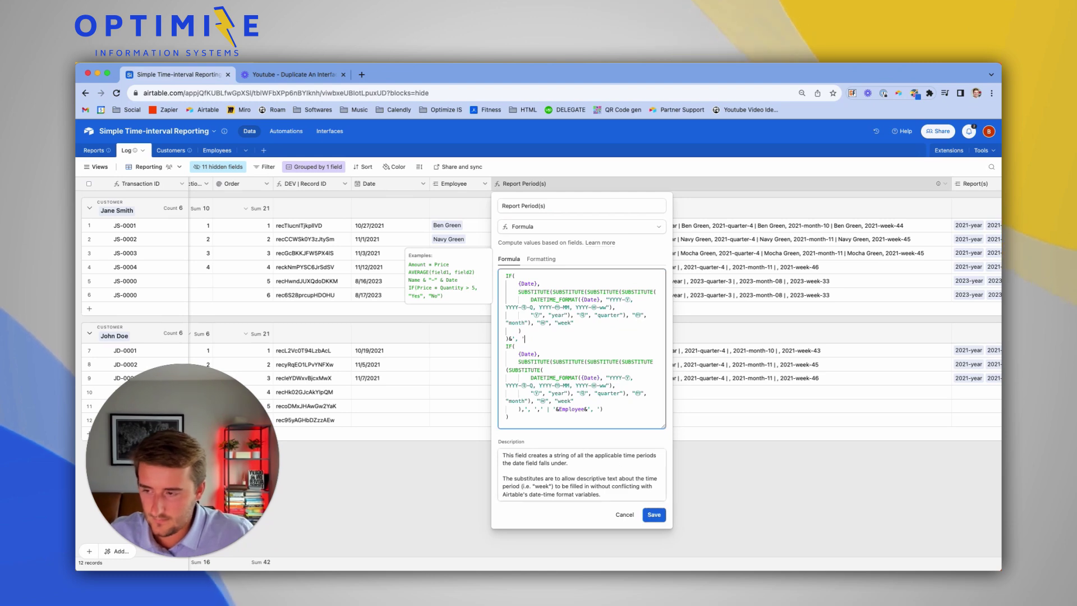
type("&")
left_click(655, 516)
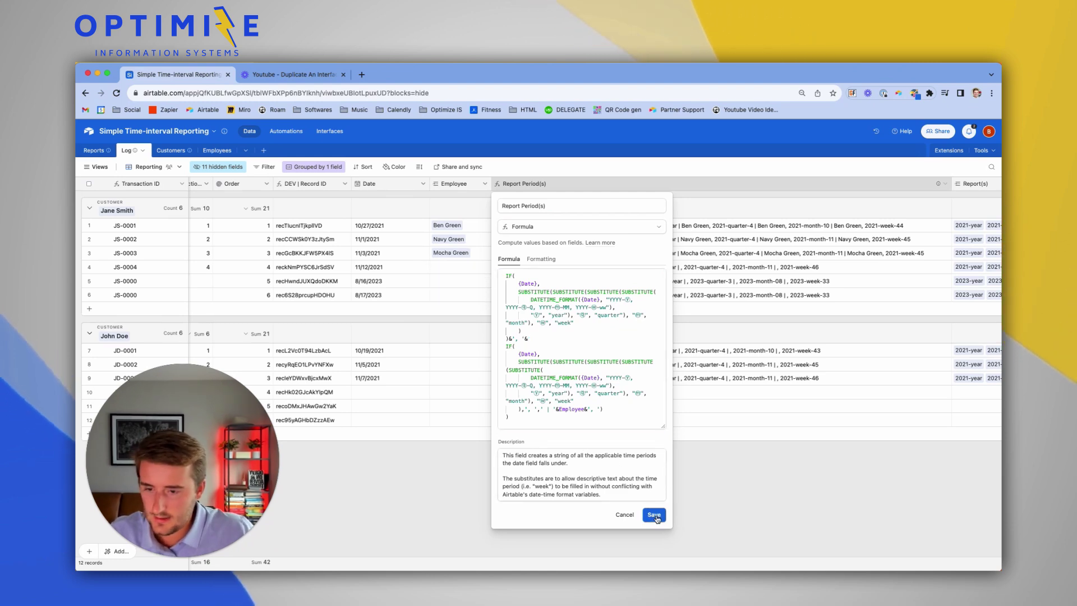
left_click(826, 269)
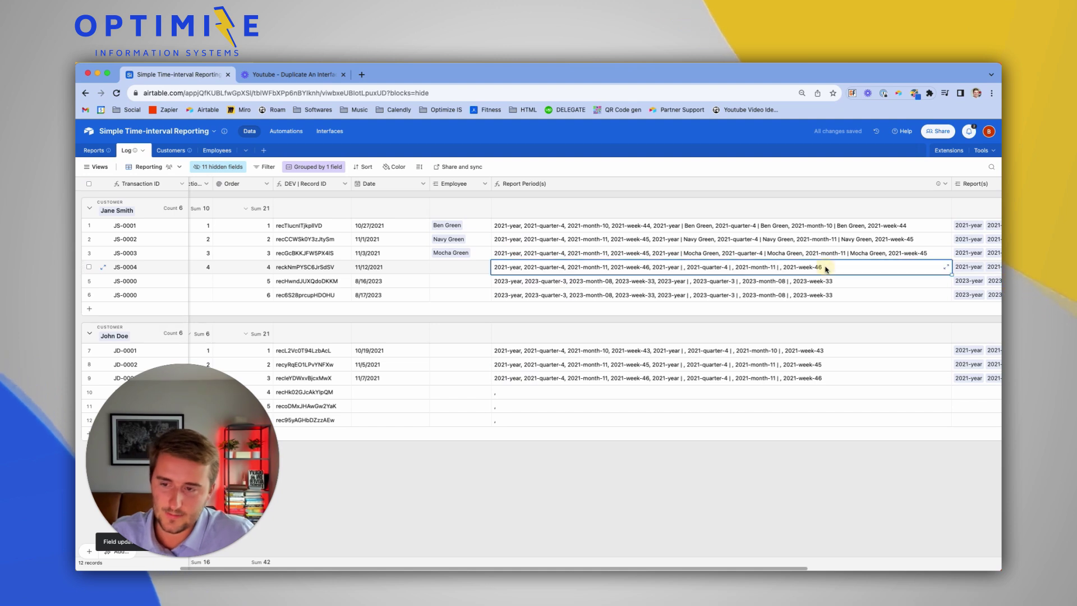
left_click(835, 253)
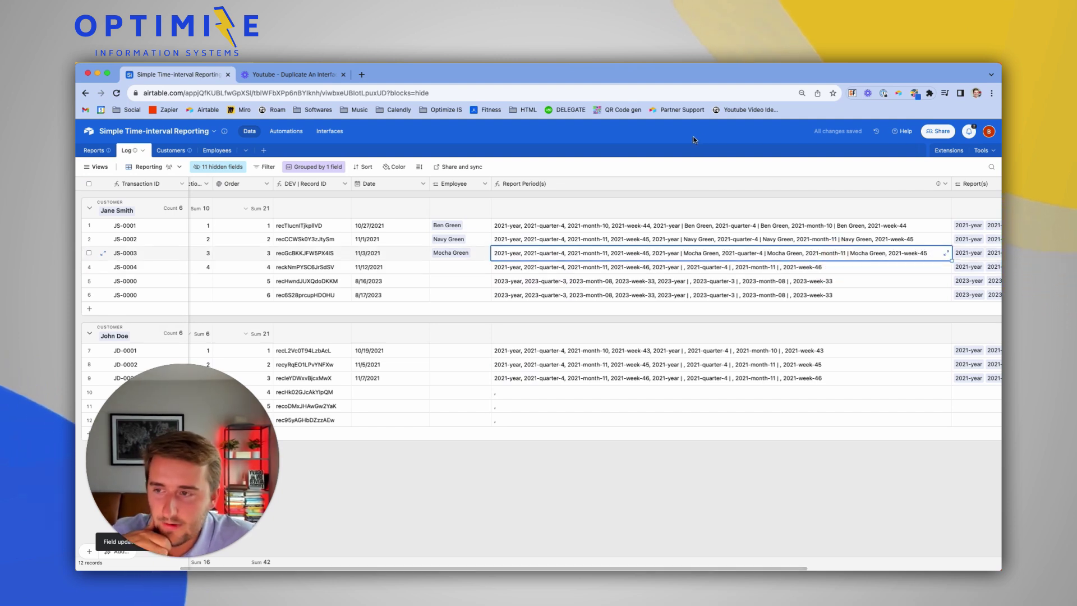
- Change the separator to &' | '& on the formula's last line, save, and reopen the settings
double_click(637, 184)
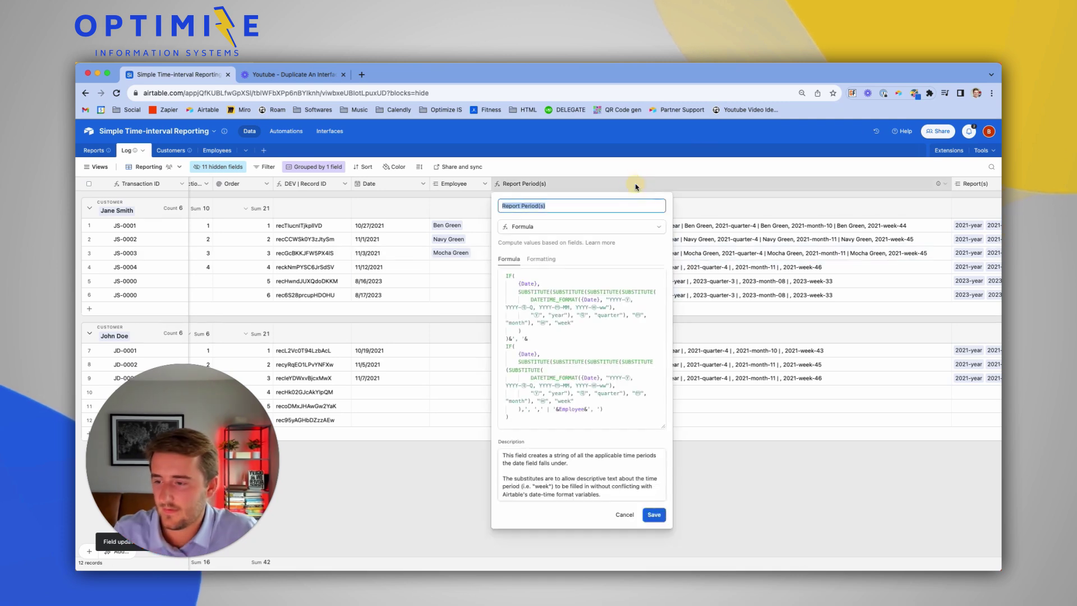
left_click(602, 410)
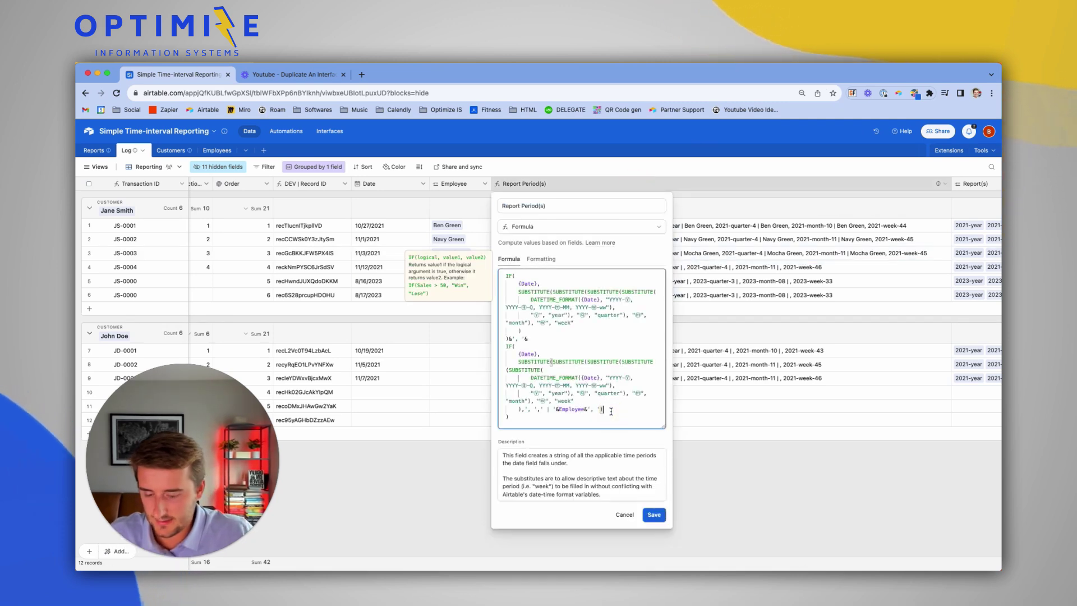
type("&' ")
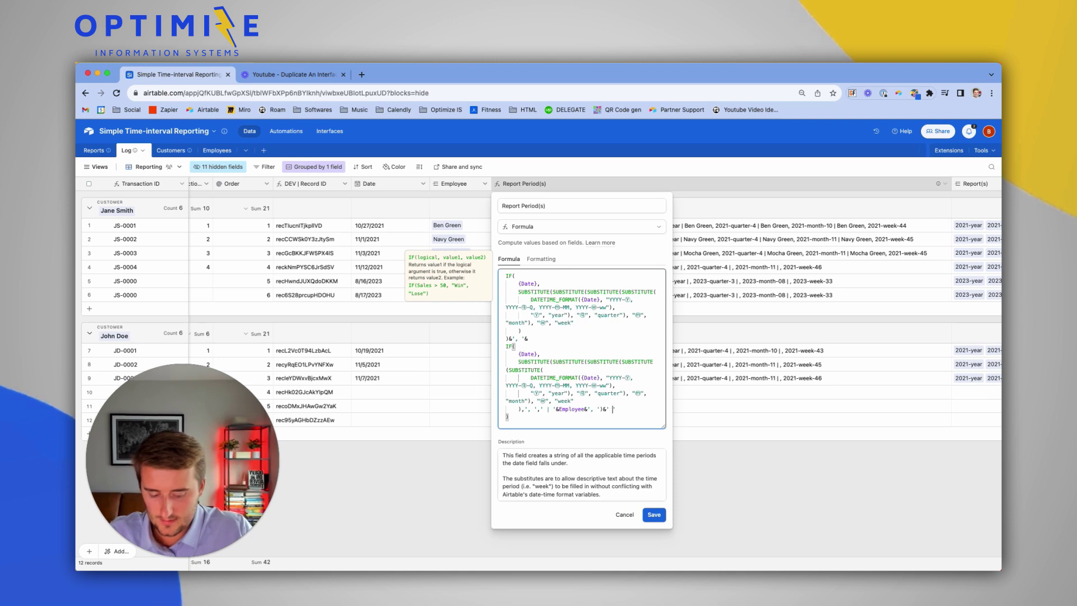
type("| '")
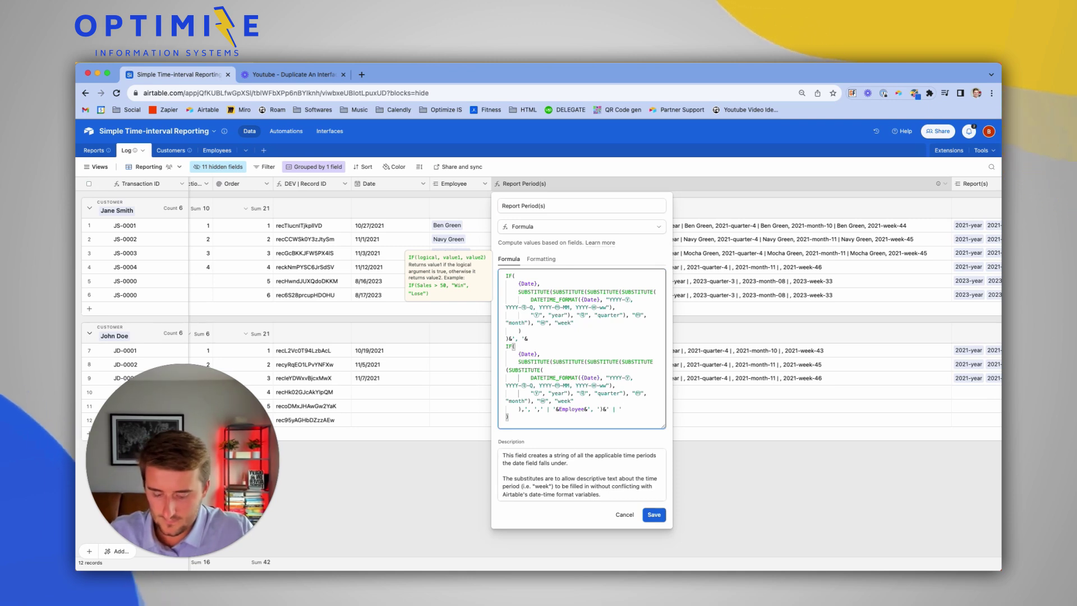
type("&Employee")
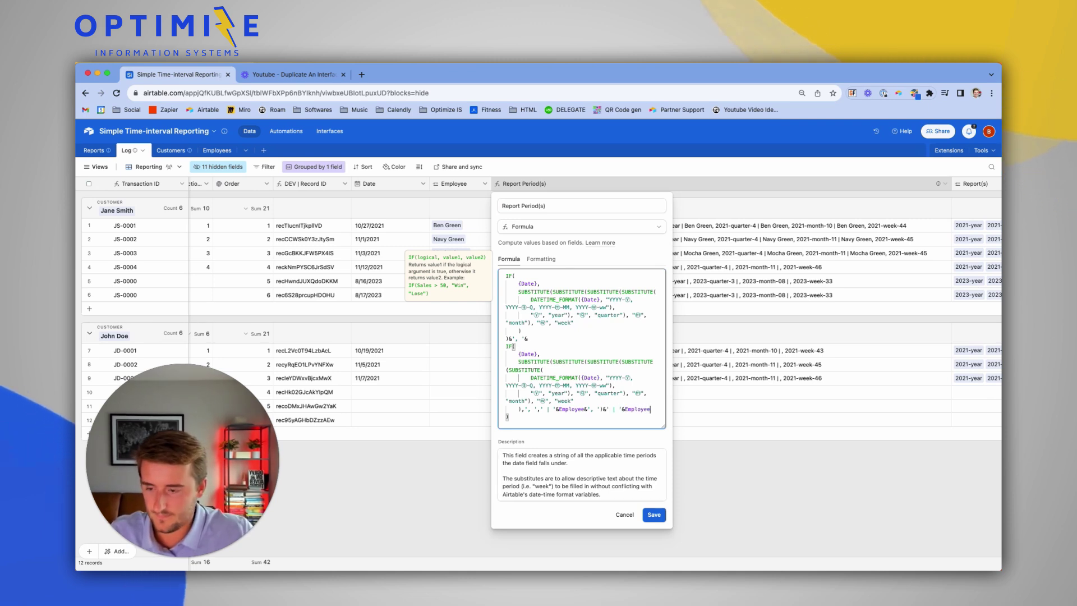
left_click(654, 514)
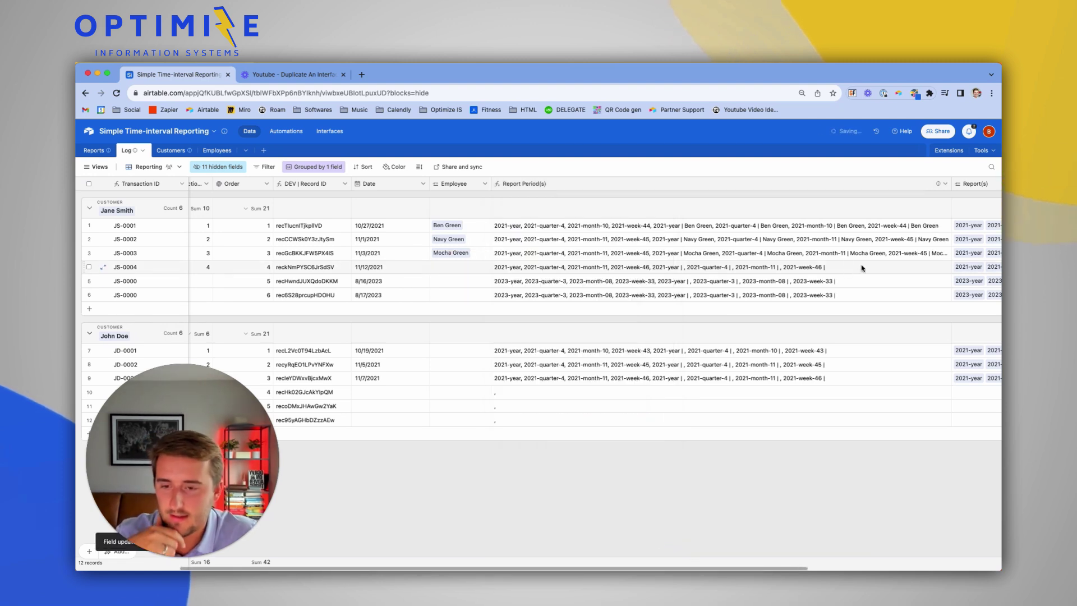
left_click(688, 269)
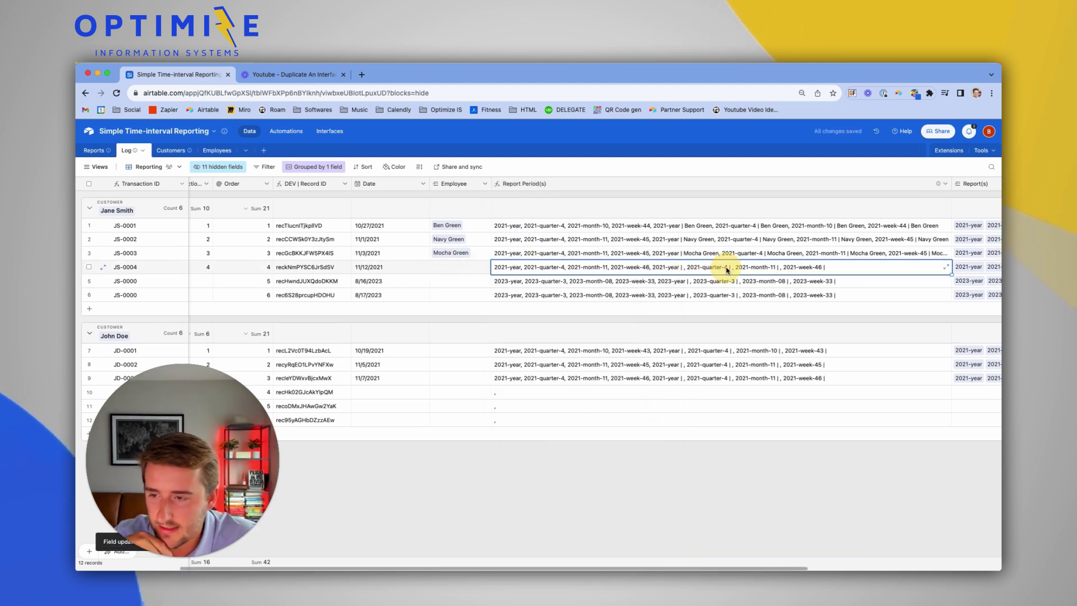
double_click(602, 183)
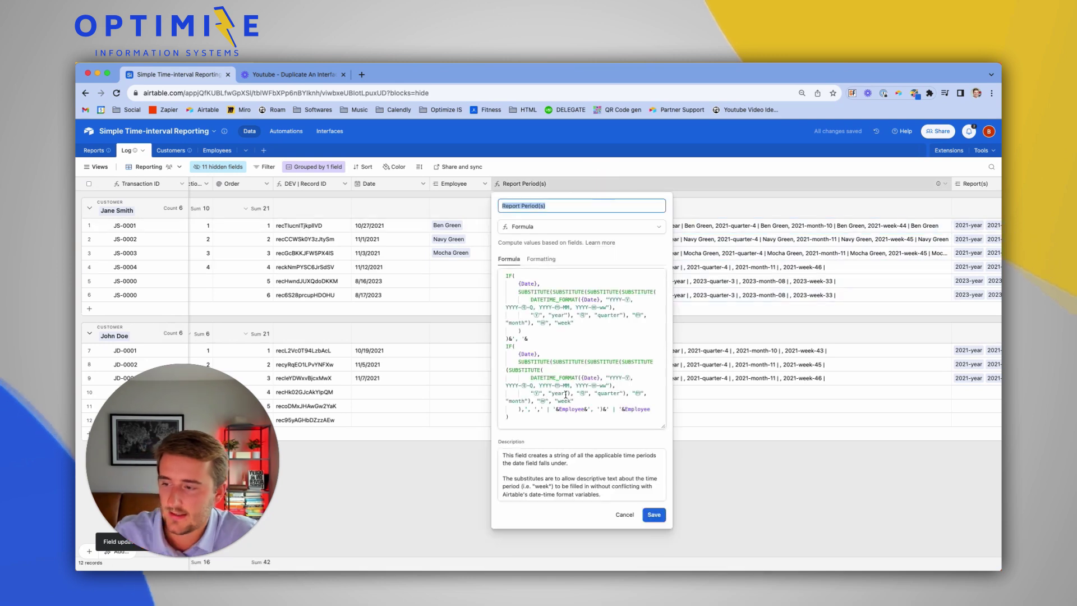
- Replace the second IF's {Date} condition with AND({Date},Employee) and save
left_click(537, 355)
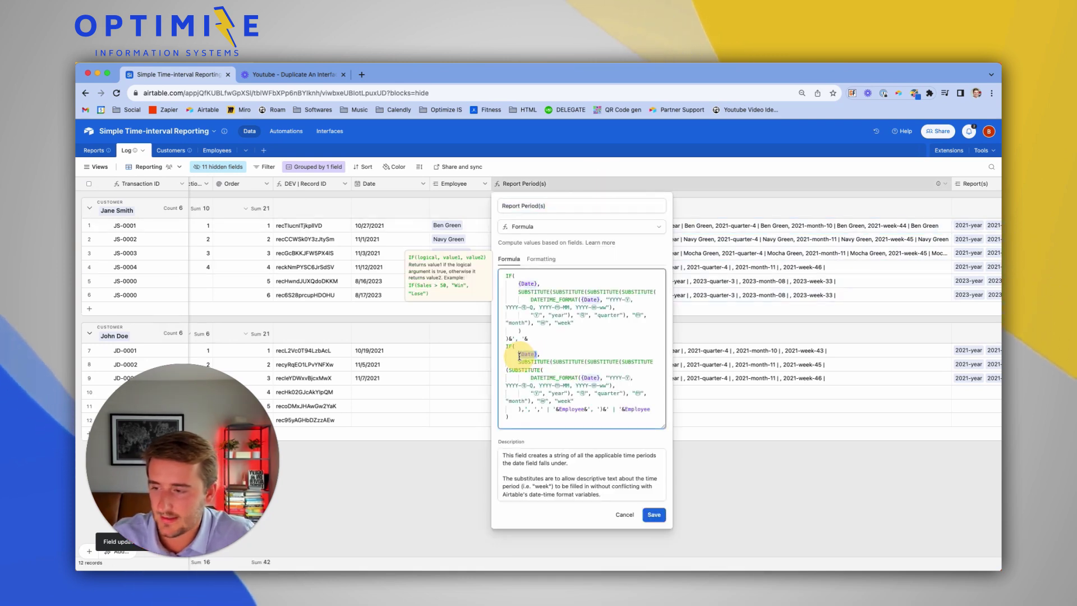
left_click_drag(536, 355, 519, 355)
type("and({Date}")
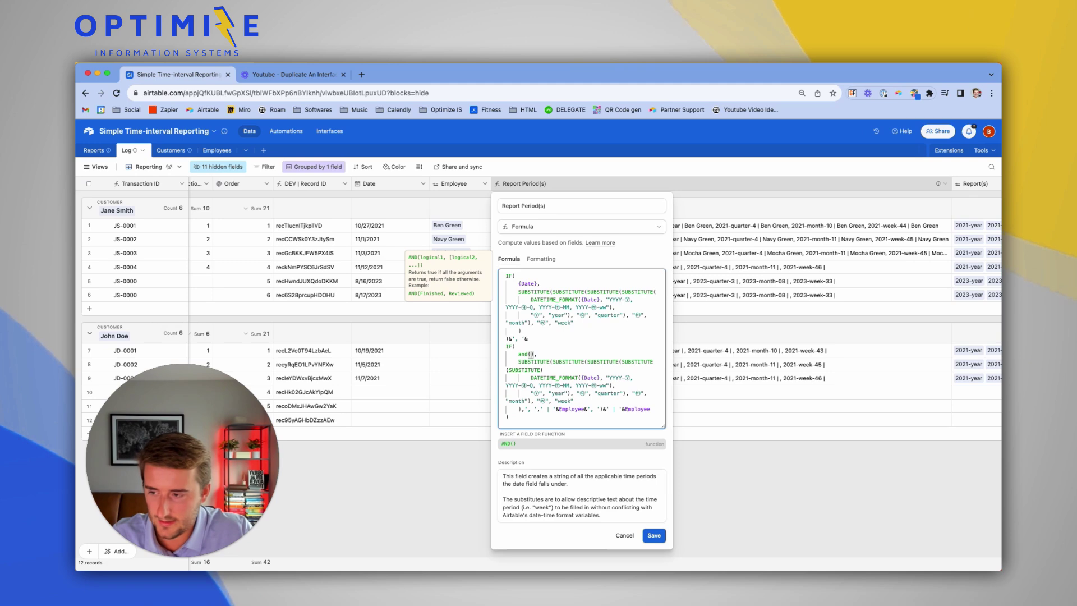
type(",employee")
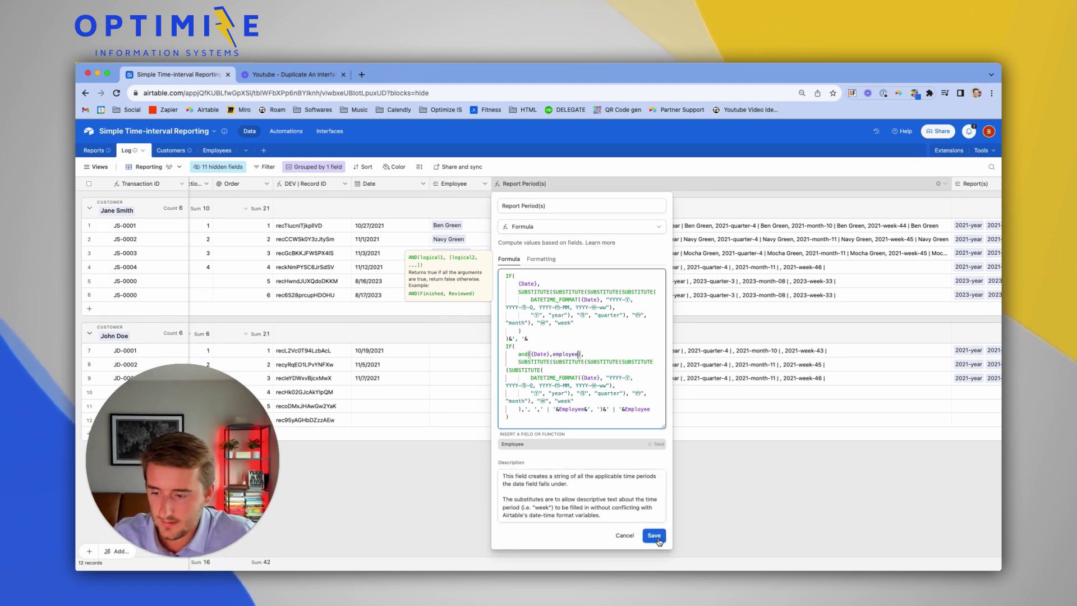
left_click(654, 515)
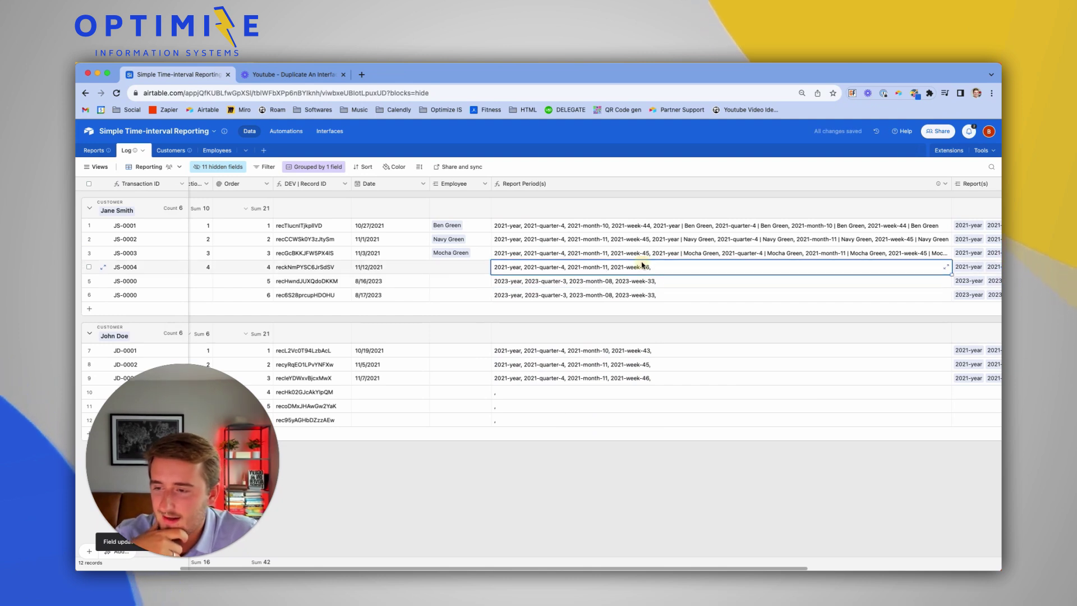
left_click(565, 188)
double_click(565, 187)
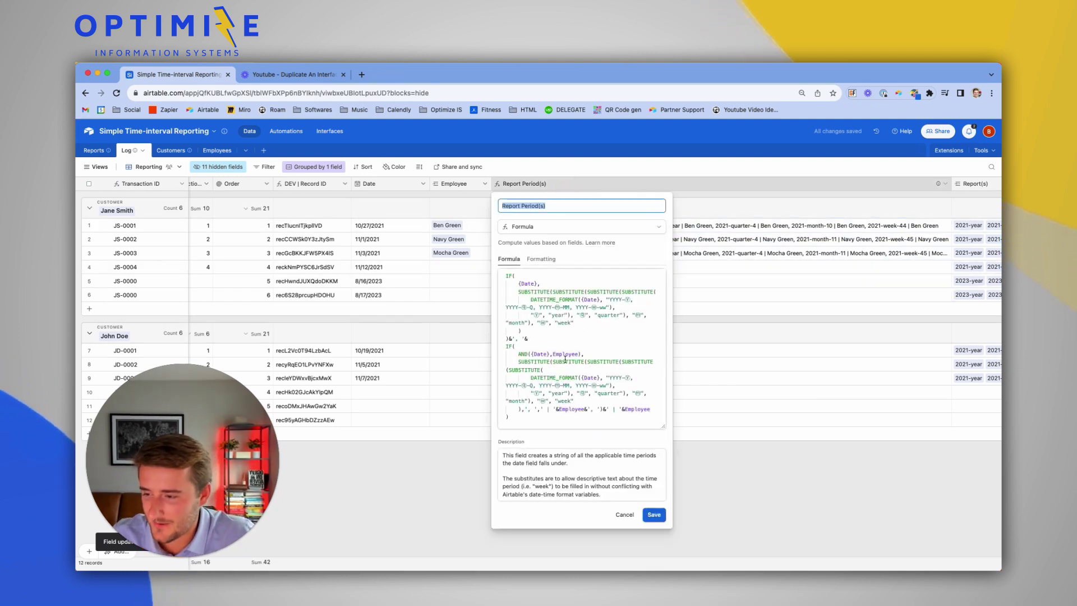
- Add a comma after the AND condition, save, and check rows 3 and 4
left_click_drag(512, 337, 539, 337)
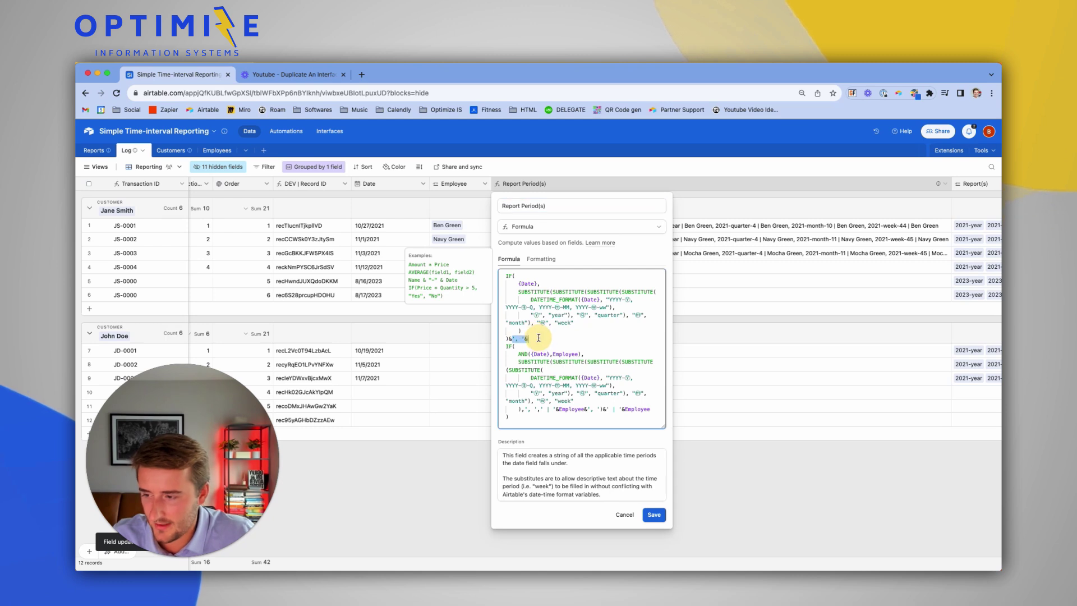
left_click(584, 353)
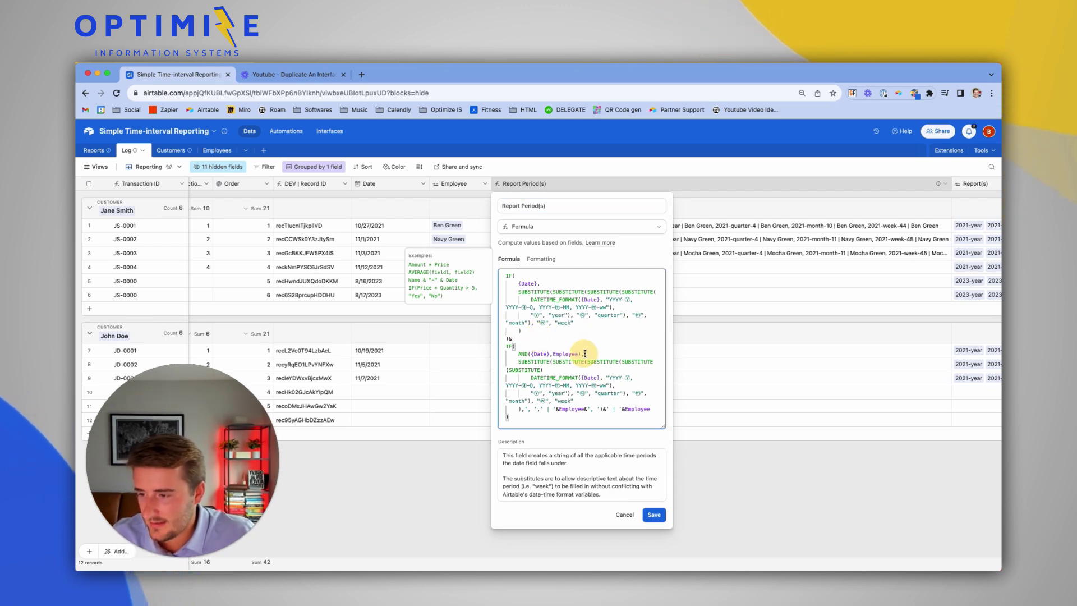
type(",")
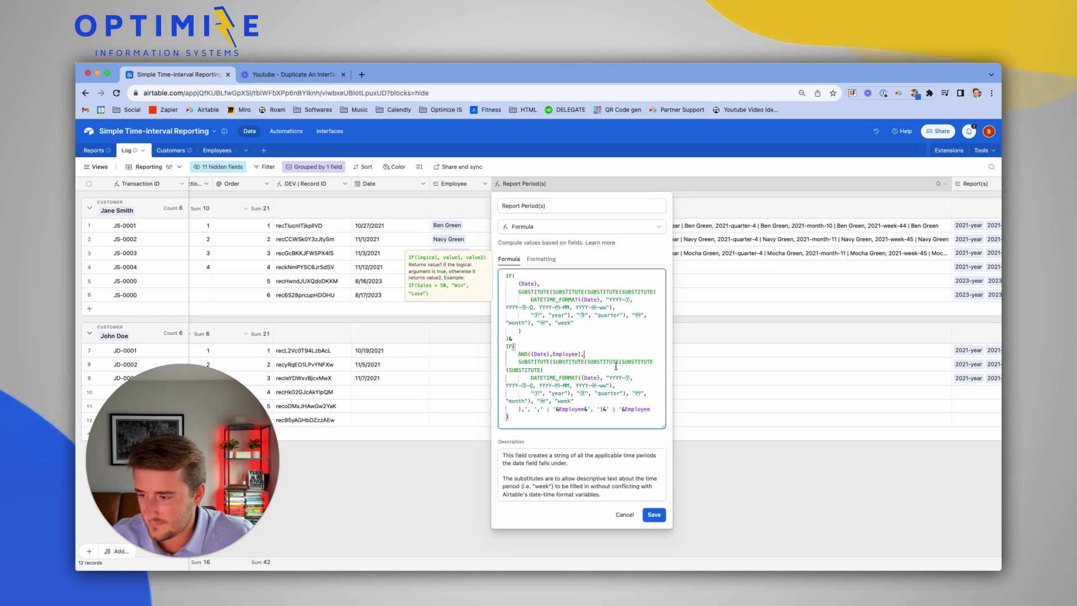
left_click(531, 354)
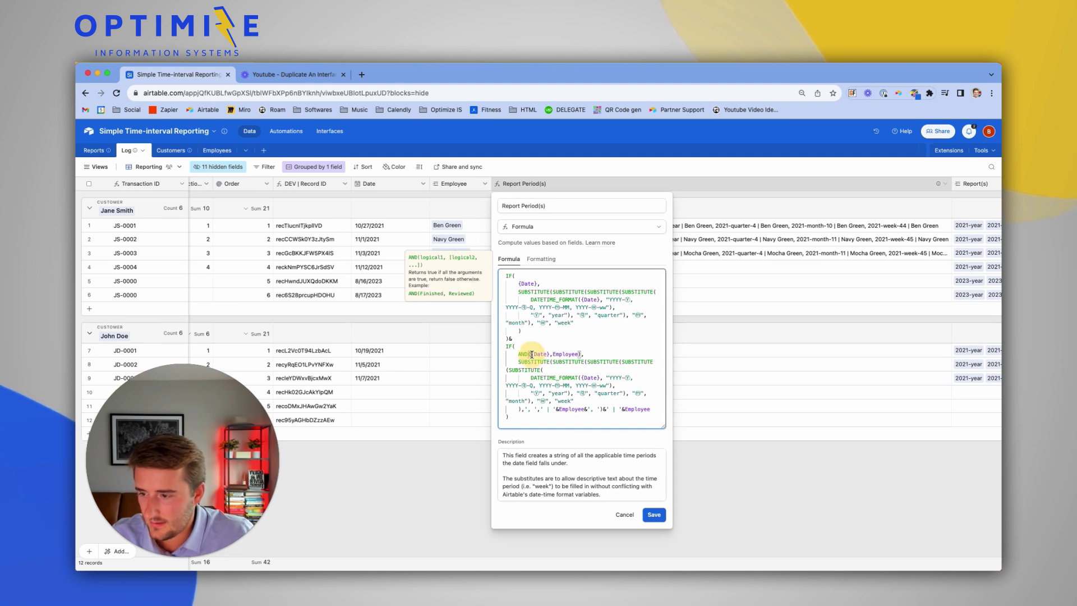
left_click(591, 355)
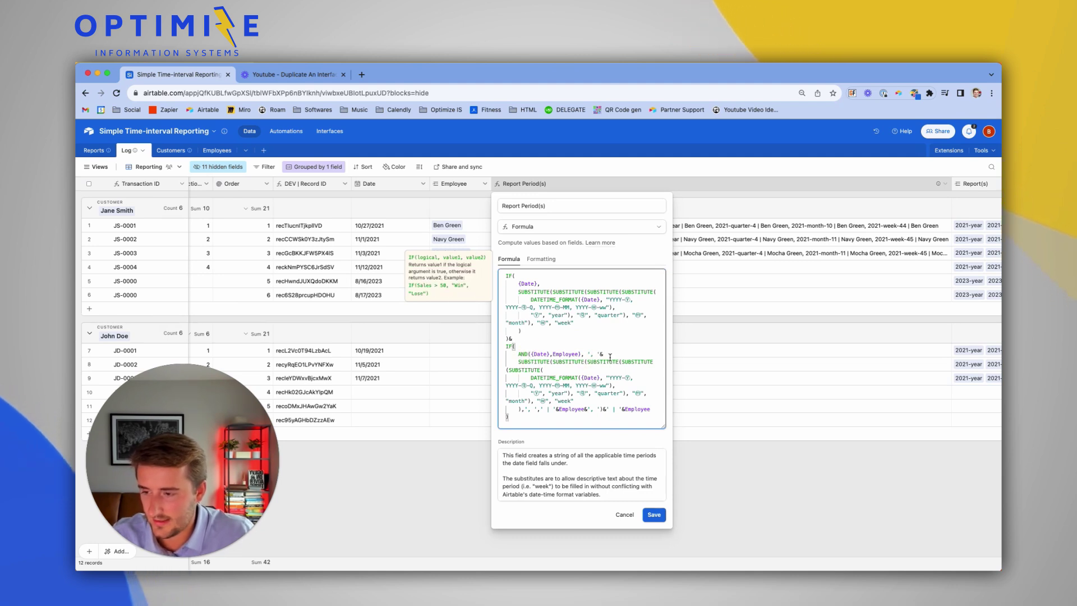
left_click(650, 514)
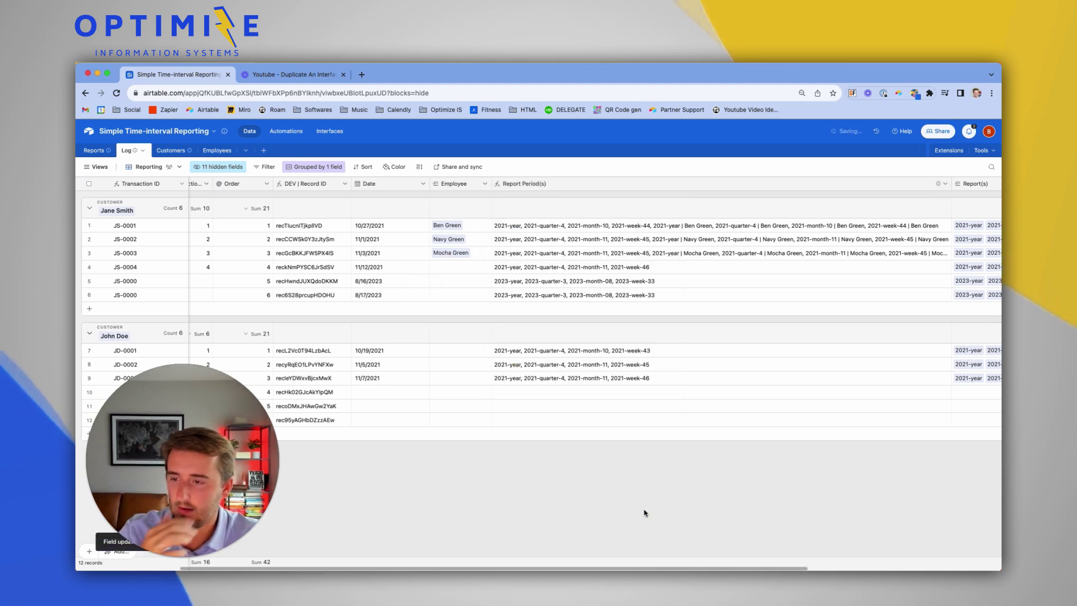
left_click(696, 267)
left_click(685, 253)
- Widen the Report Period(s) column
scroll(690, 253, "right", 2)
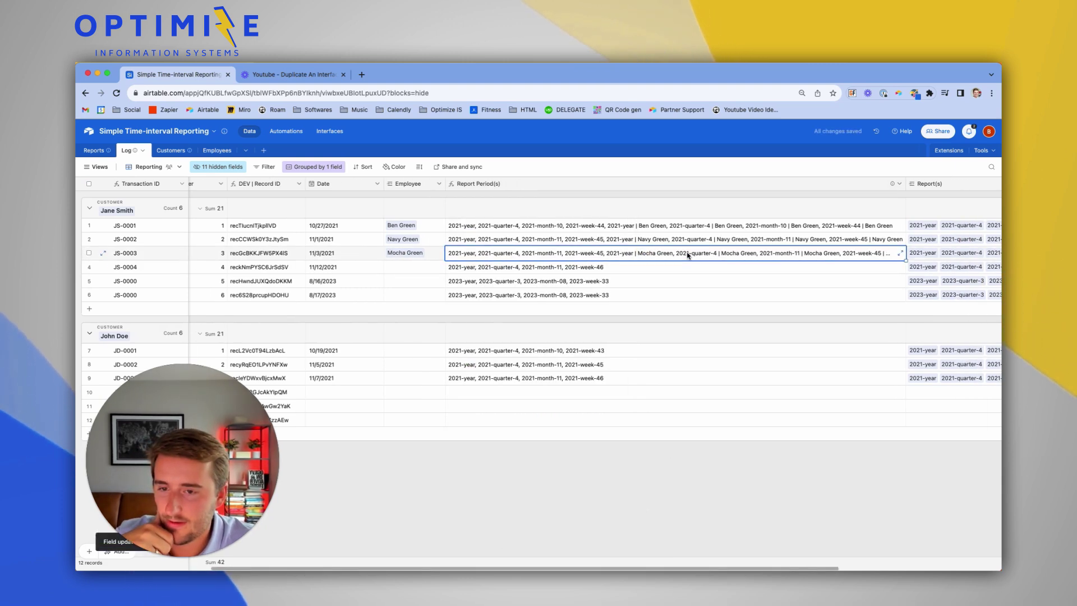
left_click_drag(905, 180, 943, 184)
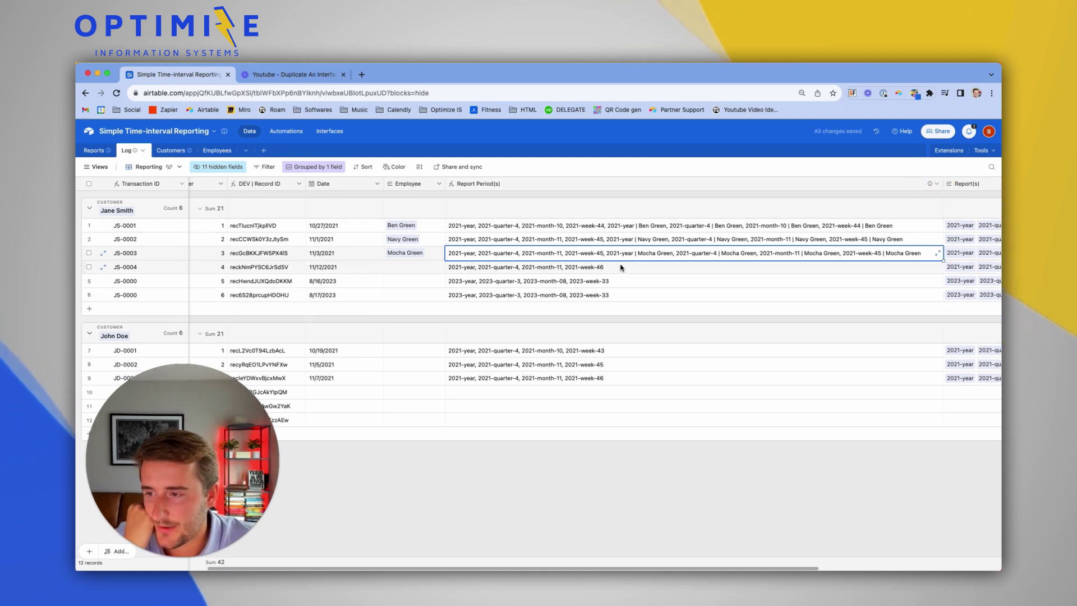
left_click_drag(340, 391, 337, 421)
- Link the chosen employee to row 11's Employee cell
left_click(399, 406)
left_click(392, 404)
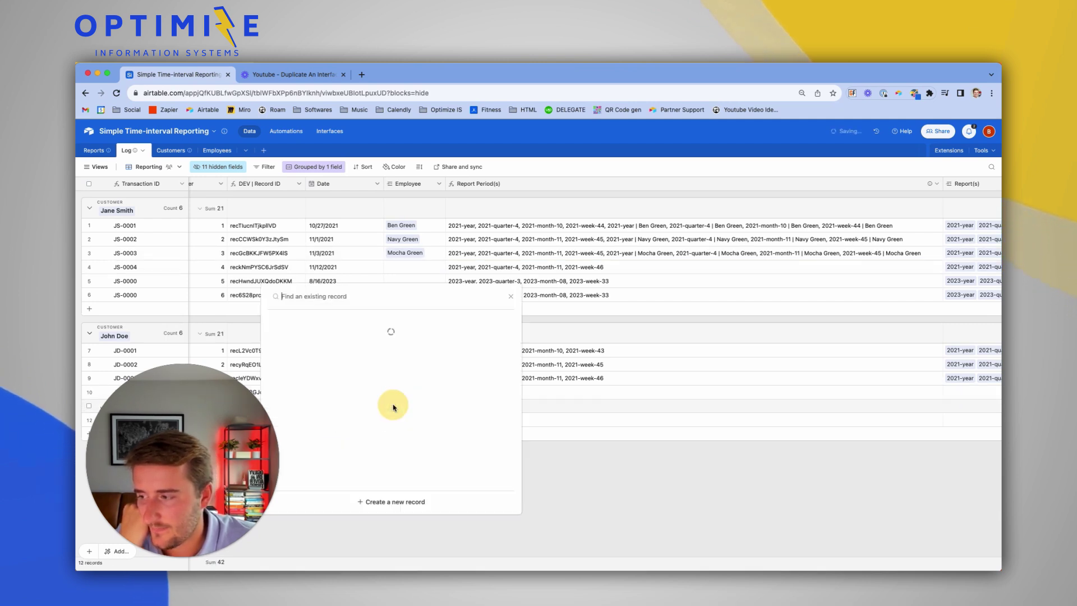
left_click(367, 381)
- Check that the undated rows' Report Period(s) cells stay empty
left_click(477, 404)
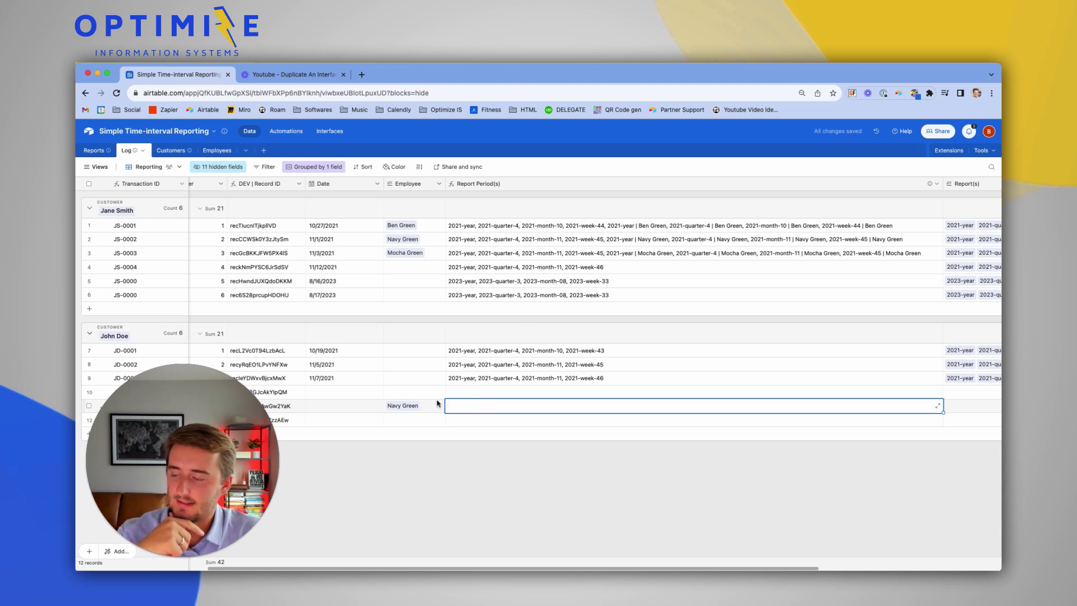
left_click(533, 394)
left_click_drag(533, 394, 531, 420)
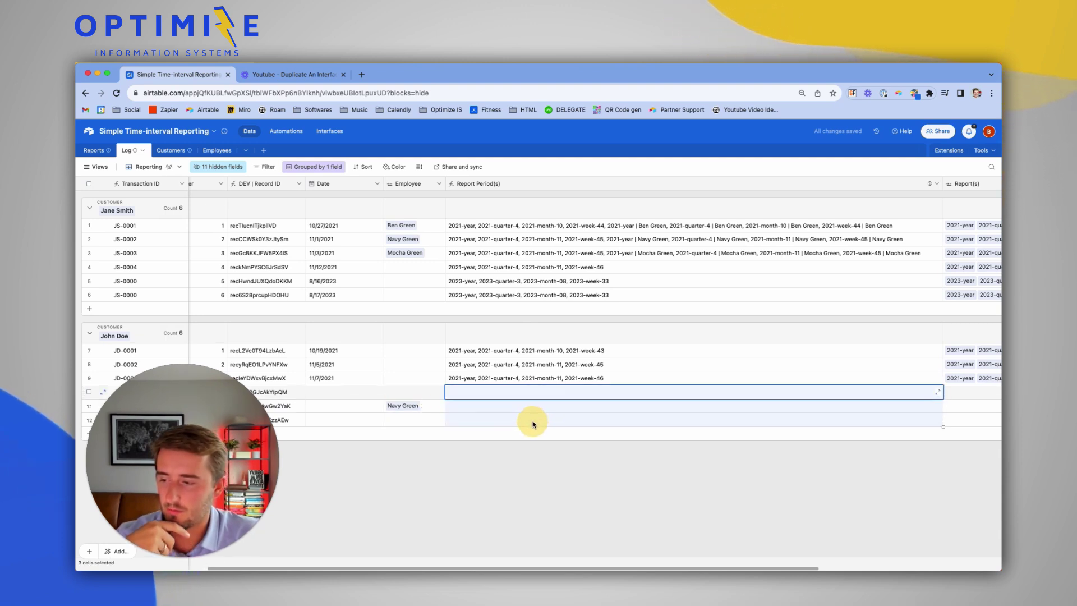
scroll(493, 354, "right", 1)
scroll(492, 354, "right", 2)
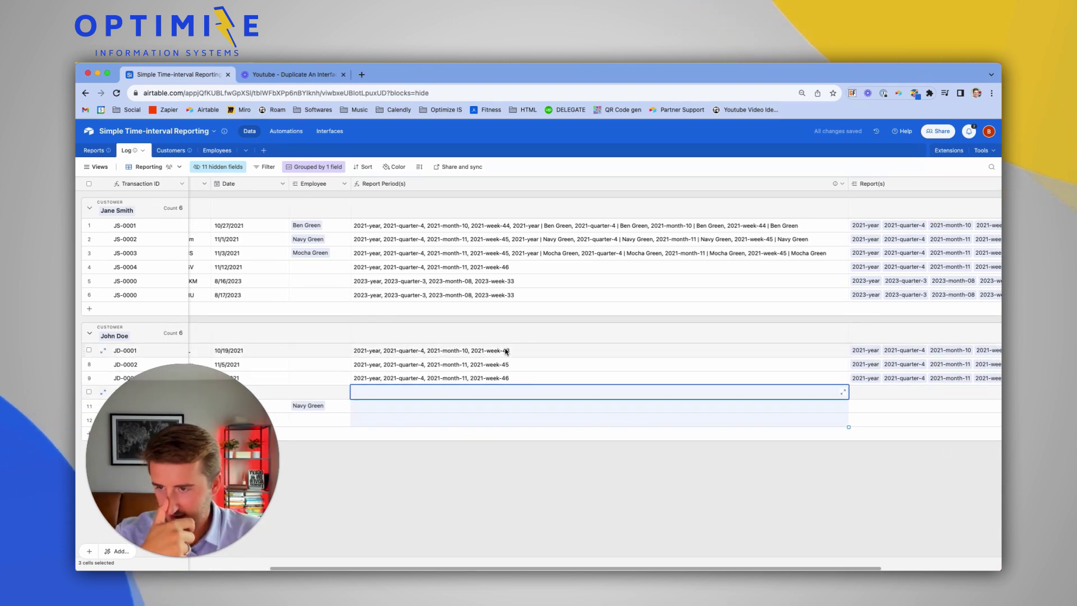
left_click_drag(519, 225, 533, 292)
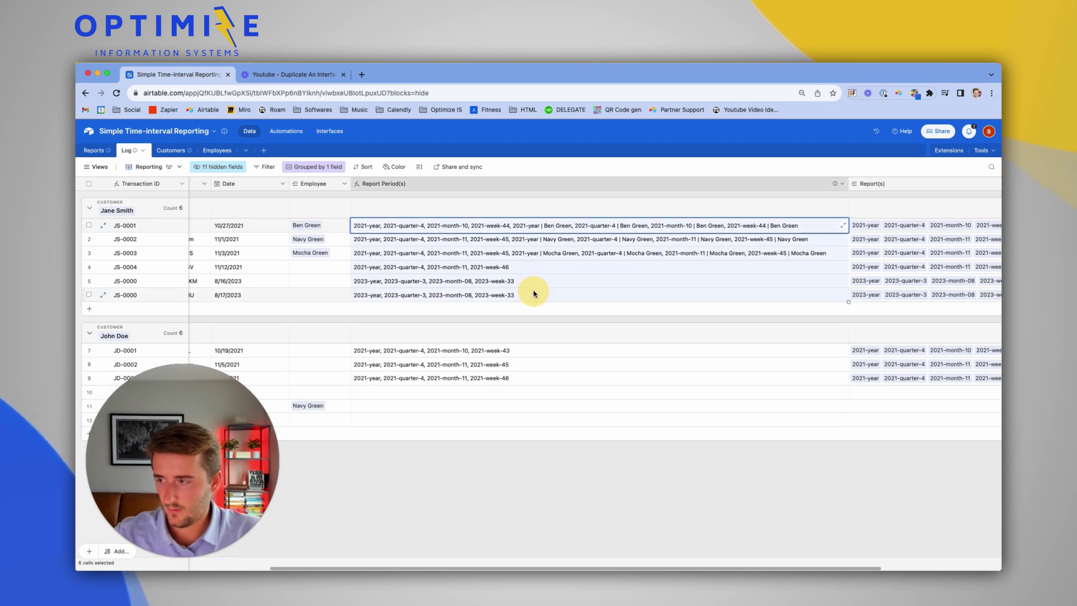
- Paste the first customer's six Report Period(s) values into Report(s) as linked reports
key("ctrl+c")
scroll(533, 293, "right", 1)
scroll(534, 294, "right", 3)
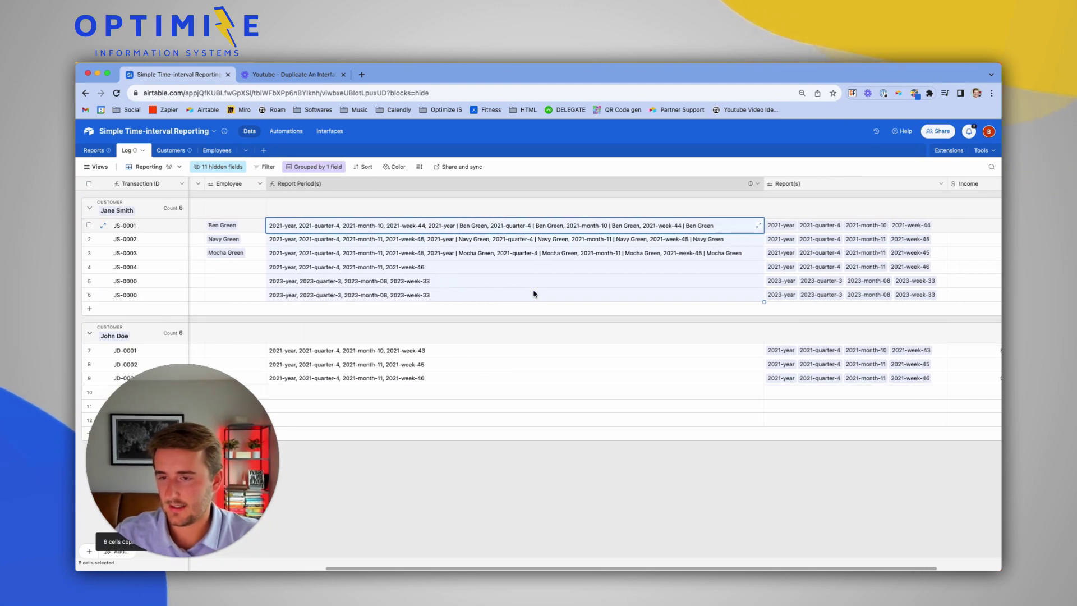
left_click(778, 227)
key("ctrl+v")
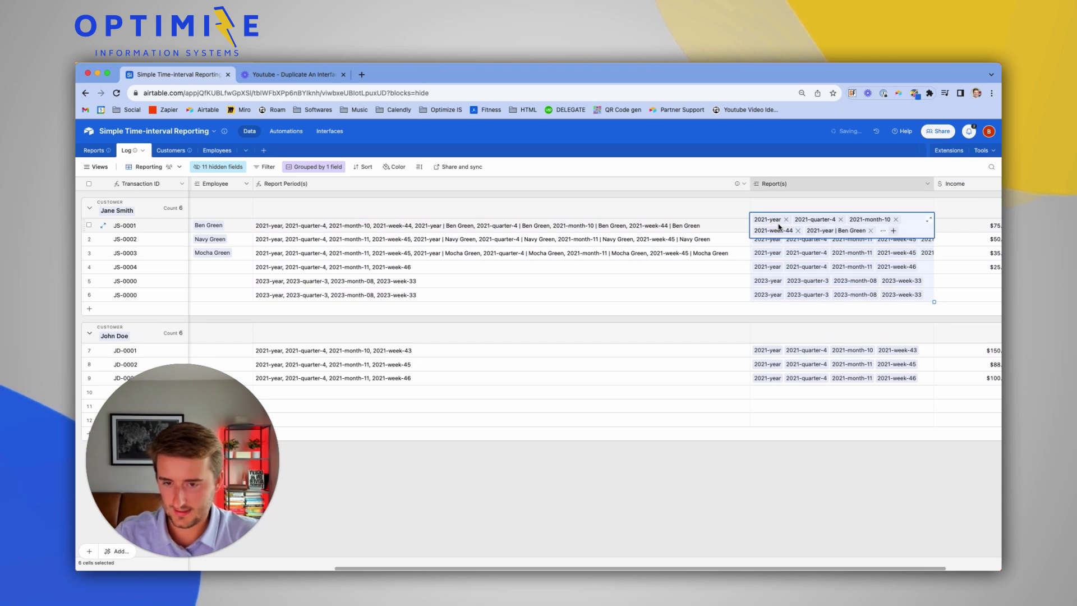
left_click(632, 250)
- Widen the Report(s) column and review the first three records' linked reports
scroll(633, 249, "right", 3)
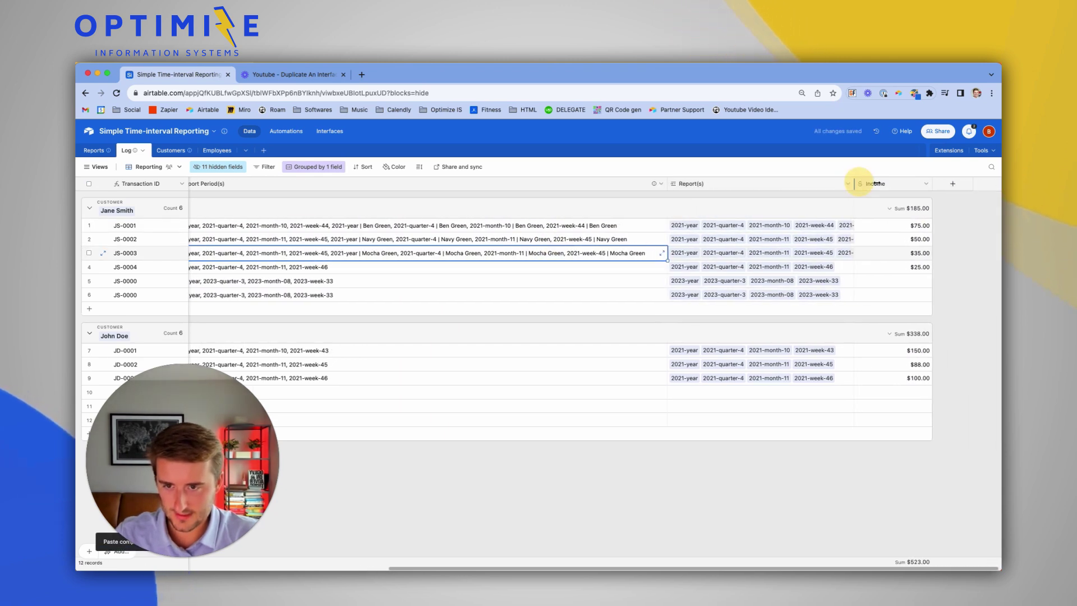
left_click_drag(852, 183, 998, 185)
scroll(930, 219, "right", 3)
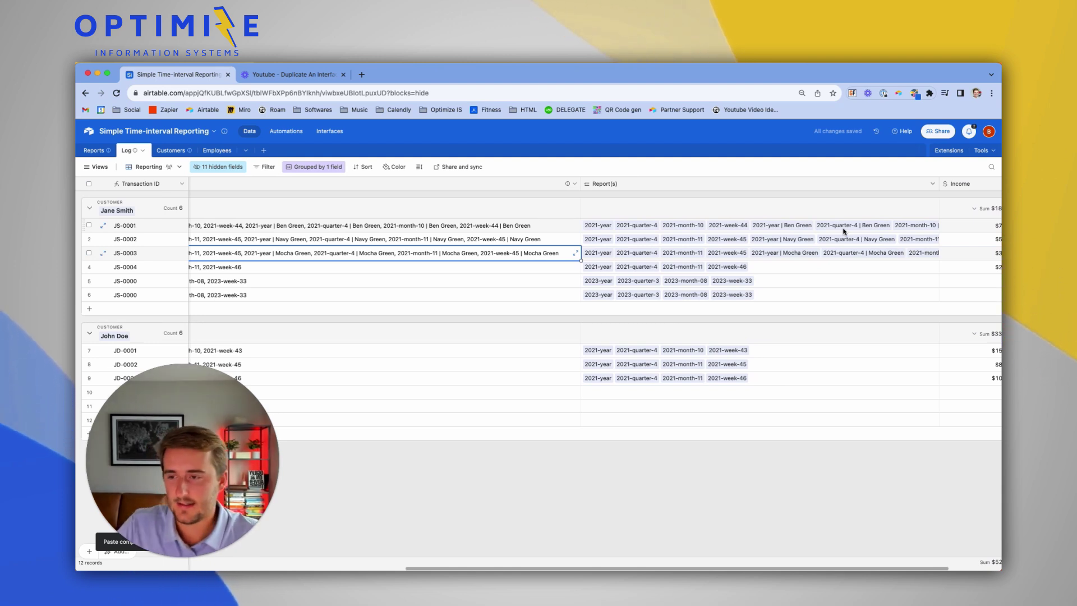
left_click_drag(819, 234, 820, 252)
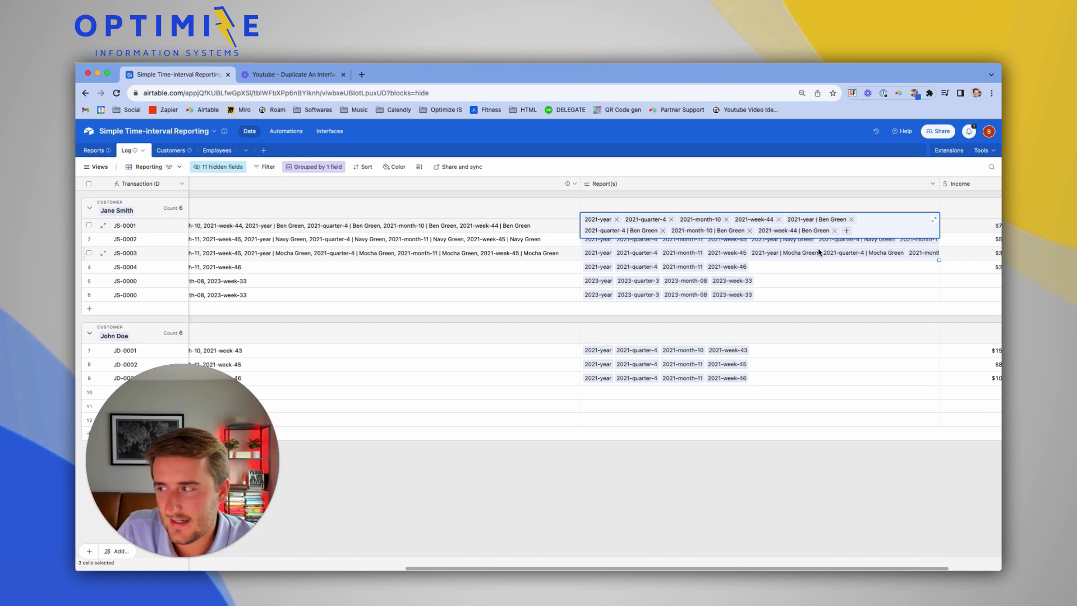
left_click(96, 155)
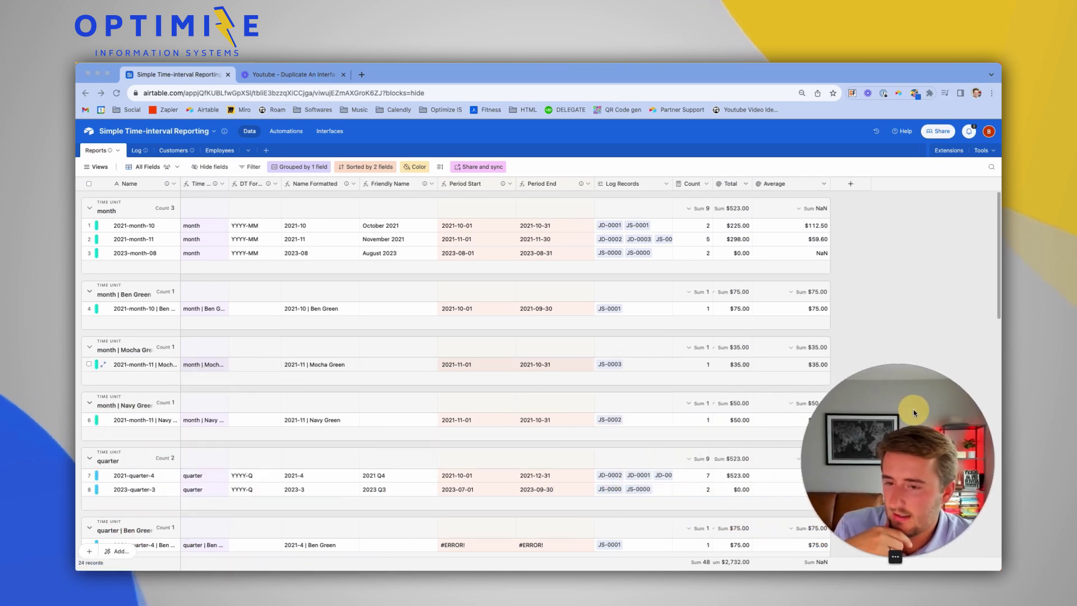
- Widen the Reports Name column so employee-tagged names like '2021-month-10 | …' show fully
scroll(260, 365, "down", 2)
scroll(260, 367, "down", 5)
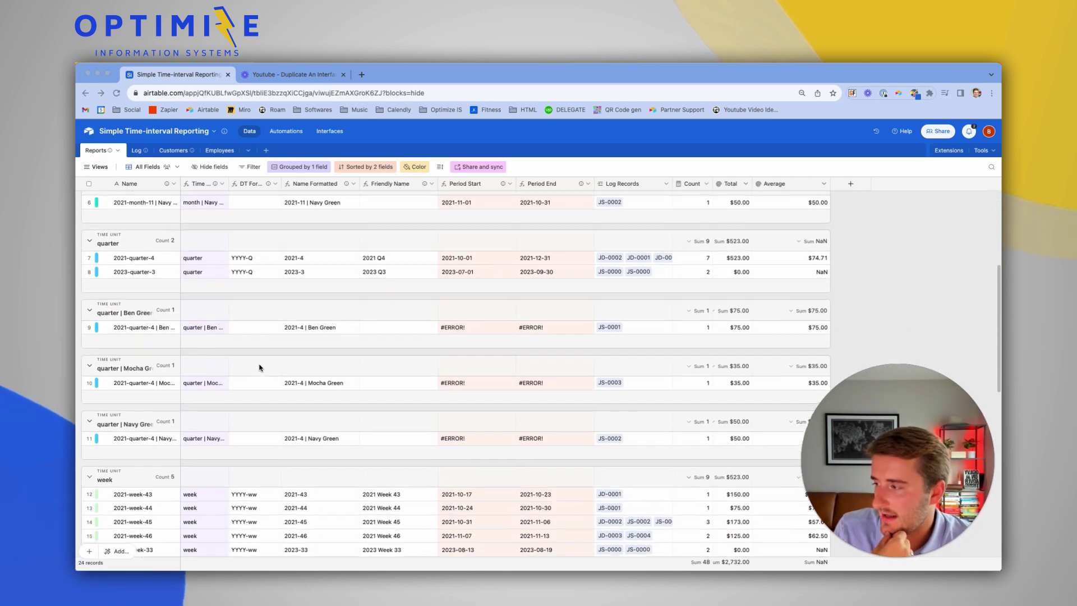
scroll(259, 367, "down", 2)
scroll(260, 368, "up", 10)
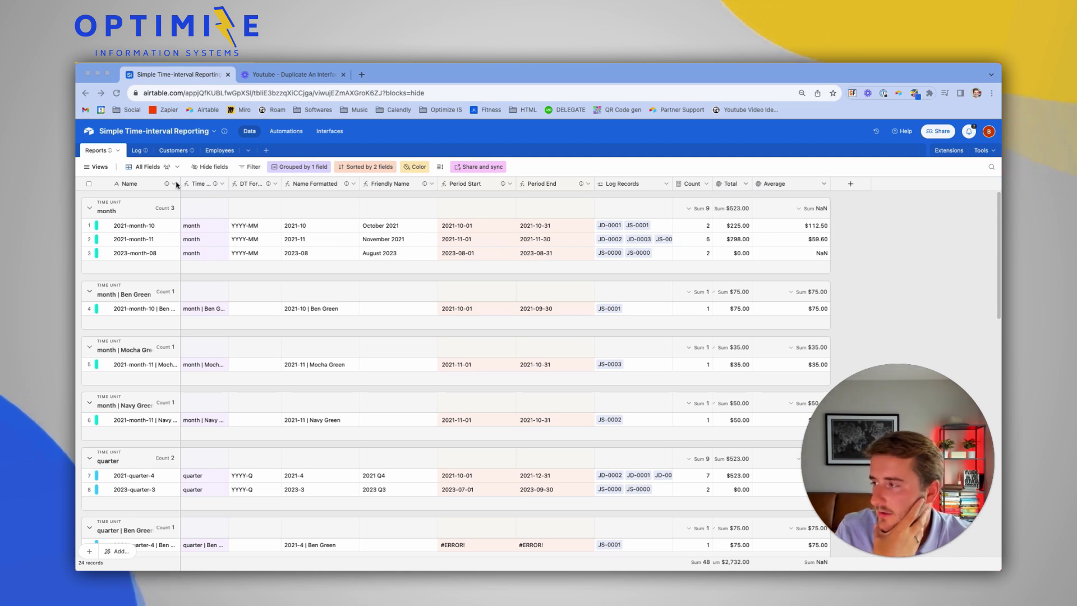
left_click_drag(179, 184, 233, 191)
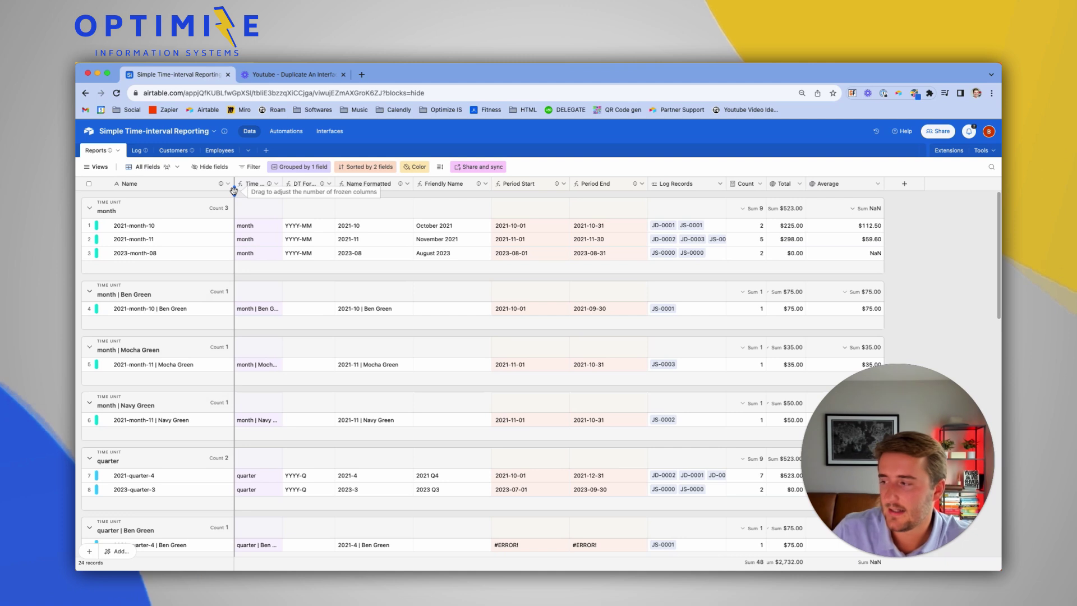
- Insert a new formula field to the right of the Name field
right_click(175, 185)
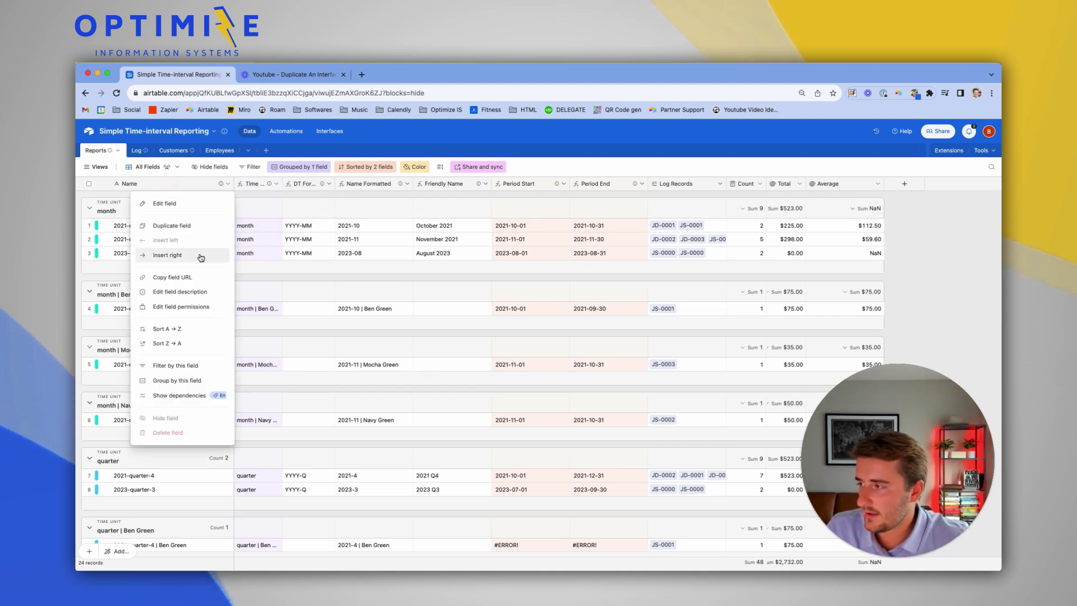
left_click(199, 255)
type("f")
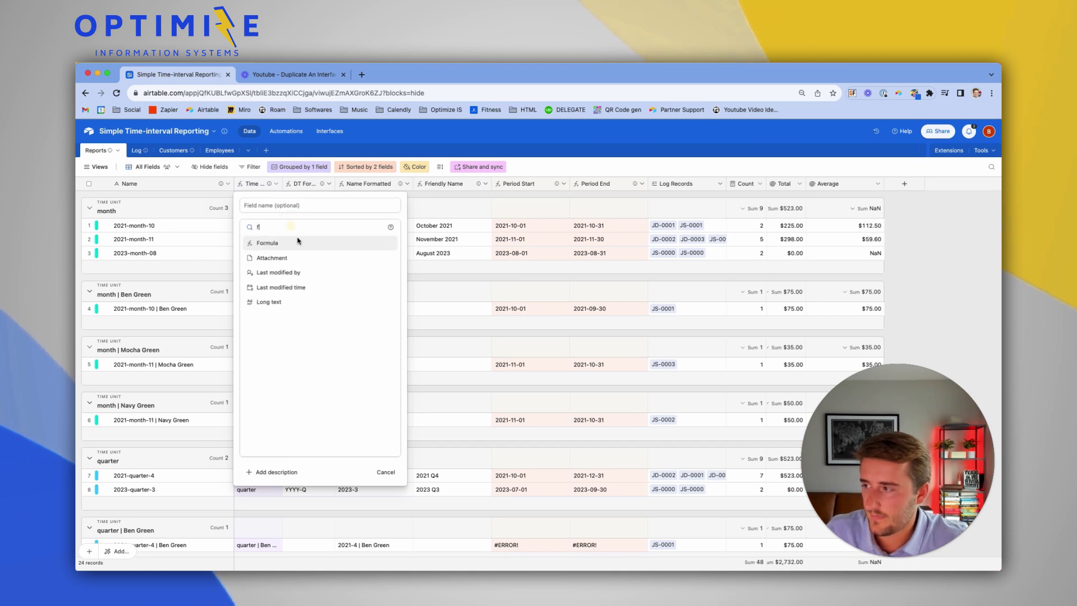
left_click(299, 241)
left_click(321, 276)
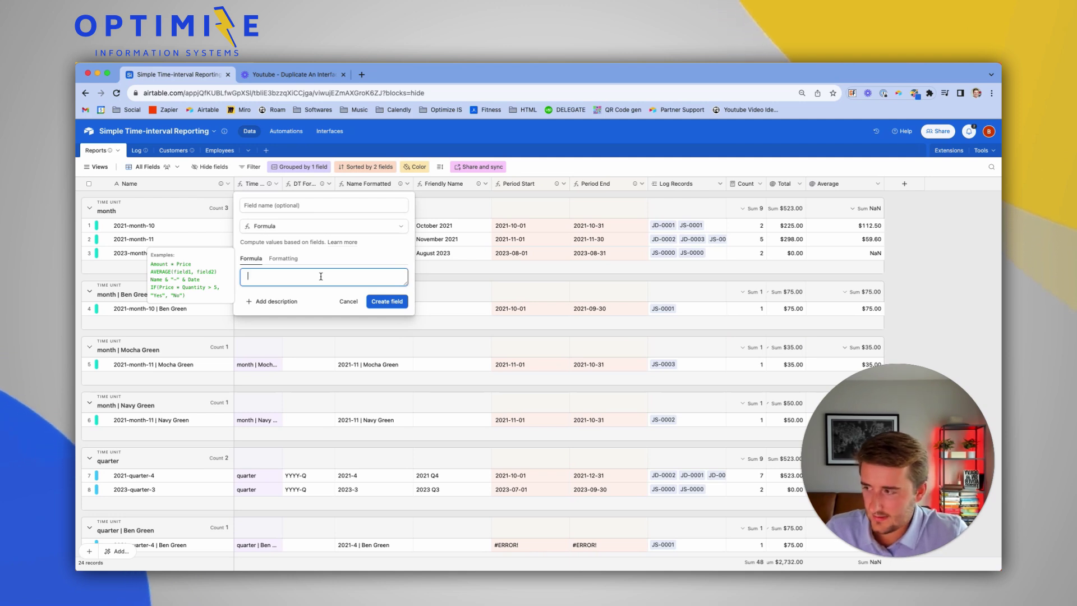
- Enter RIGHT(Name, LEN(Name)-FIND(' | ',Name)) and create the field
type("Name")
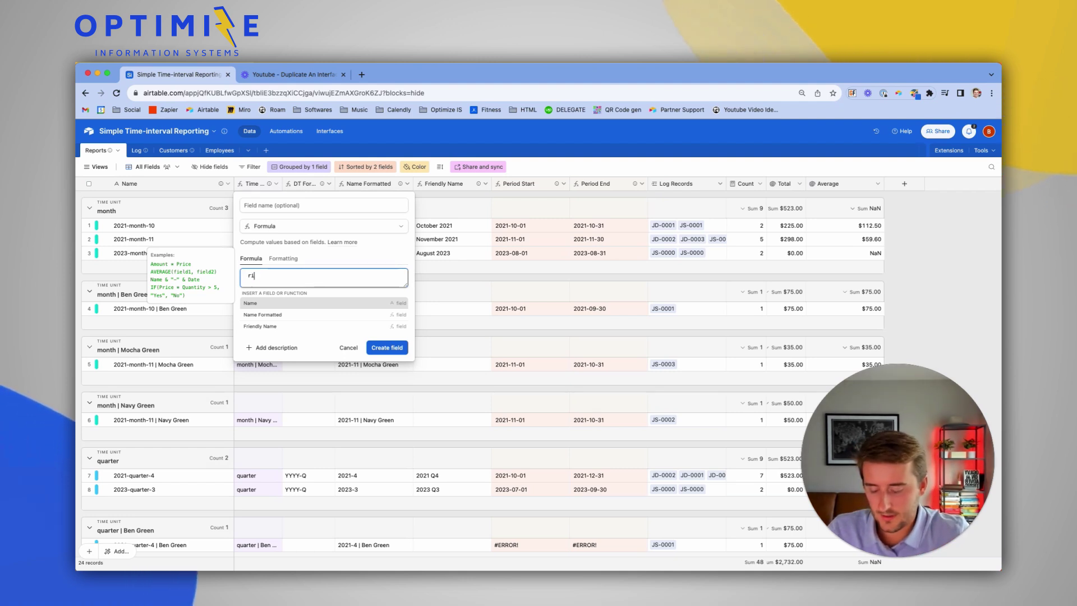
type("ght(")
key("Return")
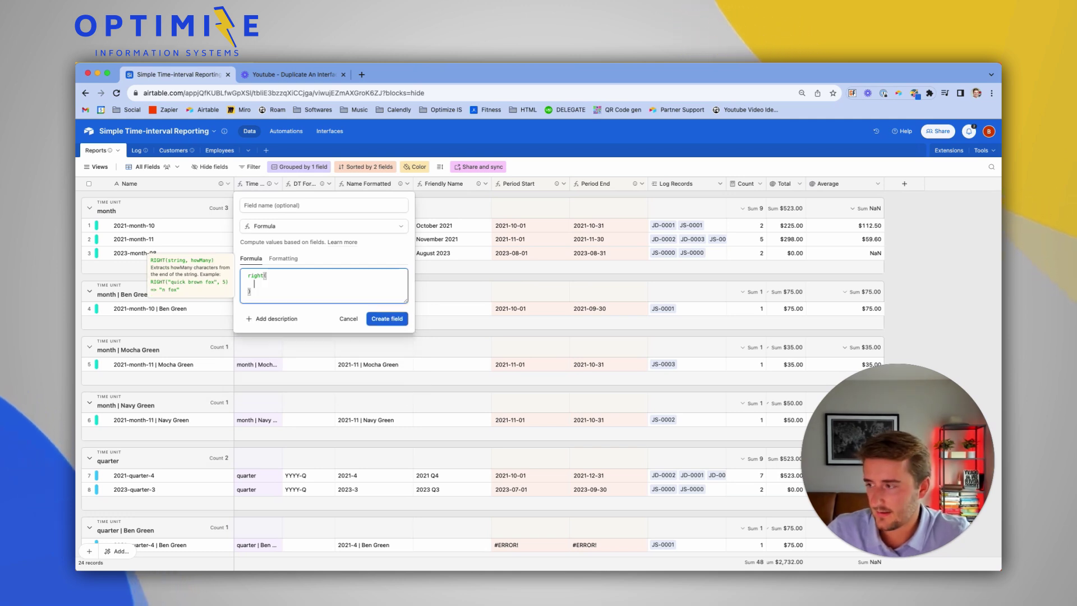
type("Name")
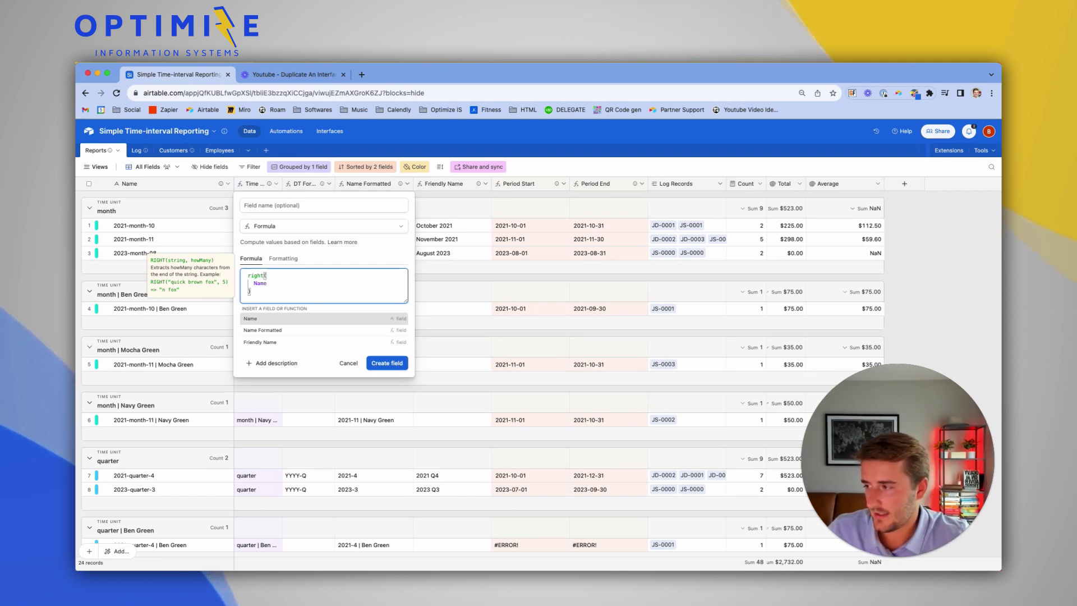
type(",")
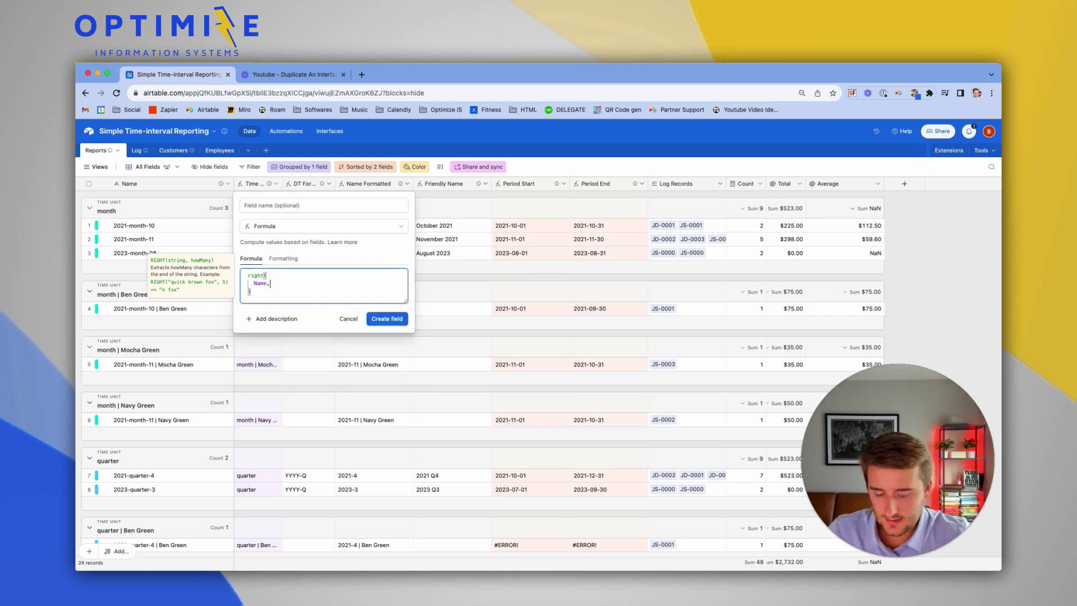
key("Return")
type("len")
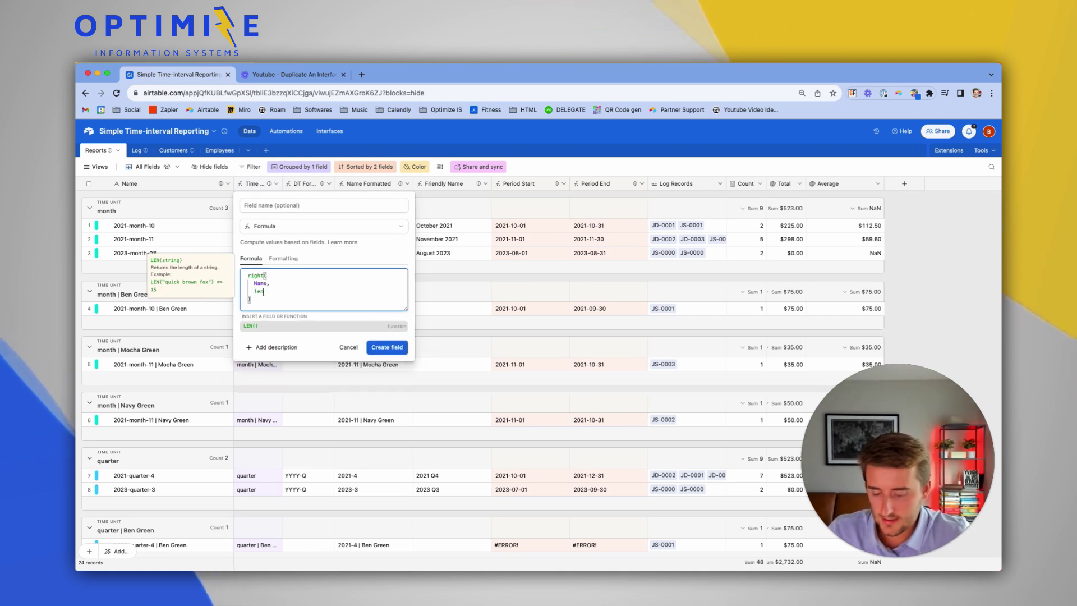
type("(Name)")
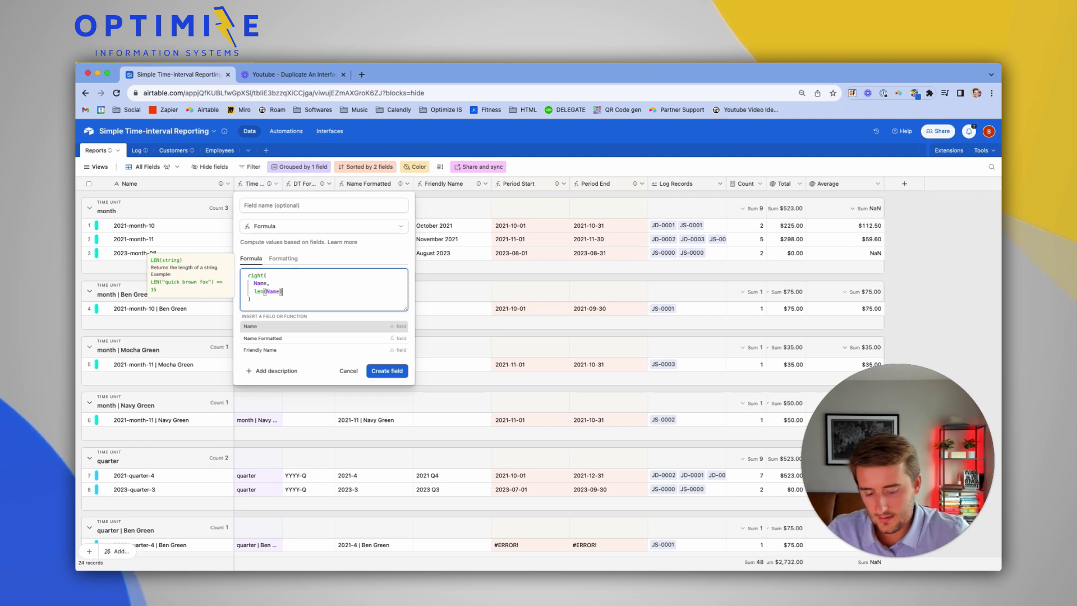
type("-find(")
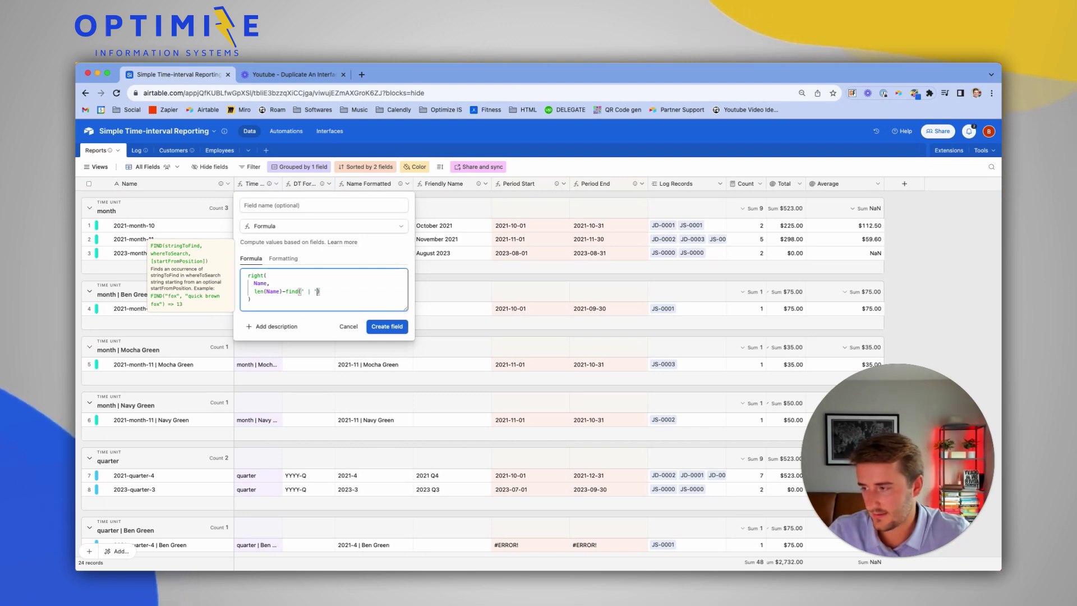
type("' | ',Name")
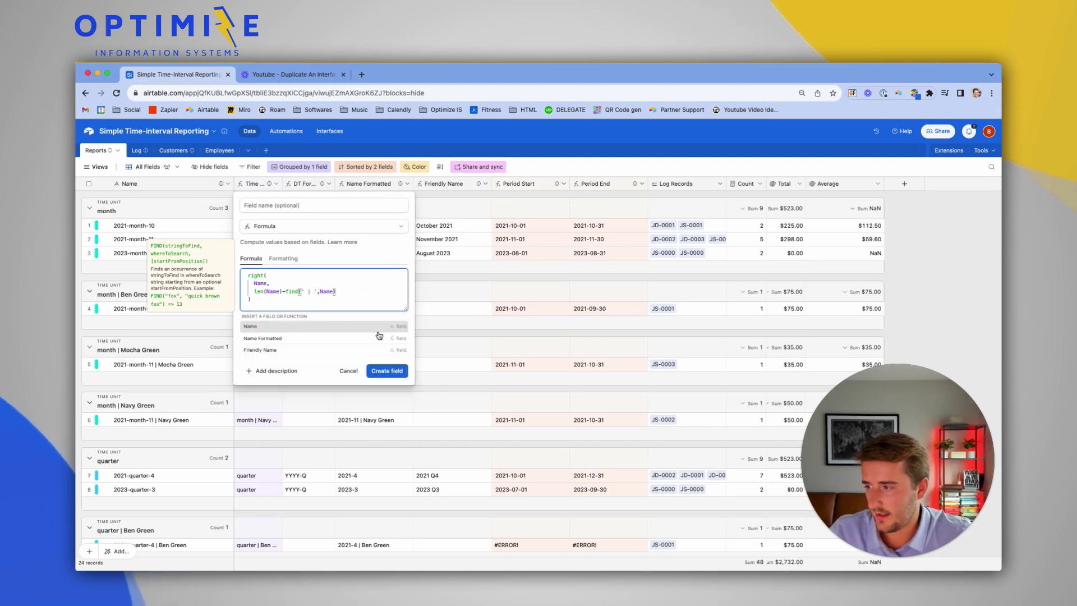
left_click(527, 366)
left_click(563, 355)
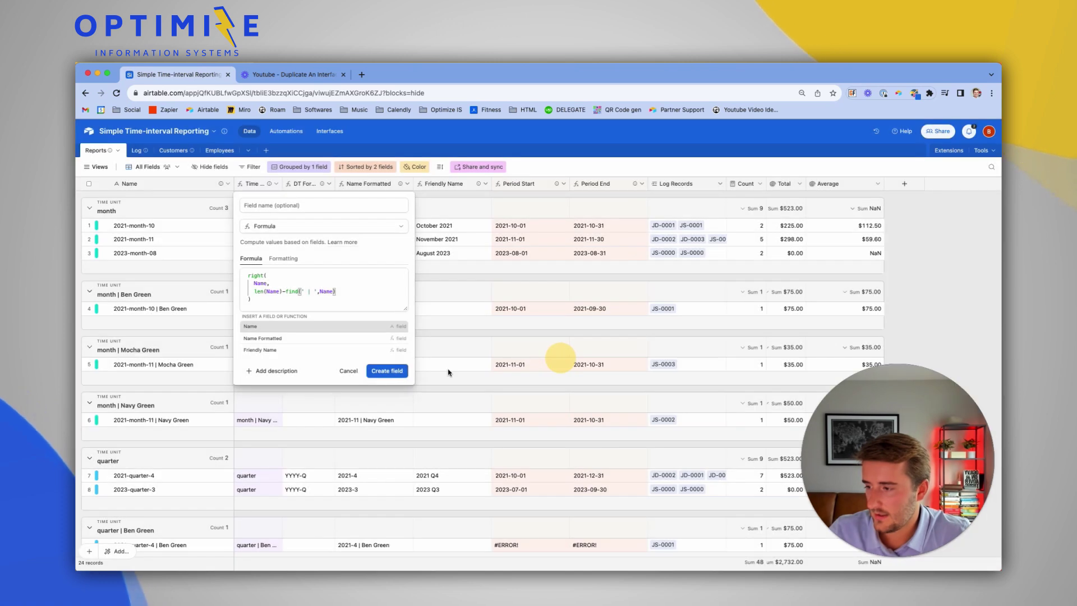
left_click(396, 371)
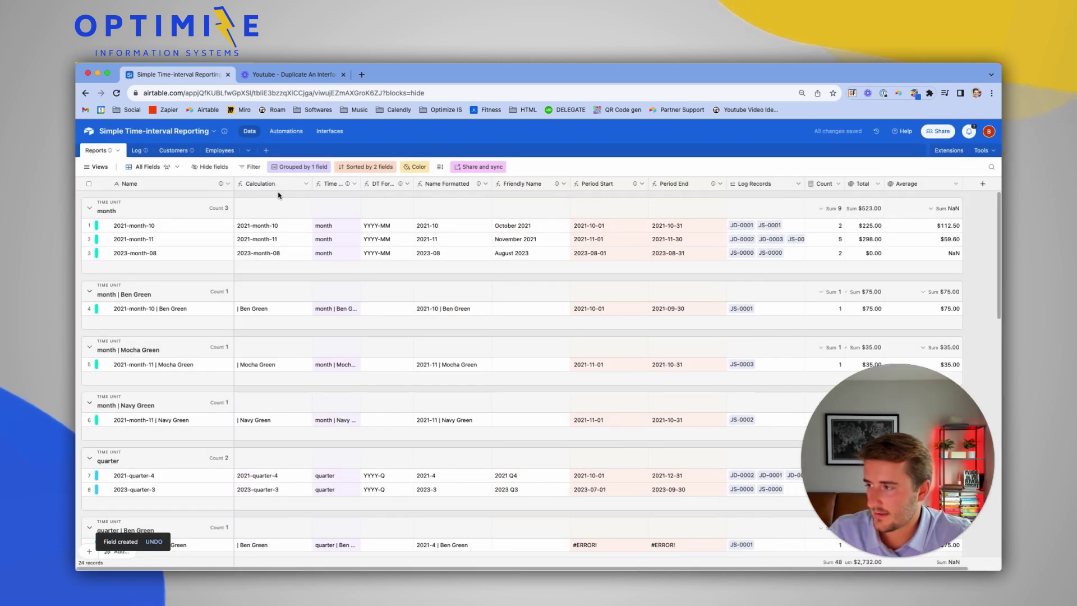
- Make a first edit to the end of the Calculation formula and save it
left_click(263, 310)
double_click(260, 183)
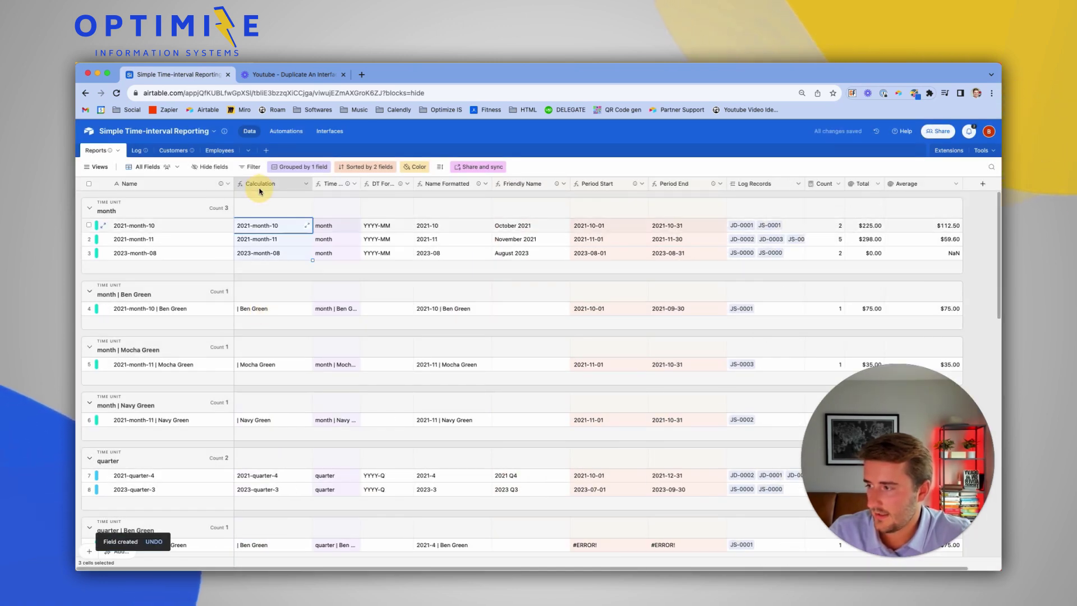
left_click(338, 292)
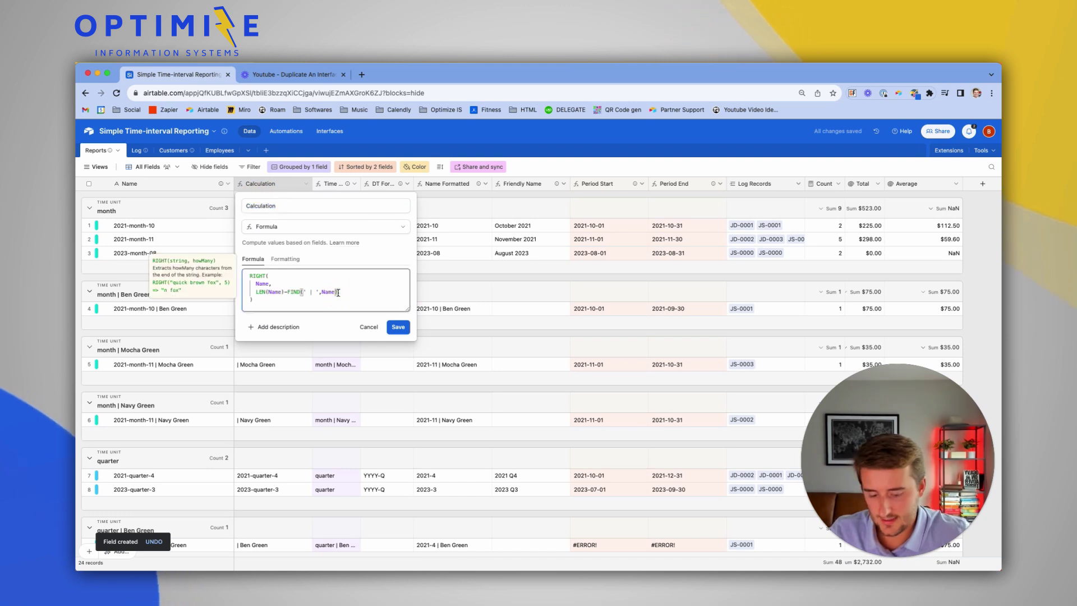
left_click(398, 326)
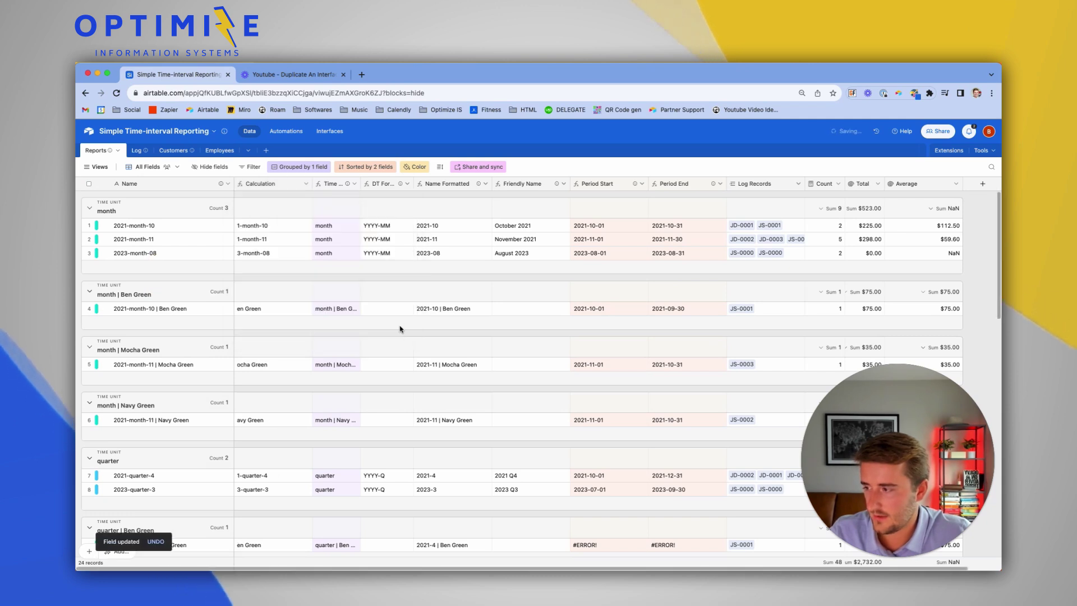
- Change the formula's trailing 3 to 2 so employee rows show only the person's name
double_click(259, 184)
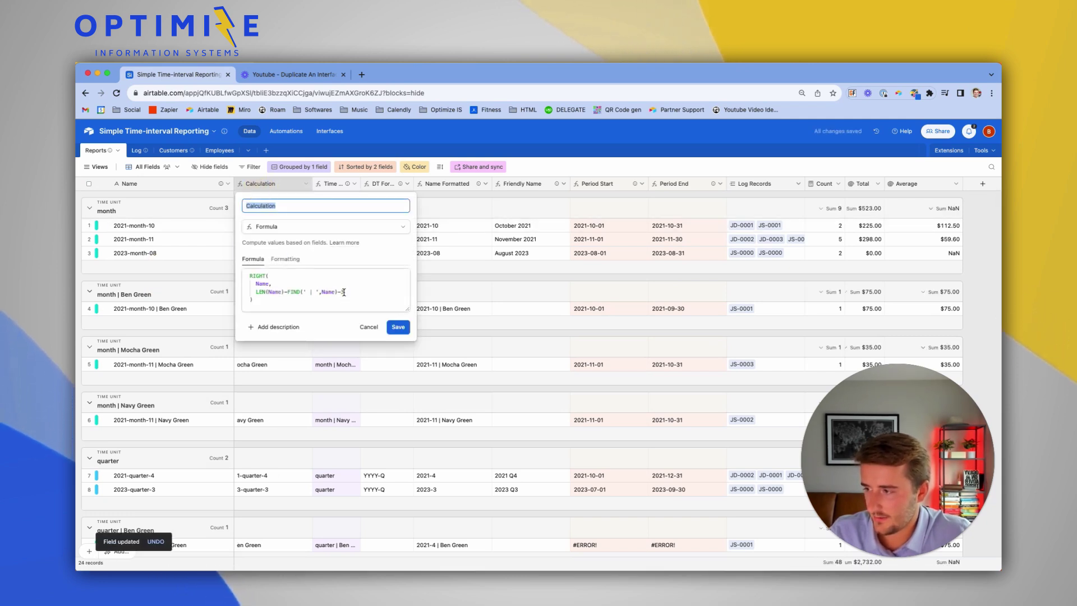
left_click(347, 292)
key("BackSpace")
type("2")
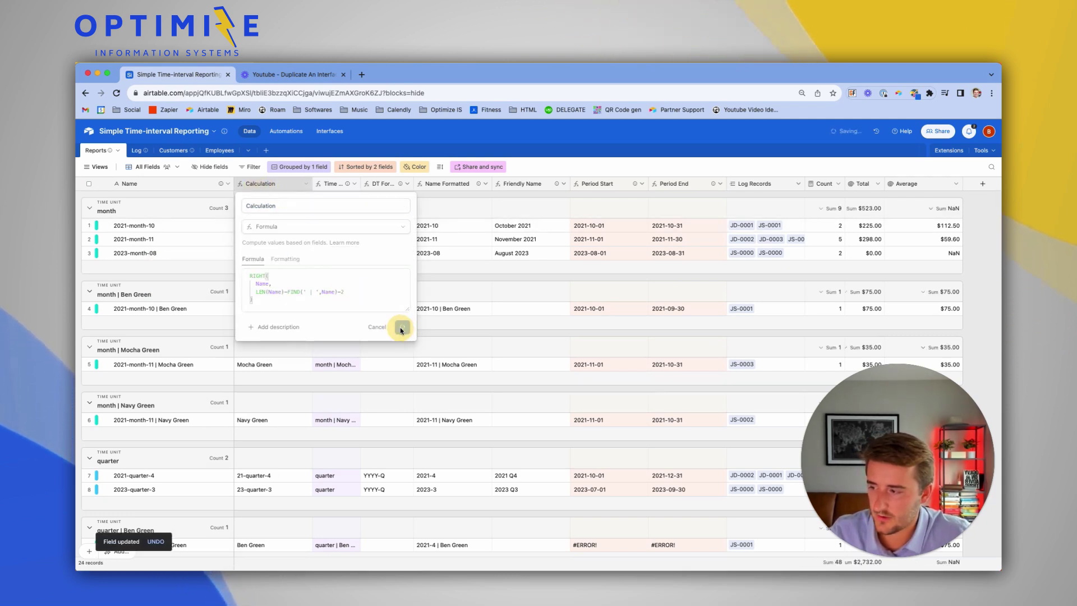
left_click(404, 334)
left_click(252, 308)
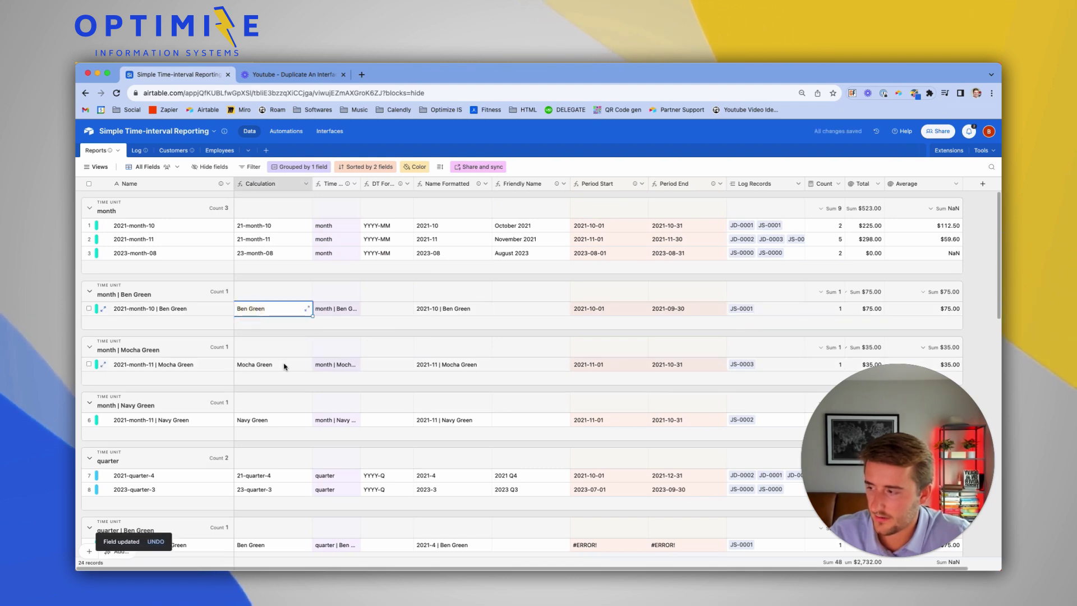
left_click(282, 365)
left_click(250, 240)
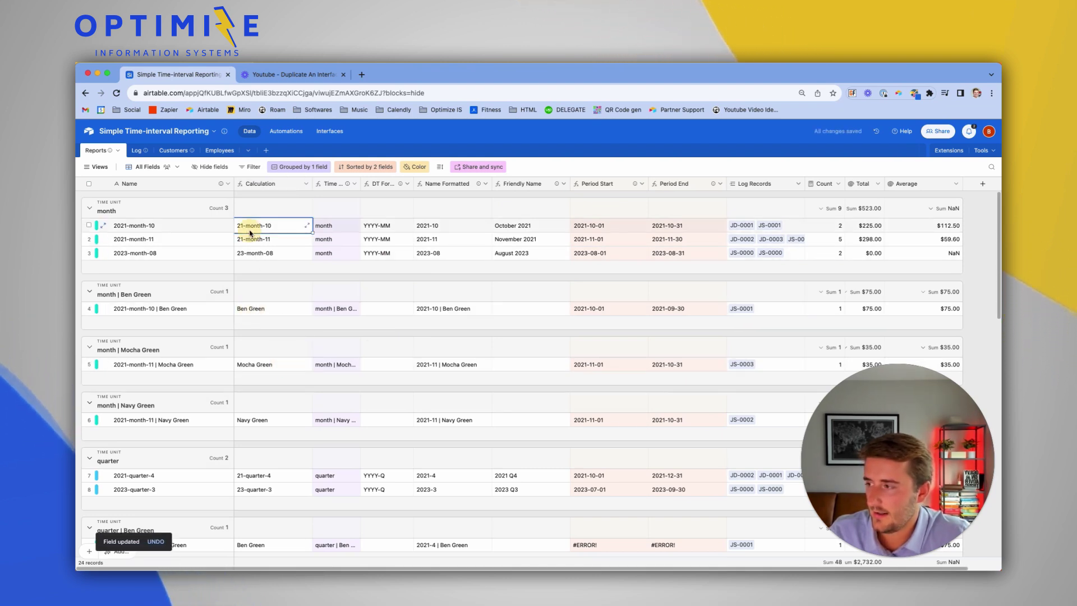
- Reopen the Calculation formula and select all of its text
double_click(248, 184)
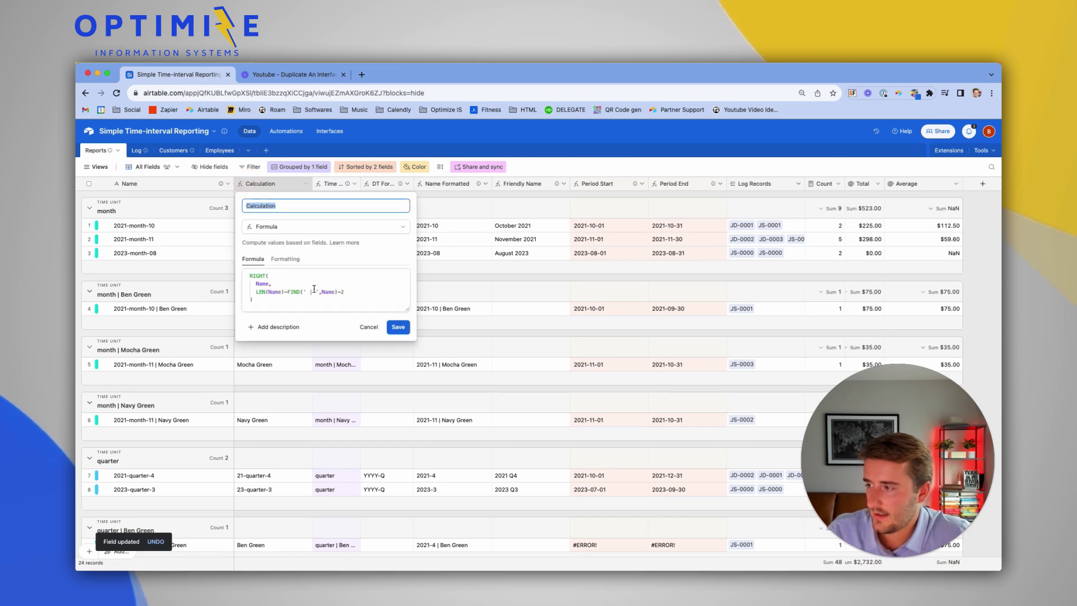
left_click(314, 289)
key("super+a")
key("super+c")
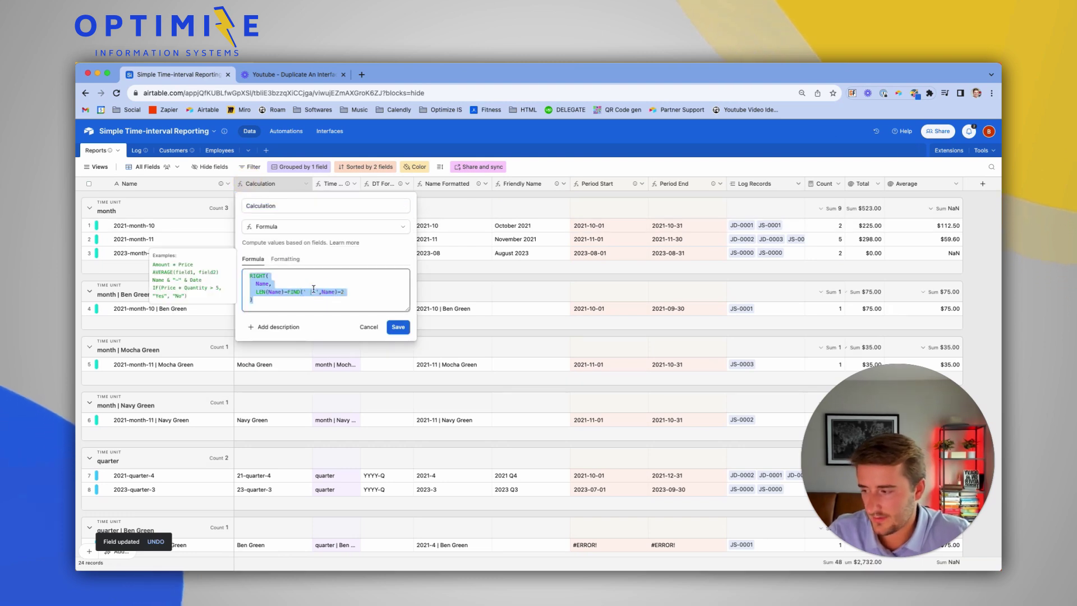
- Wrap the RIGHT formula in an IF with 'BUSINESS NAME HERE' as the fallback value
type("if(")
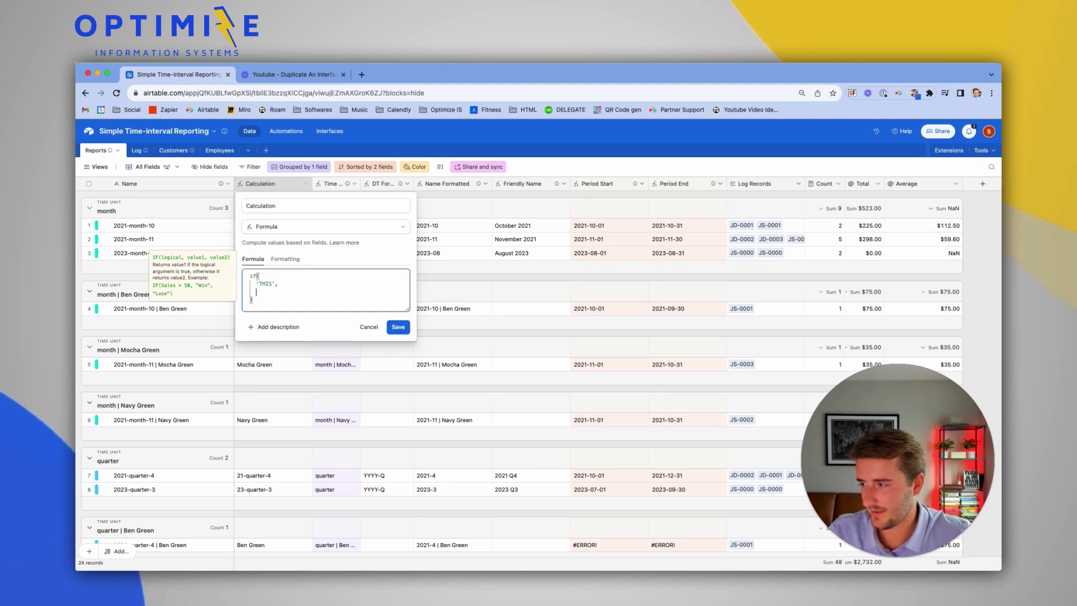
key("super+v")
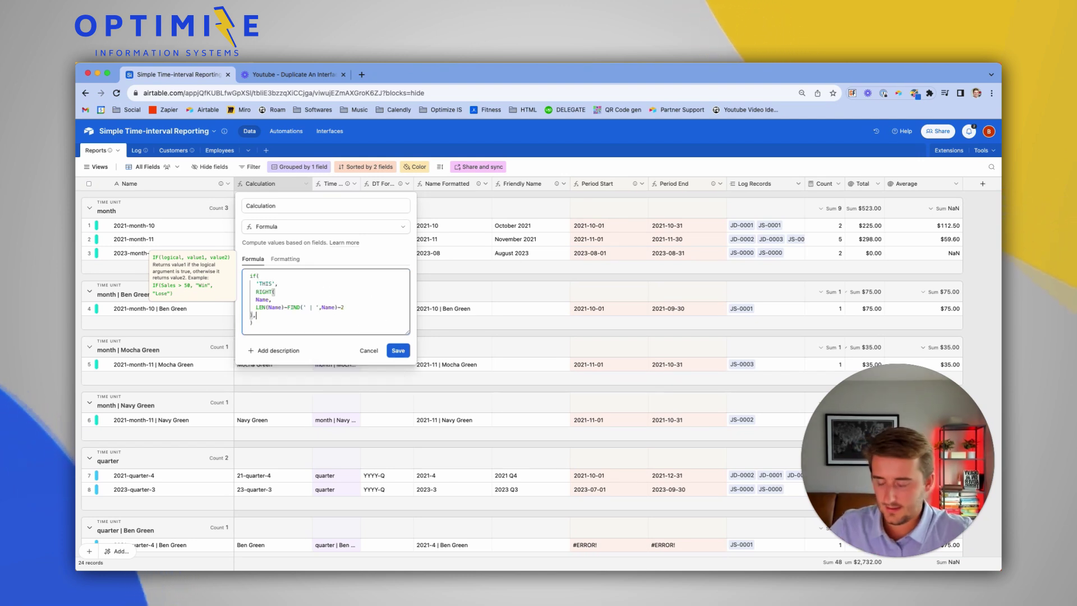
key("Return")
type("''")
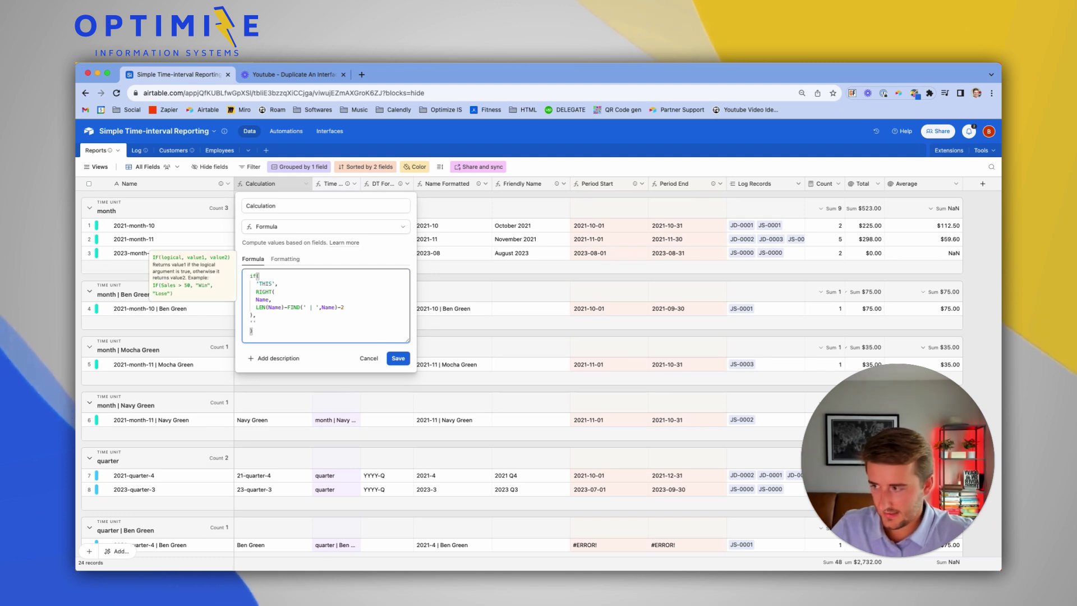
left_click(252, 322)
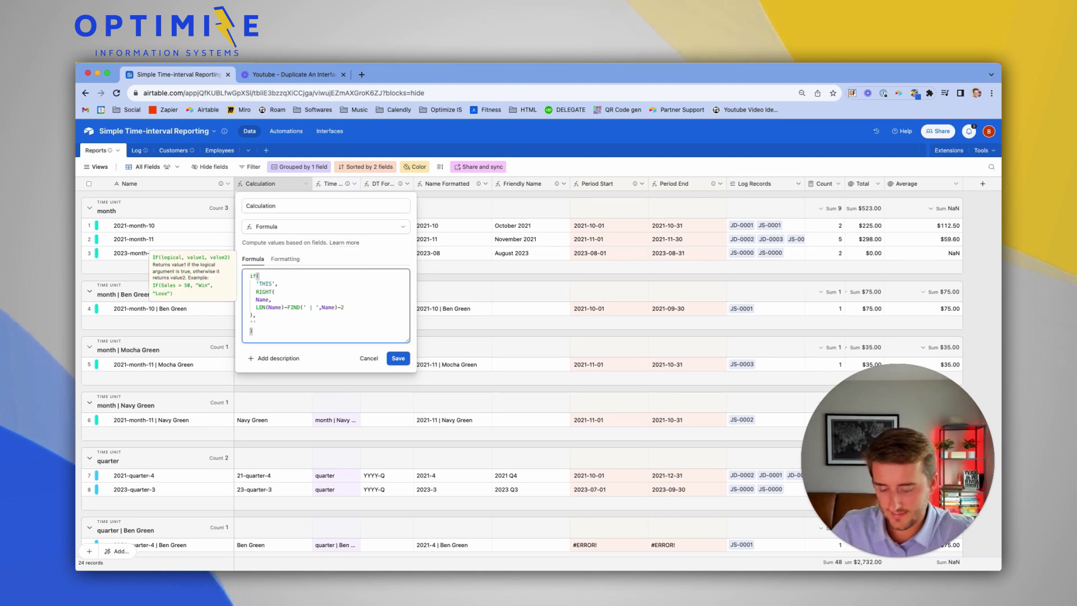
type("B")
type("USINESS NA")
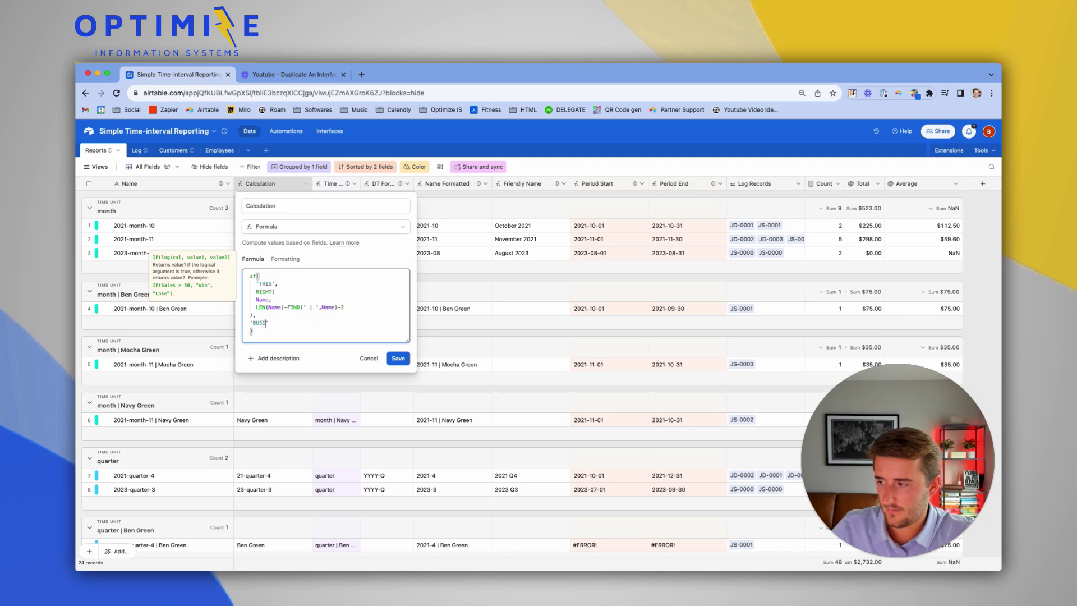
type("ME HERE")
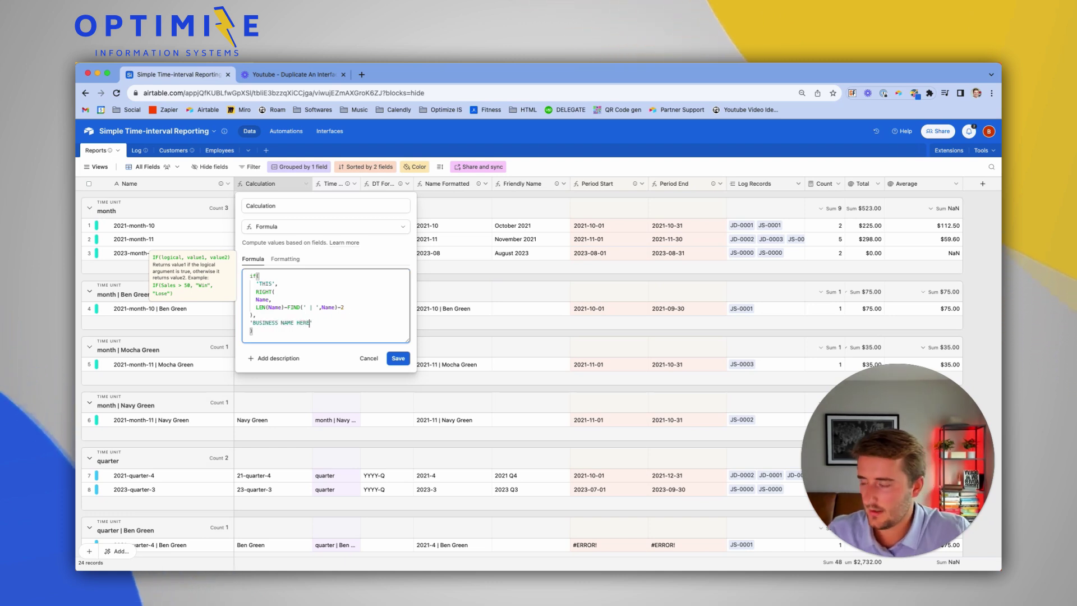
left_click(398, 358)
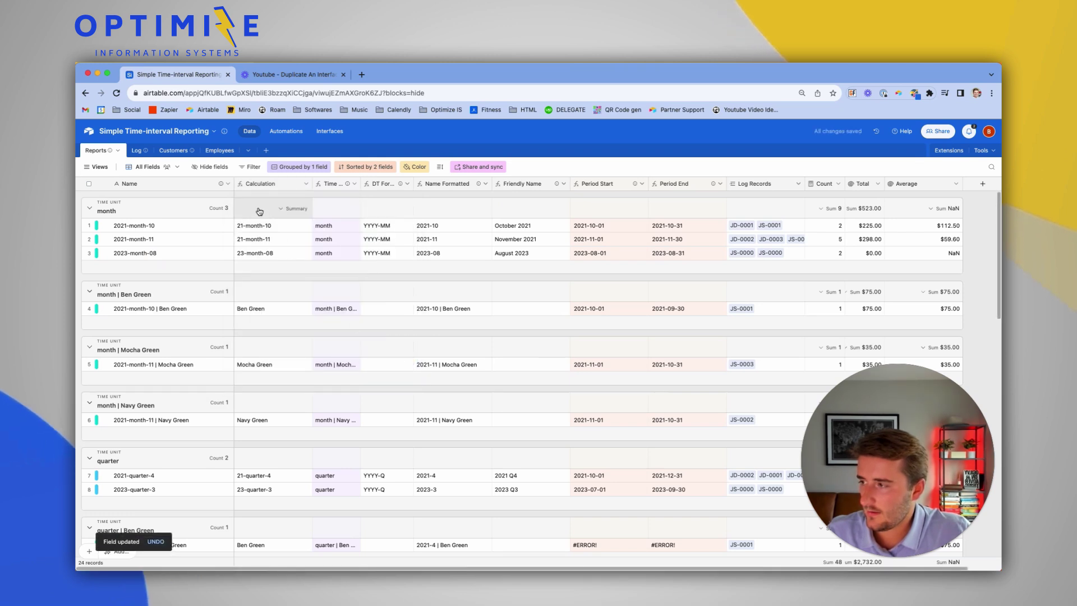
- Replace the placeholder 'THIS' condition with FIND(' | ',Name) and save the formula
double_click(251, 189)
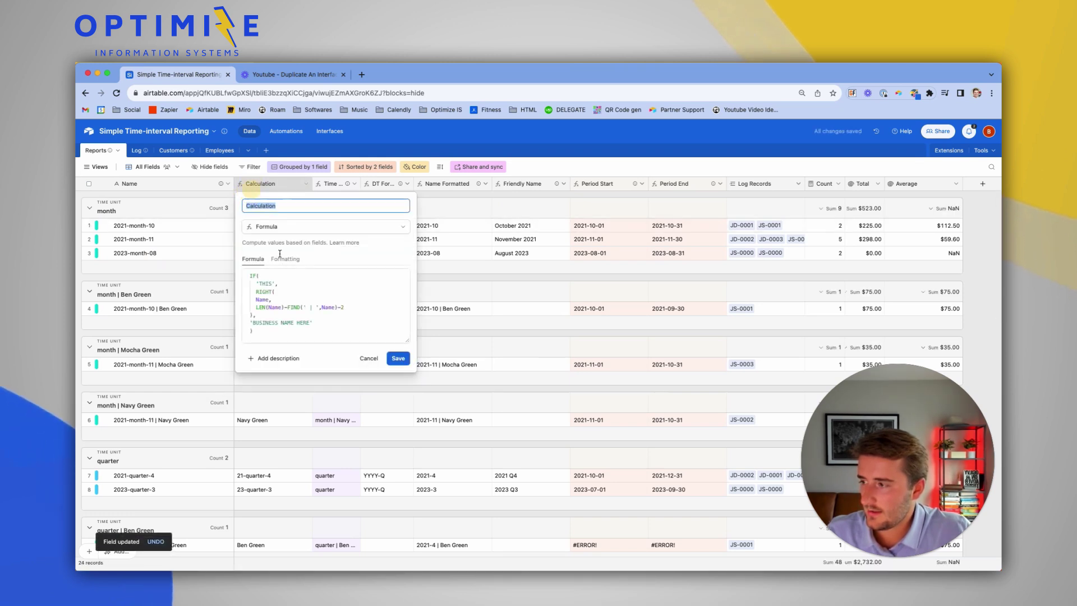
left_click(256, 283)
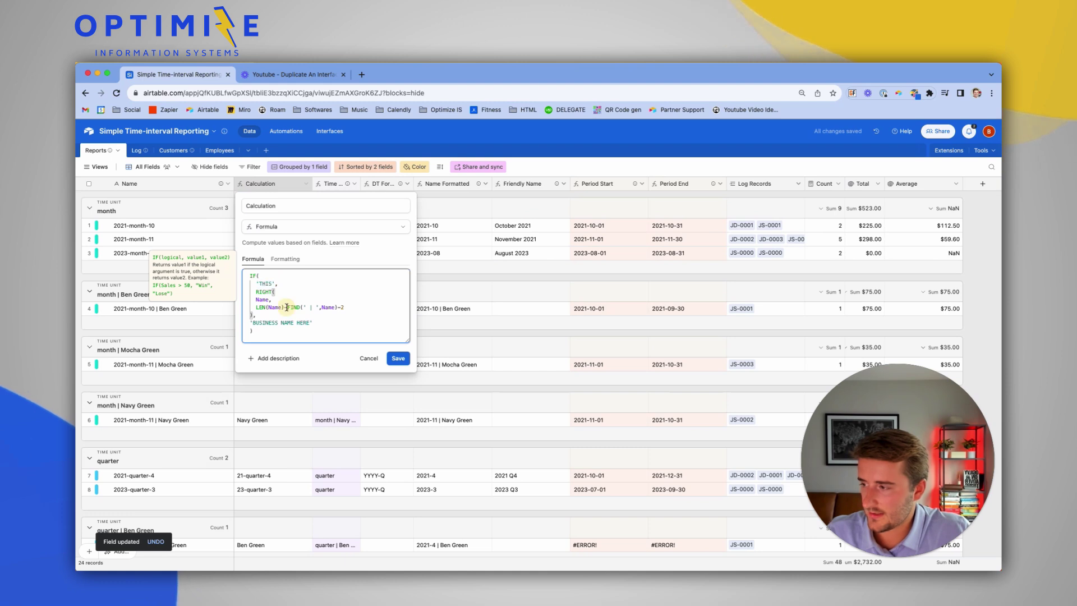
left_click_drag(287, 307, 338, 307)
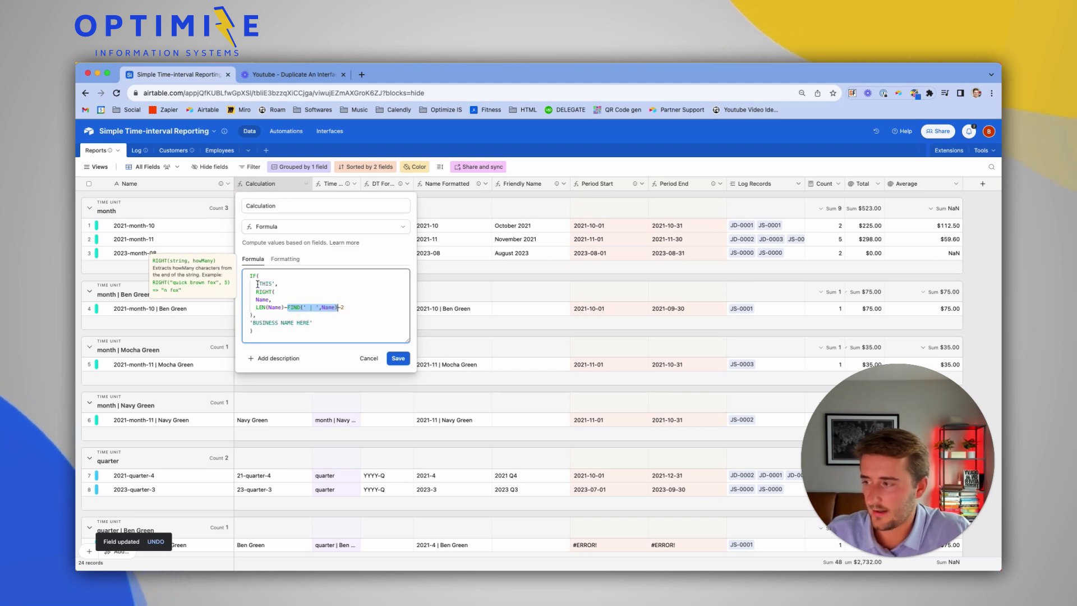
key("ctrl+c")
left_click_drag(257, 284, 275, 284)
key("ctrl+v")
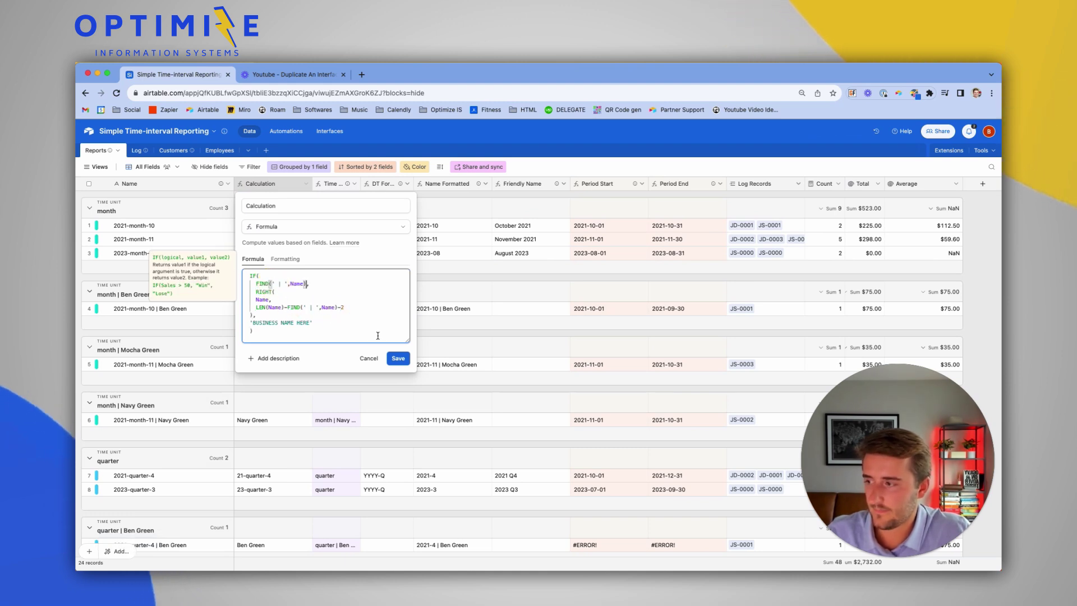
left_click(397, 358)
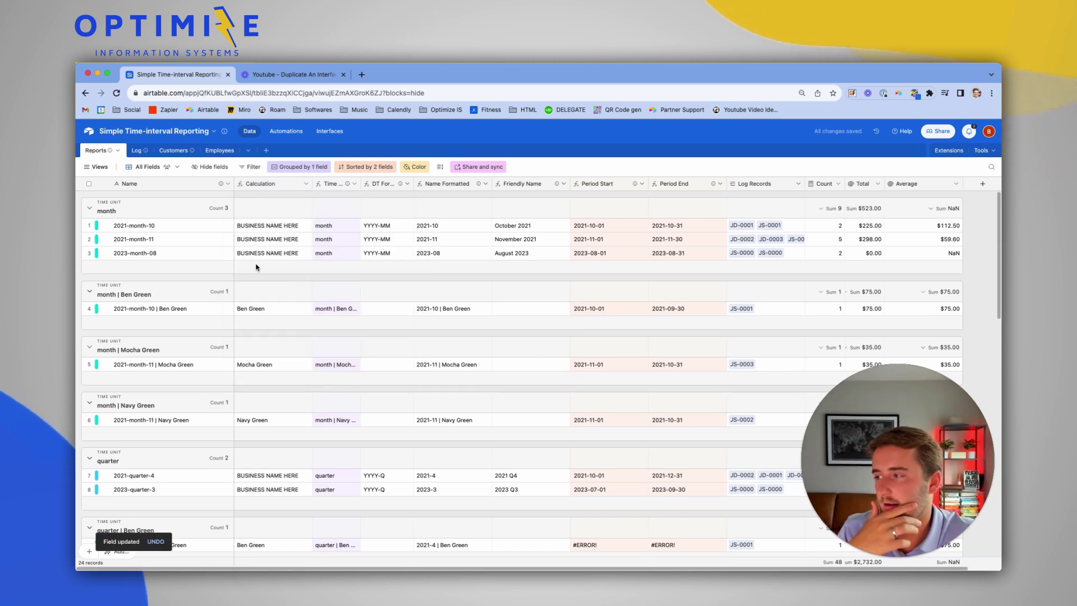
- Compare several rows' Name values with their Calculation results
left_click(161, 227)
left_click(168, 308)
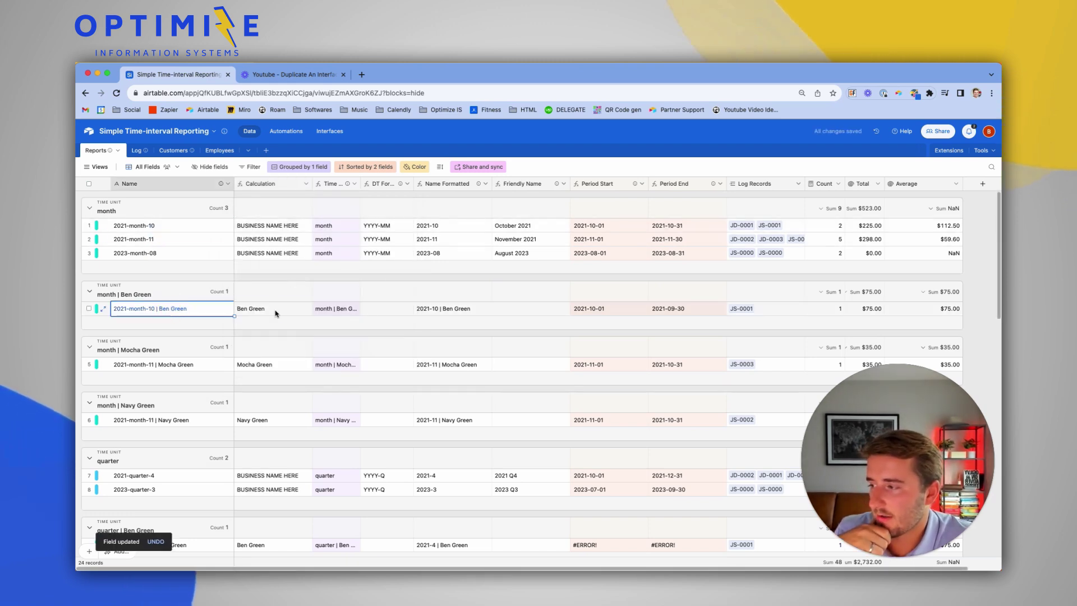
left_click(276, 311)
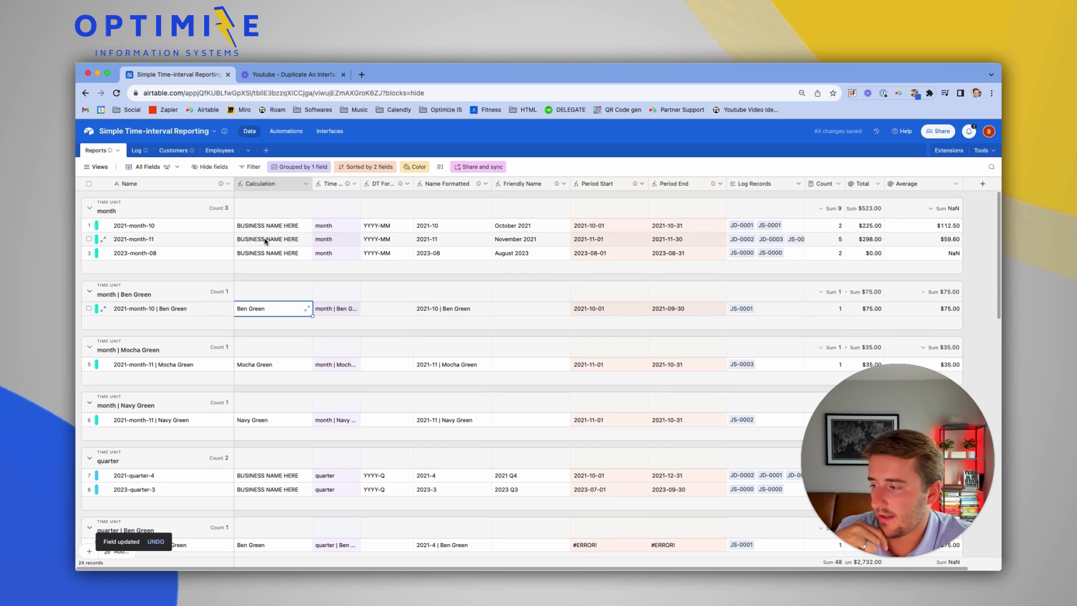
scroll(266, 241, "down", 6)
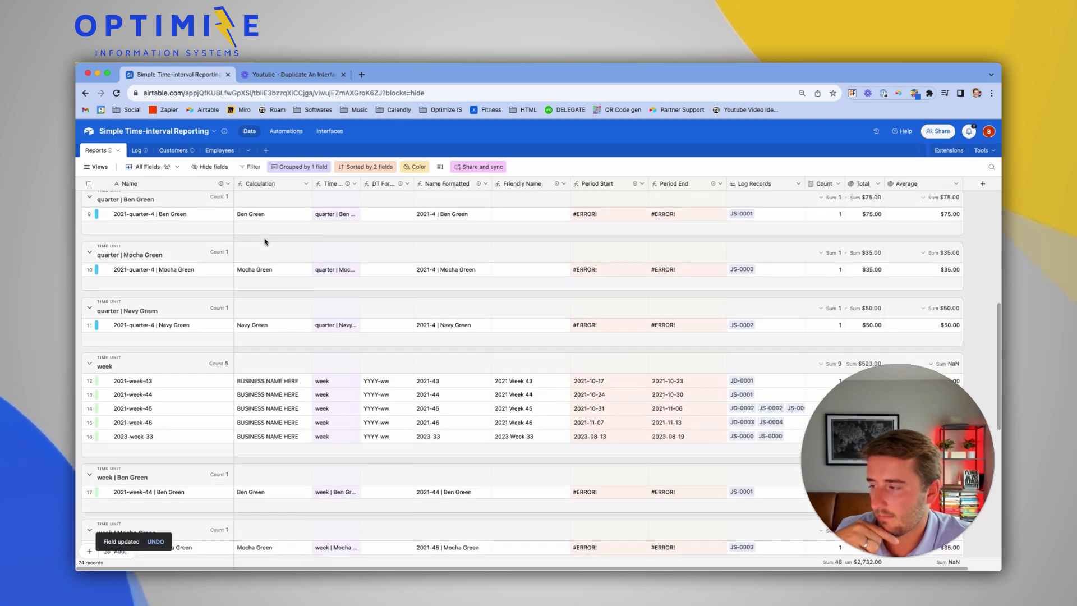
scroll(266, 241, "up", 5)
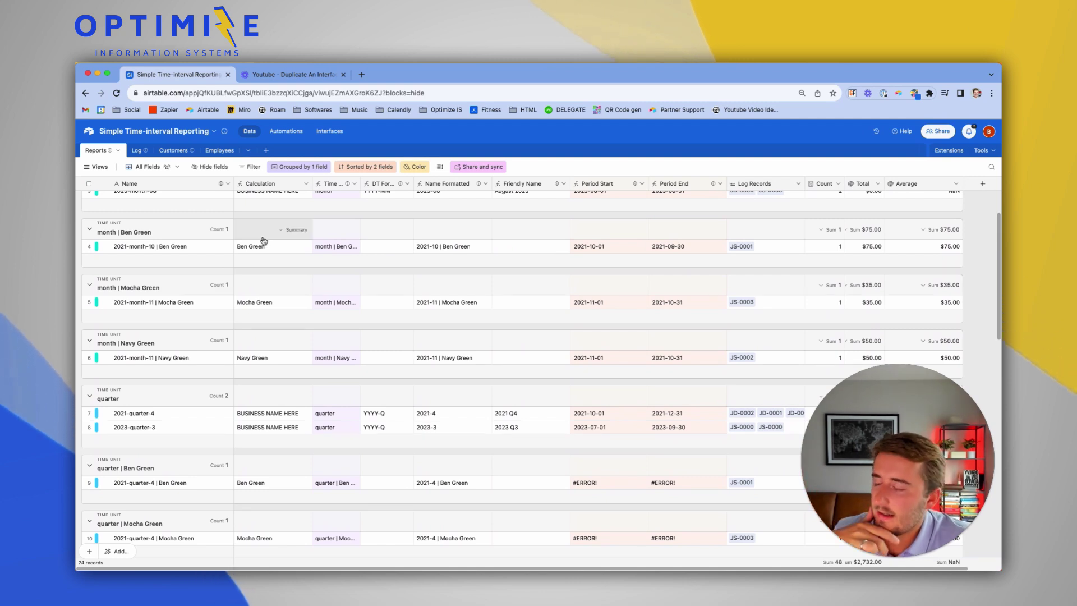
scroll(263, 241, "up", 1)
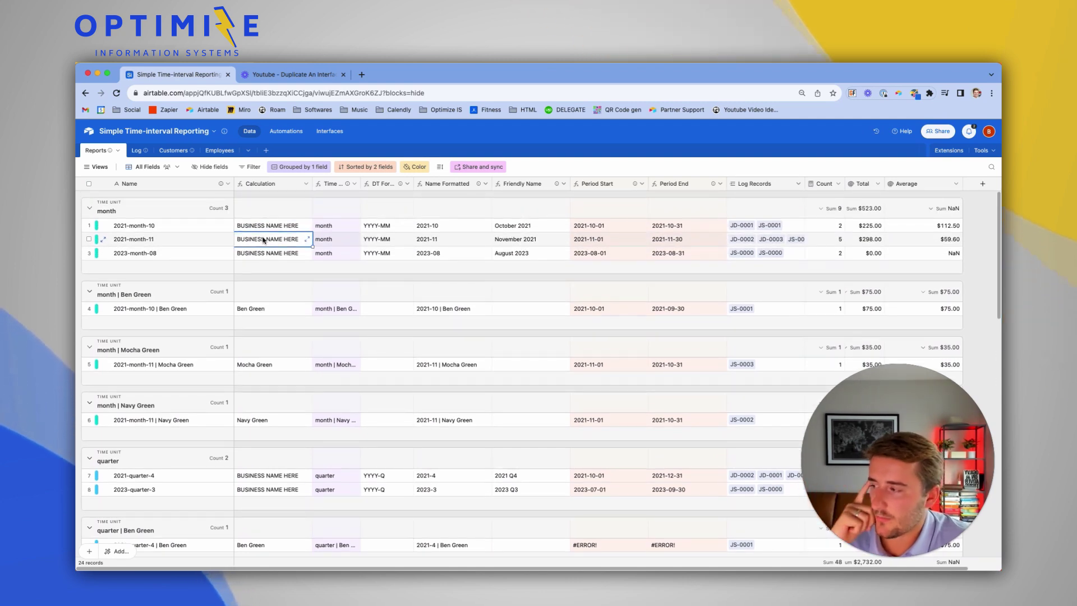
key("Left")
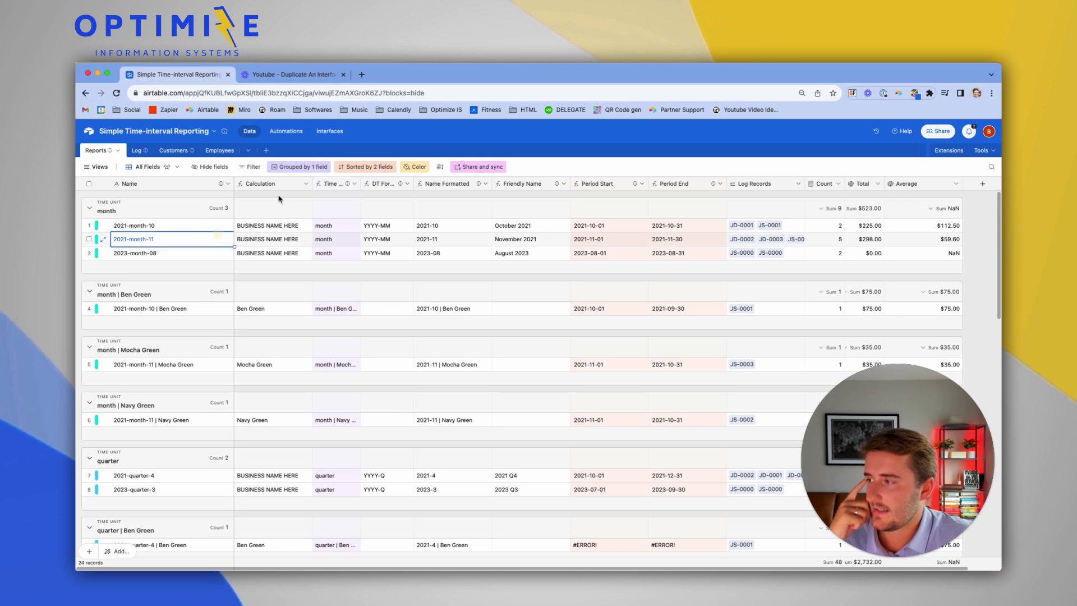
- Rename the Calculation field to 'Entity'
double_click(271, 183)
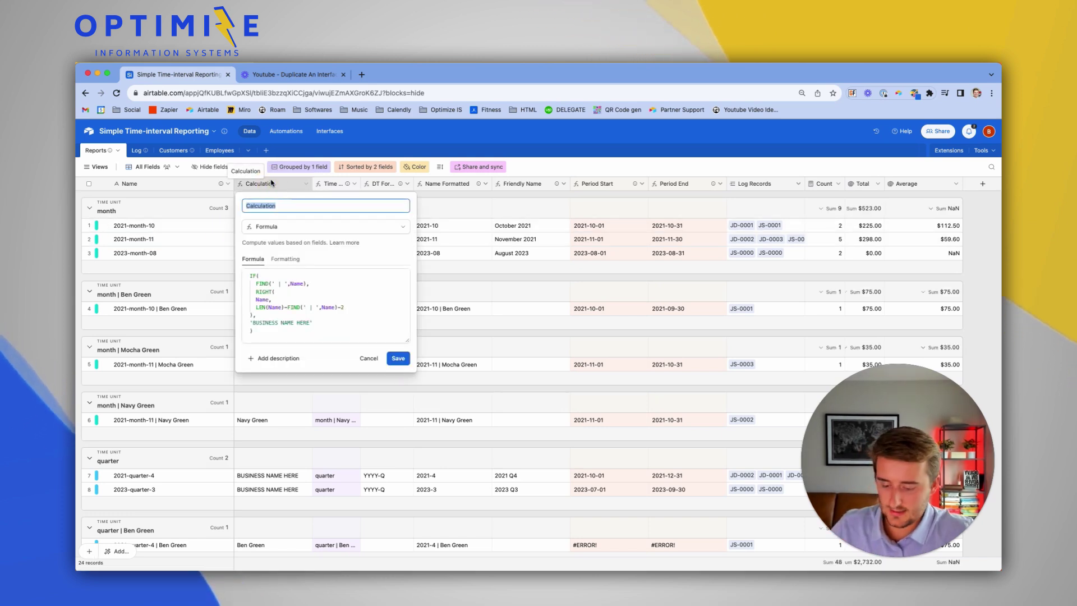
type("Entity")
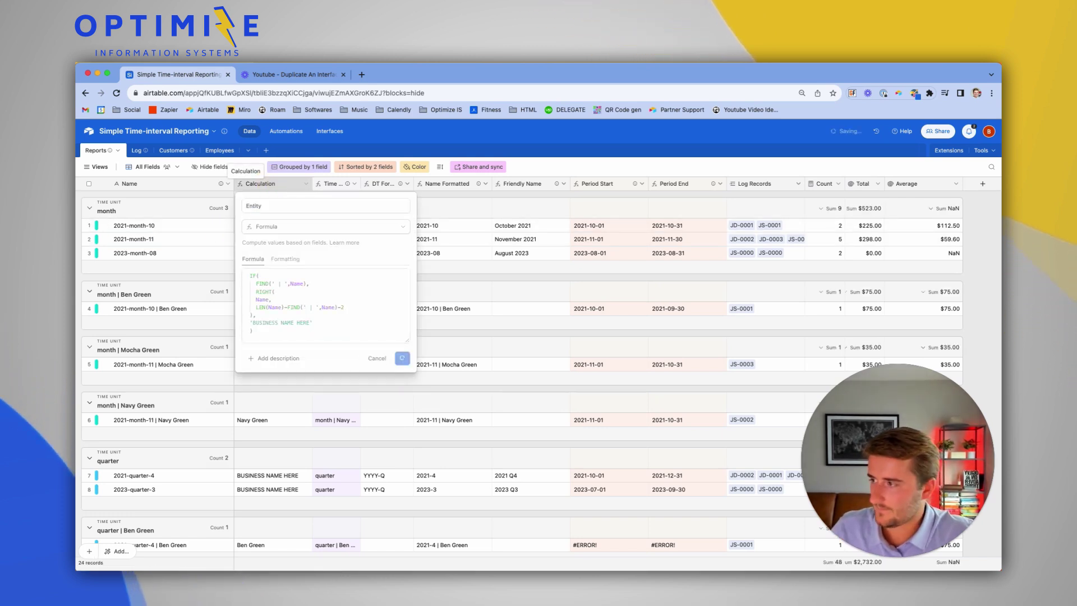
key("Return")
- Insert a formula field named 'New name' to the right of Entity
right_click(274, 189)
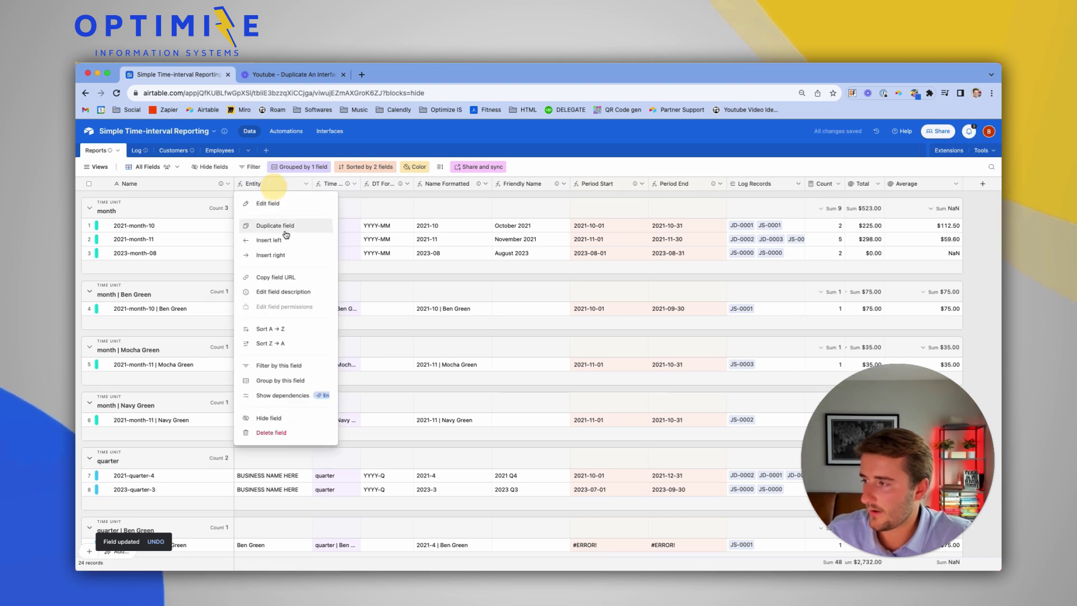
left_click(270, 256)
type("New name")
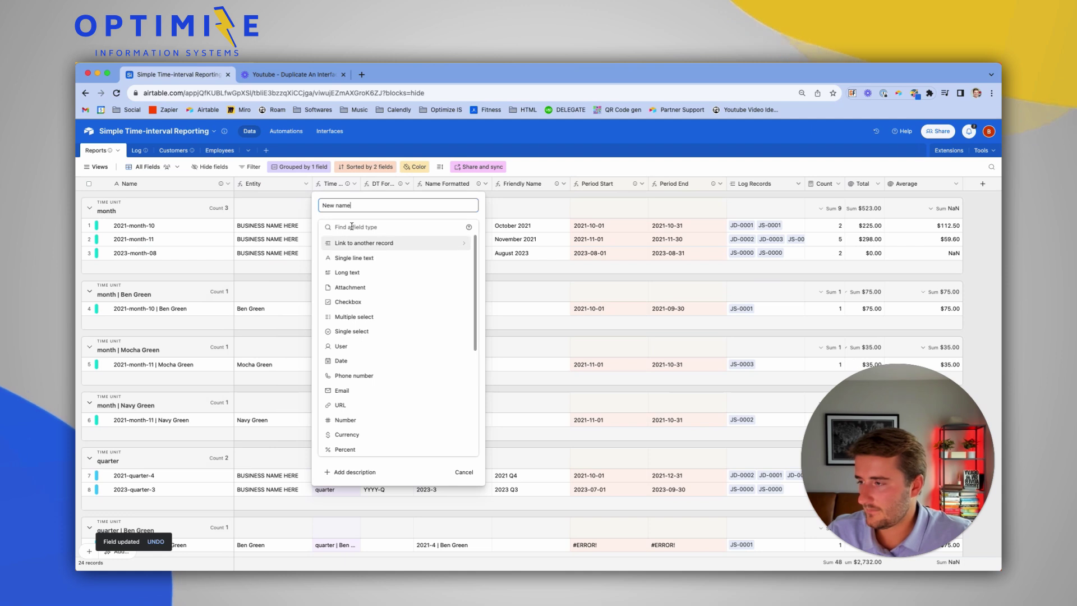
left_click(349, 224)
type("f")
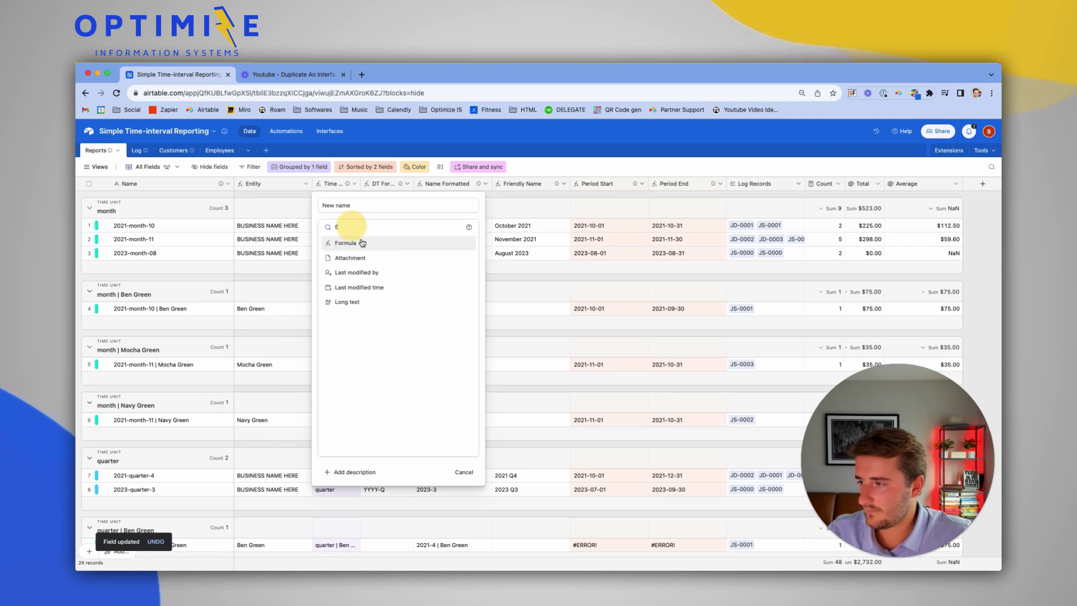
left_click(359, 240)
left_click(376, 273)
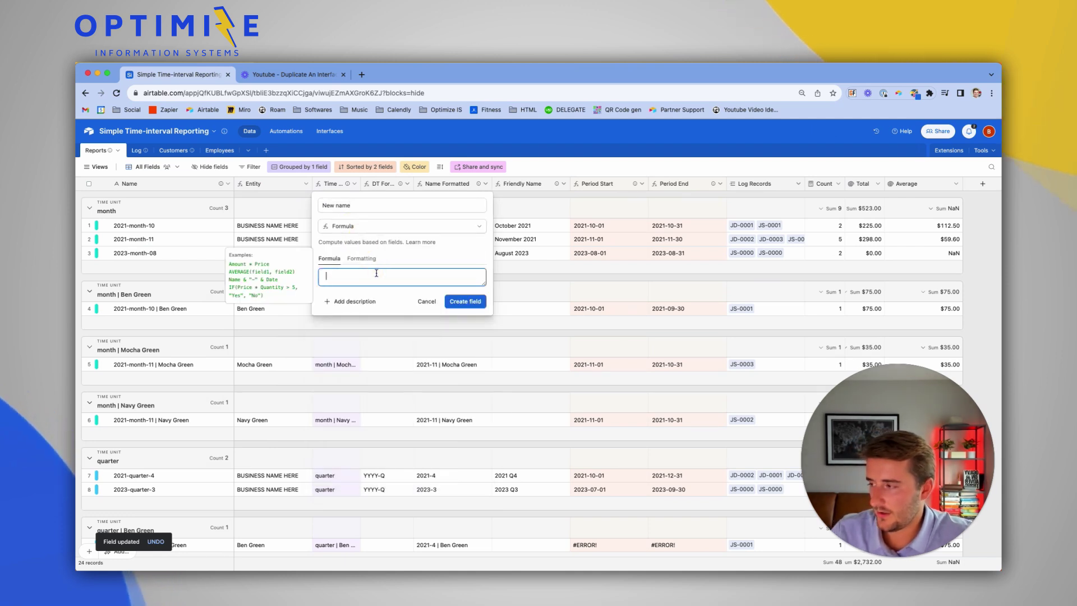
- Enter the formula if(find(" | ",Name), left(Name,find(" | ",Name))) and create the field
type("if(")
key("Return")
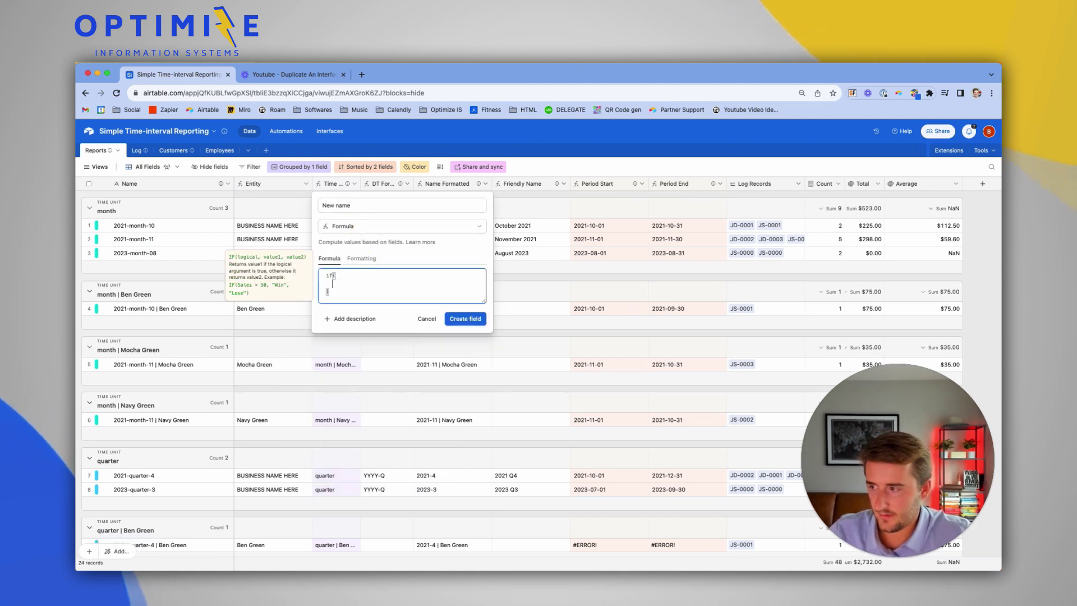
type("find(")
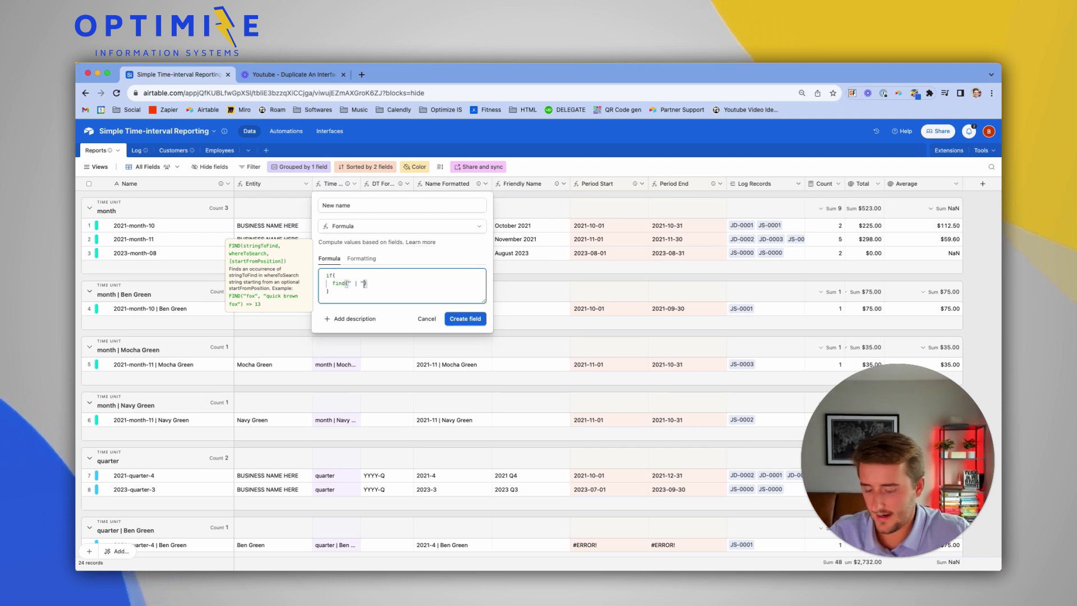
type("\" | \",Name)")
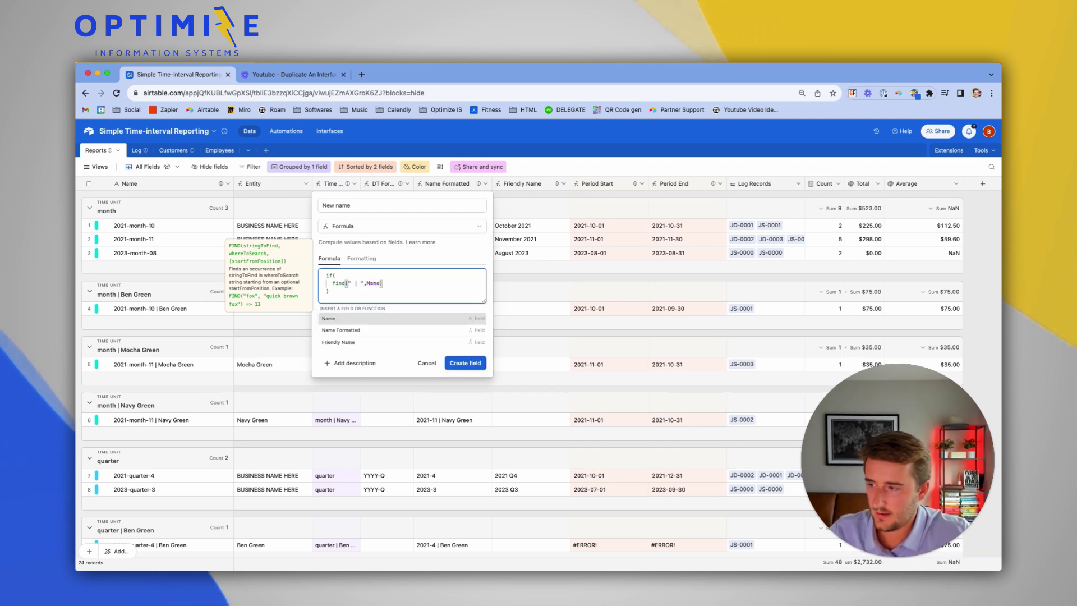
type(",")
key("Return")
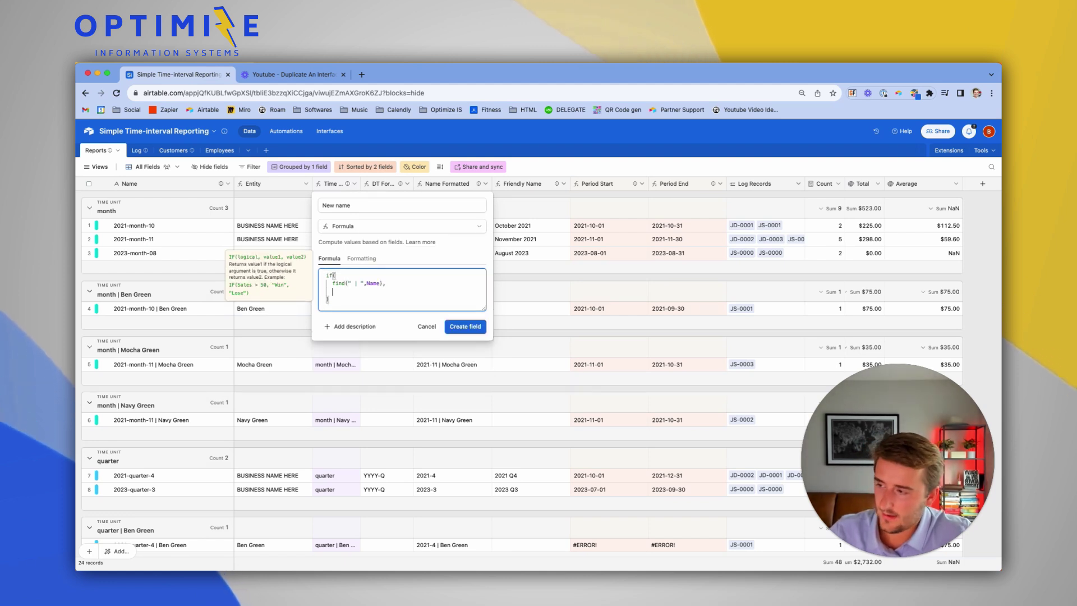
type("le")
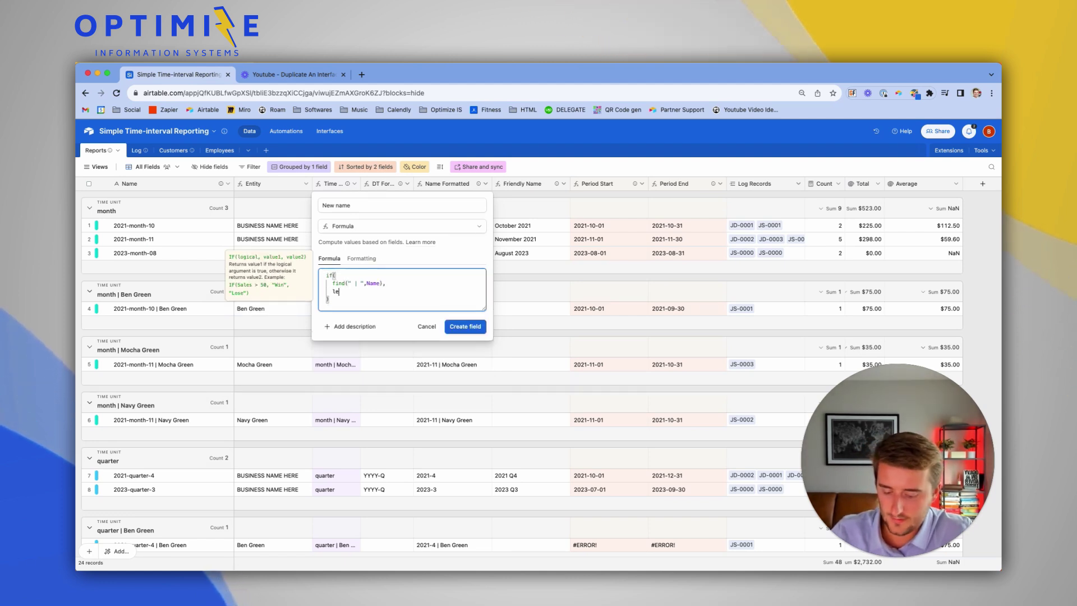
type("ft(Name")
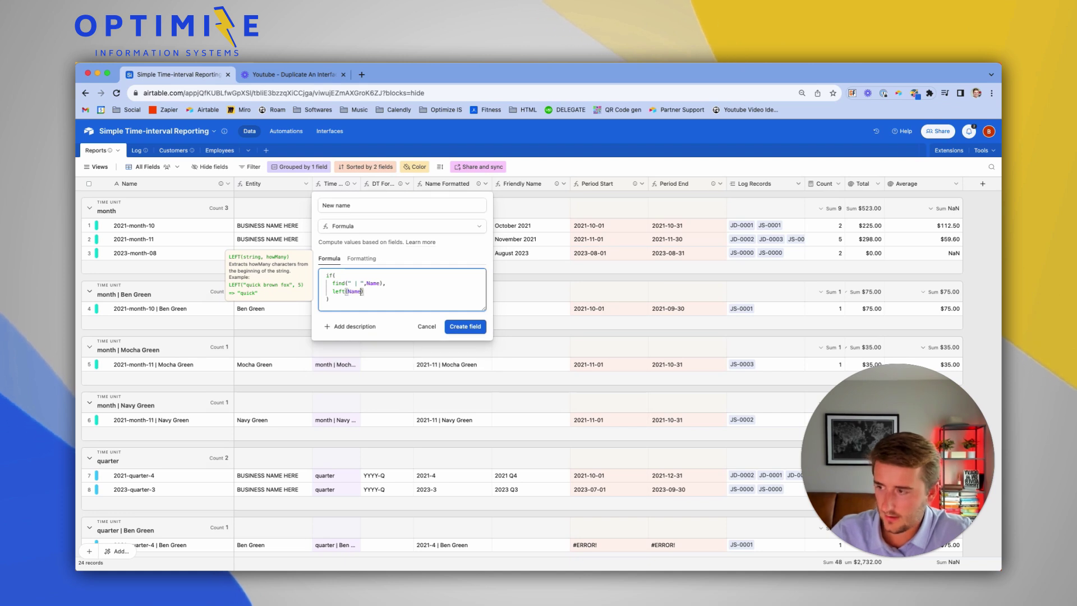
type(",")
left_click_drag(332, 283, 384, 284)
key("ctrl+c")
left_click(363, 291)
key("ctrl+v")
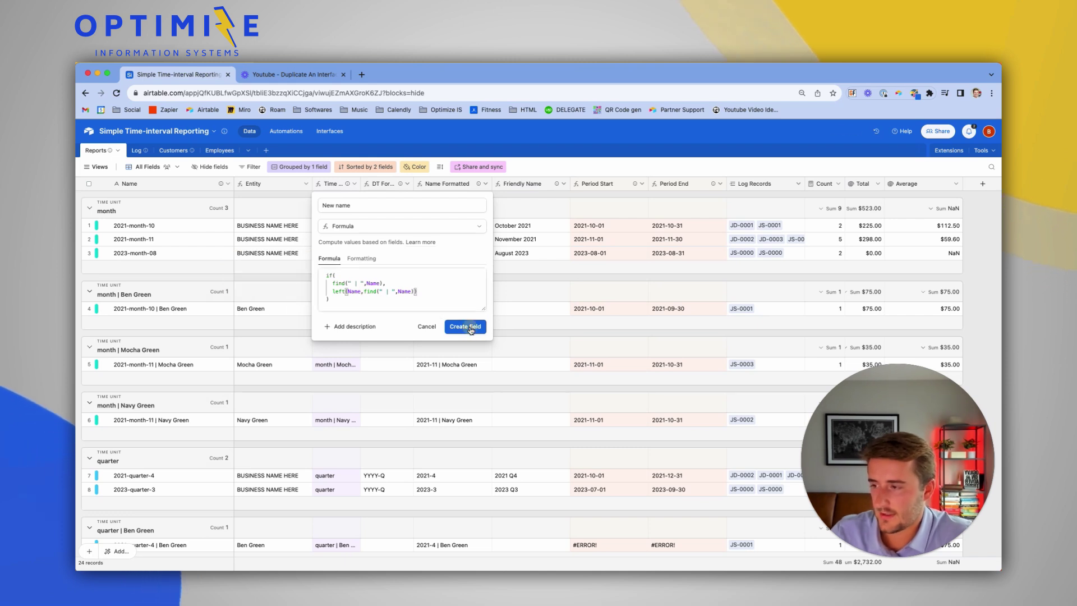
left_click(452, 326)
- Compare New name values in rows 4–6 against their Name and Name Formatted values
left_click(354, 308)
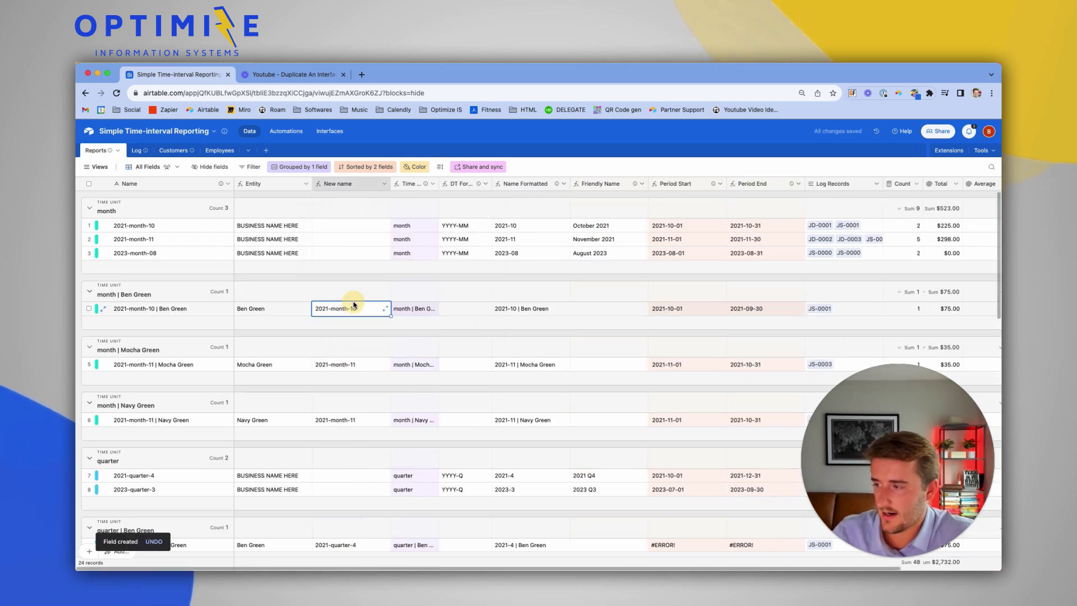
left_click(351, 364)
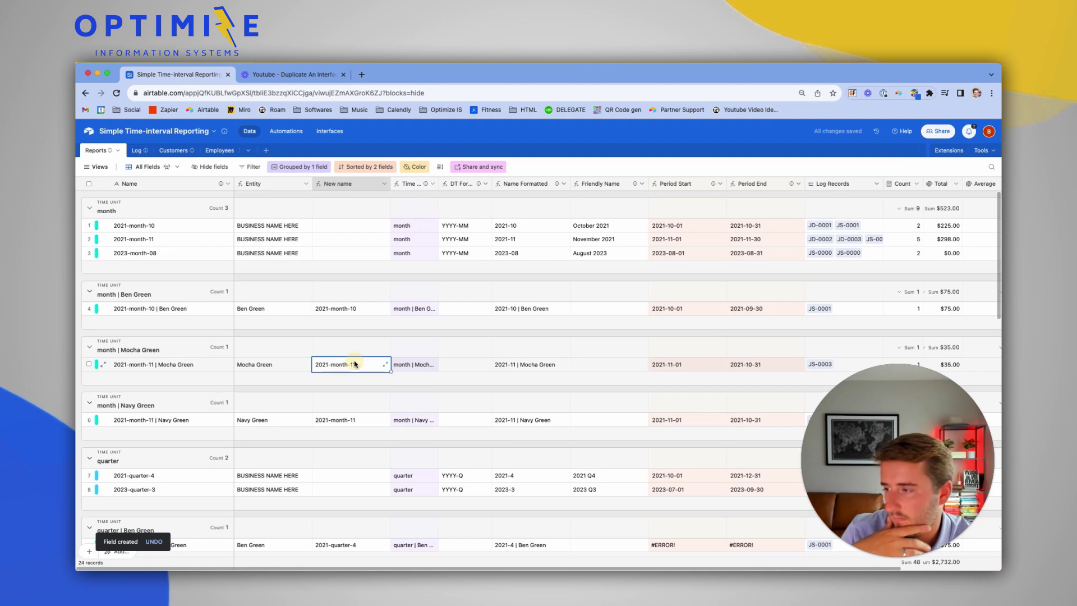
left_click(359, 420)
left_click(181, 419)
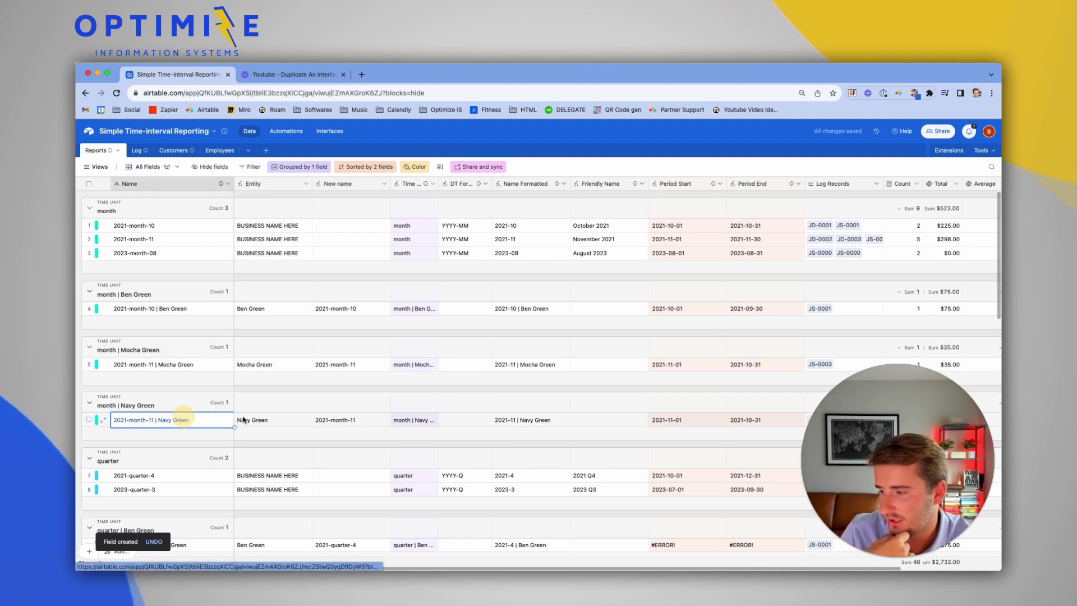
left_click(524, 420)
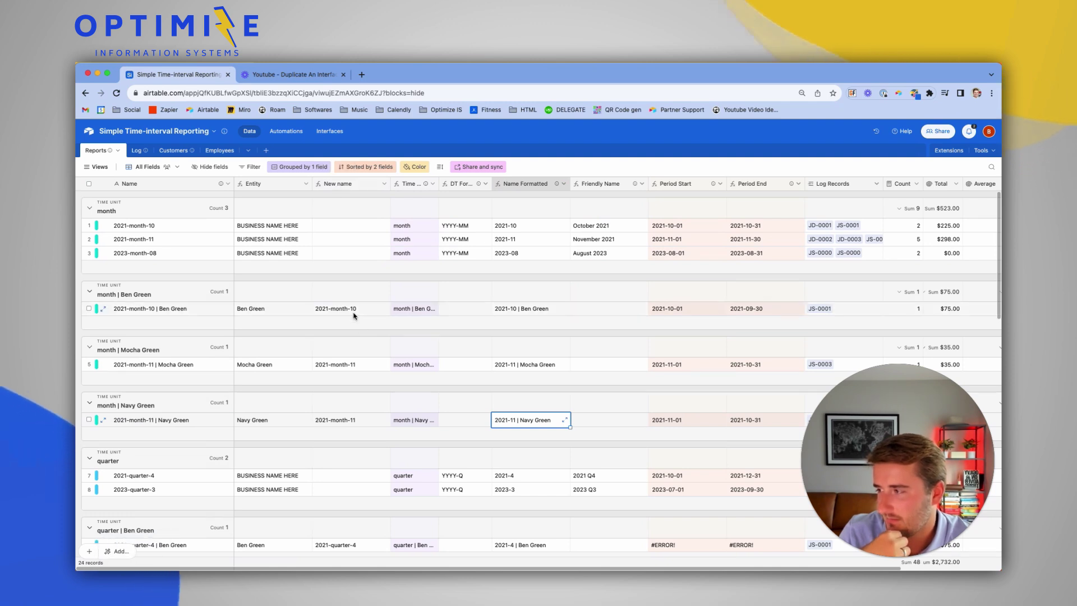
left_click_drag(129, 226, 162, 254)
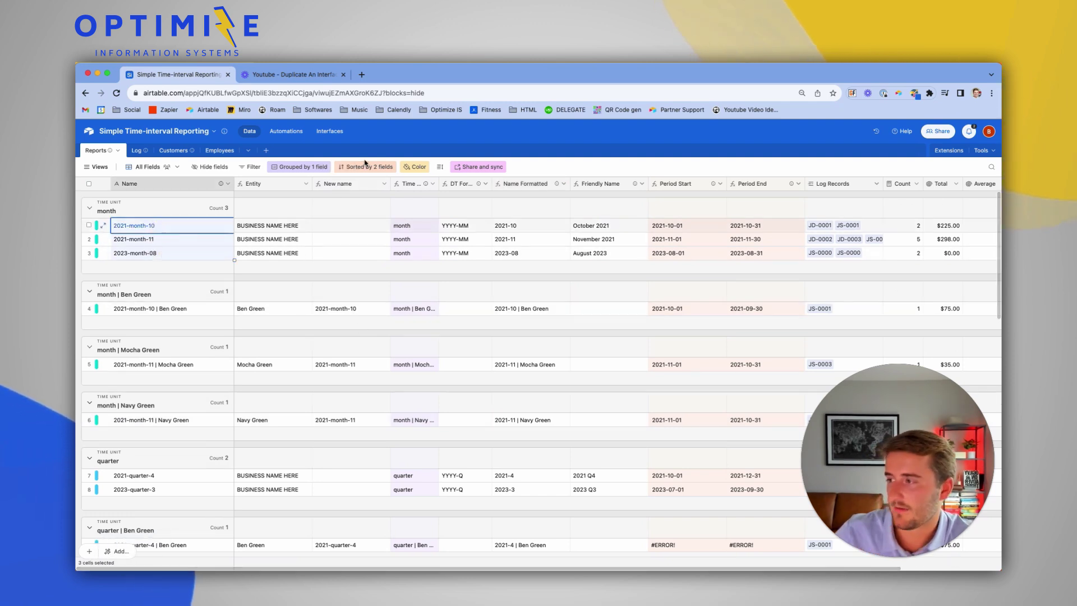
- Add Name as the IF's third argument after the LEFT expression so every row fills
double_click(339, 183)
left_click(419, 300)
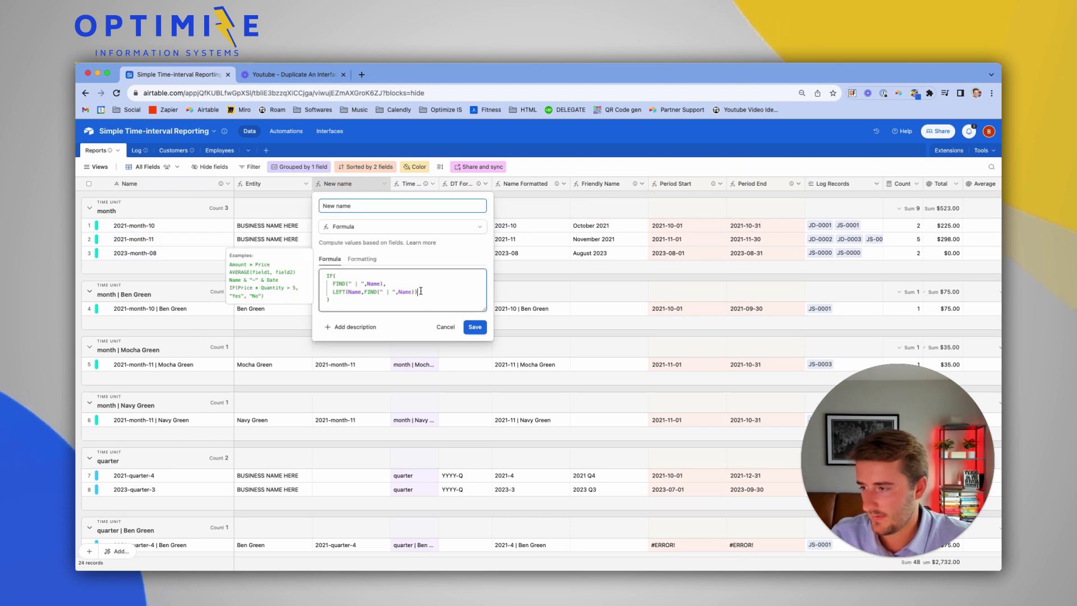
left_click(420, 291)
type(",")
key("Return")
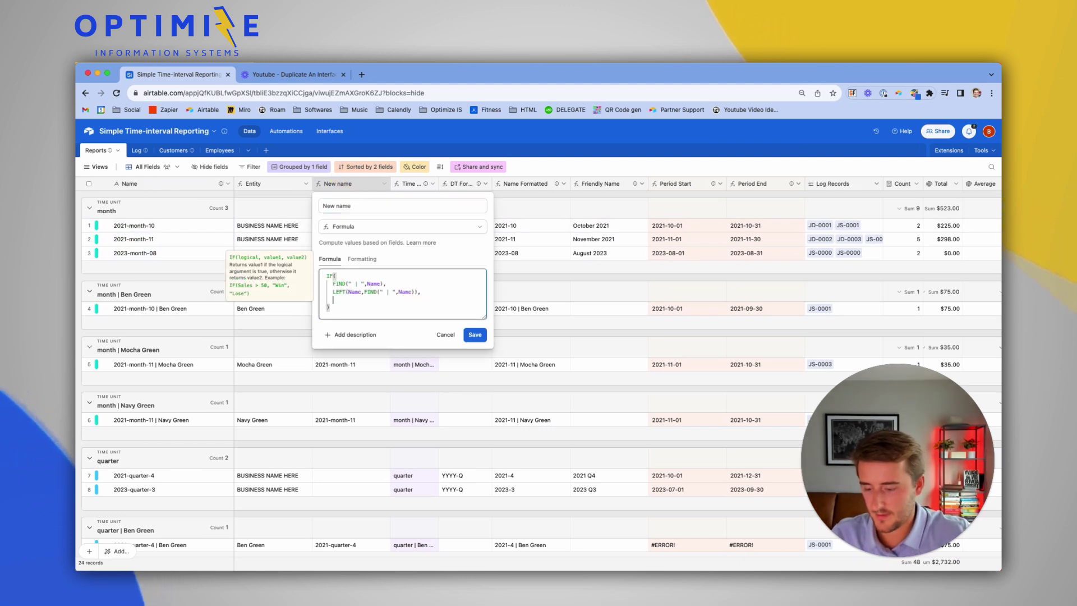
type("Name")
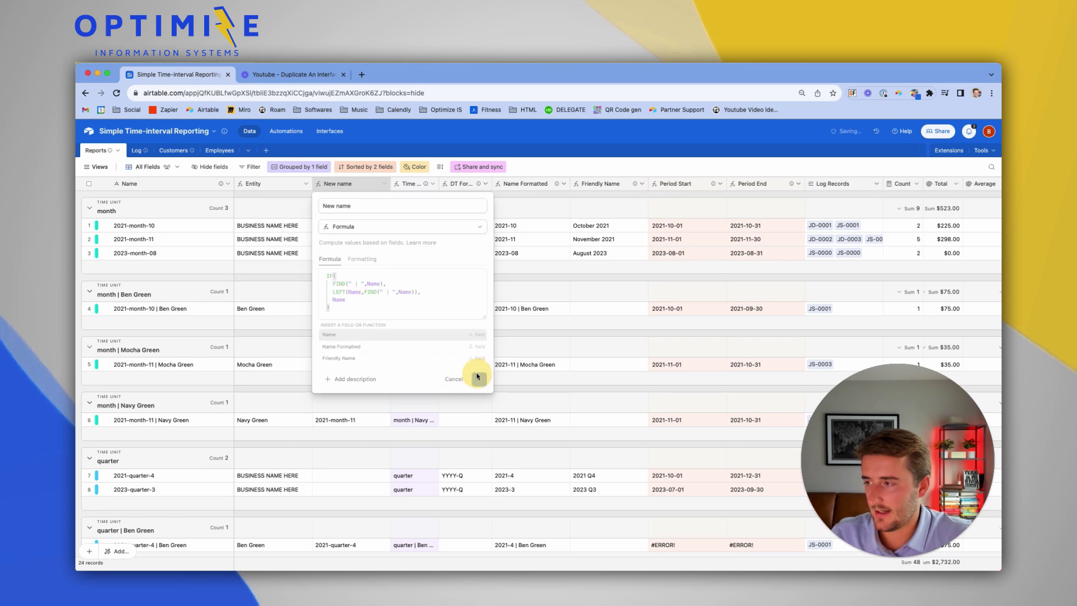
left_click(476, 372)
scroll(353, 339, "down", 3)
scroll(353, 344, "up", 3)
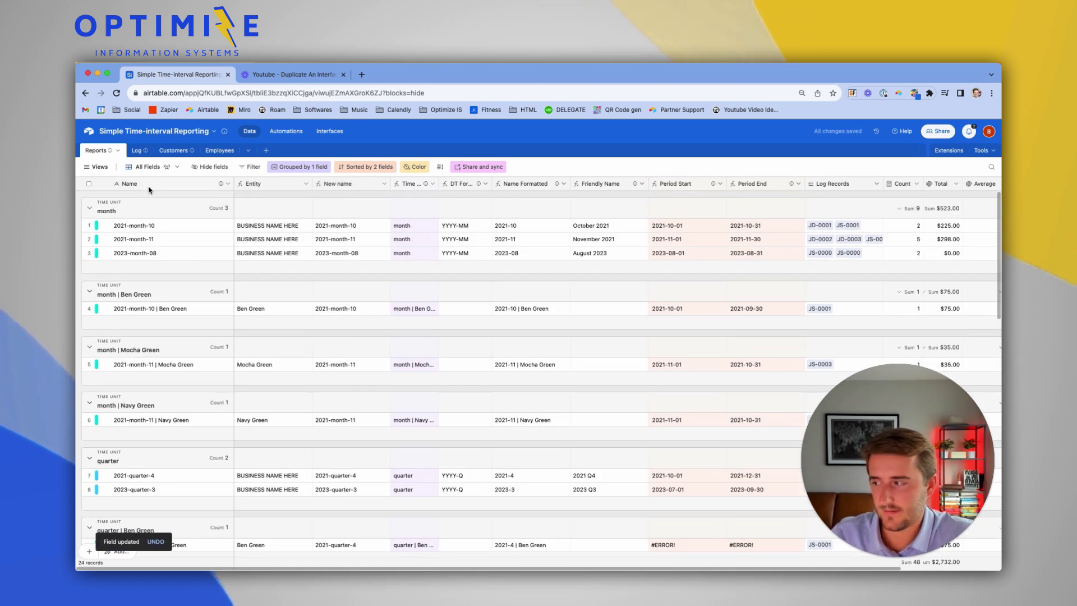
left_click(337, 179)
- Point the Time Unit formula at New name instead of Name, confirming the change
double_click(337, 182)
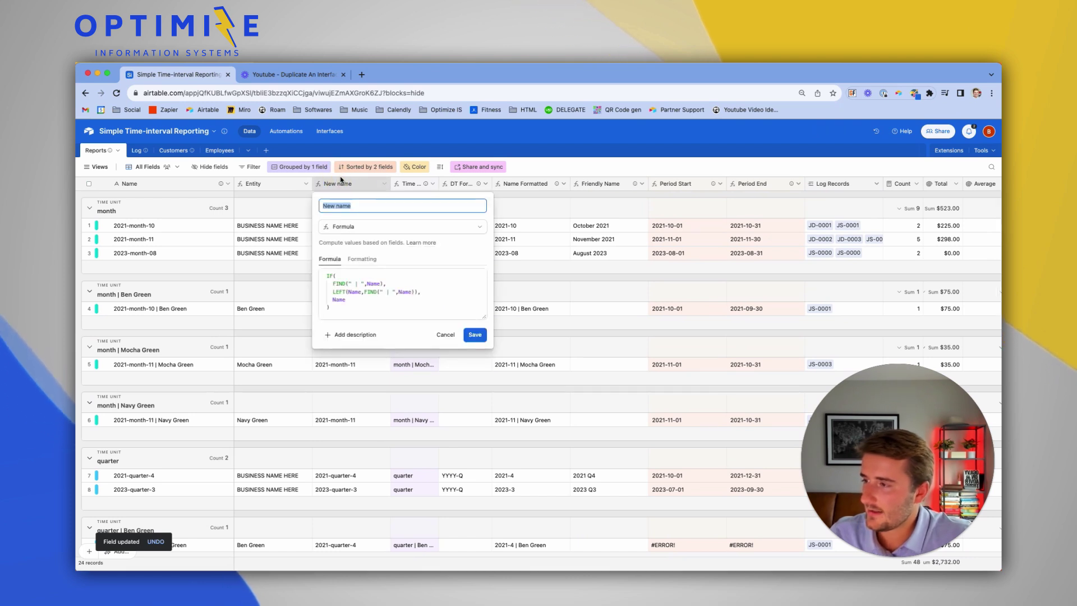
double_click(406, 182)
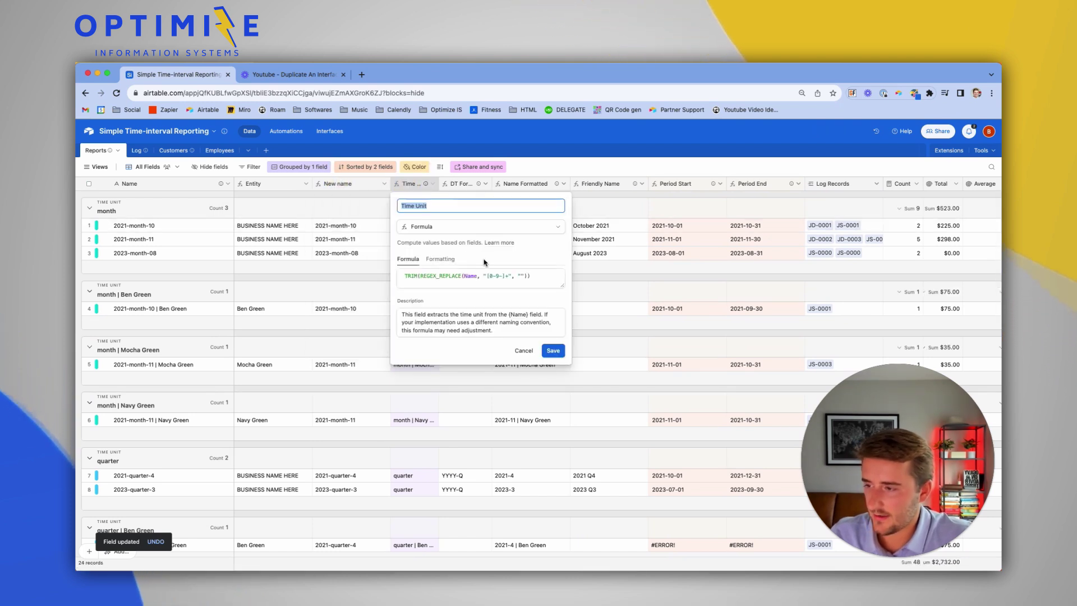
double_click(470, 276)
type("New name")
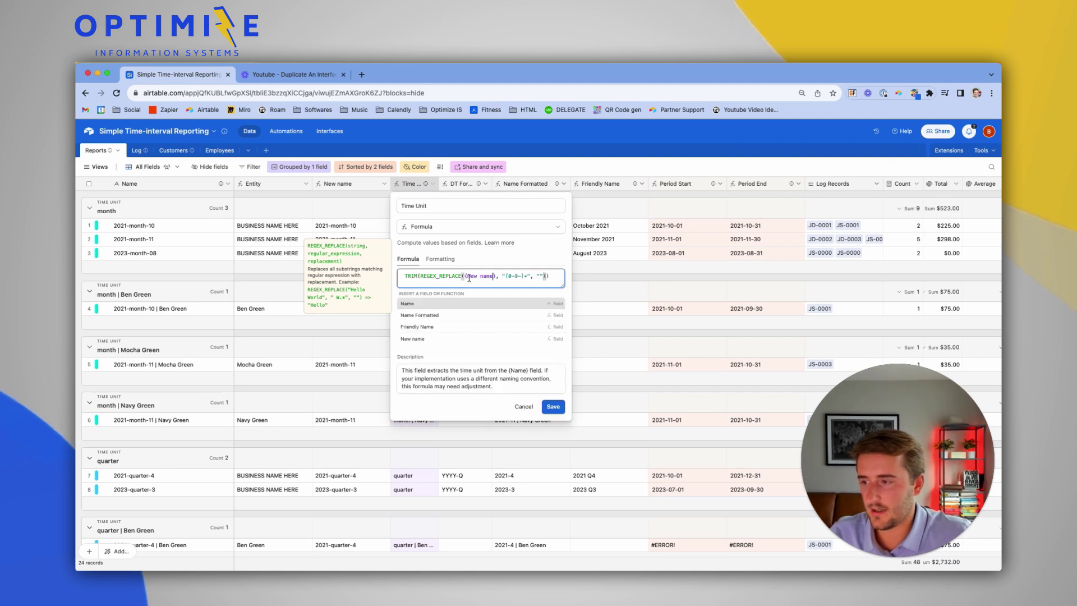
left_click(553, 371)
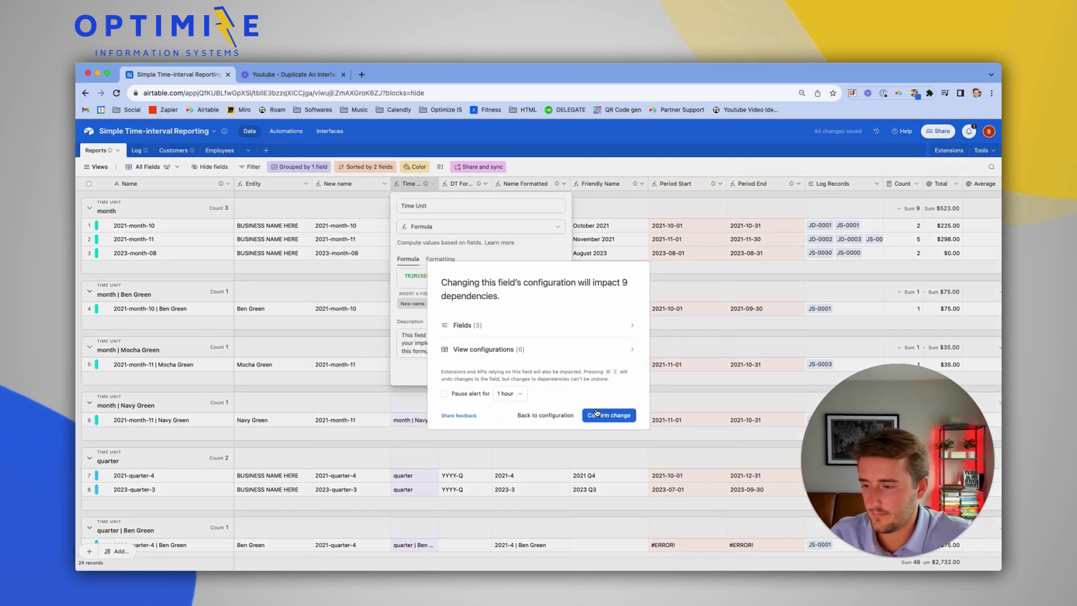
left_click(596, 415)
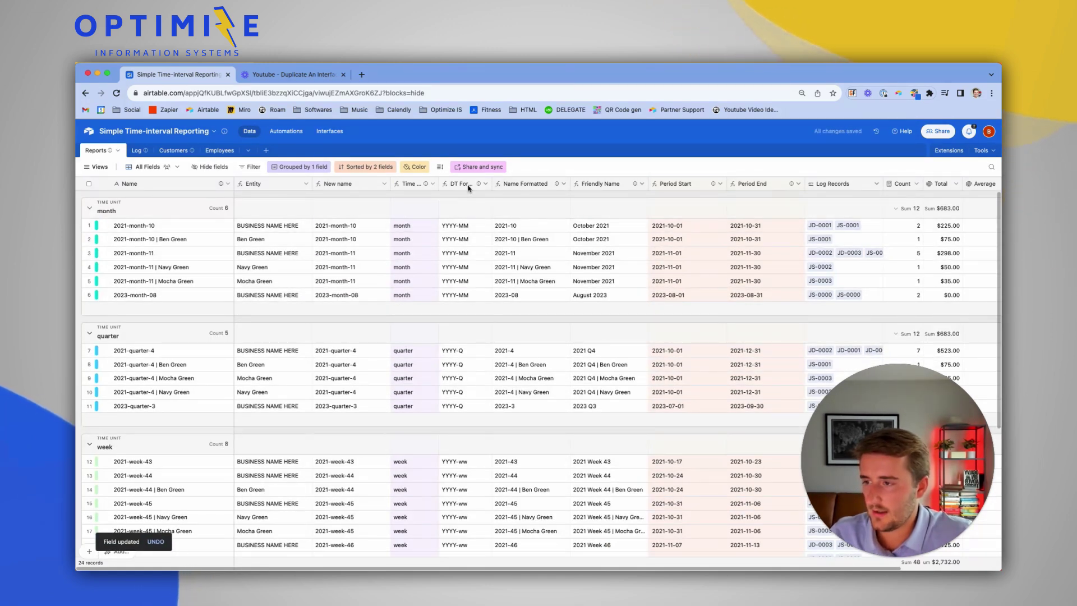
- Replace Name with {New name} in the Name Formatted formula and confirm the change
double_click(502, 187)
double_click(571, 276)
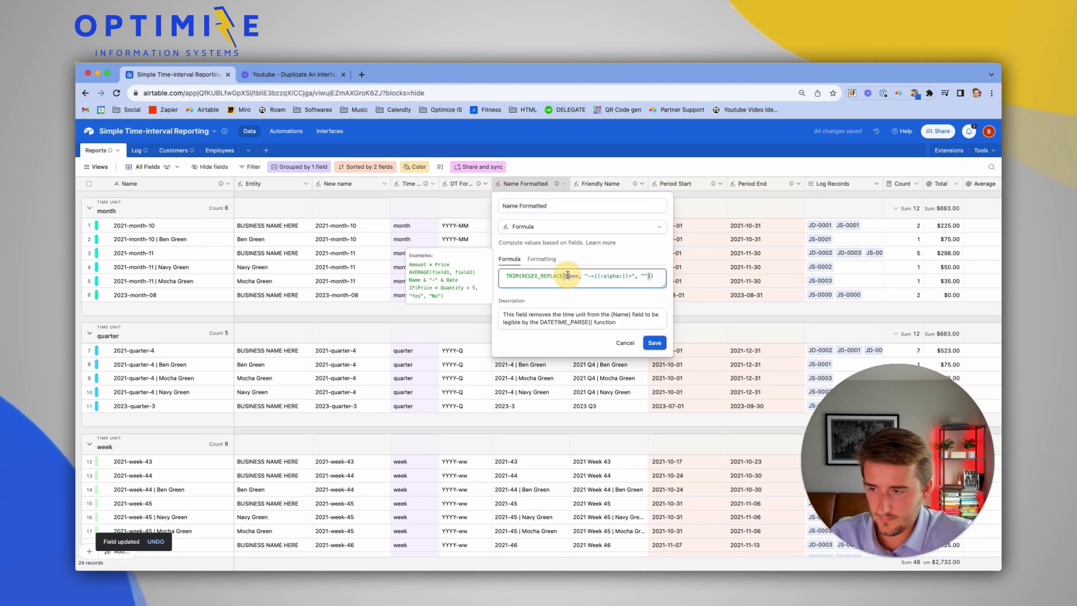
type("{New name}")
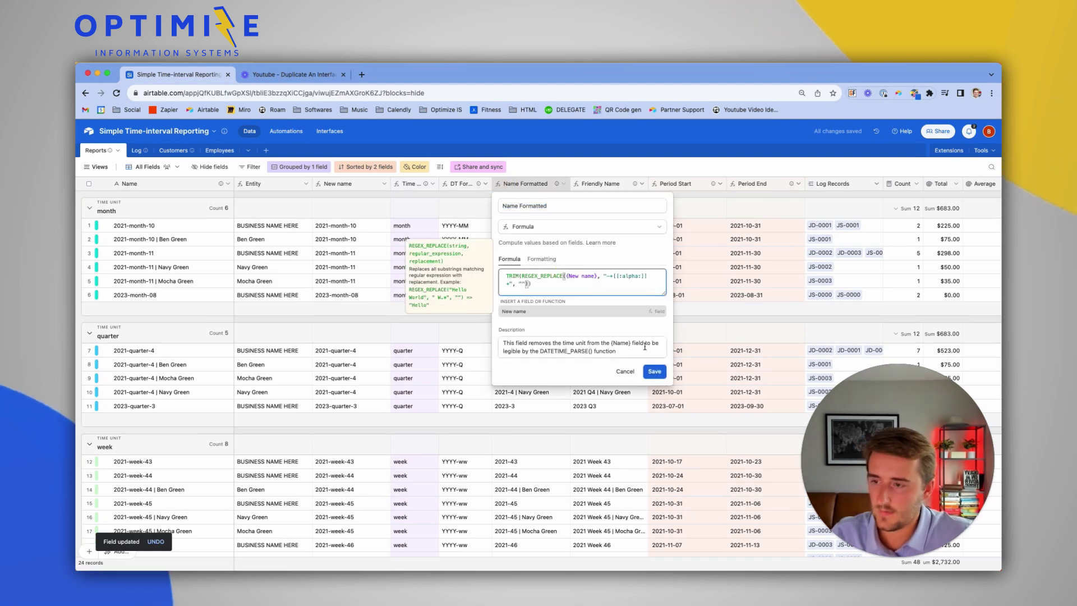
left_click(657, 373)
left_click(609, 403)
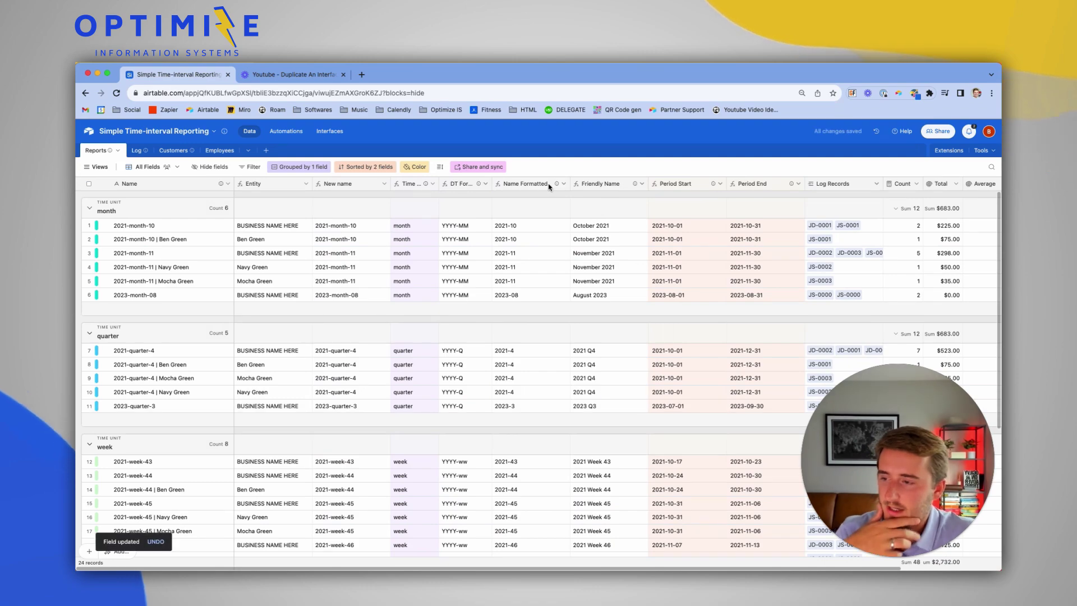
scroll(627, 297, "down", 5)
scroll(628, 299, "right", 3)
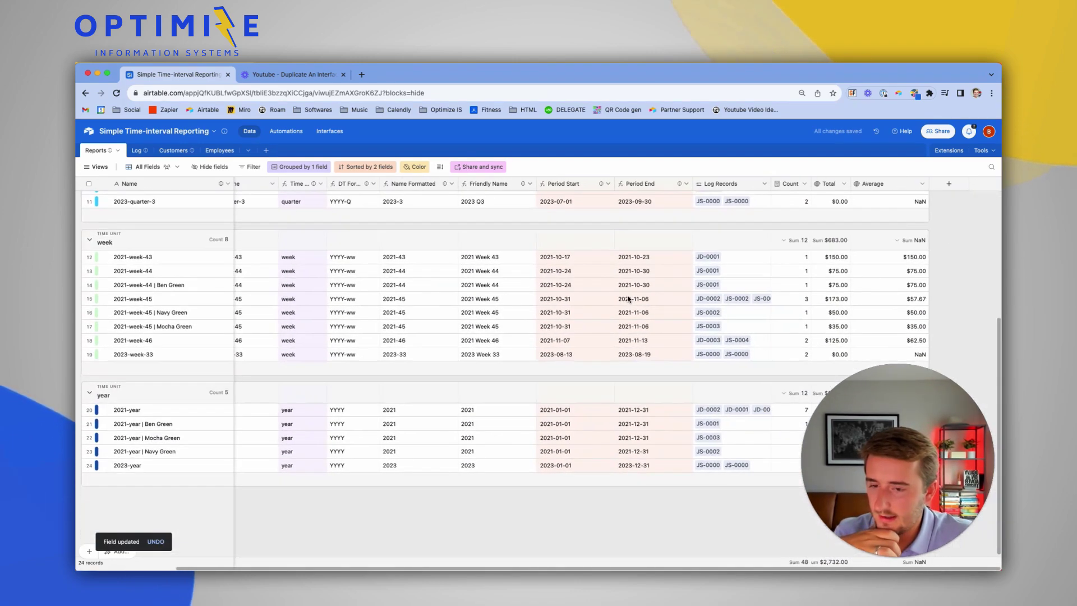
scroll(628, 299, "up", 5)
scroll(628, 299, "left", 3)
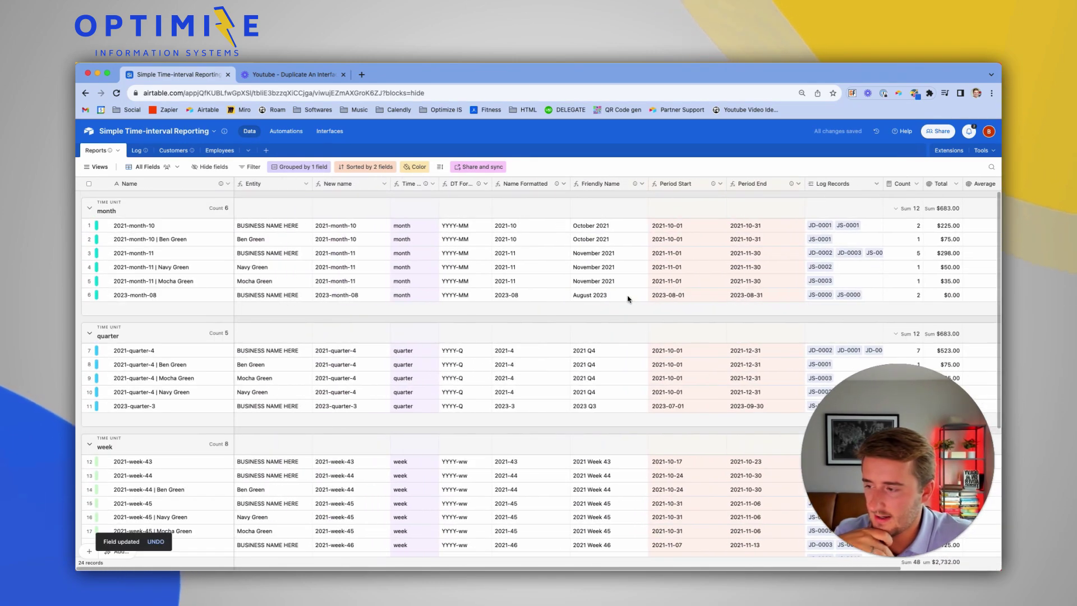
- Add Entity as a grouping and move it above Time Unit in the group order
right_click(262, 191)
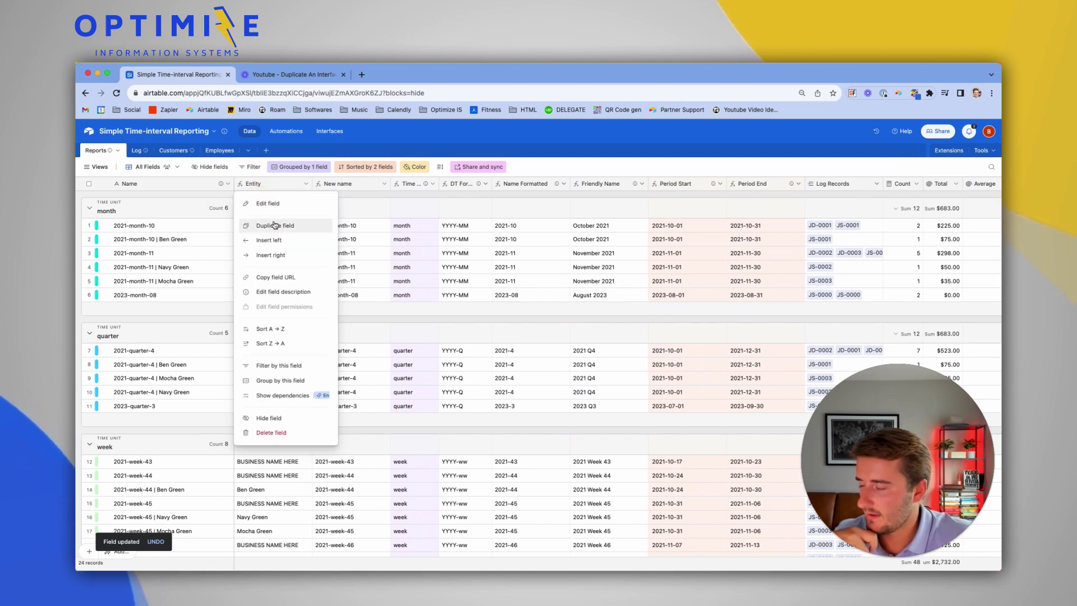
left_click(304, 380)
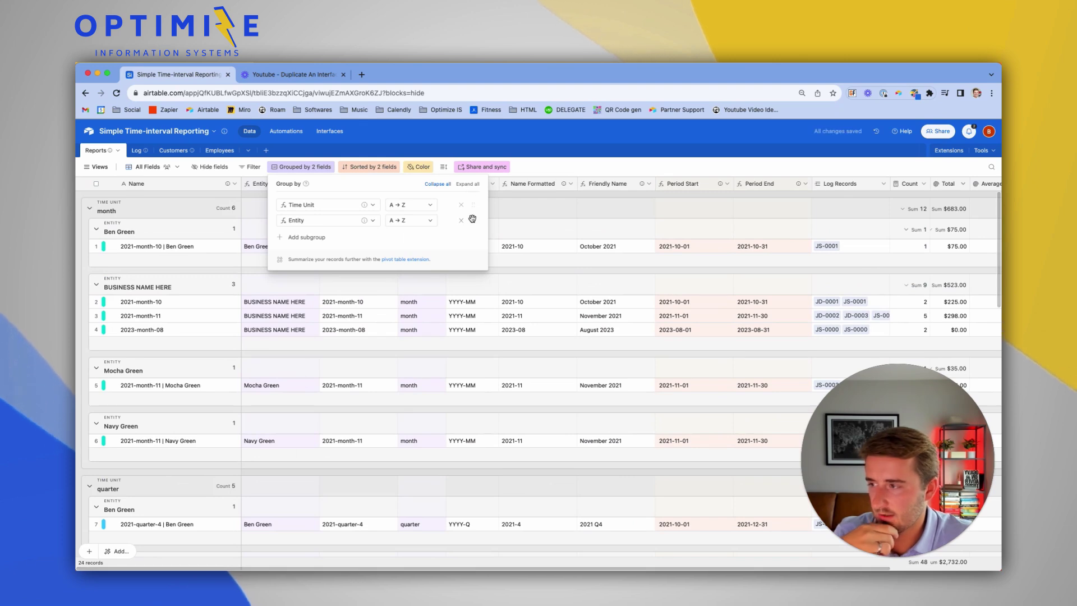
left_click_drag(467, 222, 466, 206)
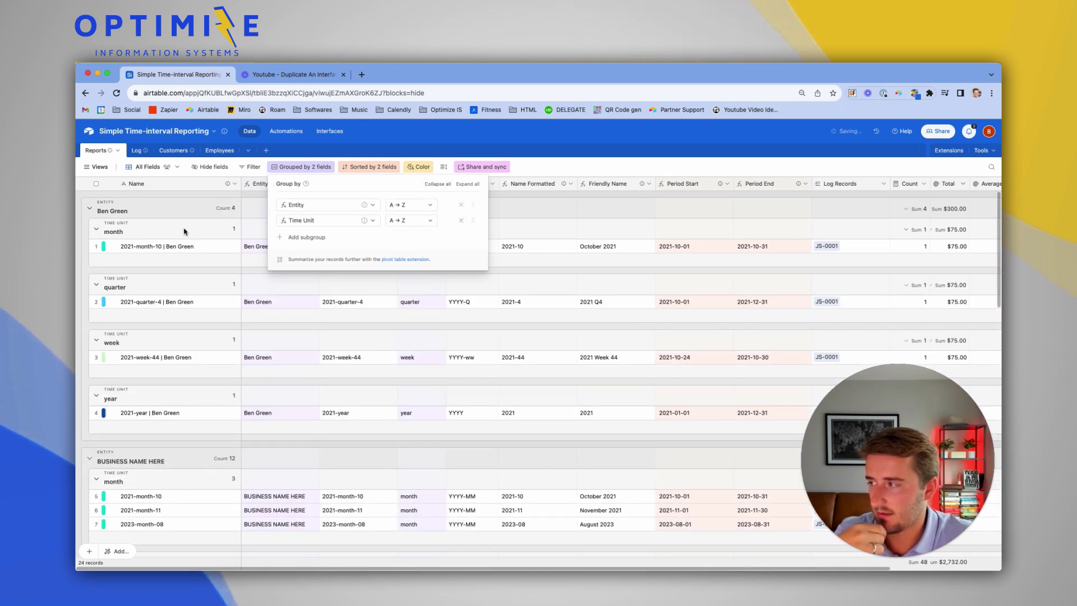
scroll(250, 393, "down", 5)
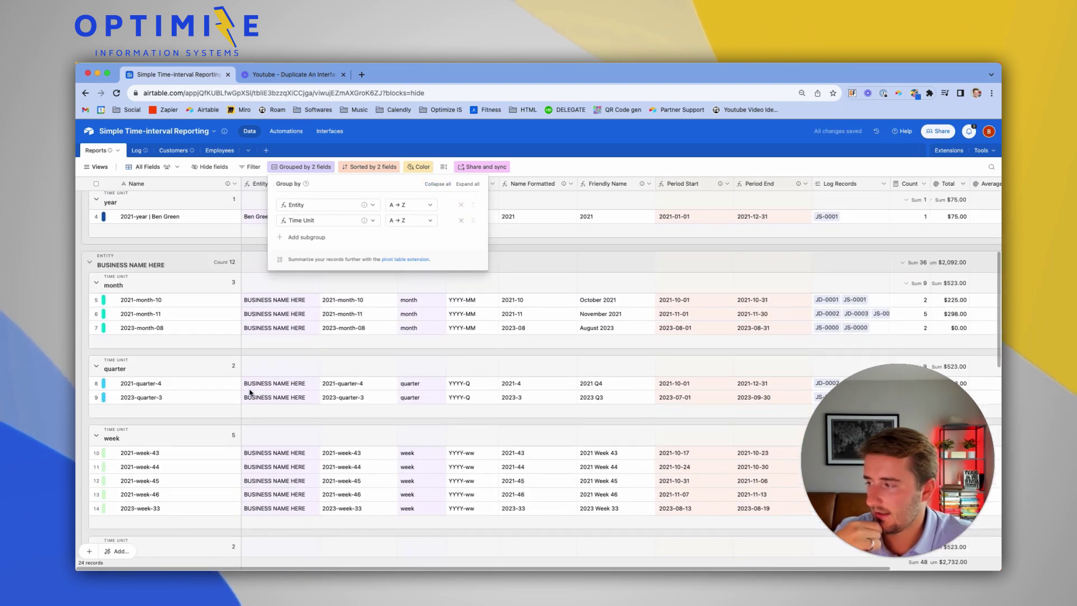
scroll(216, 395, "down", 5)
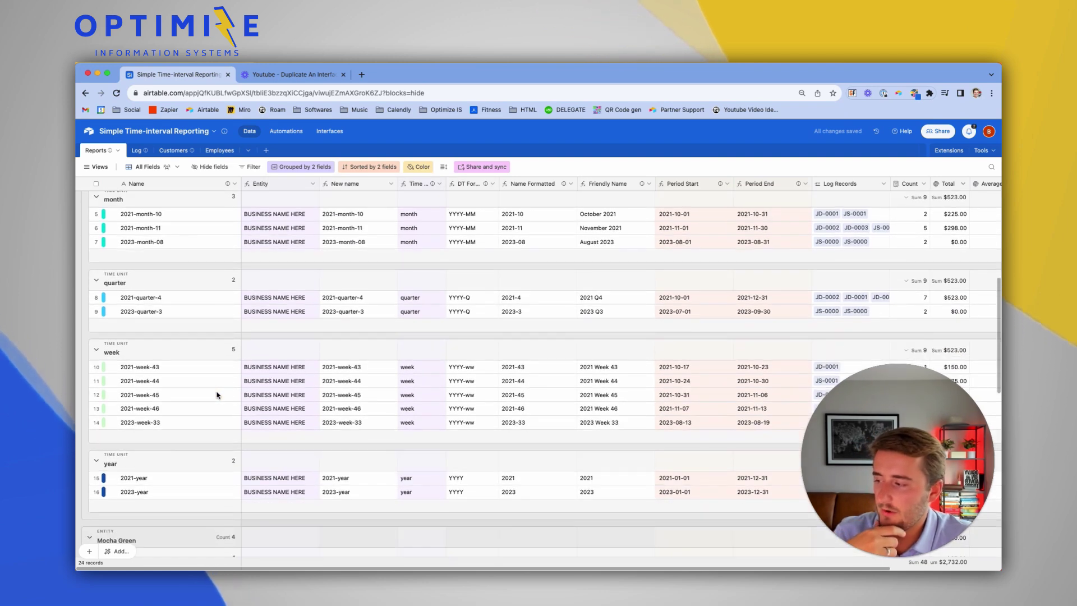
scroll(217, 395, "up", 8)
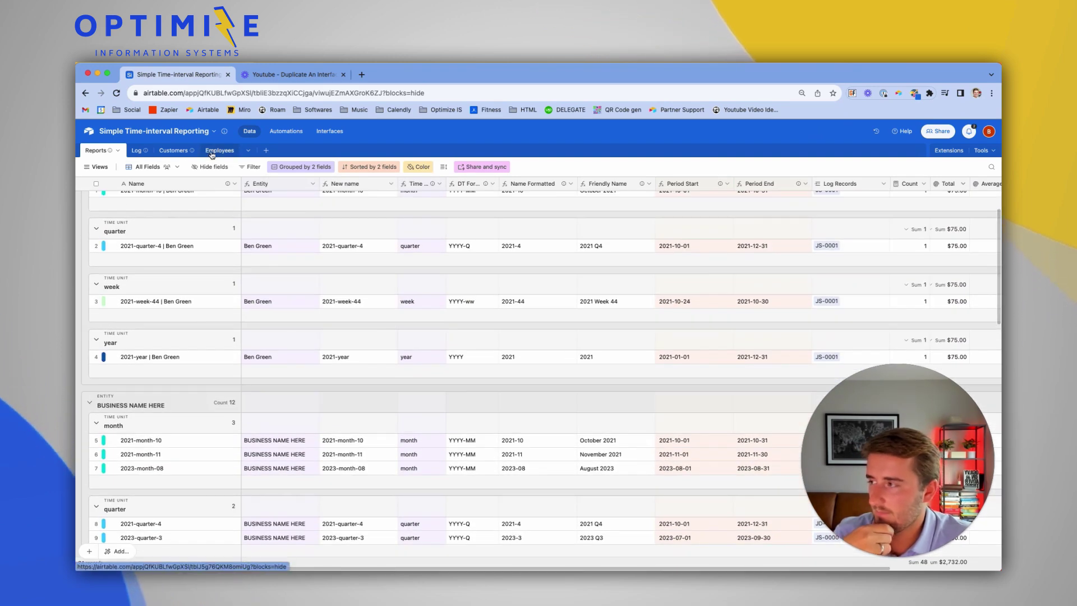
- In the Log table, link the first employee to rows through 5 and the second employee to rows 6–11
left_click(136, 151)
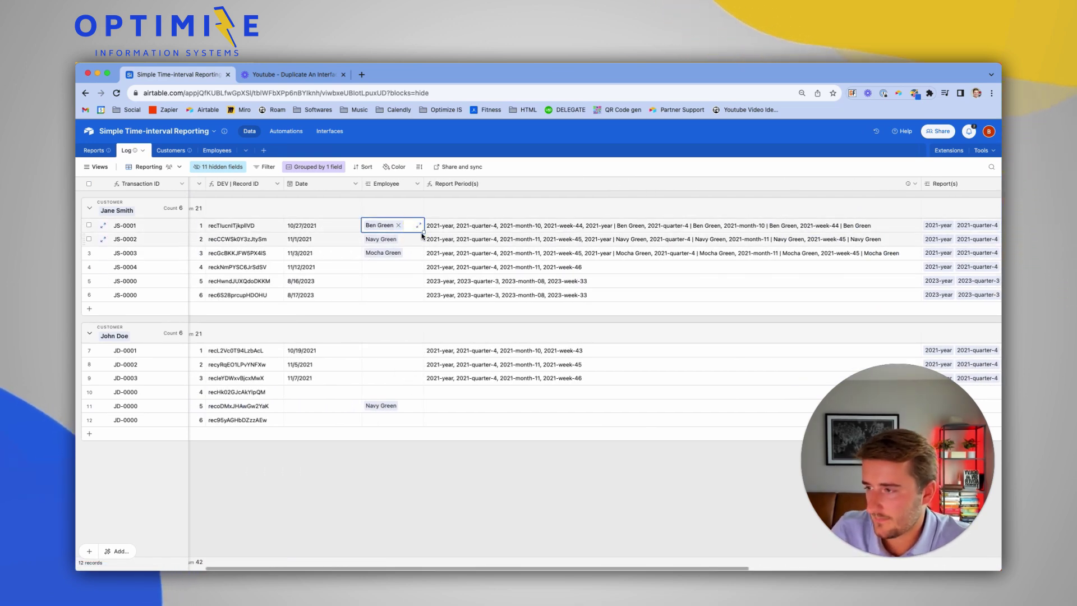
left_click_drag(423, 231, 425, 288)
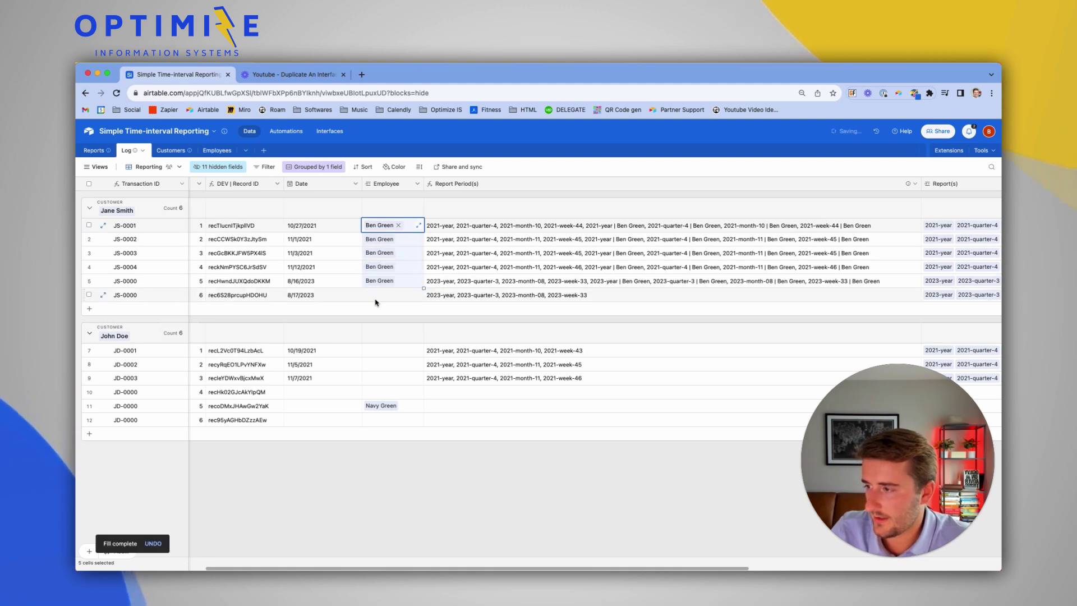
left_click(364, 296)
left_click(365, 296)
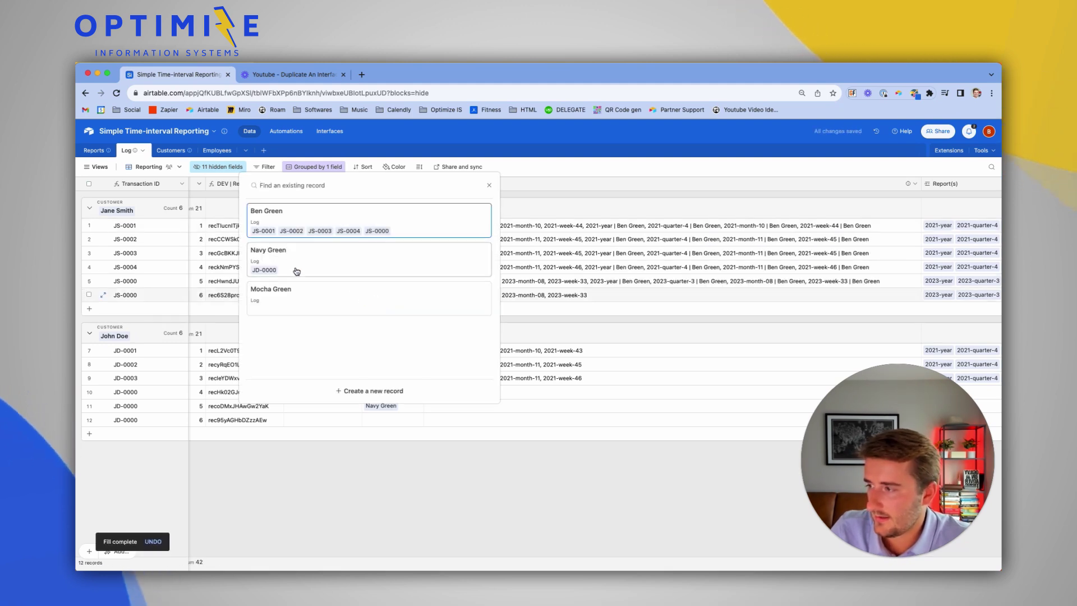
left_click(301, 308)
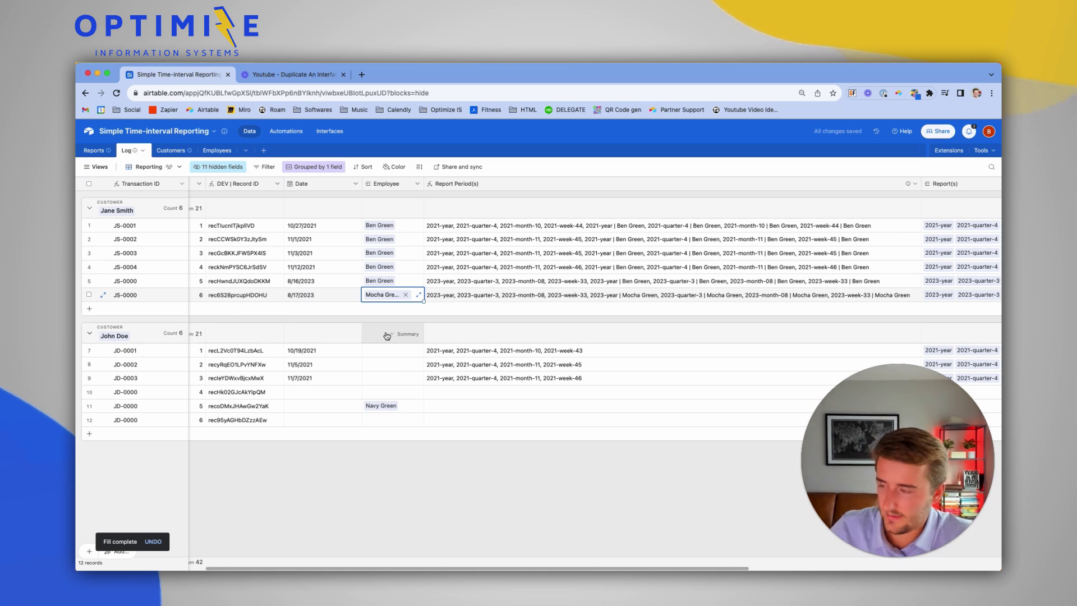
key("cmd+c")
left_click(393, 350)
left_click(413, 402, "shift")
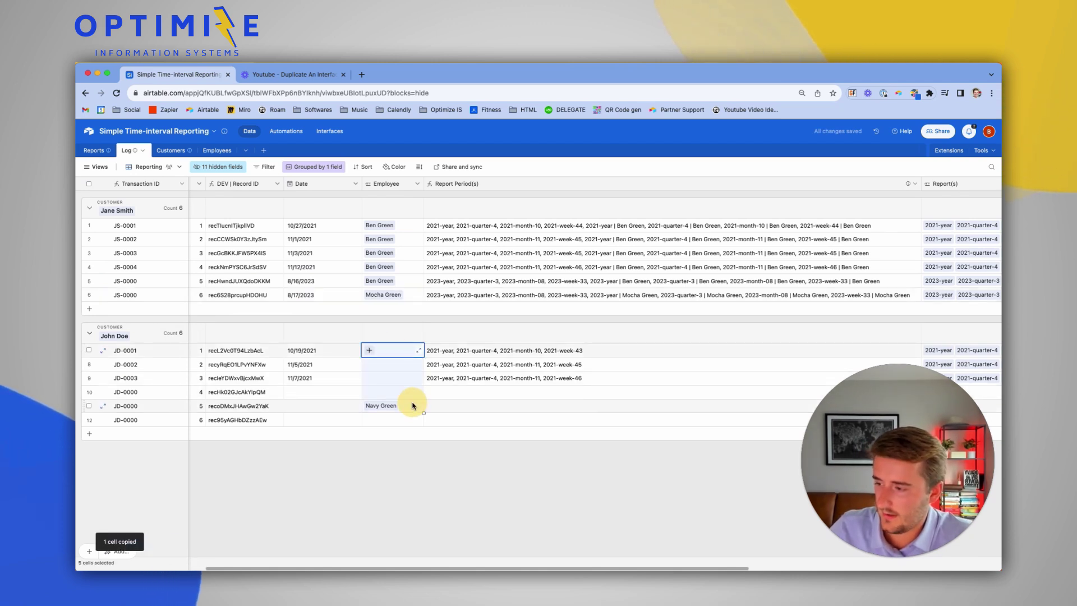
key("cmd+v")
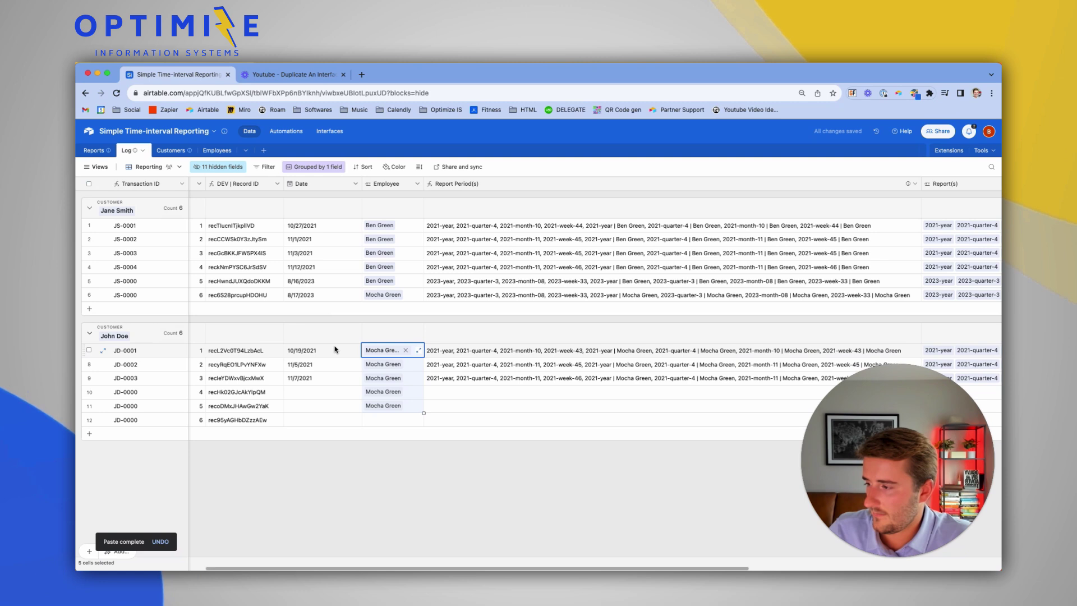
- Try dates on rows 7 and 8: 9/9/2021, 11/17/2021, then today
double_click(334, 349)
left_click(293, 364)
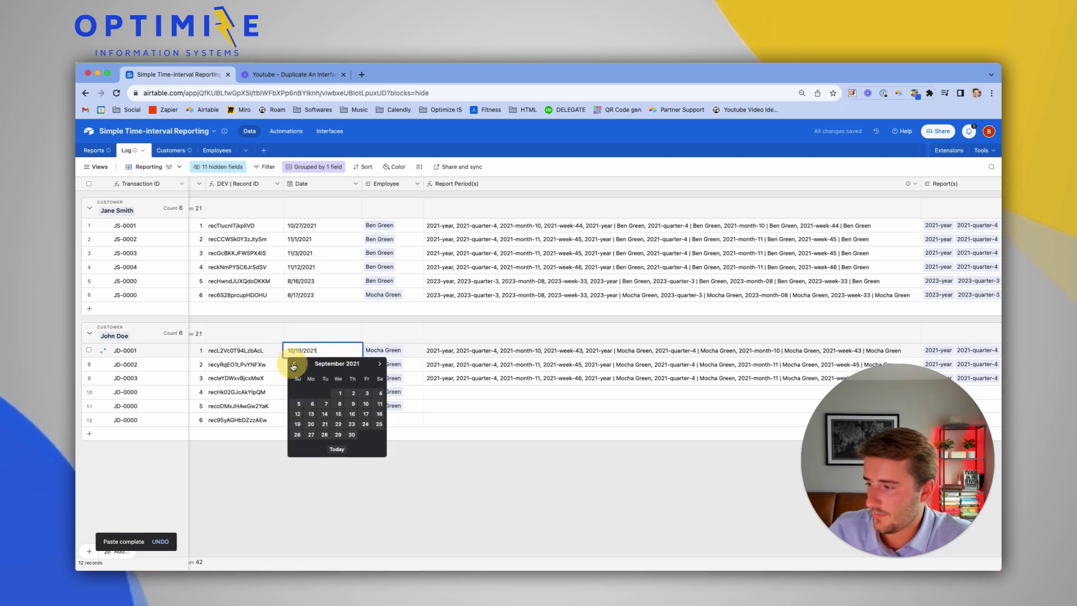
left_click(351, 404)
double_click(302, 364)
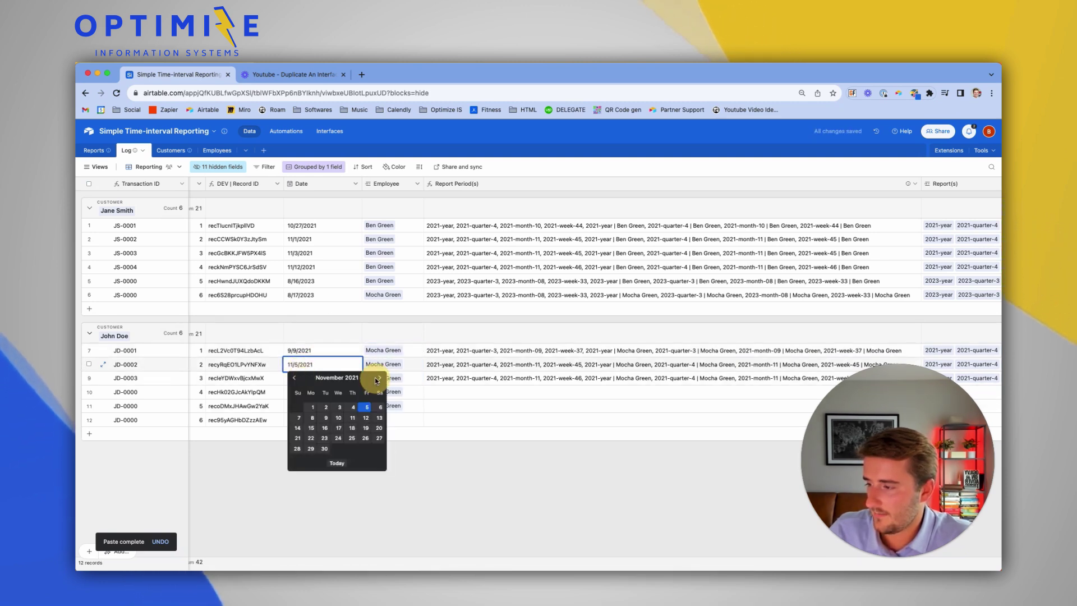
left_click(338, 427)
double_click(320, 366)
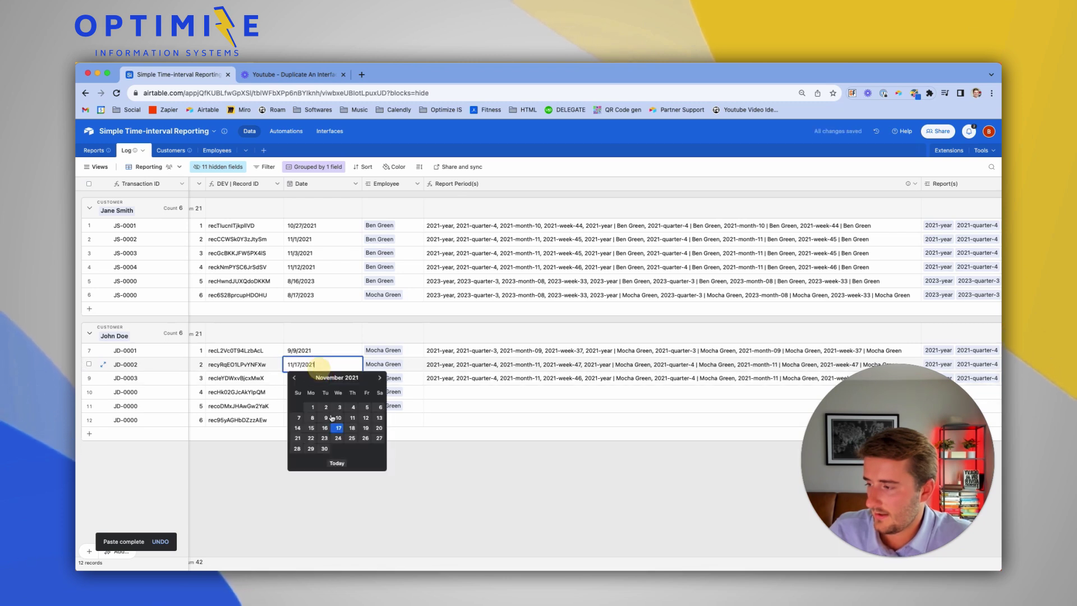
left_click(337, 463)
- Date the second customer's first transaction 9/16/2023 and fill dates down the rows below
left_click(309, 353)
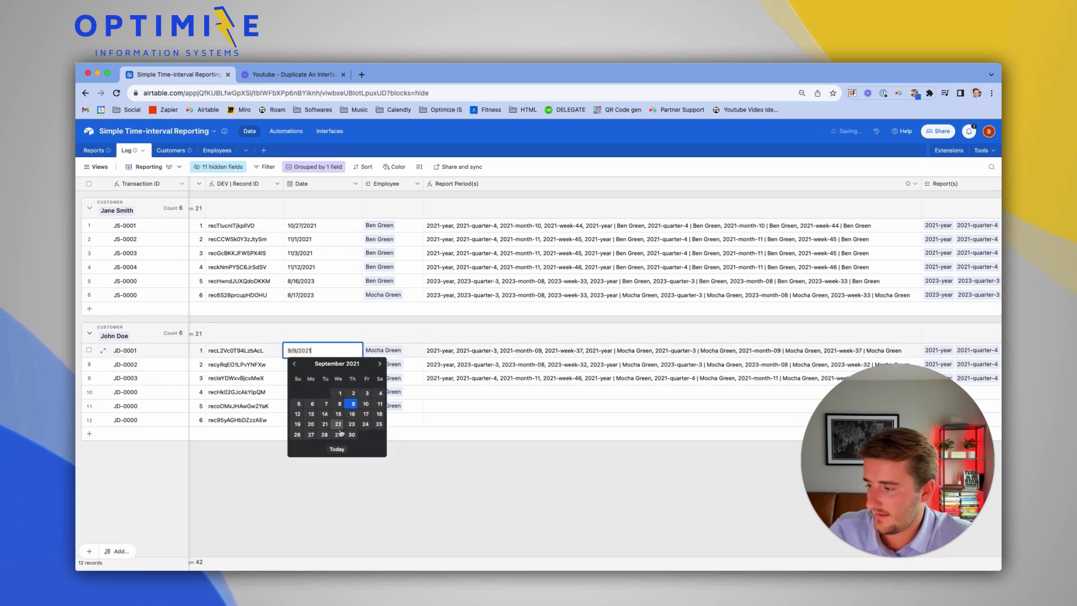
left_click(337, 450)
left_click(303, 352)
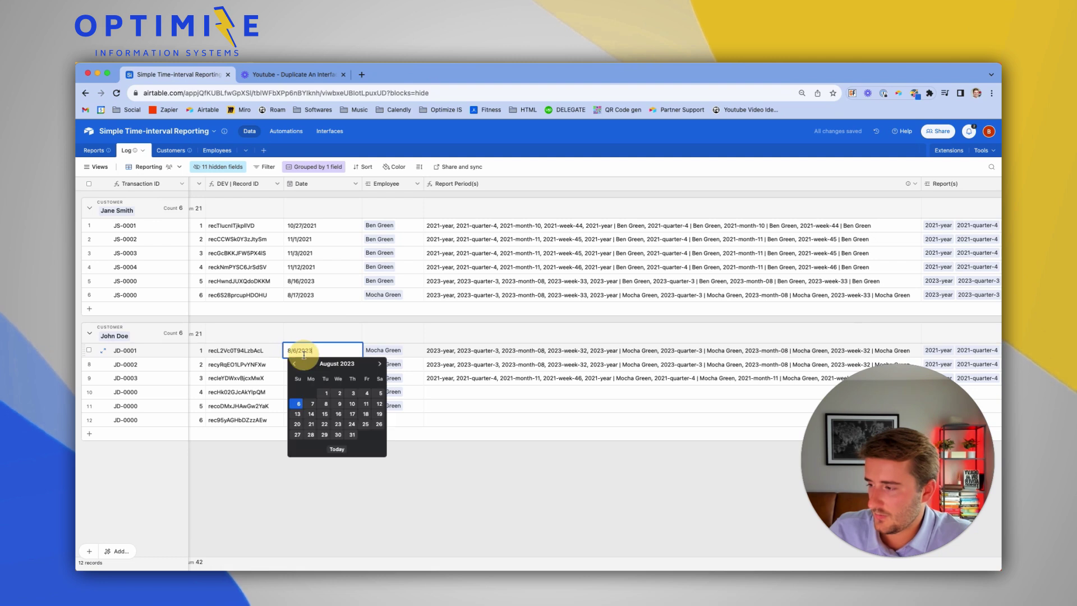
left_click(380, 364)
left_click(379, 413)
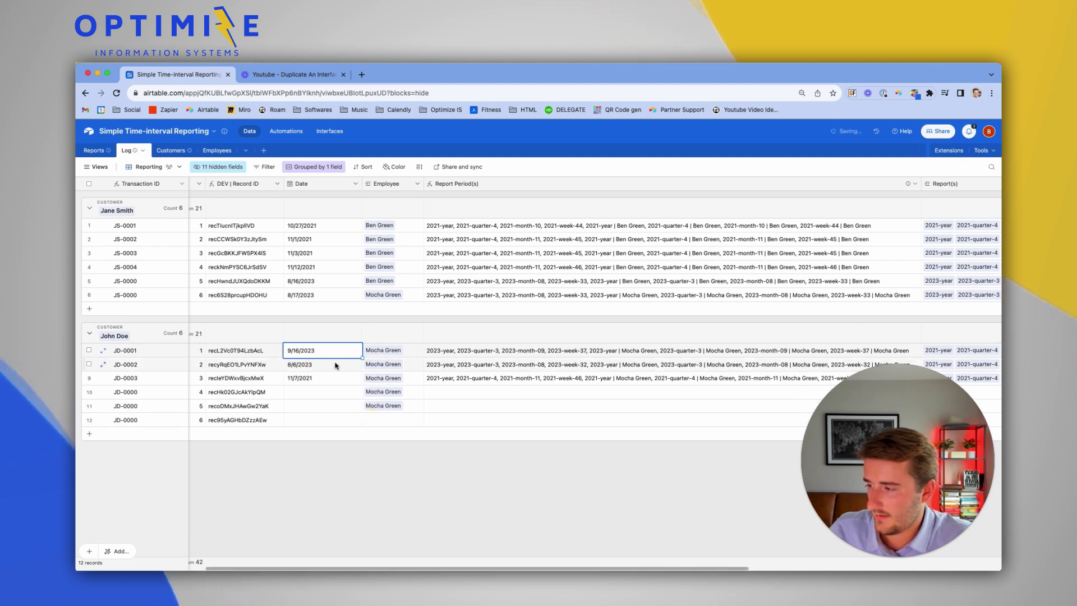
left_click_drag(362, 357, 361, 428)
left_click(369, 468)
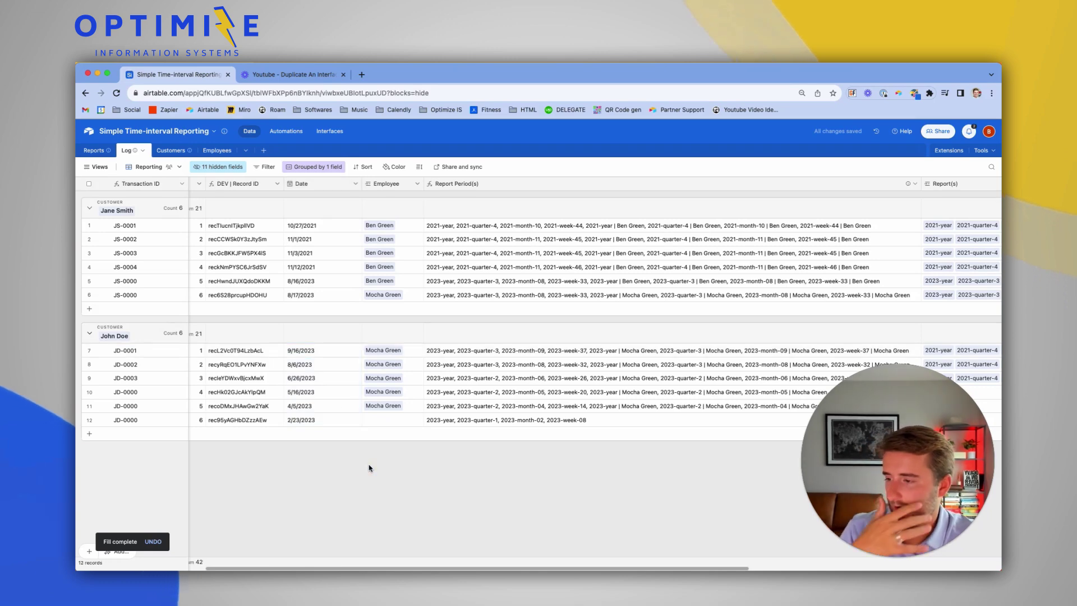
scroll(519, 382, "right", 5)
- Copy the first customer's Report Period(s) values into their Report(s) links
left_click_drag(414, 226, 419, 295)
key("ctrl+c")
left_click(721, 226)
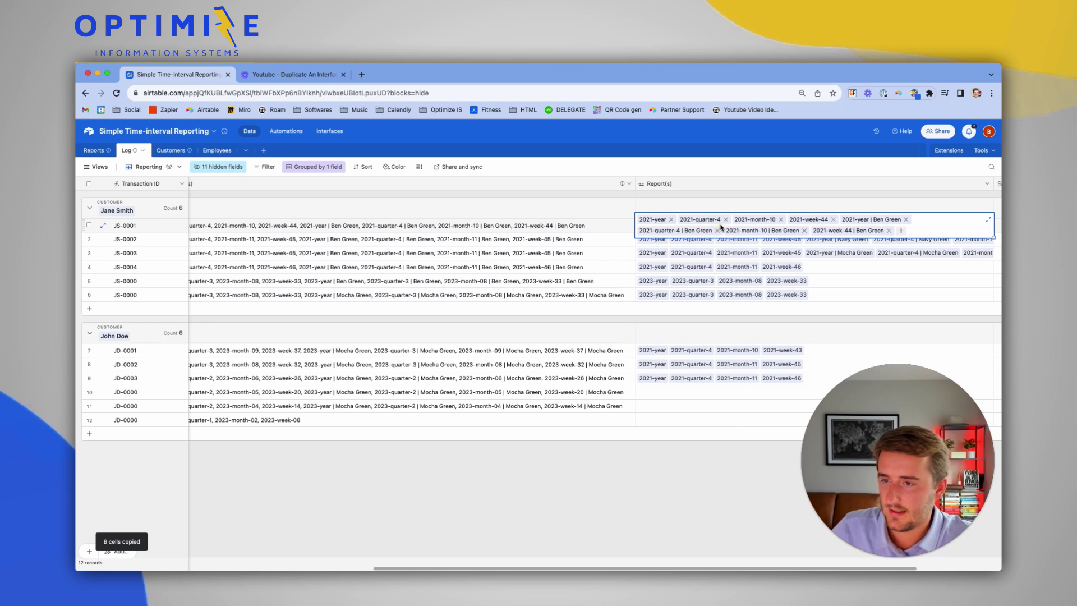
key("ctrl+v")
- Copy the second customer's Report Period(s) values into their Report(s) links, then view Reports
left_click_drag(504, 350, 533, 429)
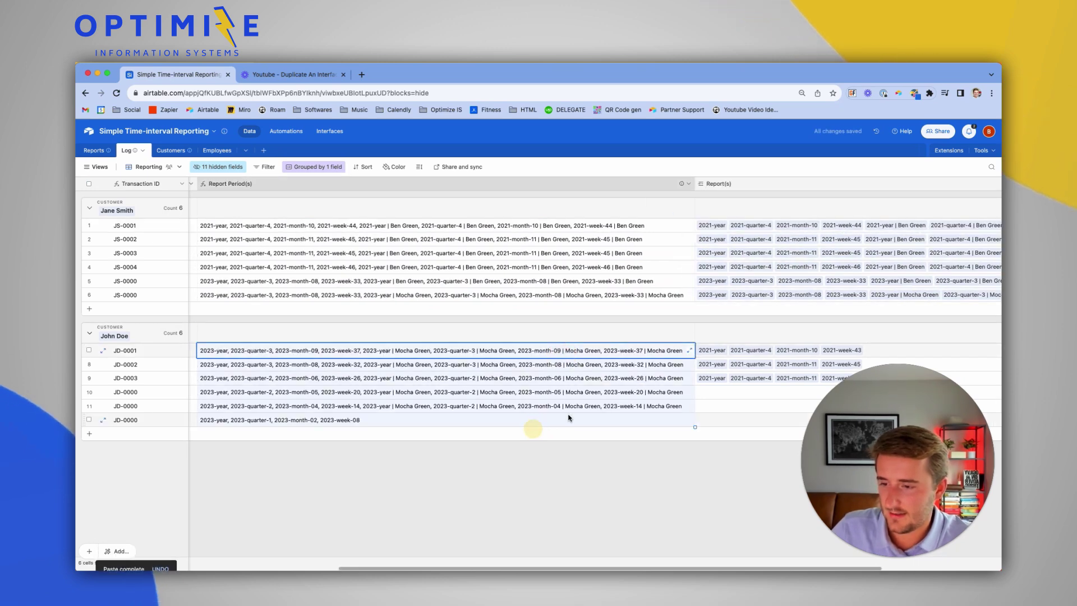
key("ctrl+c")
left_click(766, 353)
key("ctrl+v")
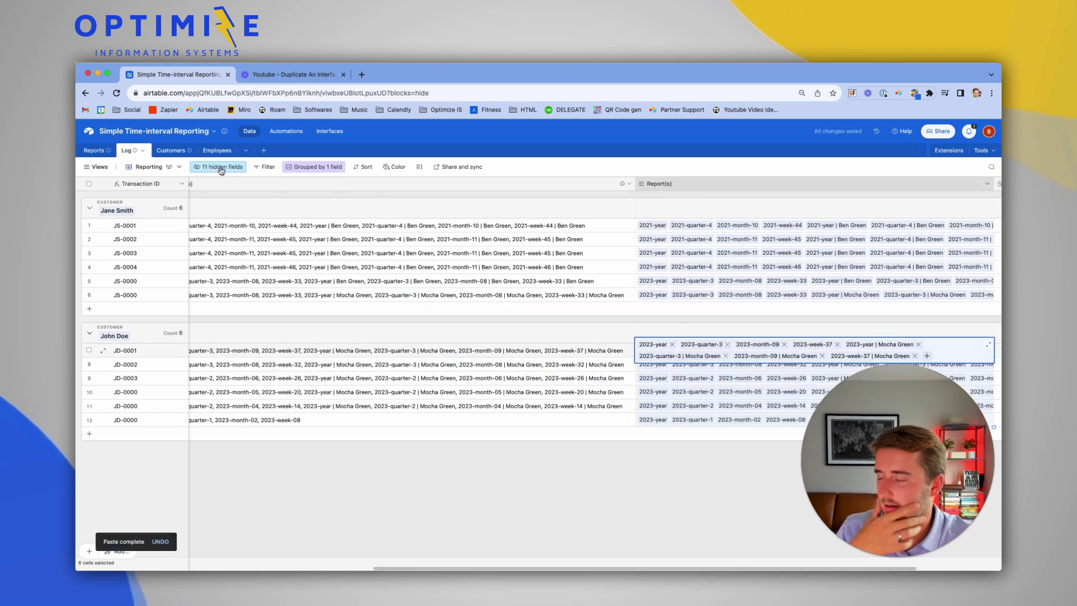
left_click(92, 150)
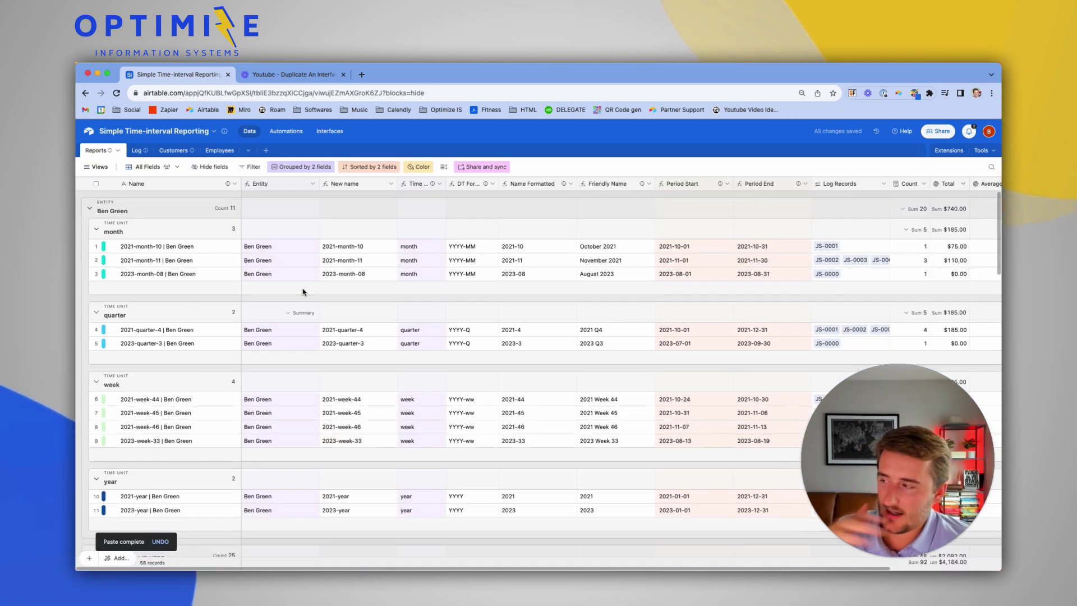
- Filter the Reports view to Time Unit containing 'month' and scroll through the results
right_click(421, 185)
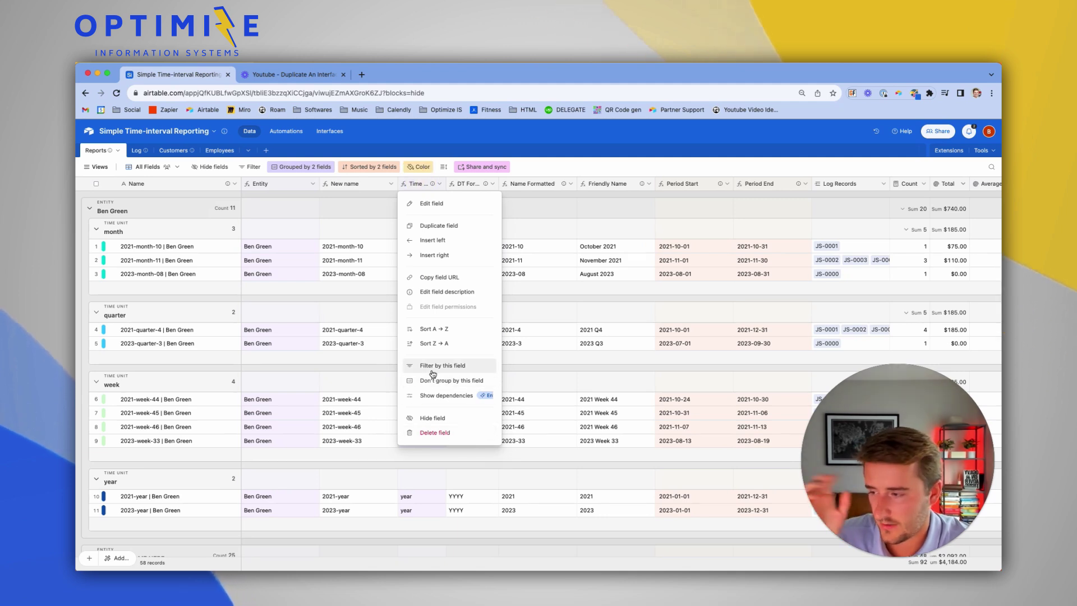
left_click(427, 368)
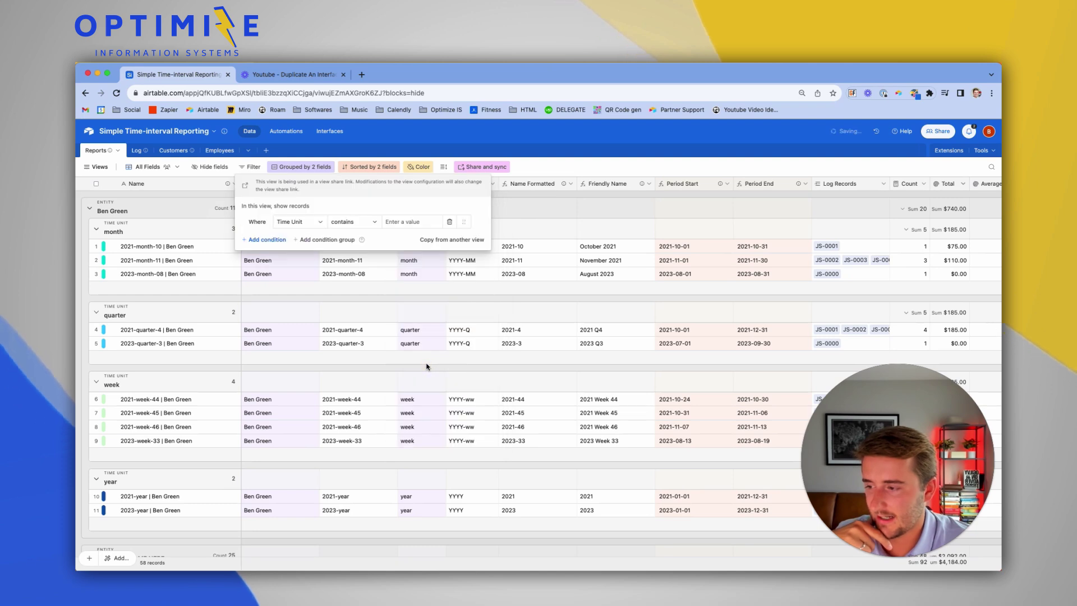
left_click(411, 222)
type("month")
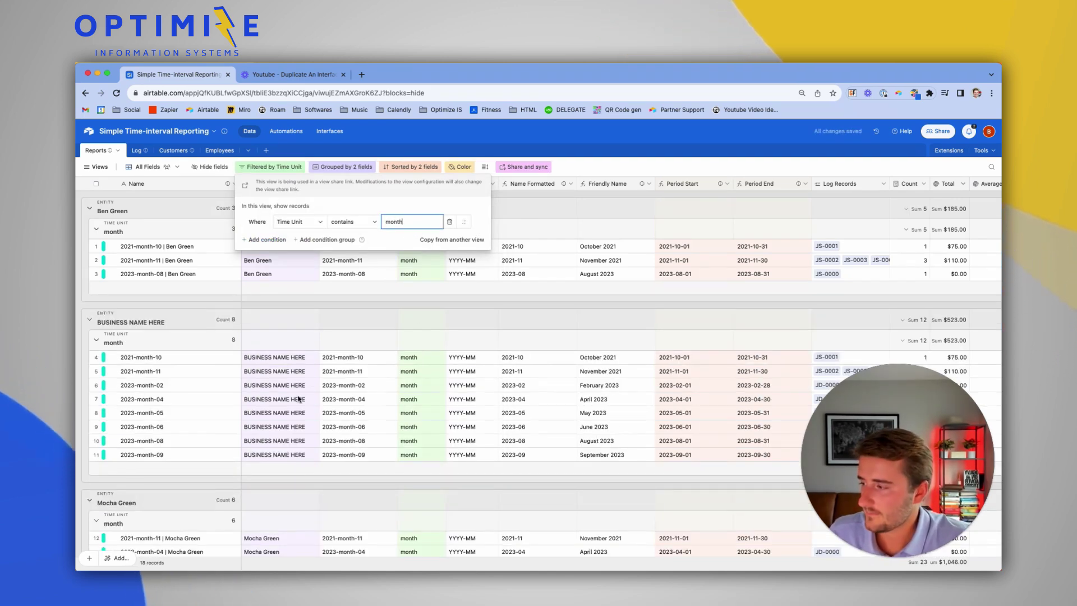
left_click(292, 390)
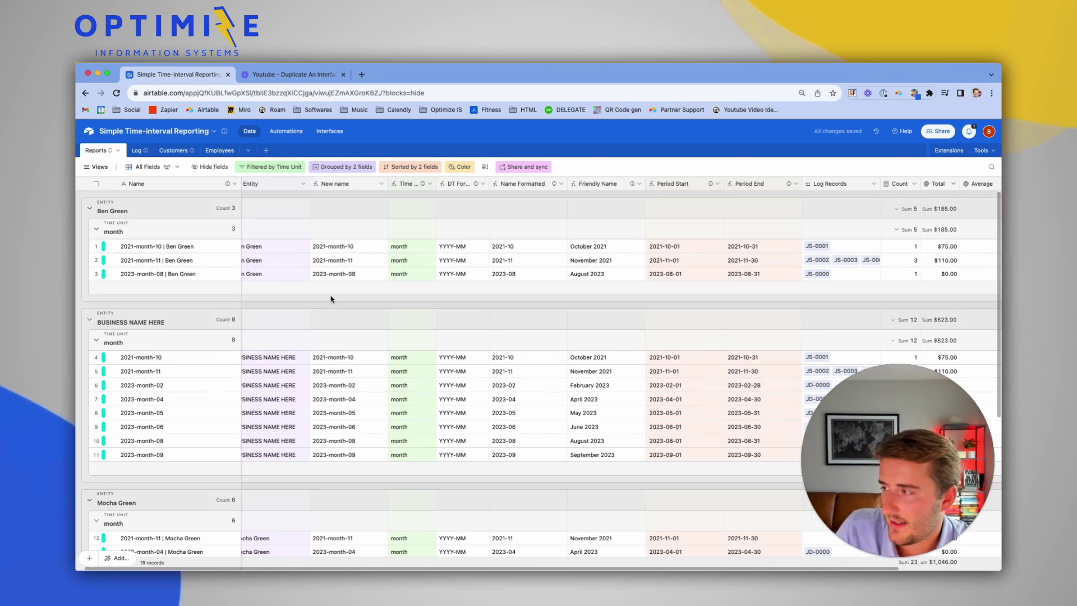
scroll(331, 300, "down", 1)
scroll(331, 300, "down", 10)
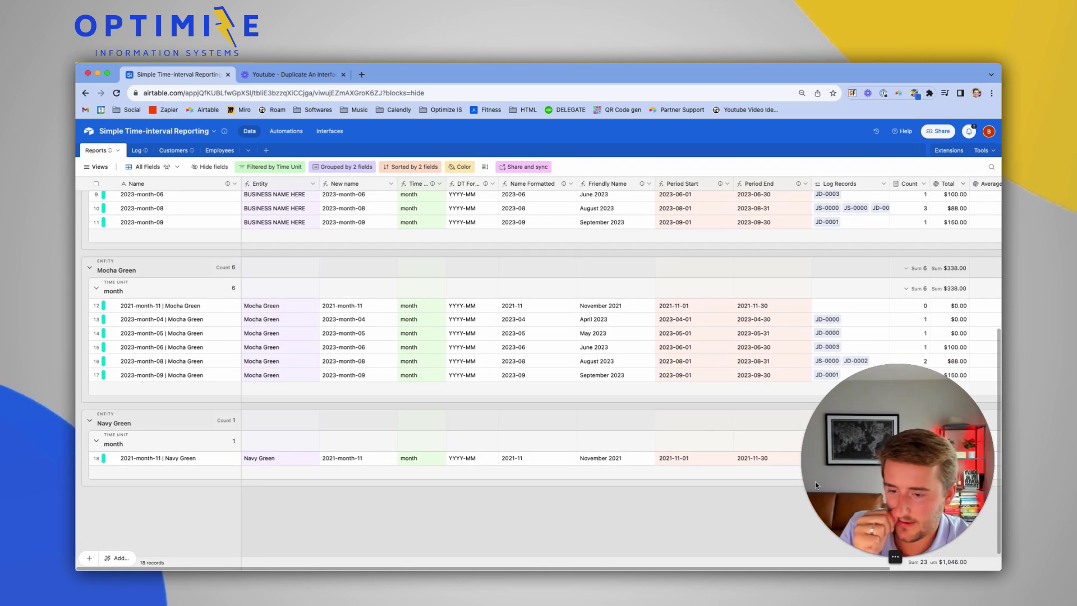
scroll(548, 412, "up", 2)
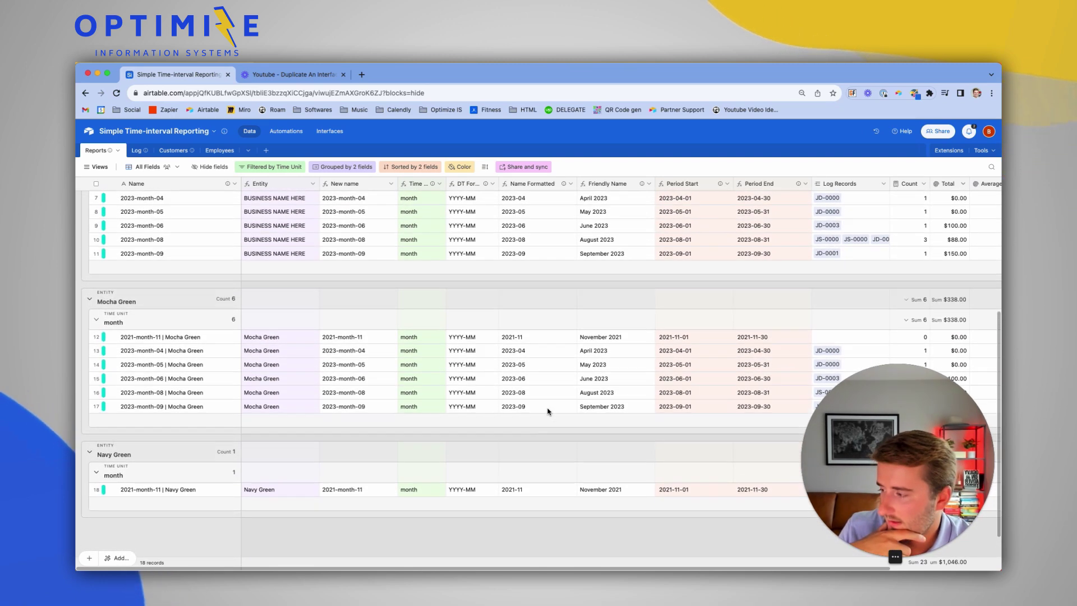
scroll(413, 408, "up", 9)
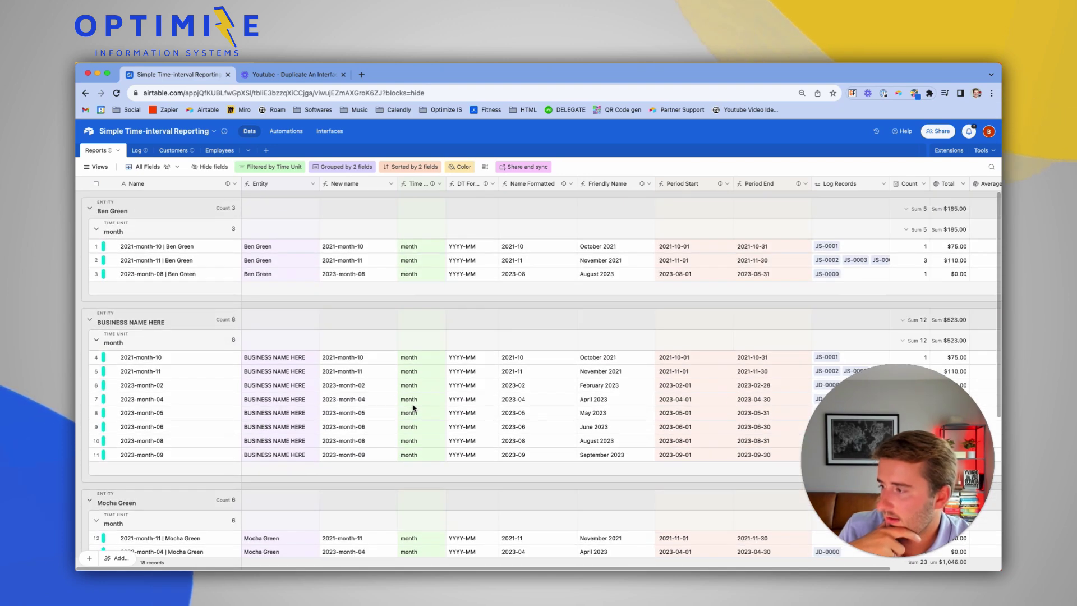
left_click(133, 156)
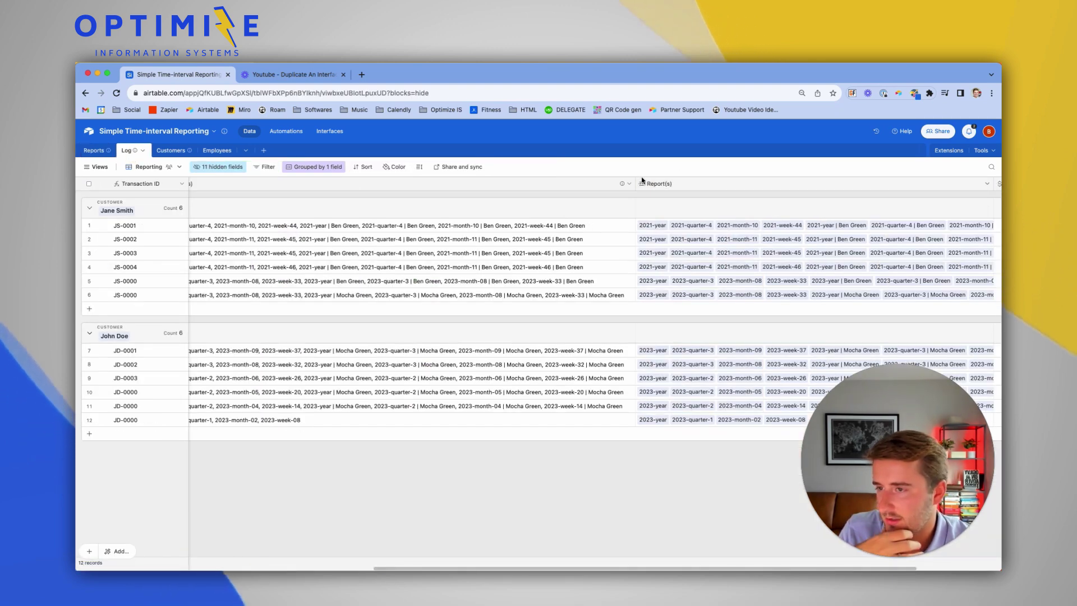
- Narrow the Report Period(s) and Report(s) columns and insert a Formula field right of Report(s)
left_click_drag(632, 183, 493, 183)
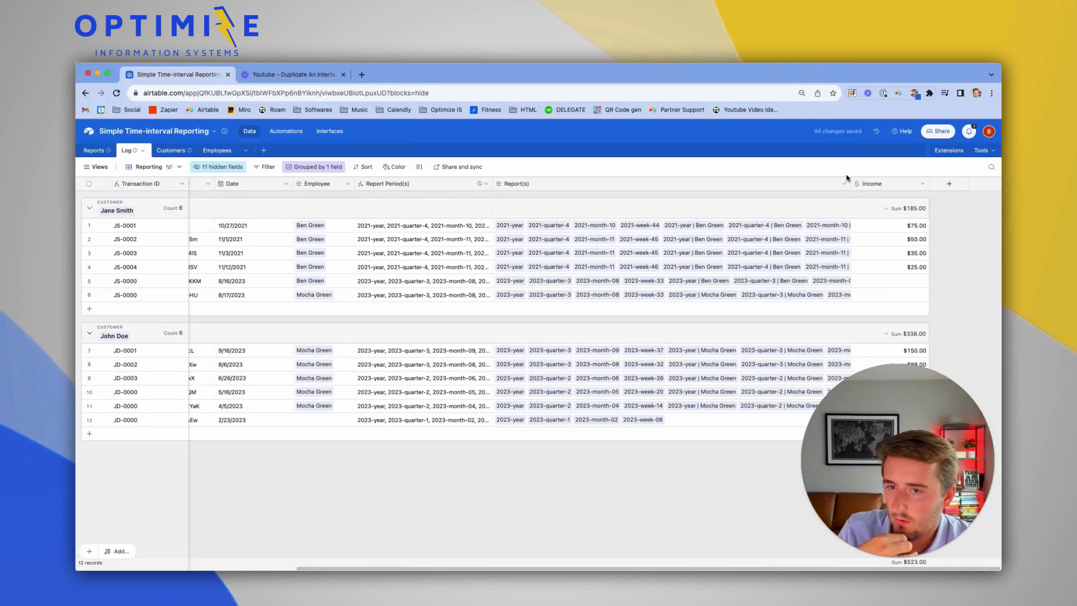
left_click_drag(850, 178, 623, 206)
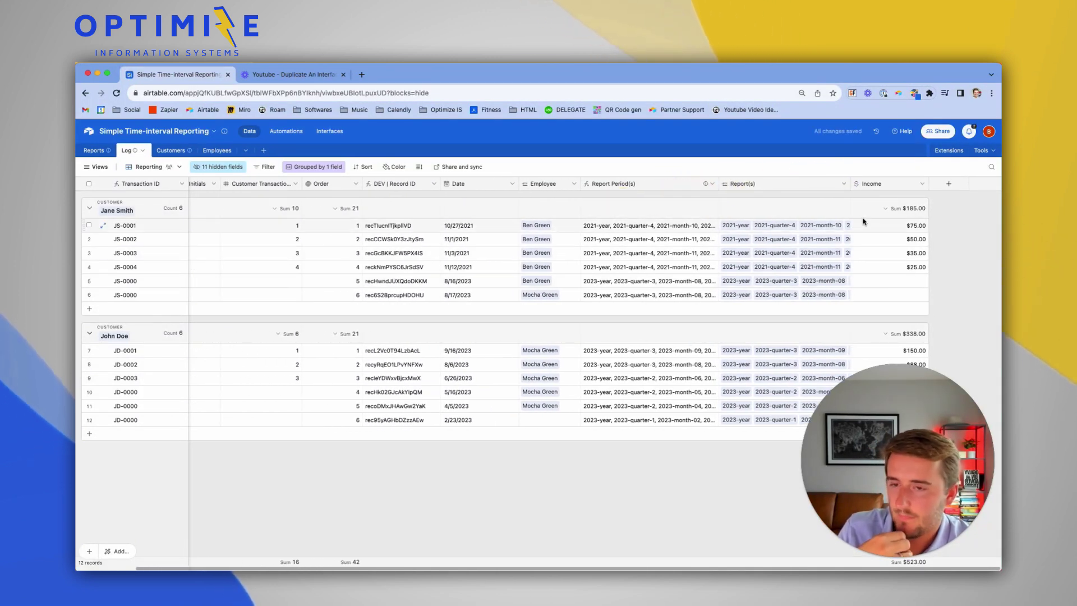
right_click(746, 187)
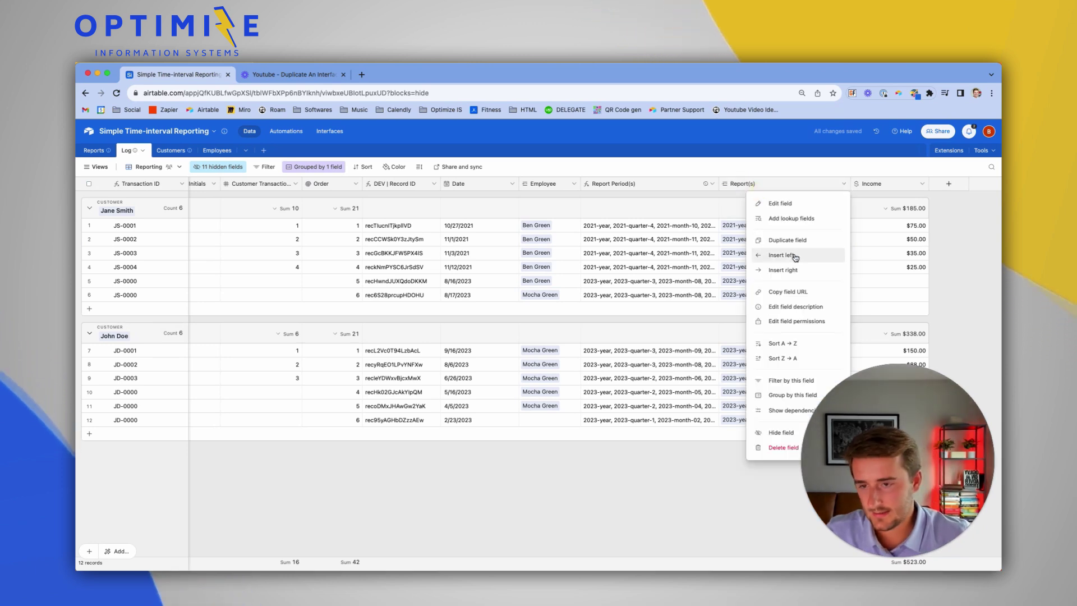
left_click(773, 275)
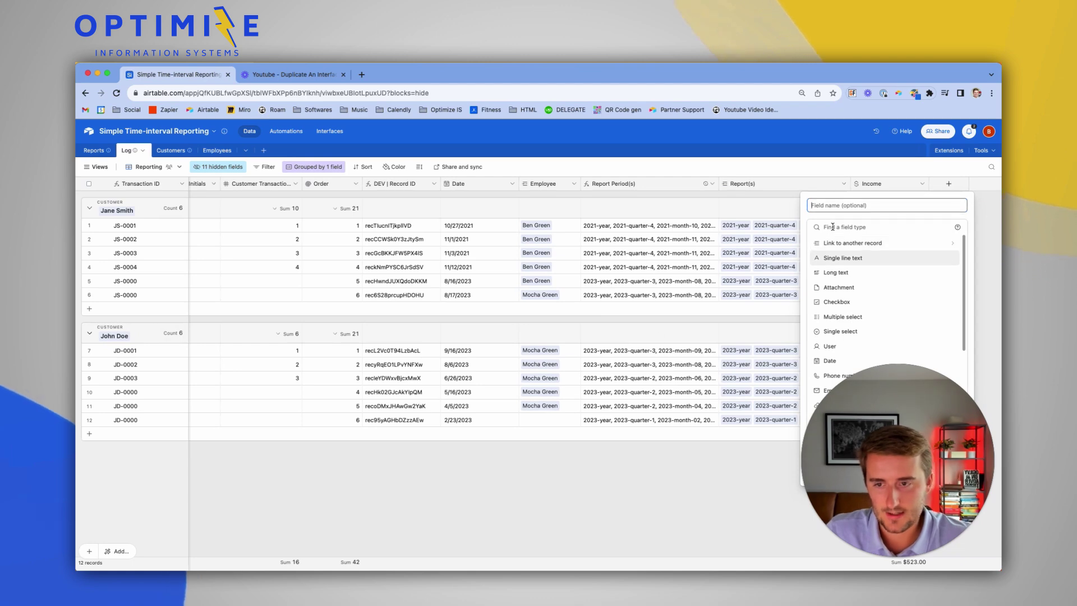
left_click_drag(878, 440, 276, 426)
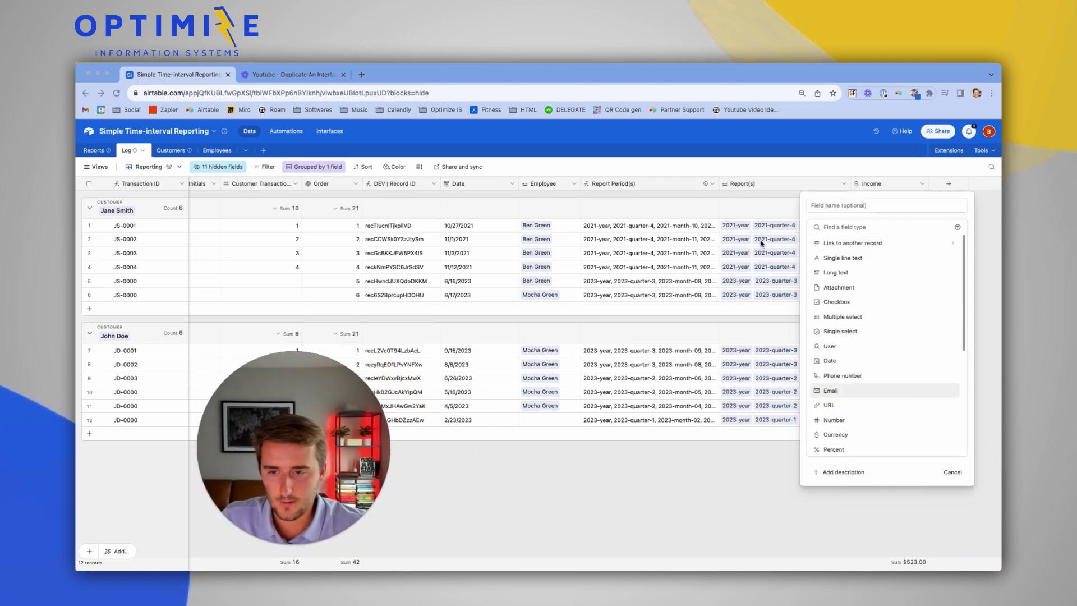
left_click(829, 227)
type("fo")
left_click(830, 243)
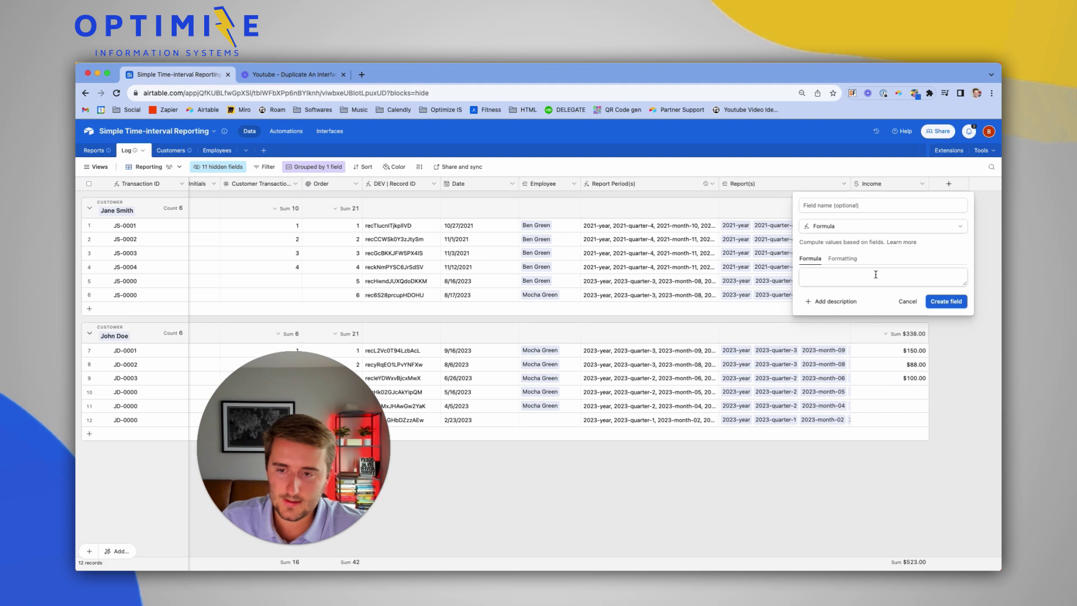
- Enter the formula {Report Period(s)}={Report(s)} and create the Calculation field
left_click(875, 274)
type("if(")
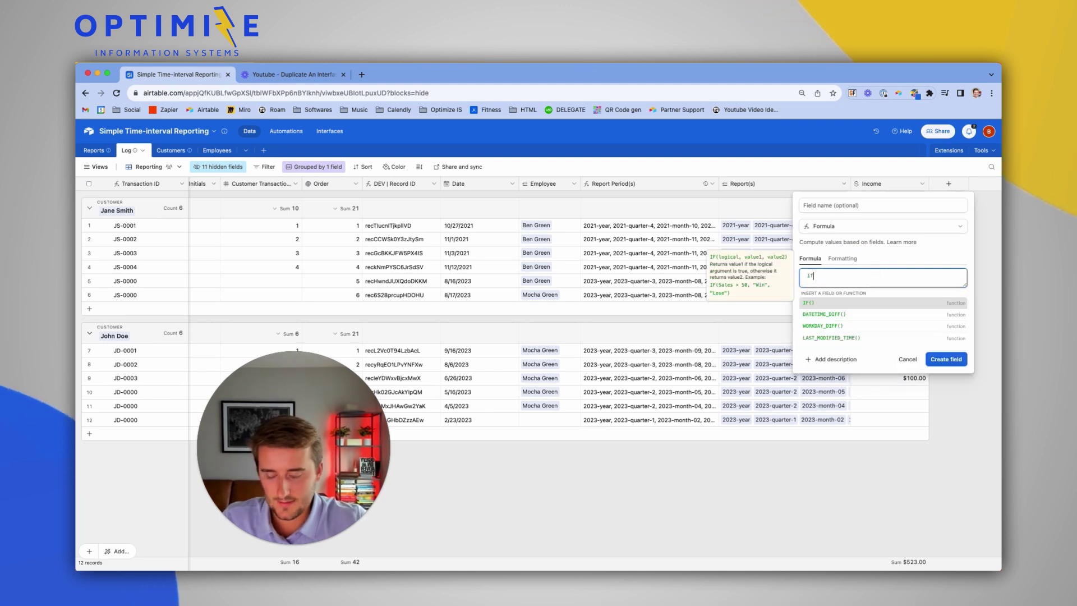
key("Return")
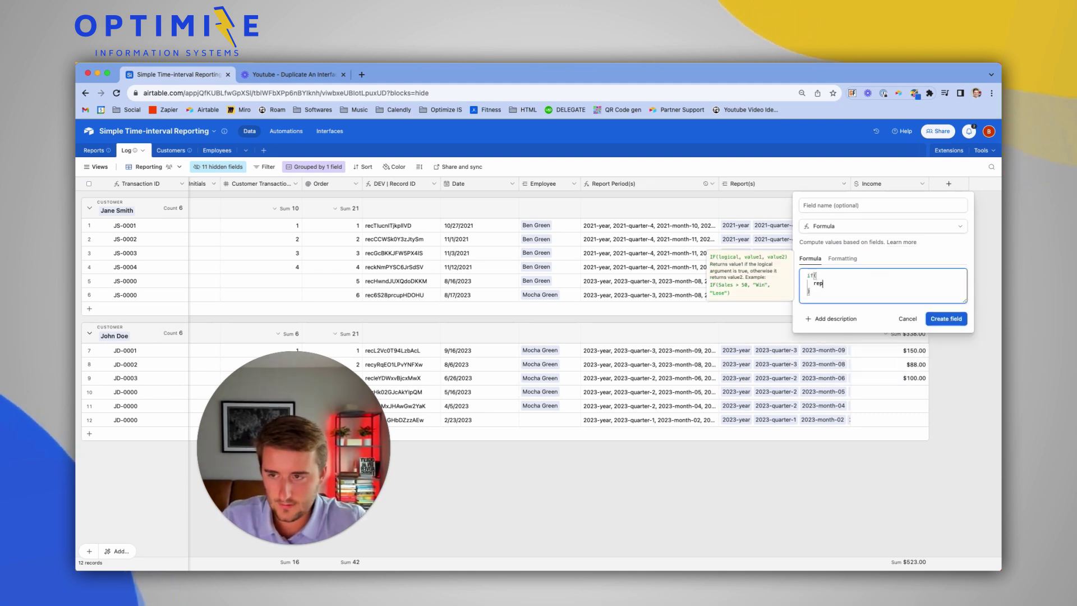
type("report")
key("Return")
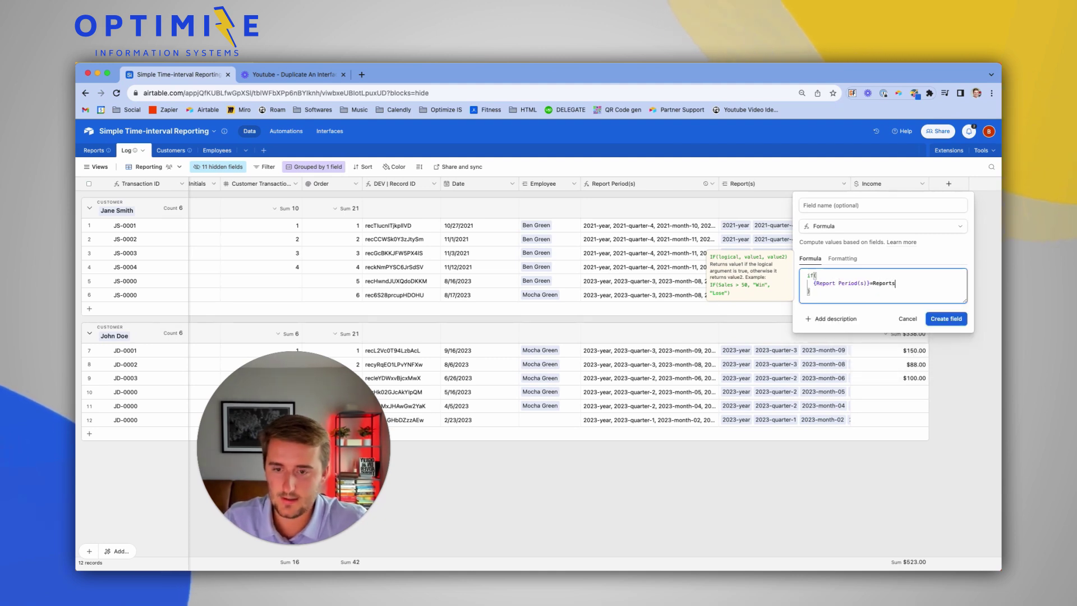
left_click(889, 296)
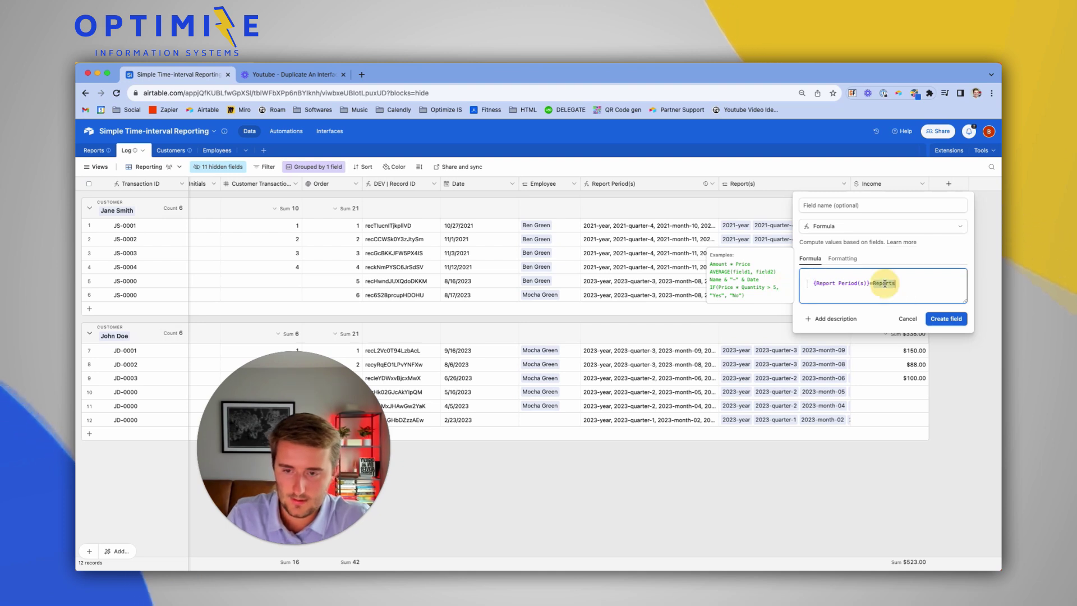
type("={R")
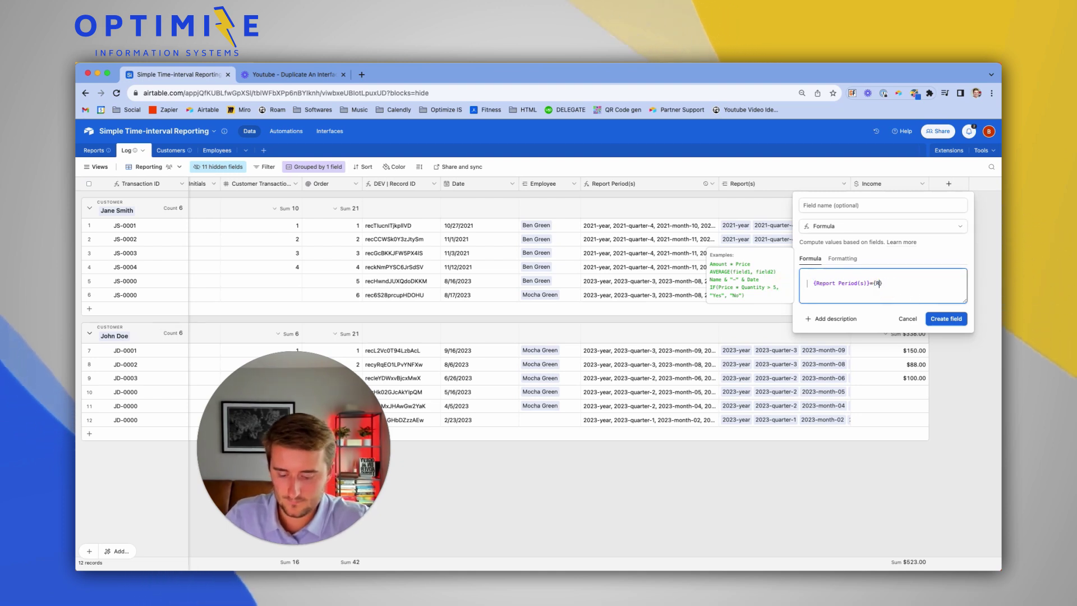
type("eport(s)}")
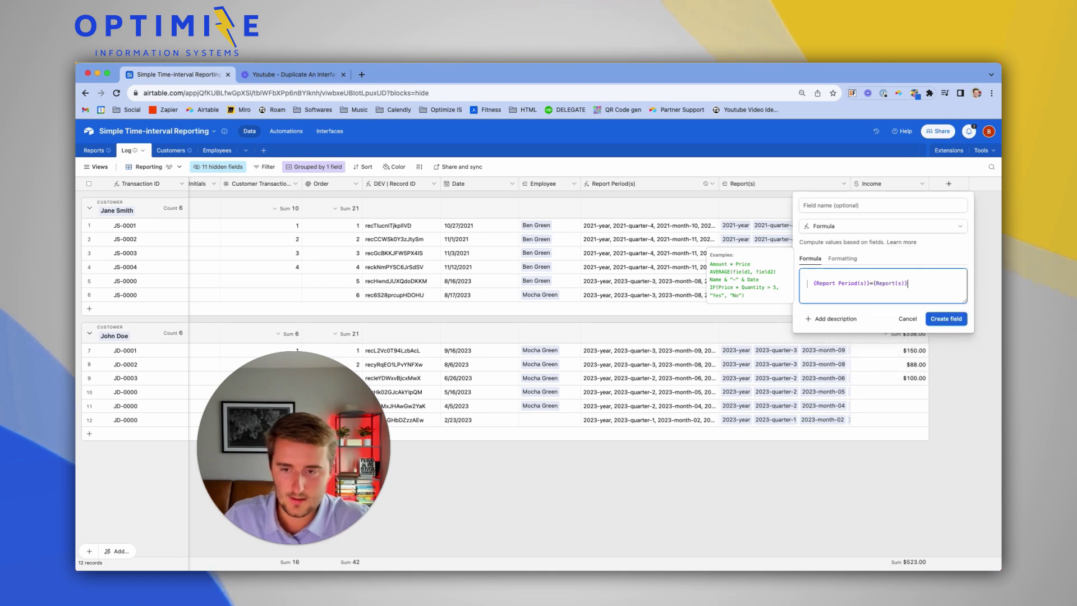
left_click(946, 318)
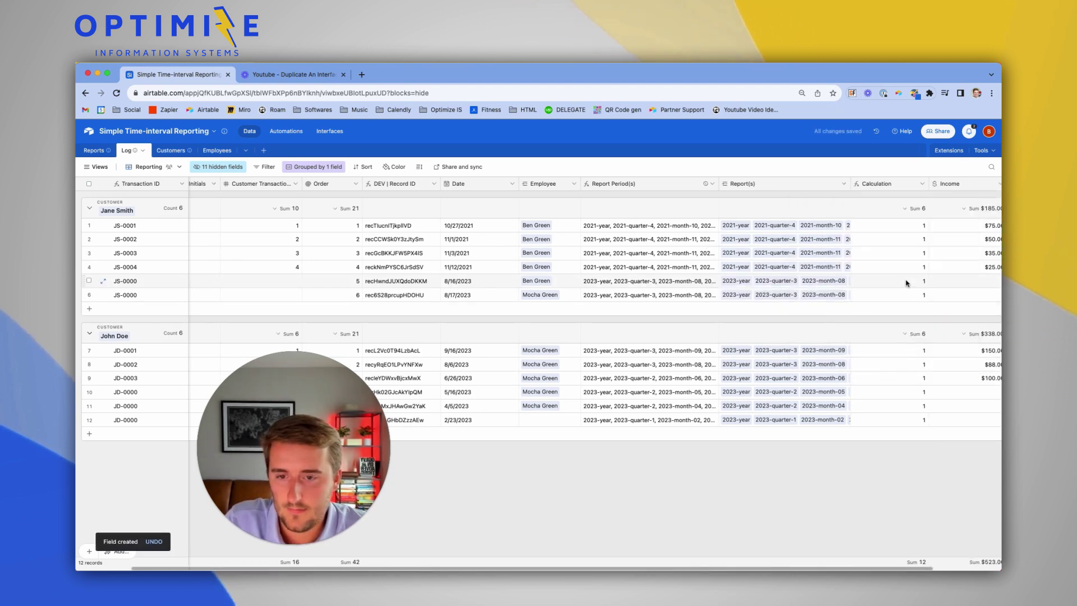
- Change row 5's date to 8/24/2023 and clear row 12's Report(s) links
left_click(455, 281)
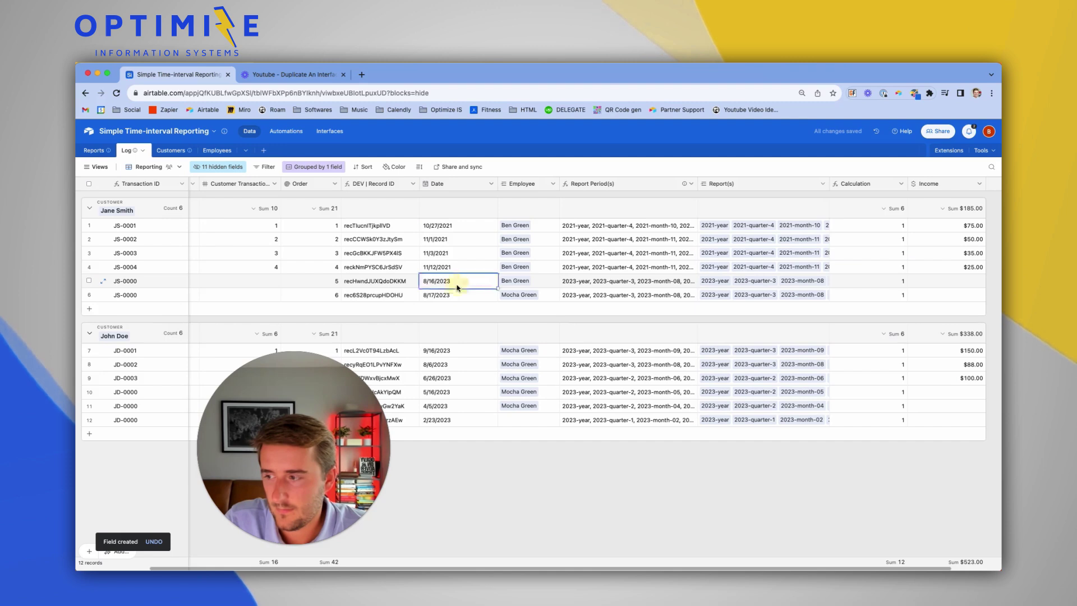
left_click(455, 281)
left_click(487, 357)
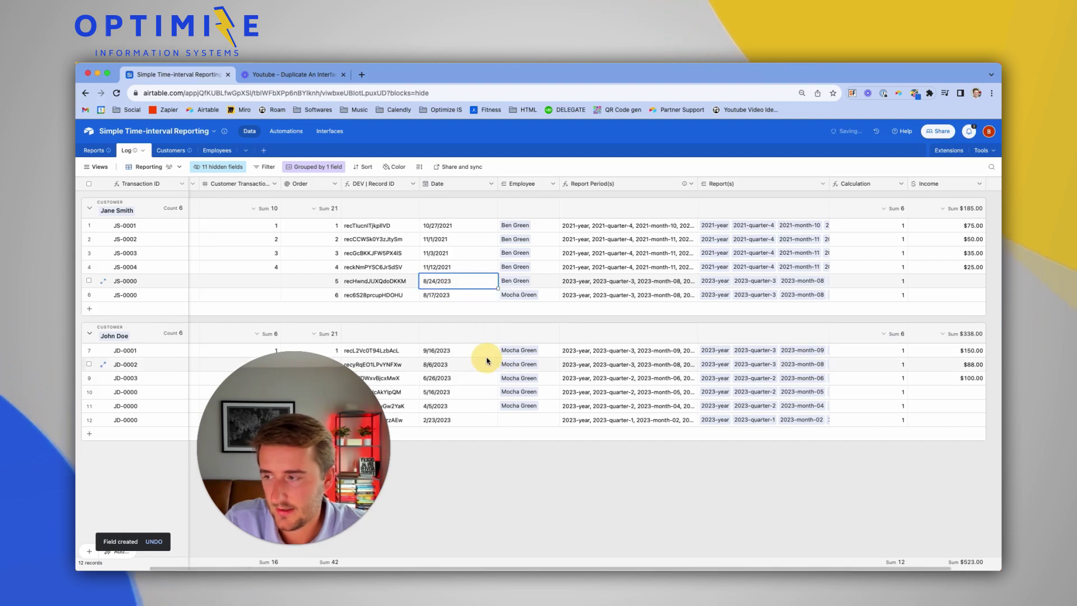
left_click(851, 282)
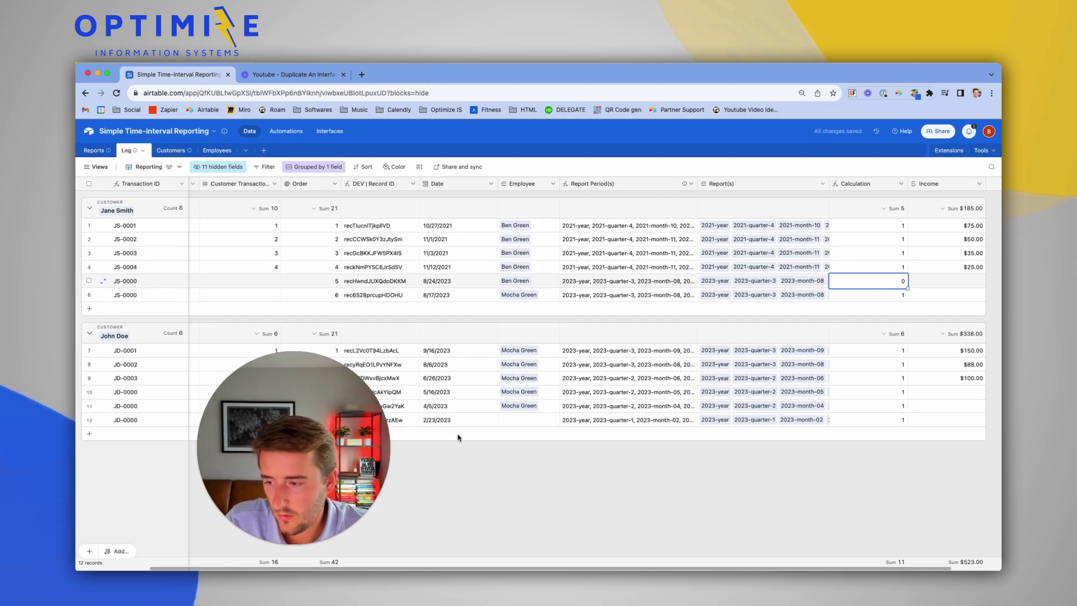
left_click(753, 417)
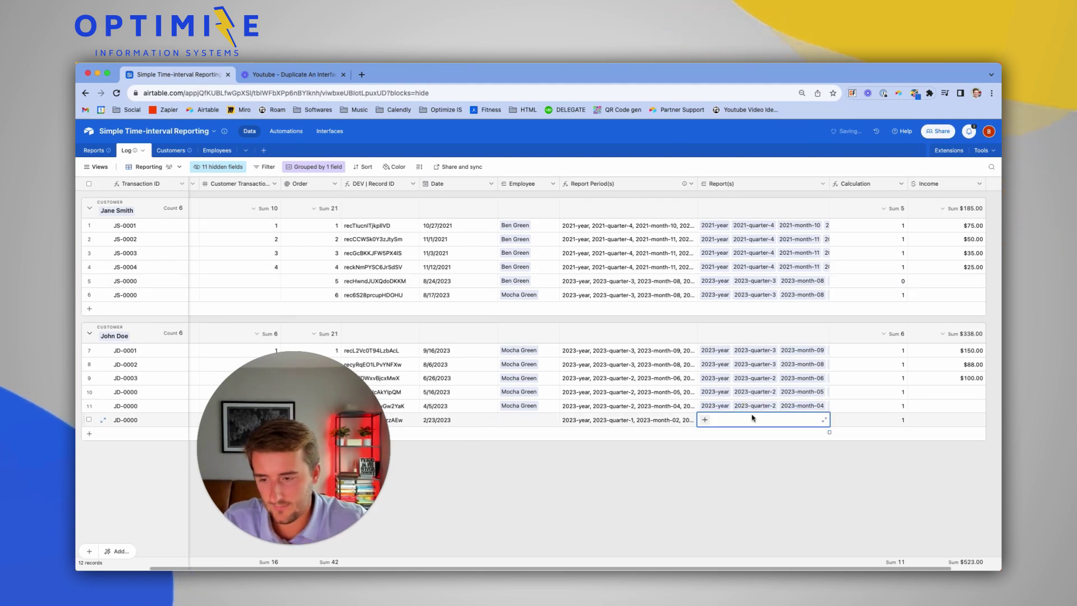
key("Delete")
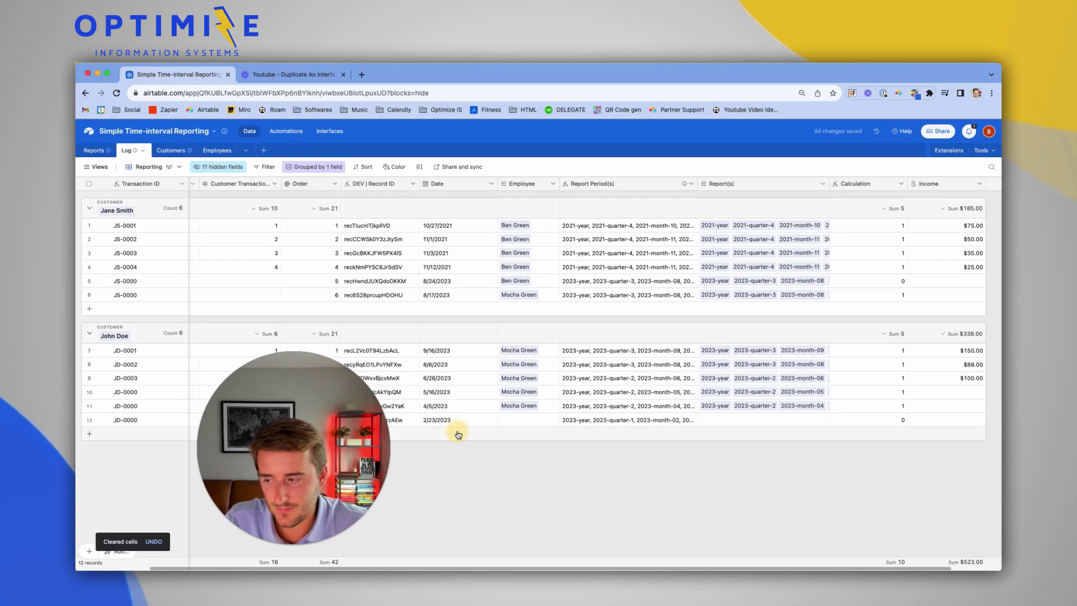
- Add a new Log record dated 8/11/2023 below row 12
left_click(454, 433)
left_click(456, 434)
left_click(501, 487)
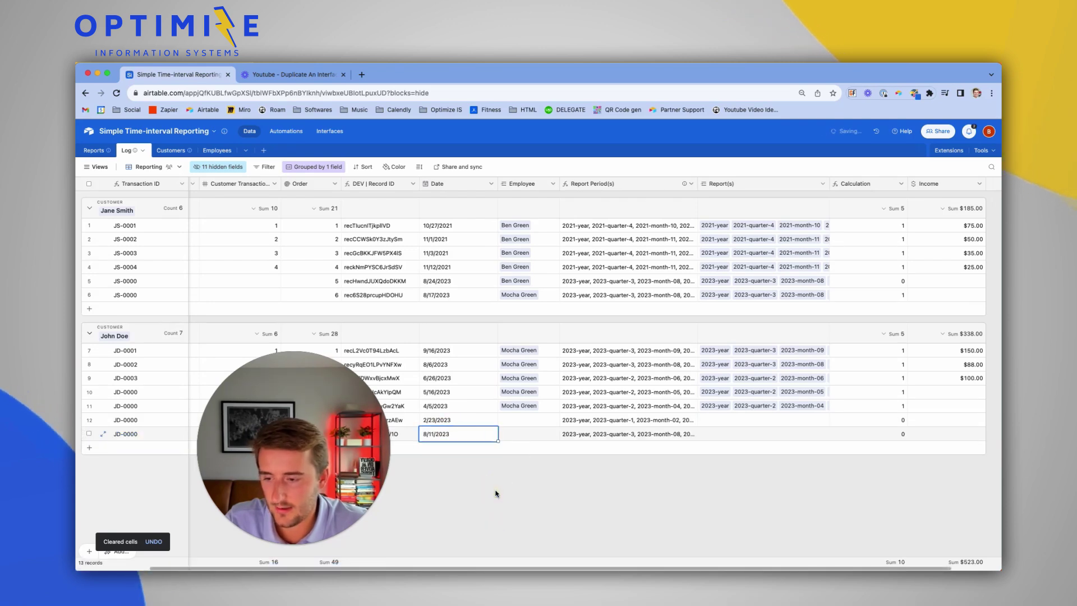
- Rename the Calculation field to 'DEV | Reports in sync?' and save it
double_click(845, 184)
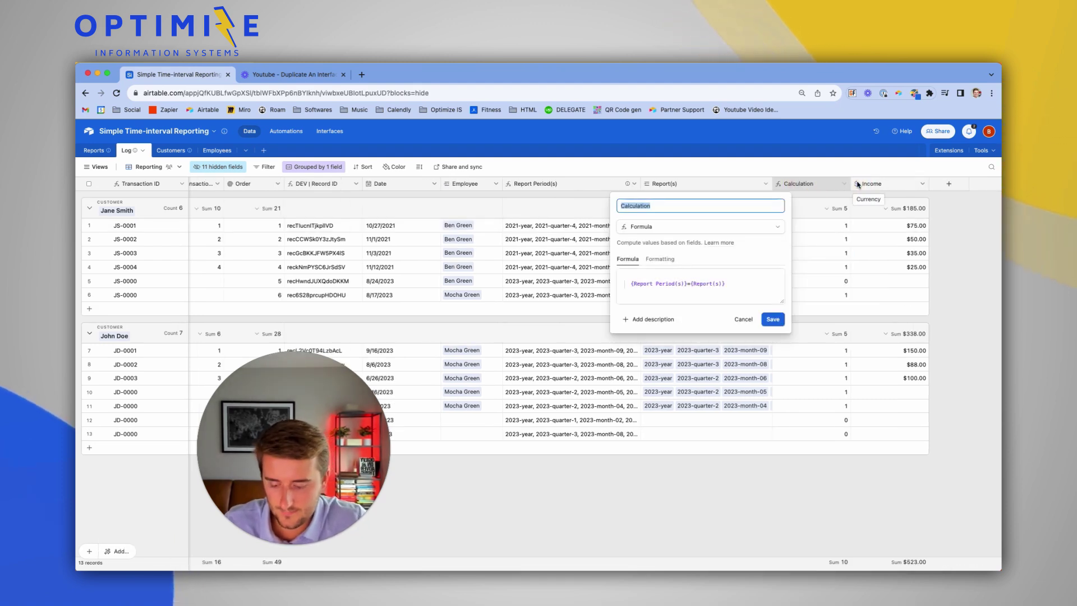
type("Report")
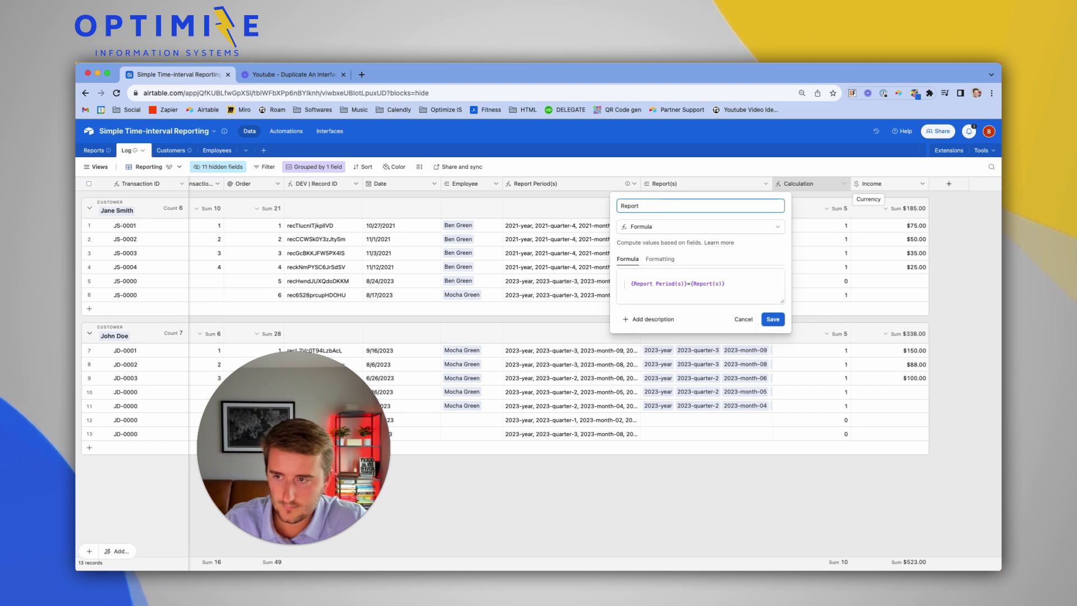
type("s in sync?")
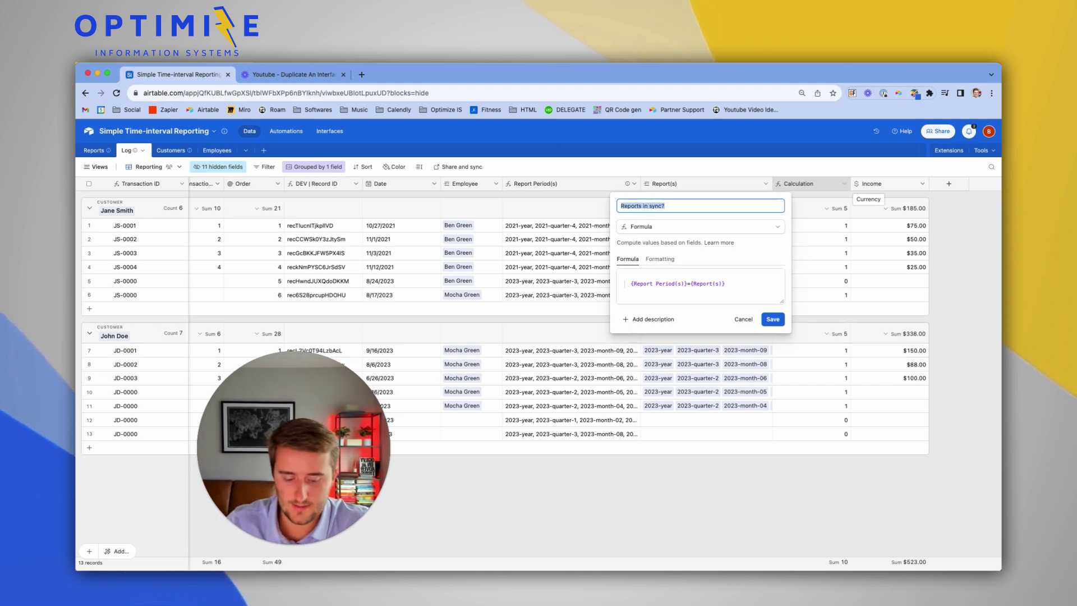
left_click(620, 206)
type("DEV |")
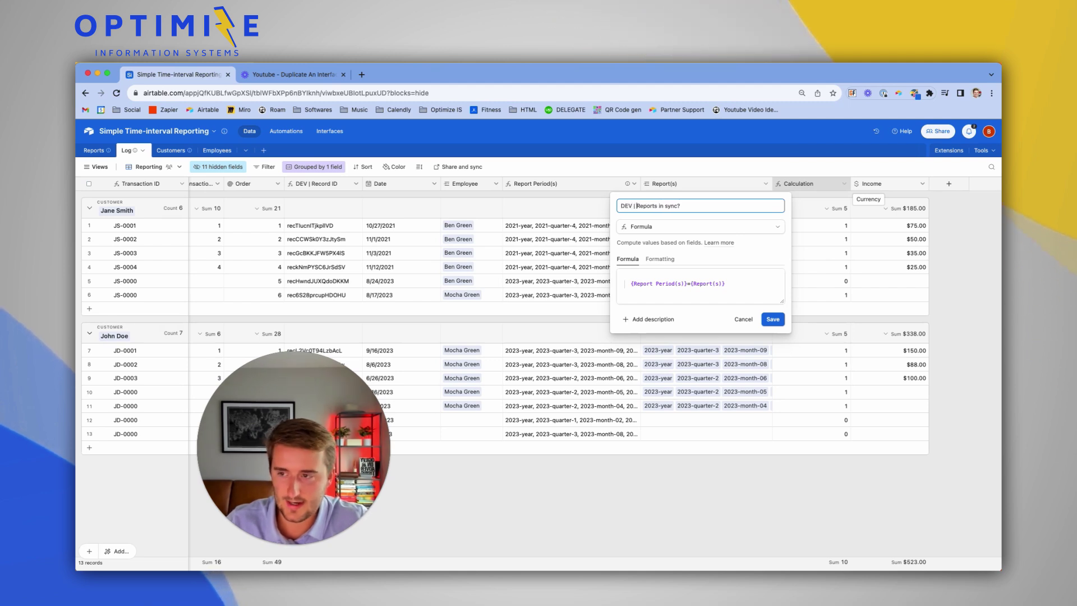
key("super+a")
left_click(773, 319)
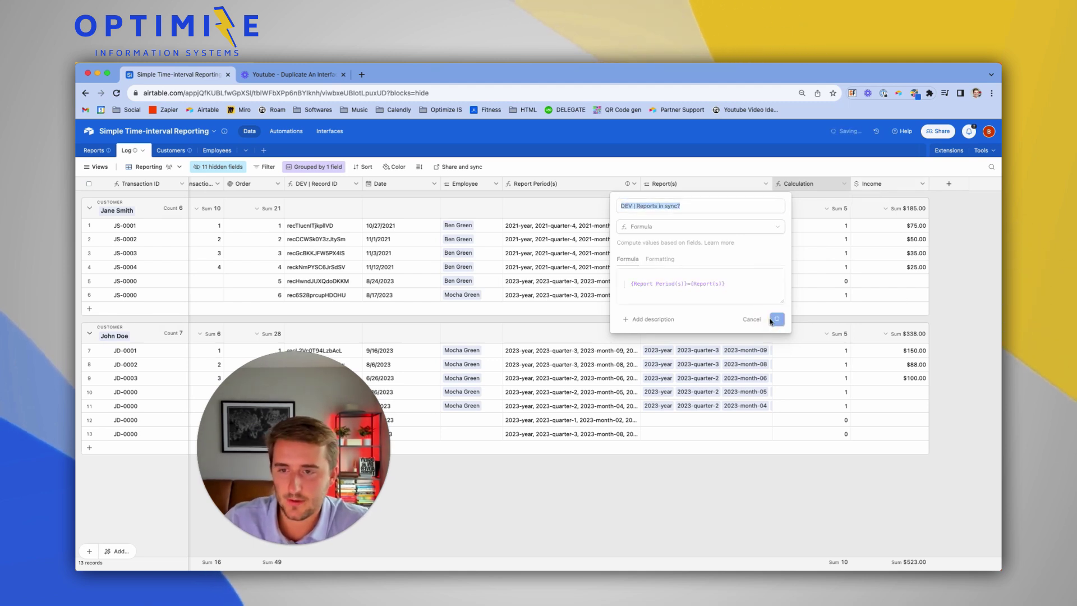
double_click(796, 188)
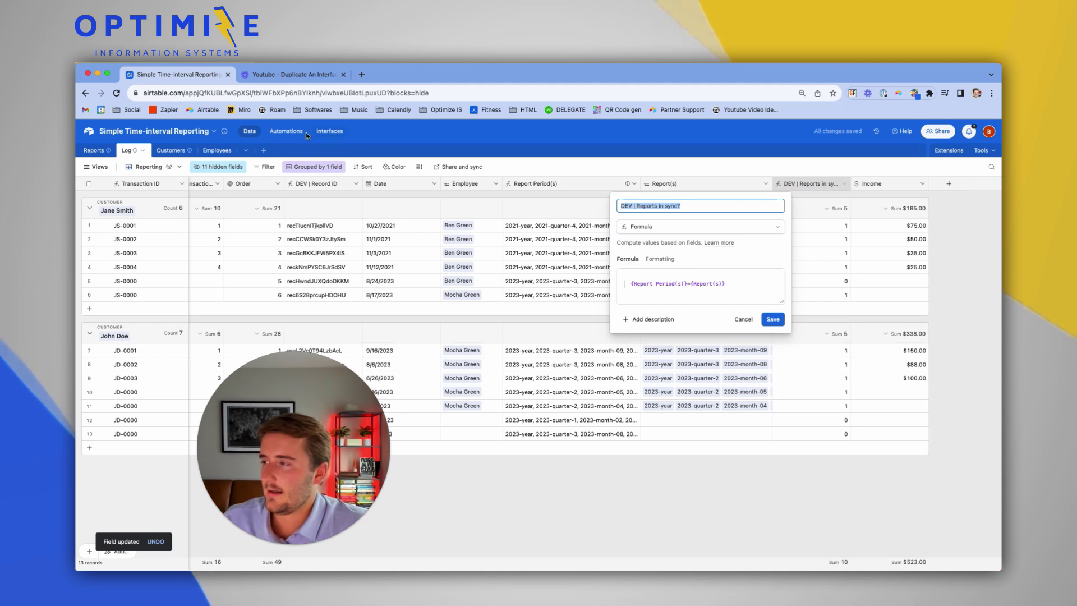
- Create an automation with a 'When record matches conditions' trigger on the Log table
left_click(291, 135)
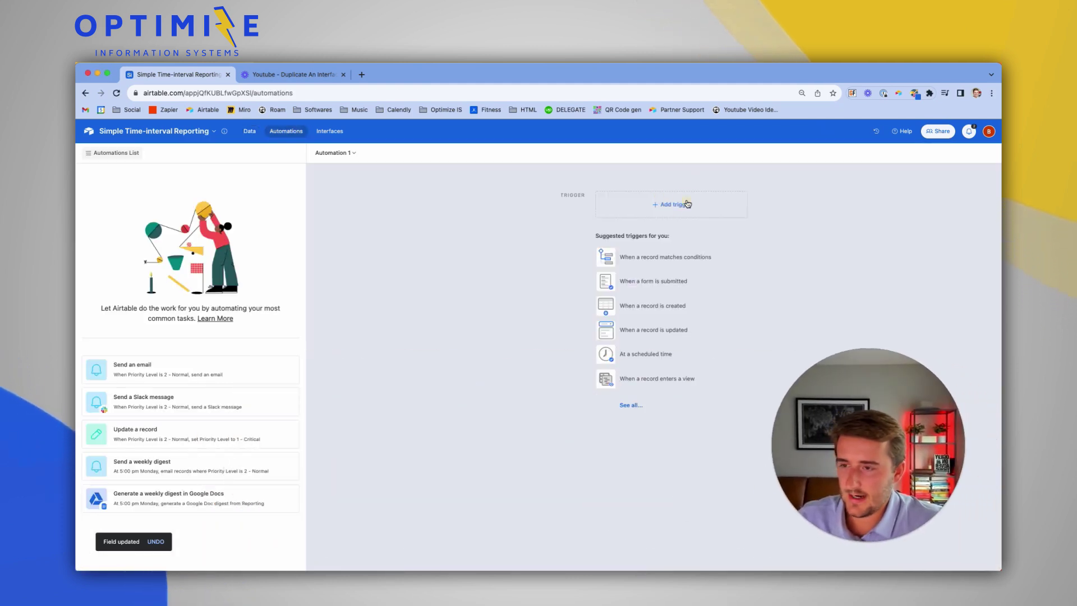
left_click(680, 204)
left_click(643, 240)
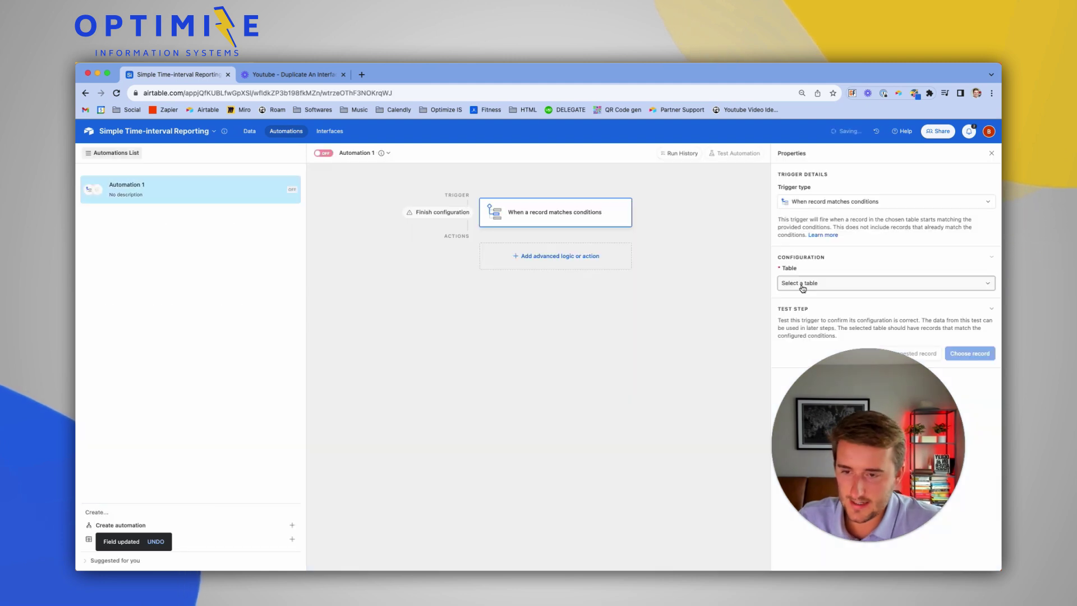
left_click(872, 284)
left_click(824, 328)
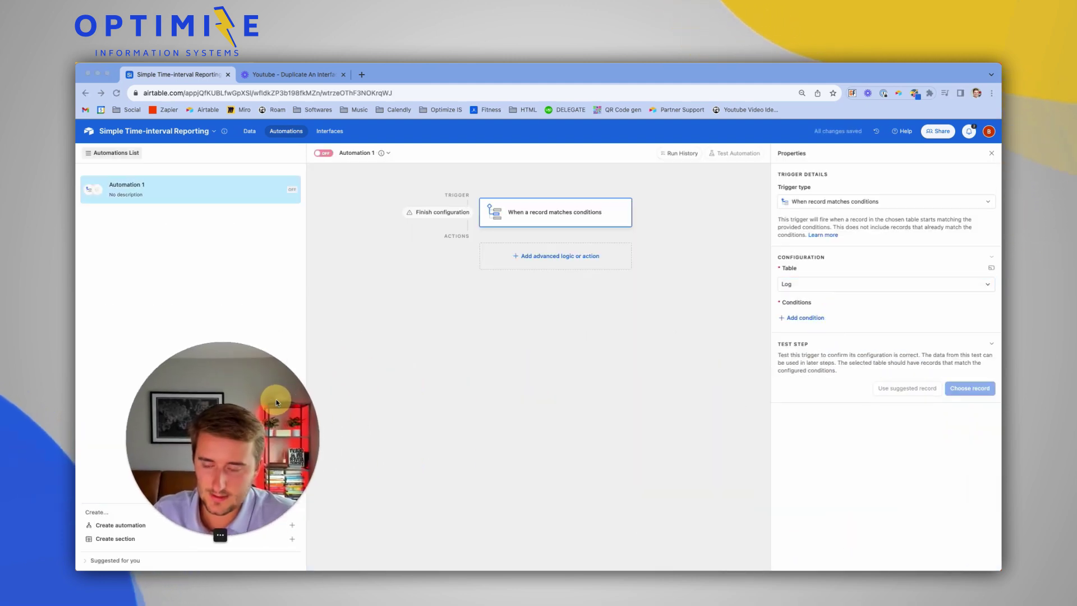
- Add the condition DEV | Reports in sync? = 0 and test the trigger with record JD-0000
left_click(805, 318)
left_click(835, 319)
scroll(849, 359, "down", 5)
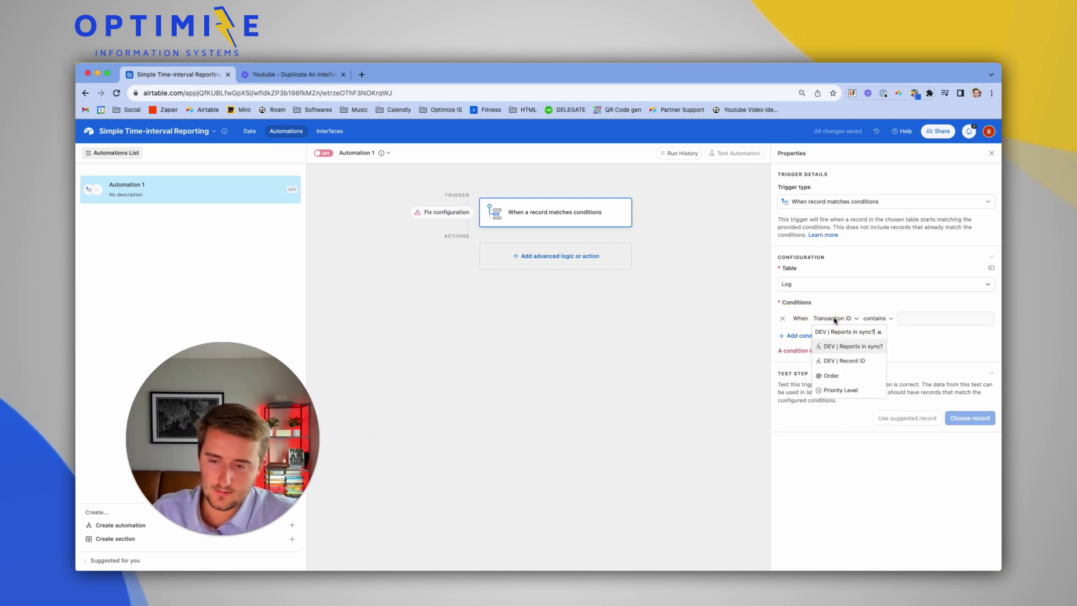
left_click(856, 345)
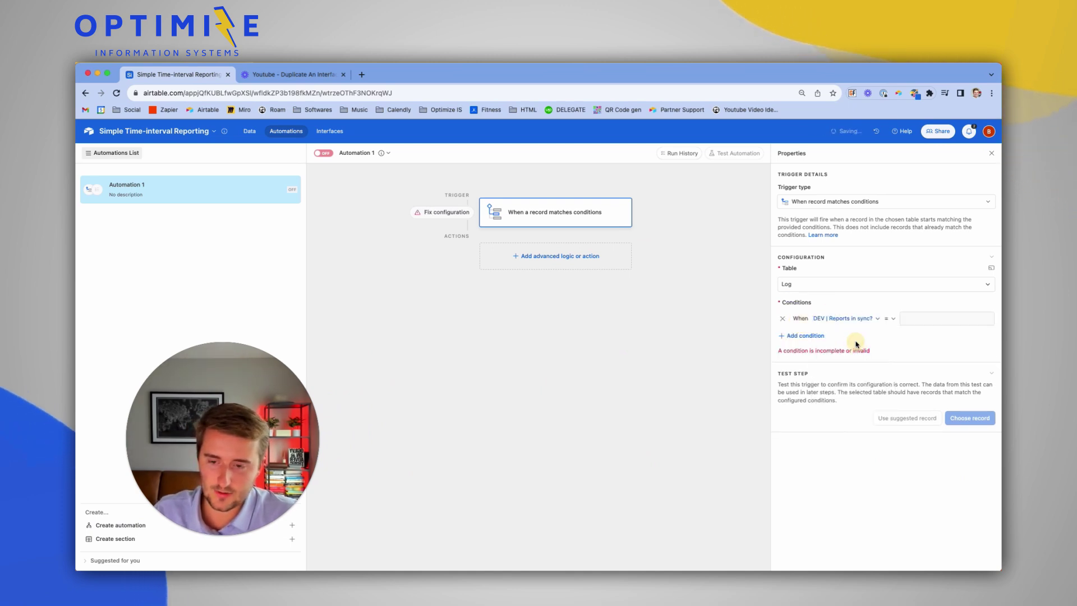
left_click(938, 317)
type("0")
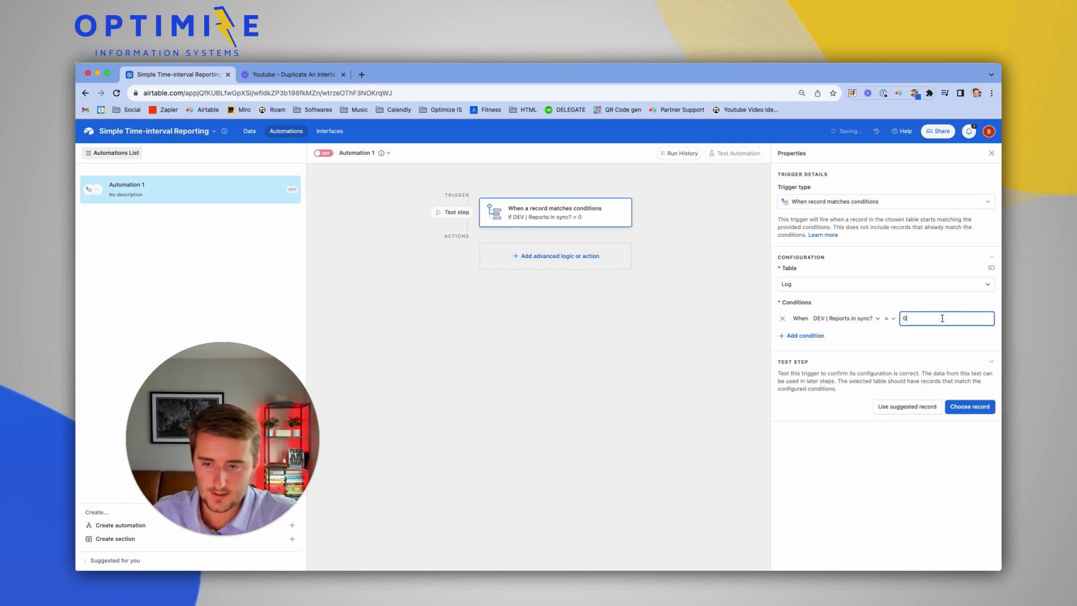
left_click(971, 406)
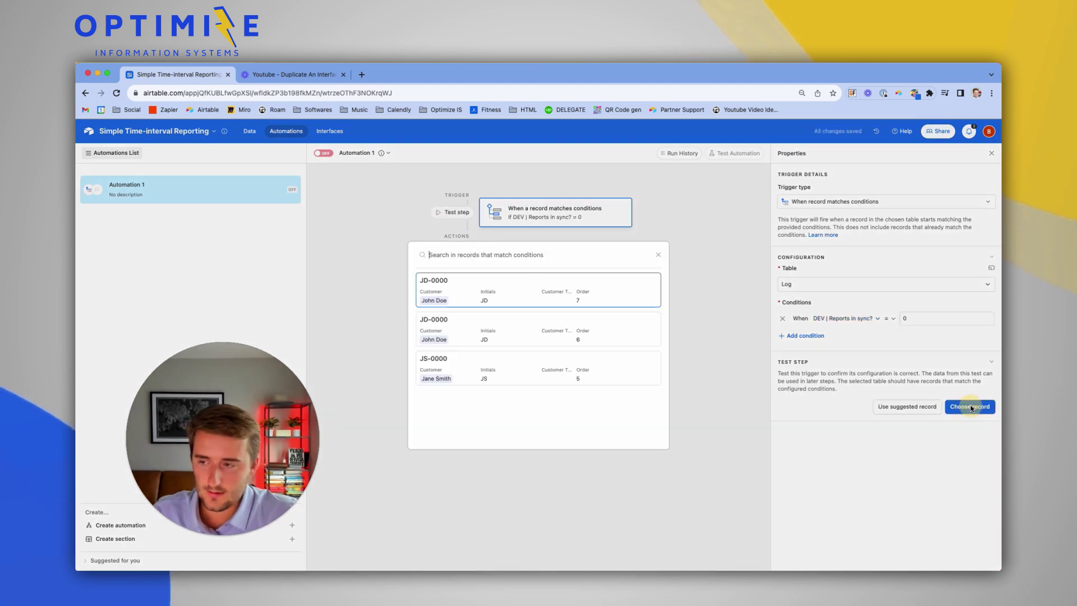
left_click(488, 292)
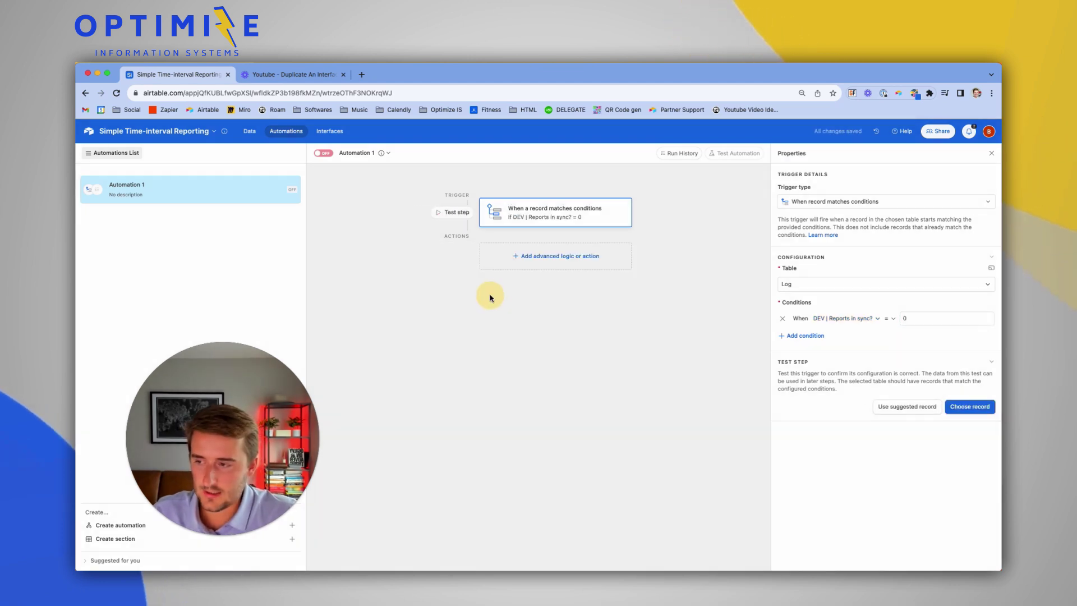
left_click(520, 257)
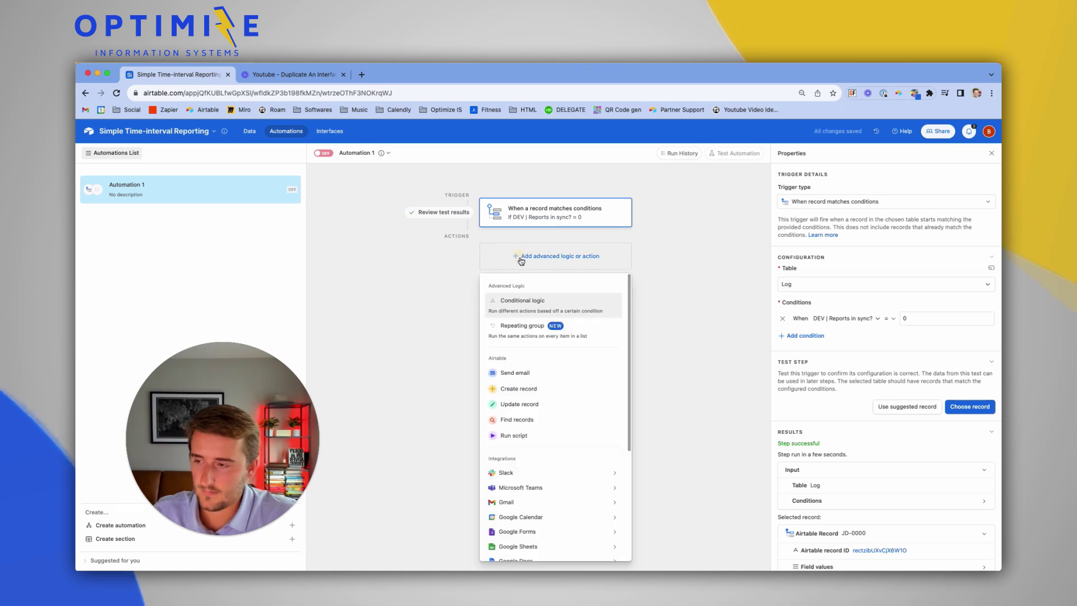
- Add an Update record action on the Log table targeting the triggering record's Airtable record ID
left_click(535, 404)
left_click(818, 365)
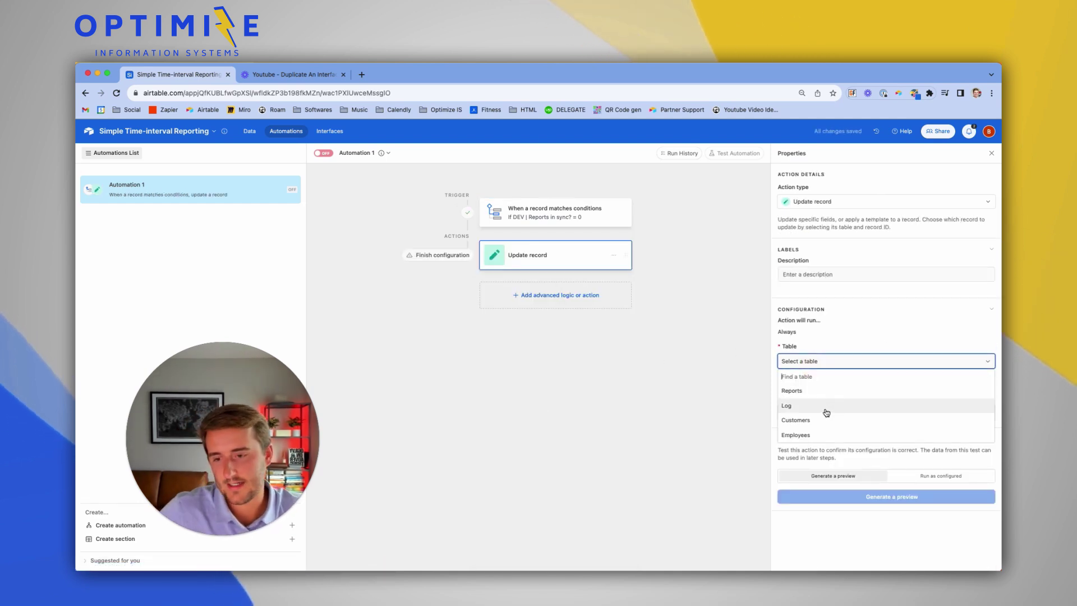
left_click(825, 407)
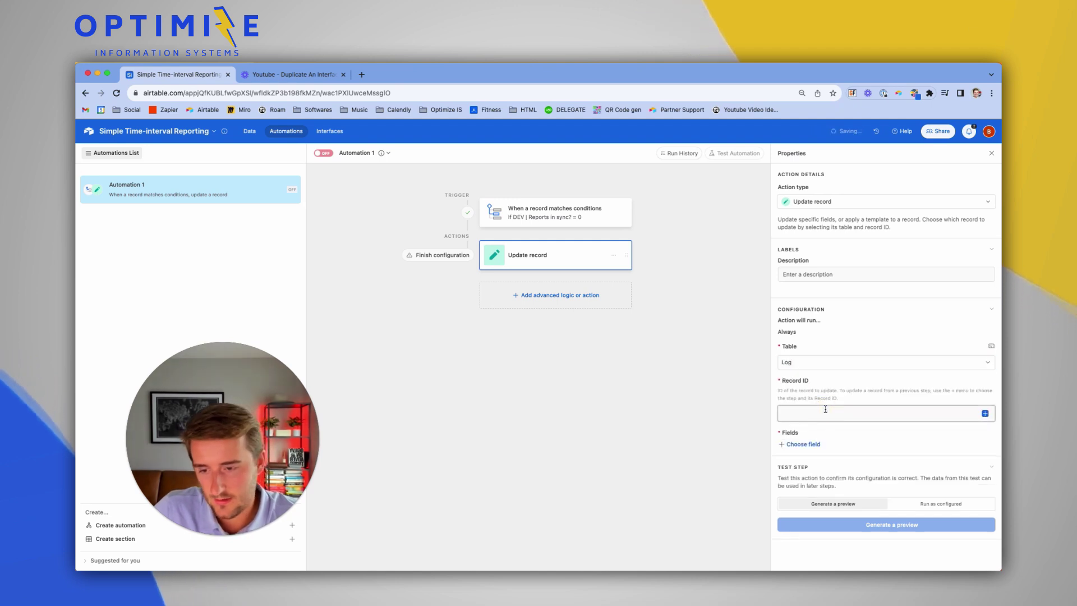
left_click_drag(784, 386, 855, 415)
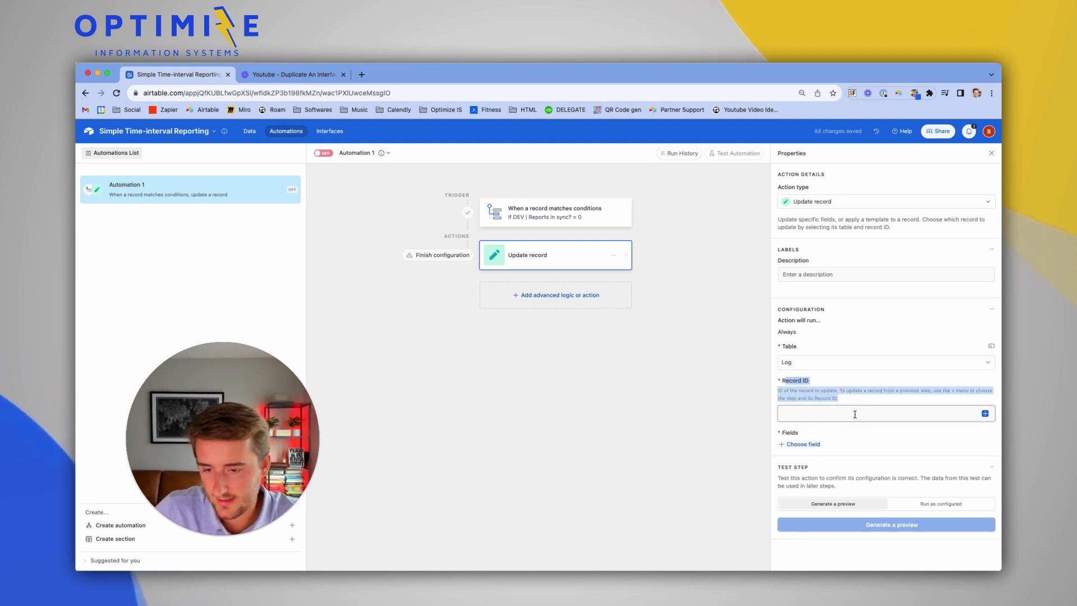
left_click(984, 414)
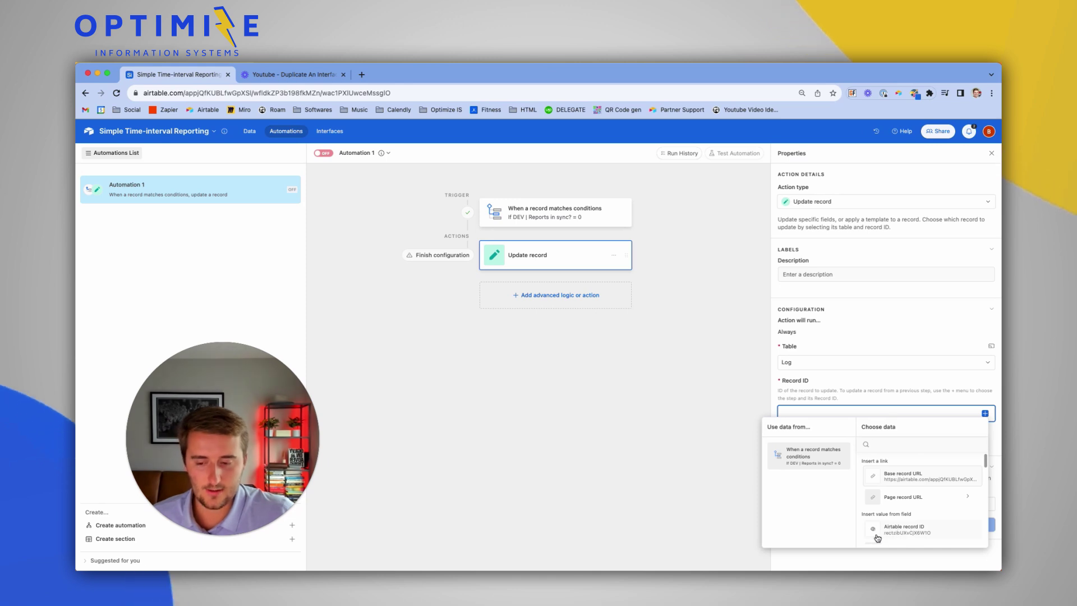
left_click(985, 413)
left_click(985, 414)
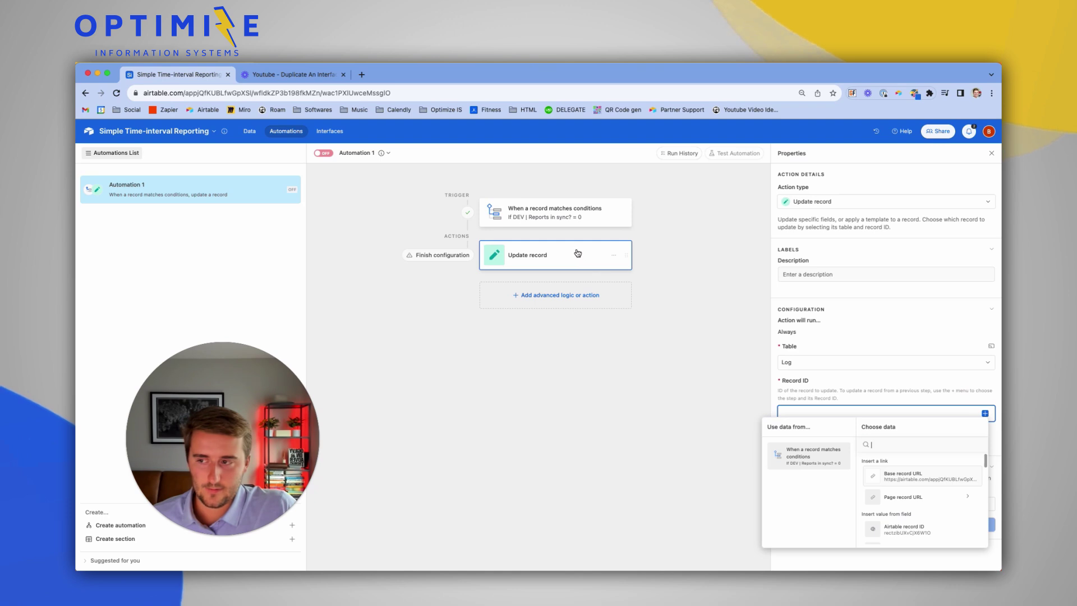
left_click(921, 533)
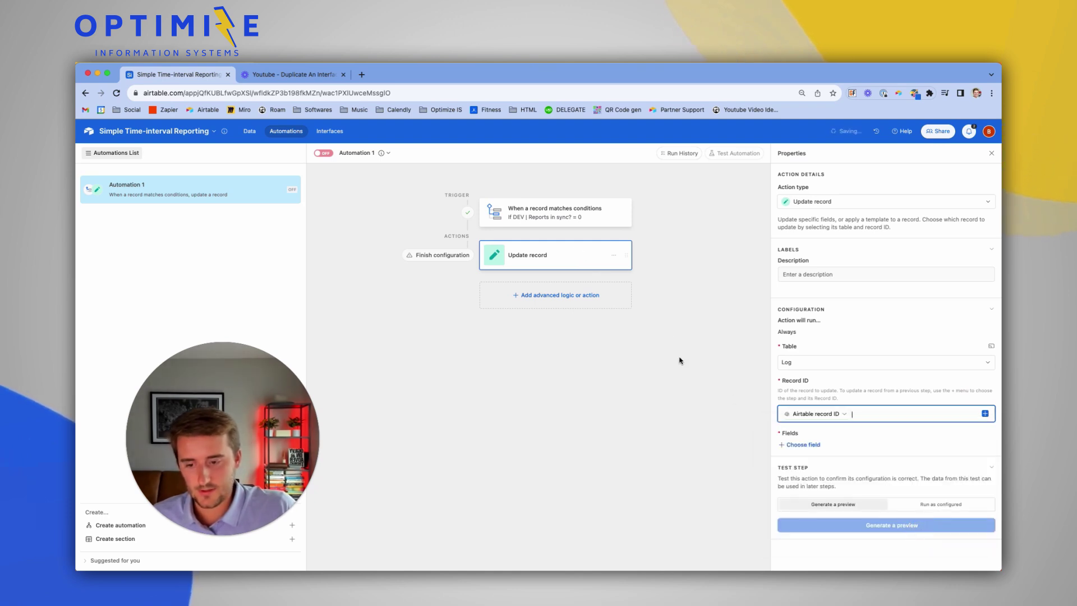
- Set the action's Report(s) field to Report Period(s) and switch the automation on
left_click(809, 446)
scroll(846, 498, "down", 5)
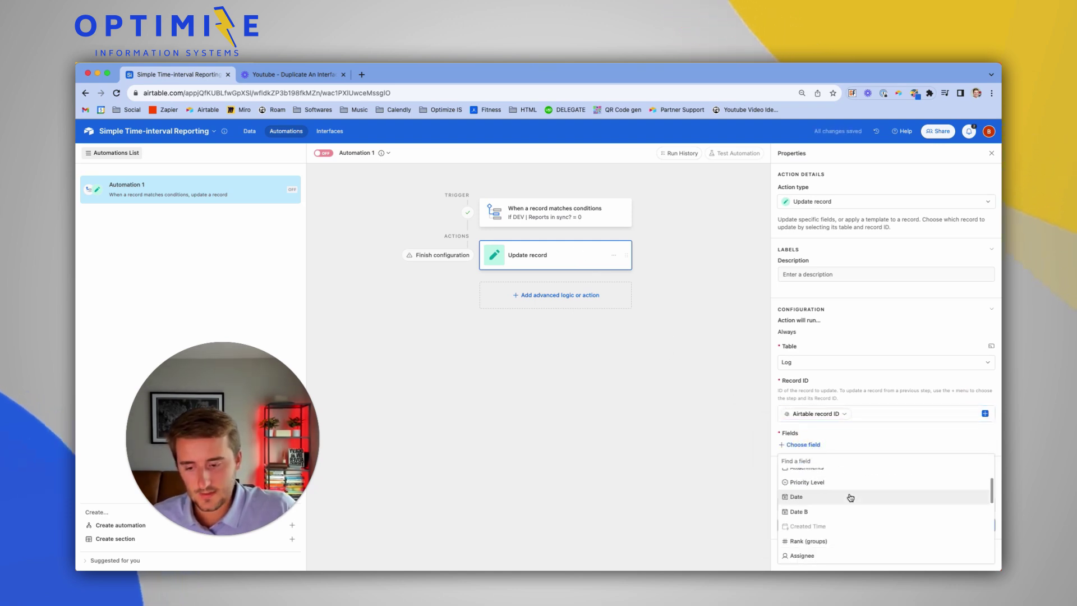
scroll(849, 517, "up", 5)
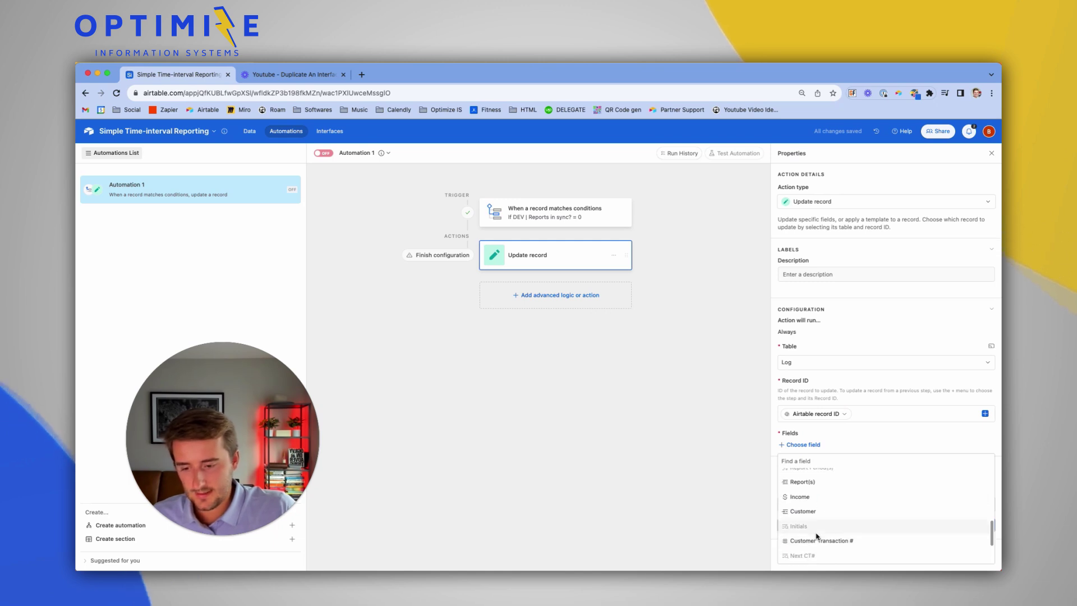
left_click(802, 510)
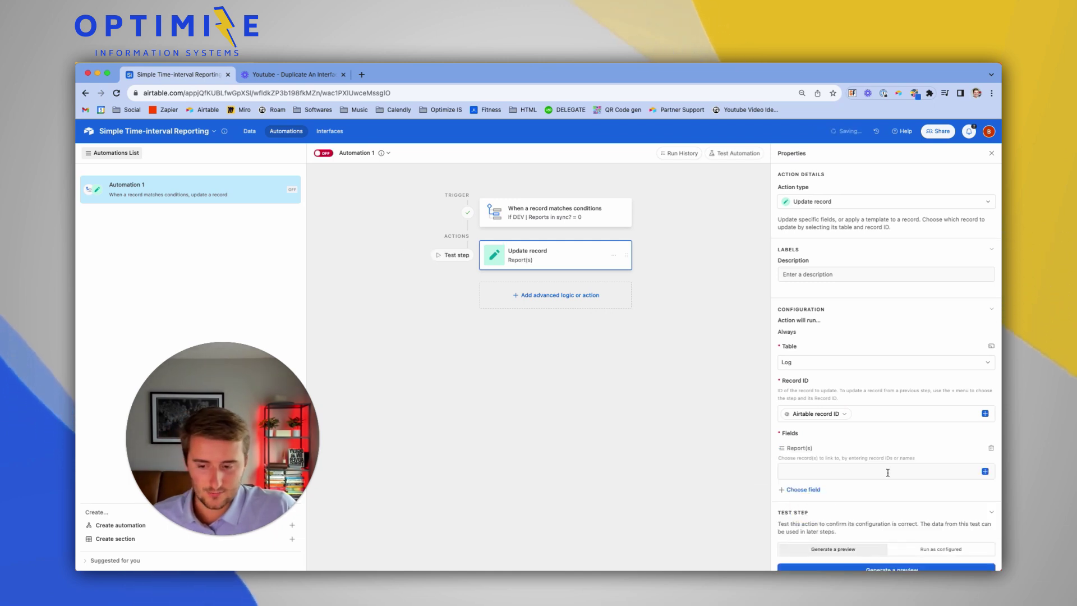
left_click(988, 474)
type("report")
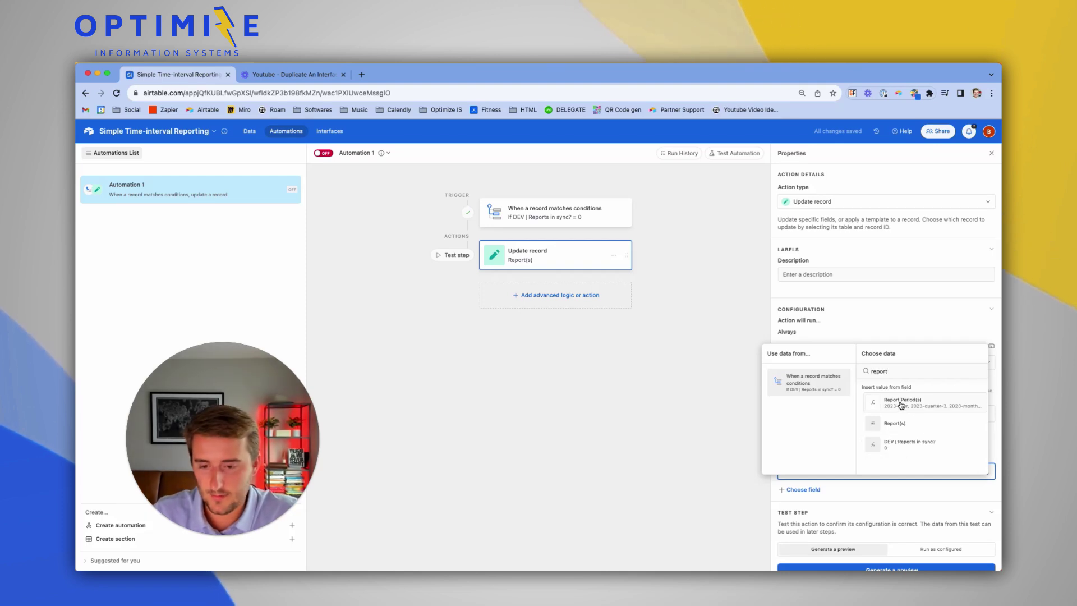
left_click(901, 403)
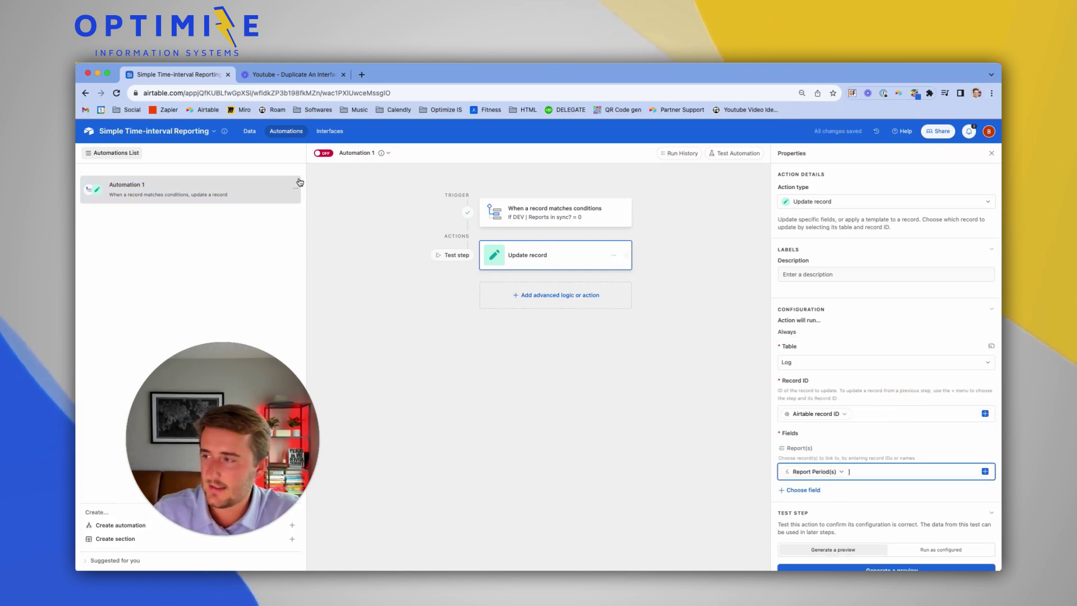
left_click(324, 153)
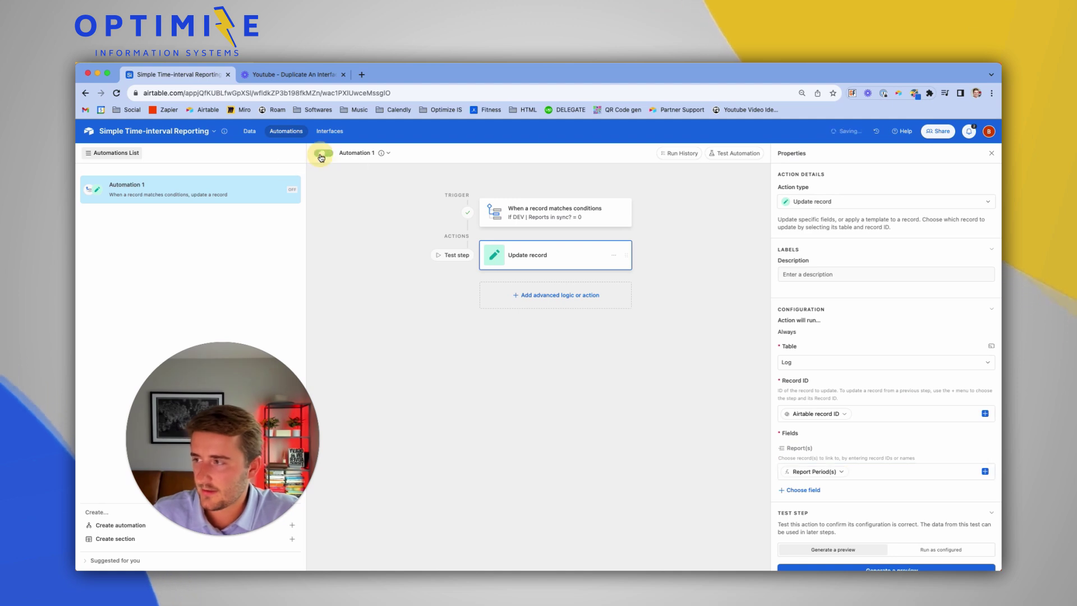
left_click(355, 154)
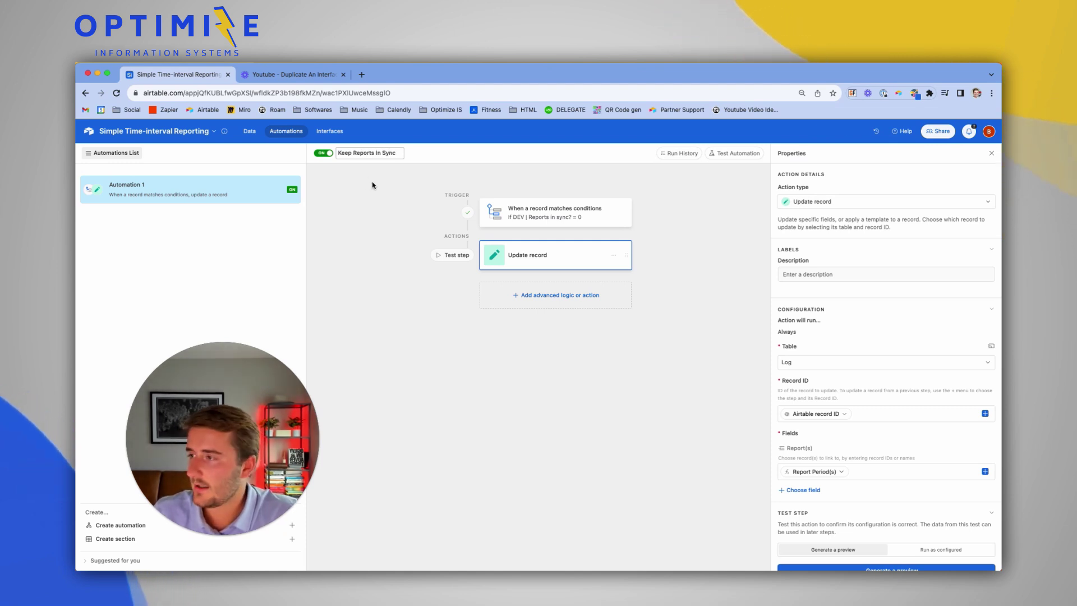
- Return to the Log table's data grid
left_click(250, 131)
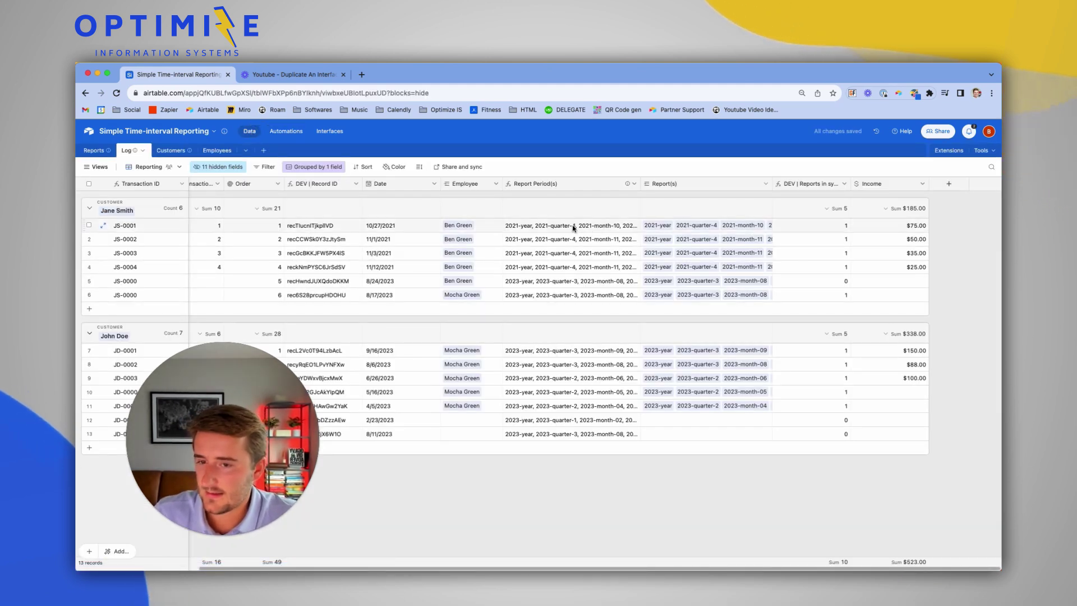
- Clear the Report(s) links in all 13 Log rows
left_click_drag(705, 230, 745, 306)
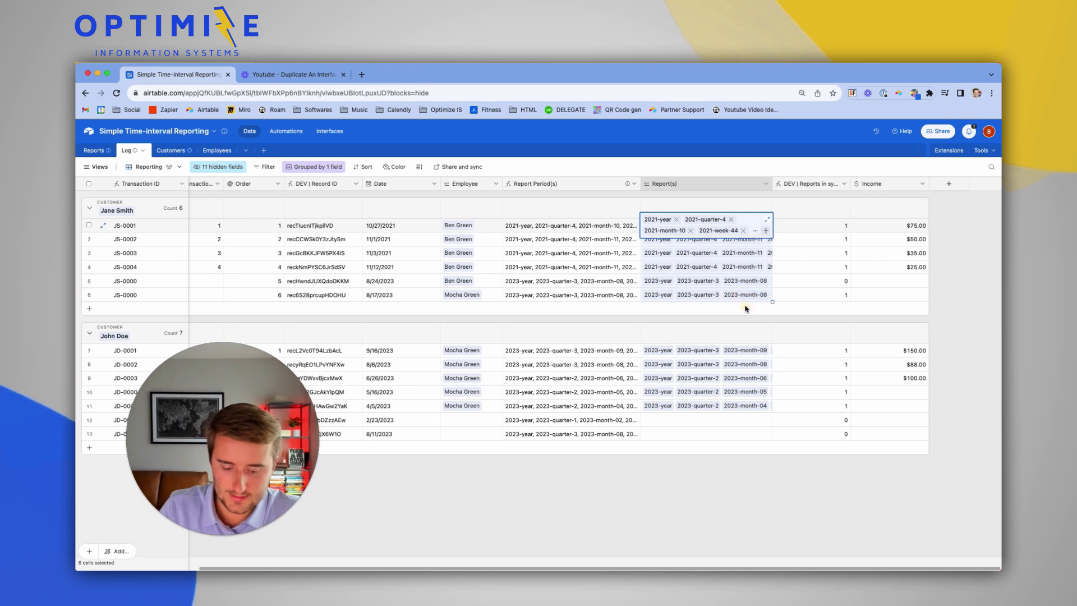
key("Delete")
left_click_drag(745, 348, 731, 443)
key("Delete")
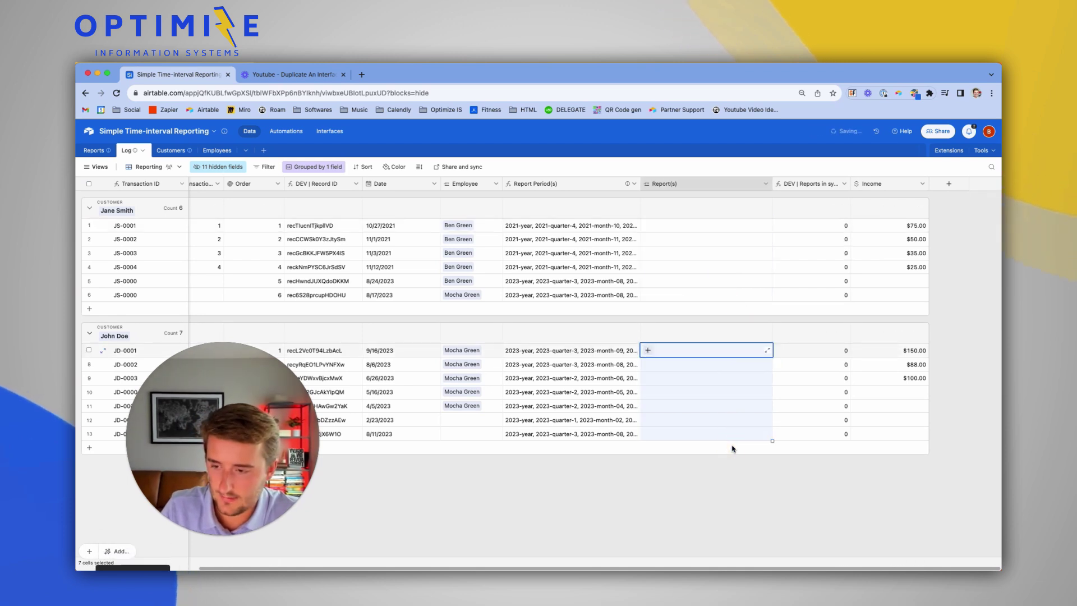
left_click(595, 404)
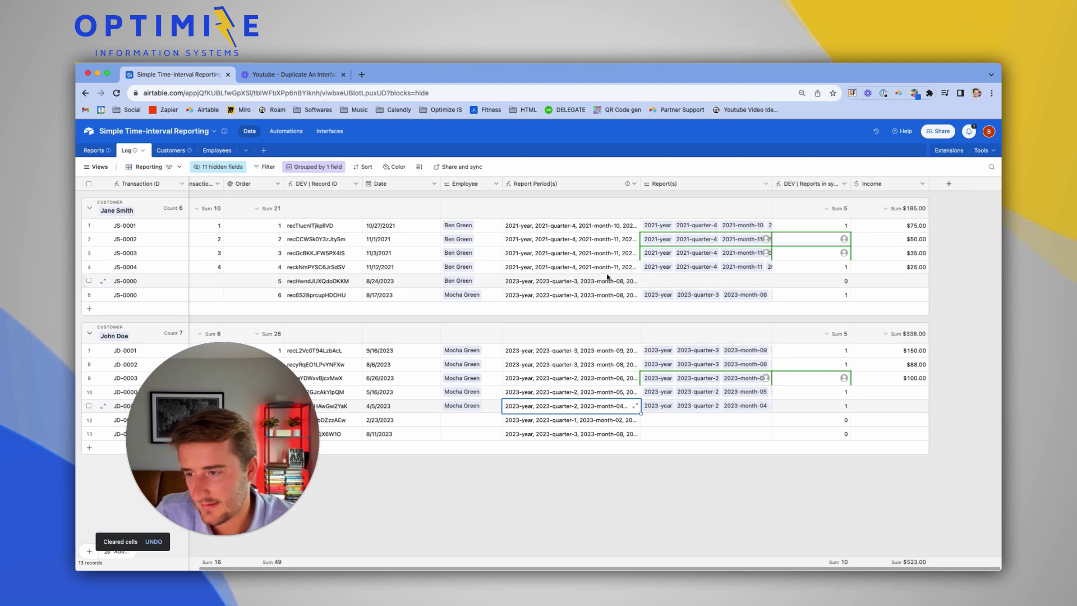
- Copy the Report Period(s) values into Report(s) for rows 1–5, 7–13 and row 5
left_click_drag(594, 225, 619, 296)
key("ctrl+c")
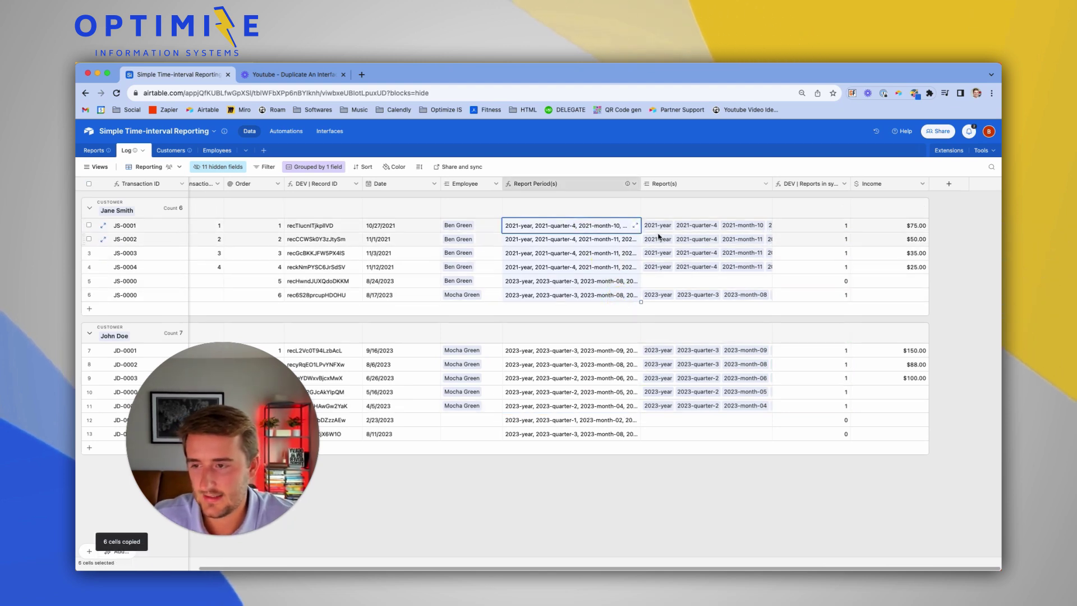
left_click(654, 225)
left_click_drag(587, 357, 608, 436)
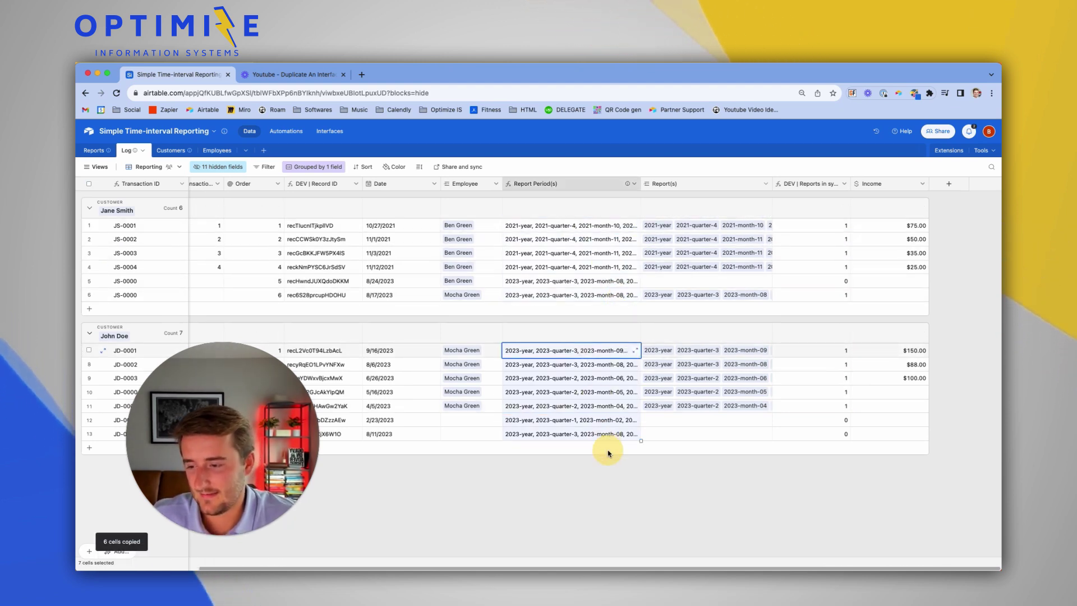
key("ctrl+c")
left_click_drag(669, 356, 670, 434)
key("ctrl+v")
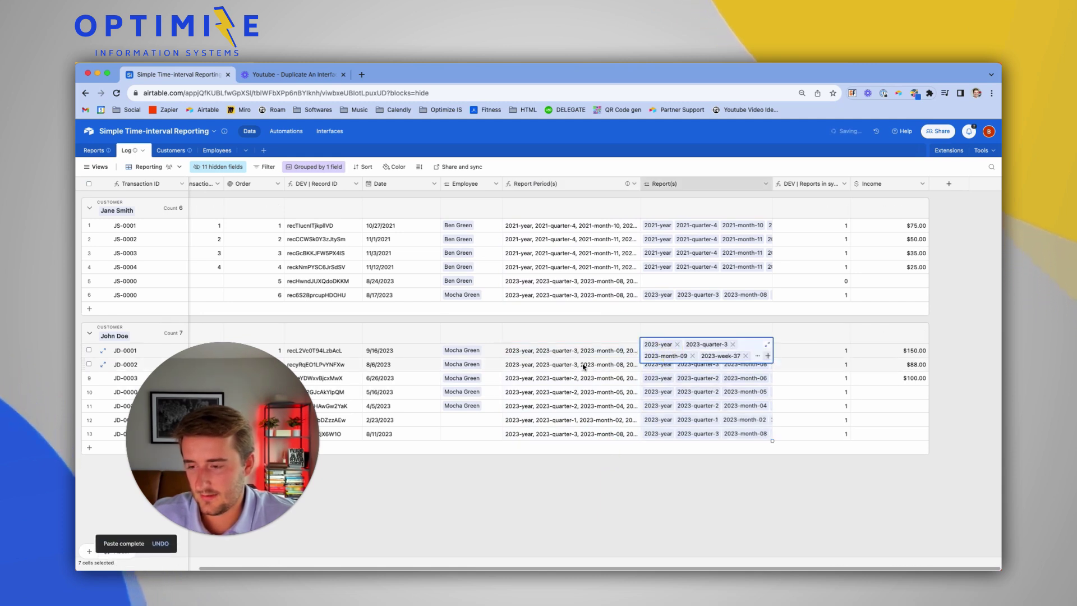
left_click(592, 280)
key("ctrl+c")
left_click(673, 281)
key("ctrl+v")
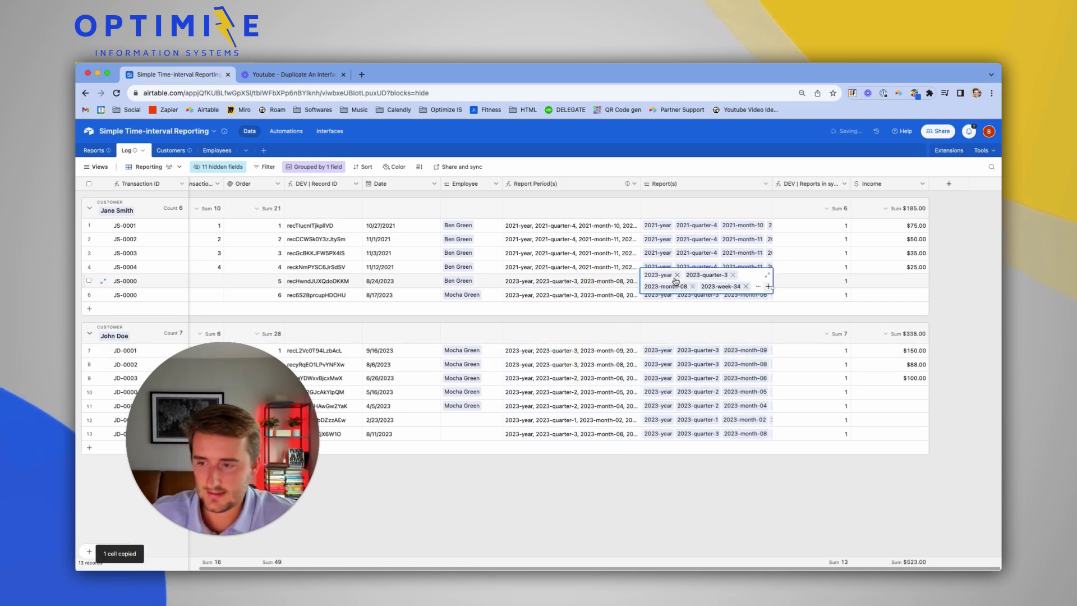
left_click(579, 266)
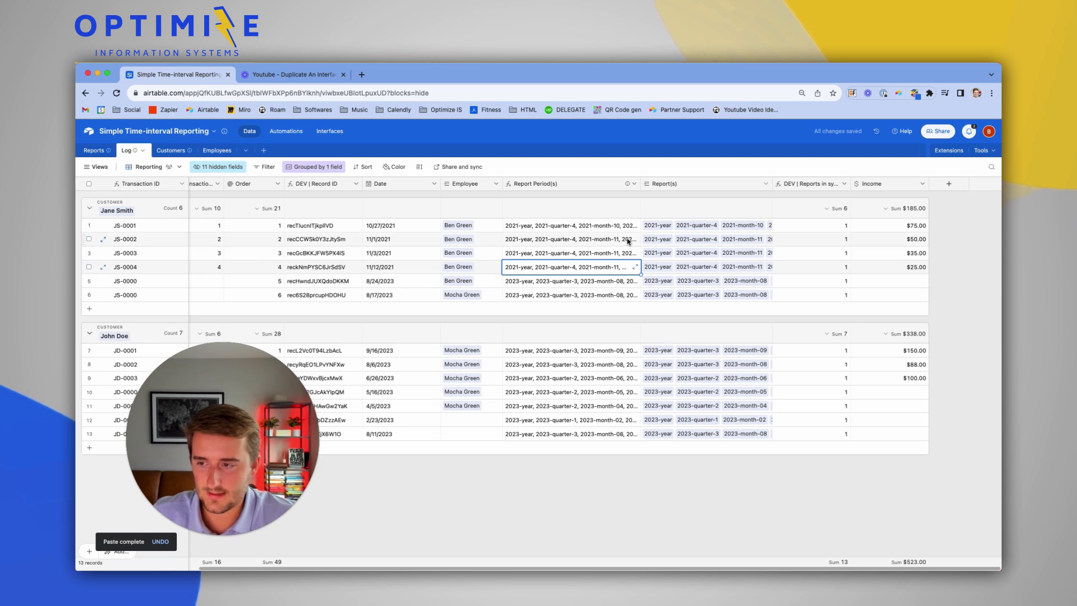
- Change dates: row 2 to 11/18/2021, row 4 to 11/22/2021, row 8 to 8/18/2023
left_click(387, 240)
left_click(388, 242)
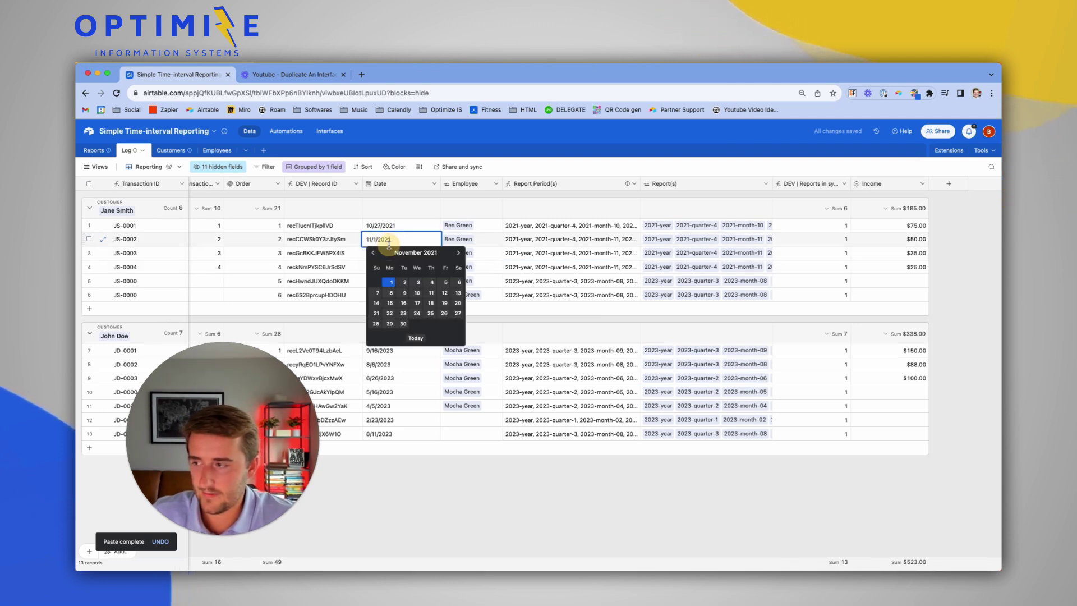
left_click(429, 303)
left_click(396, 268)
left_click(396, 268)
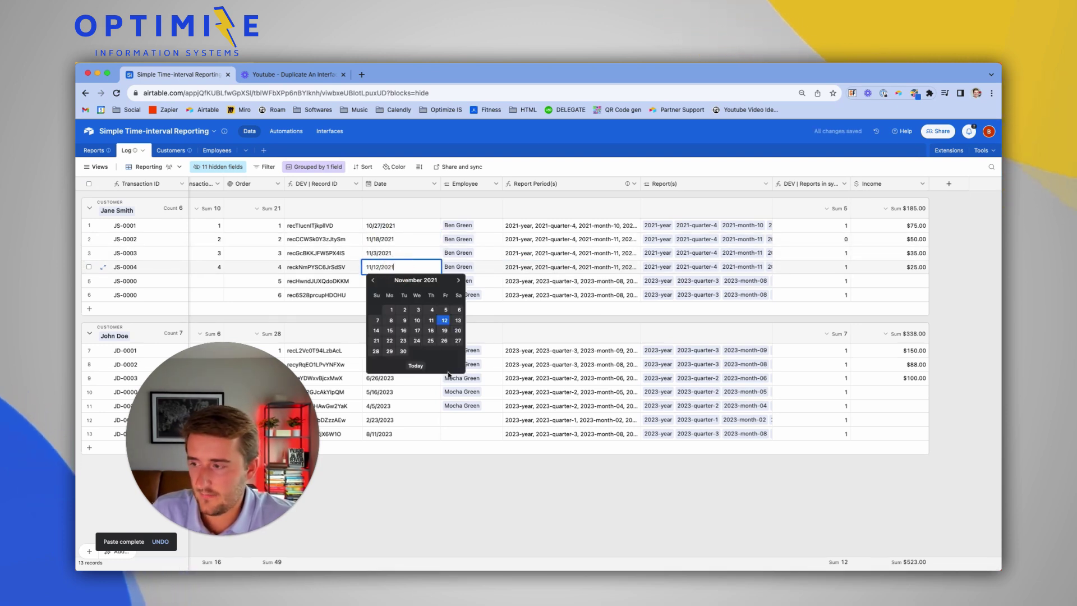
left_click(390, 341)
left_click(408, 366)
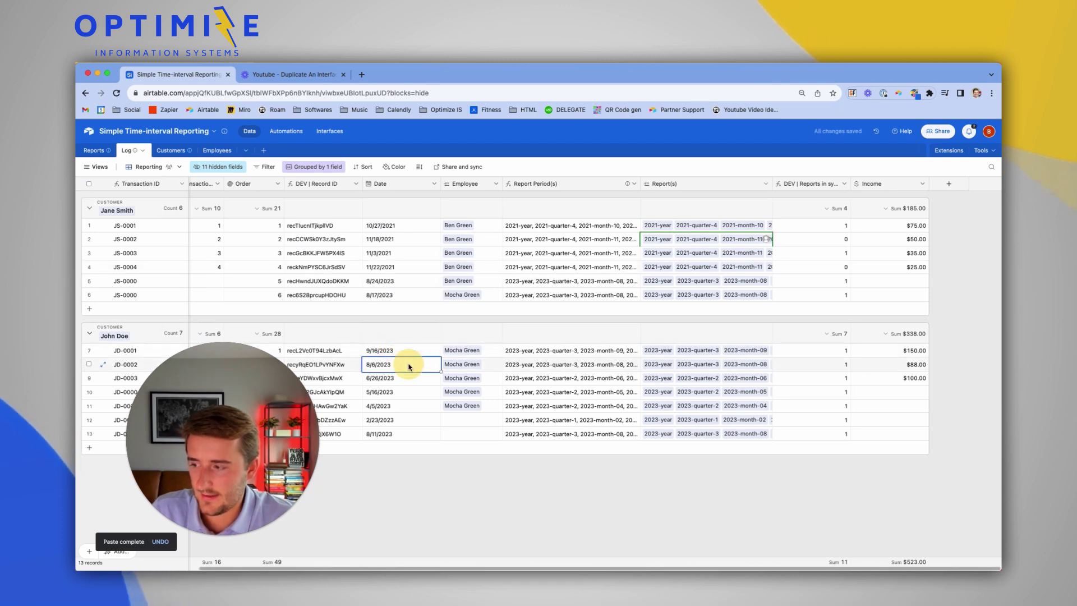
left_click(408, 365)
left_click(444, 425)
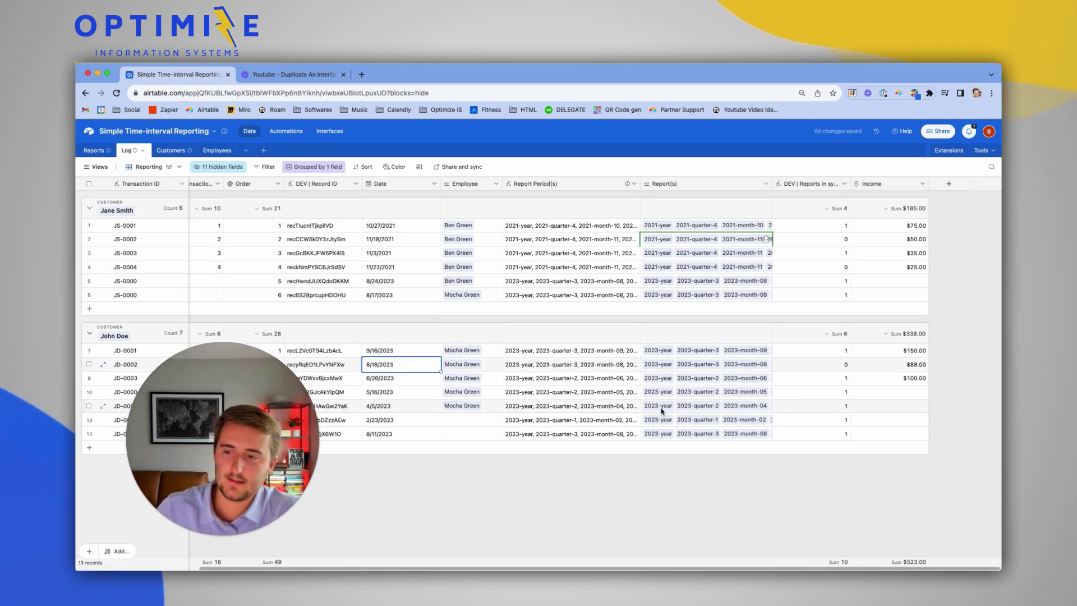
- Check the sync status of rows 2 and 4 and change row 4's date to 11/10/2021
left_click(836, 269)
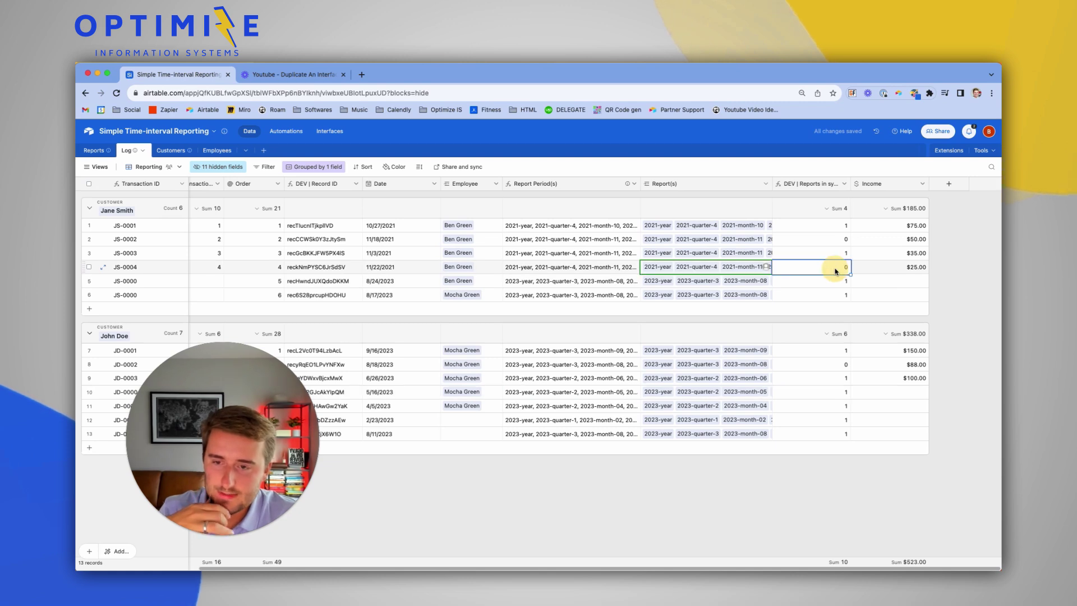
left_click(824, 240)
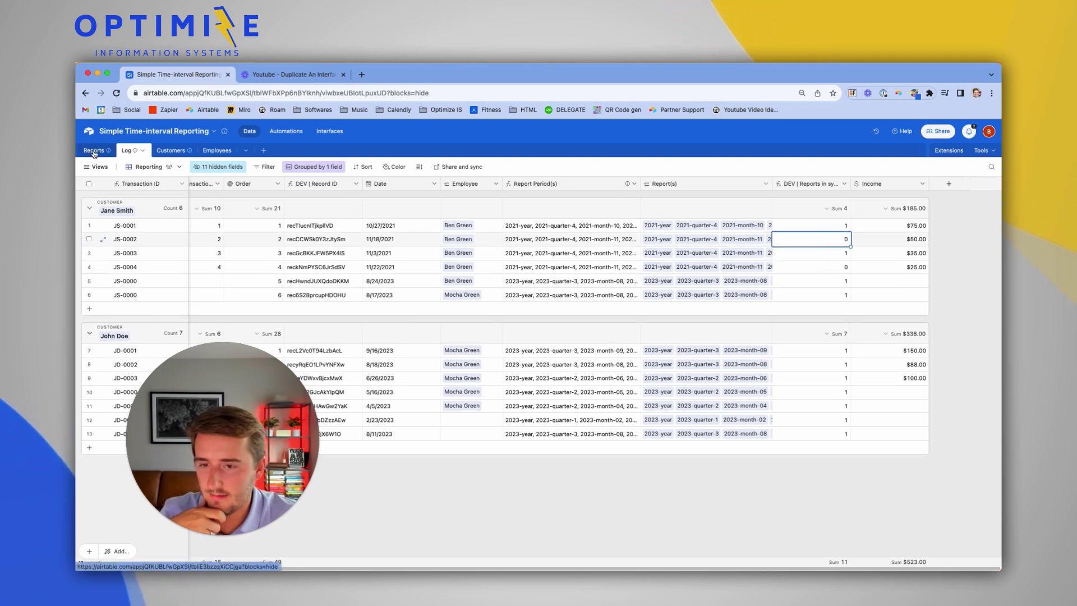
left_click(561, 267)
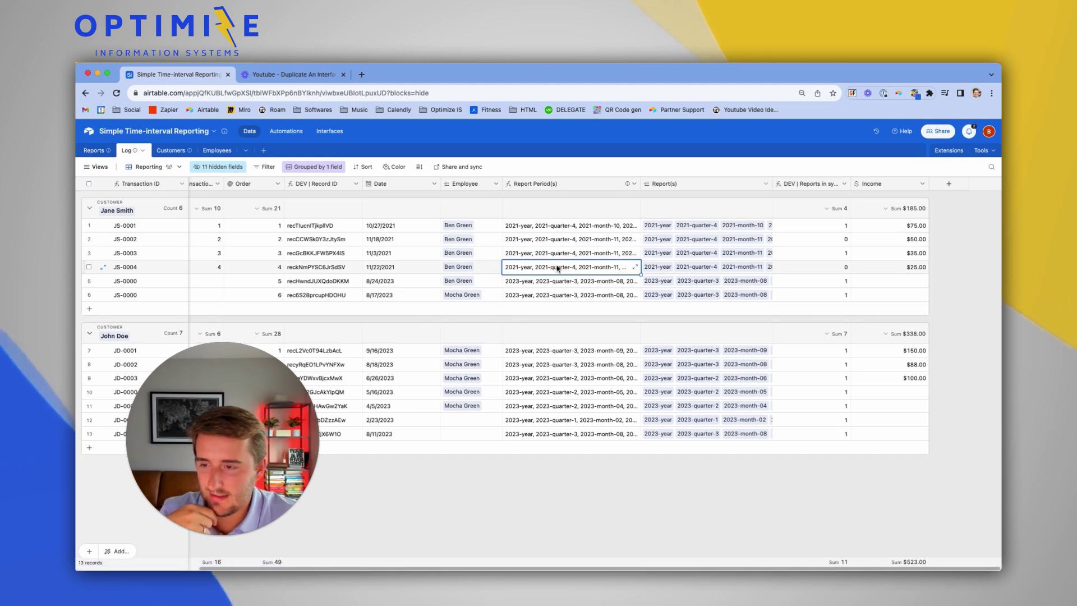
double_click(403, 268)
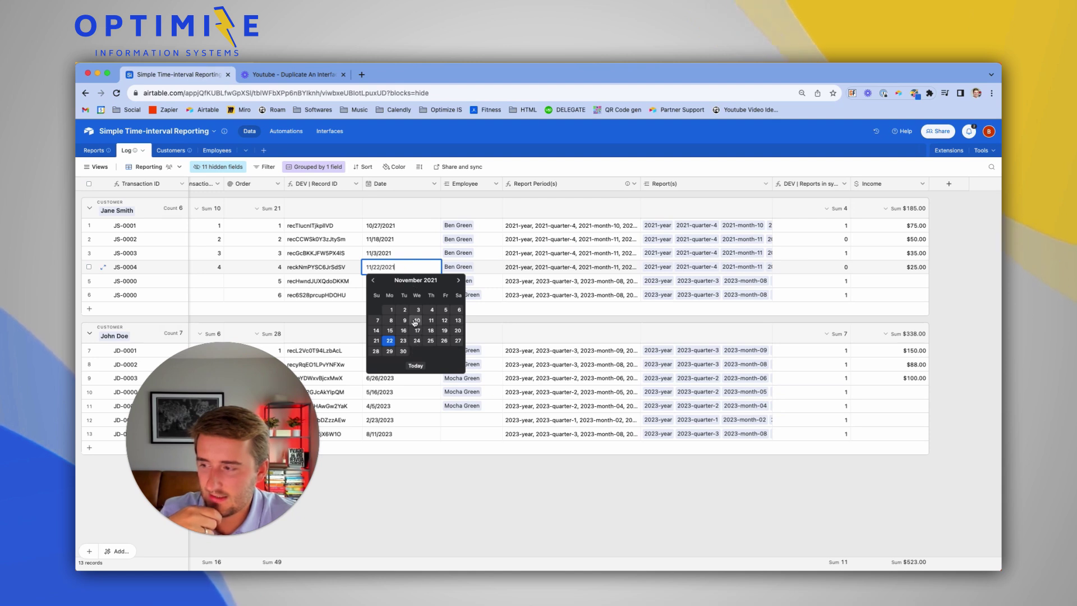
left_click(415, 321)
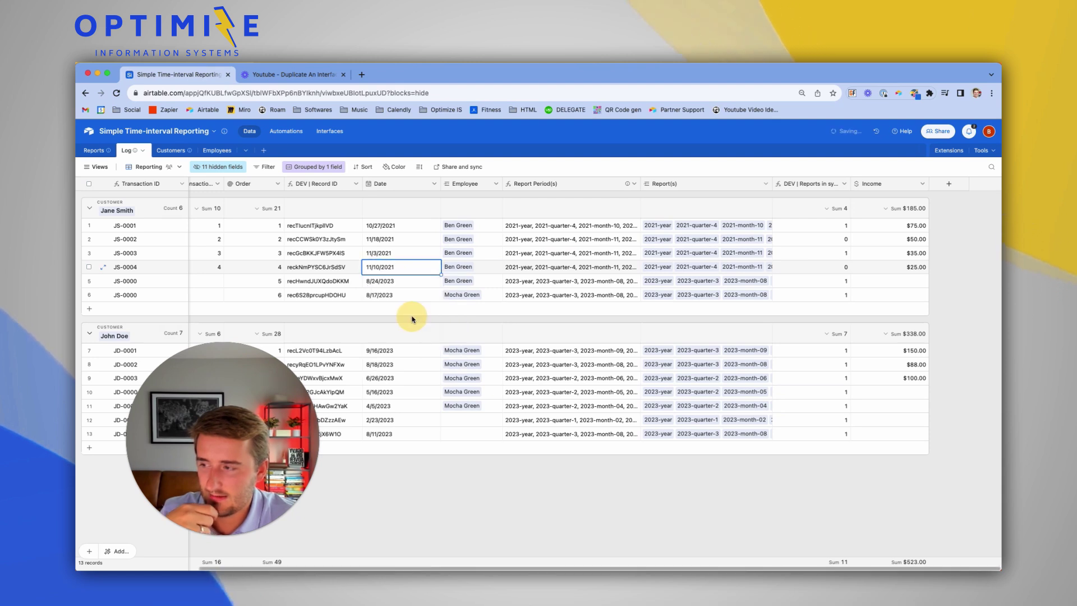
left_click(827, 268)
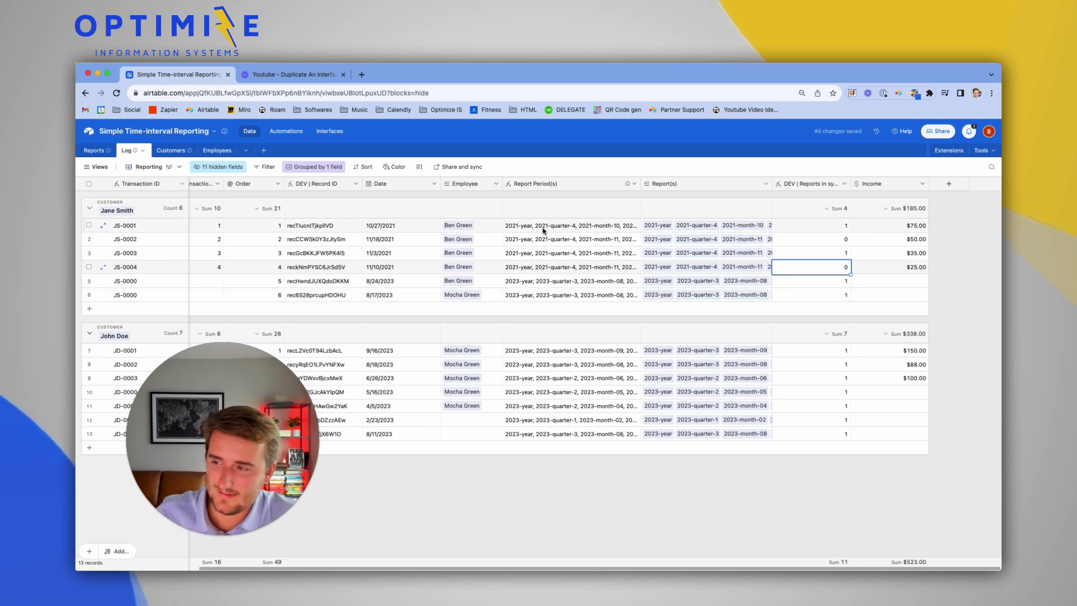
- Copy rows 1–6 Report Period(s) values into their Report(s) cells
left_click_drag(538, 225, 558, 292)
key("super+c")
left_click(688, 226)
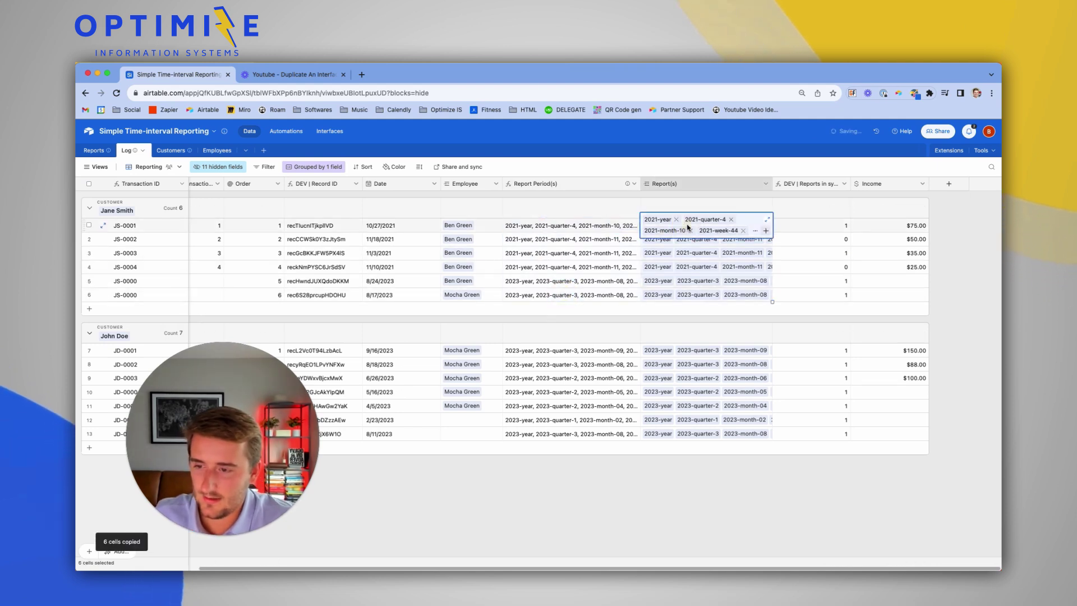
key("super+v")
left_click(554, 253)
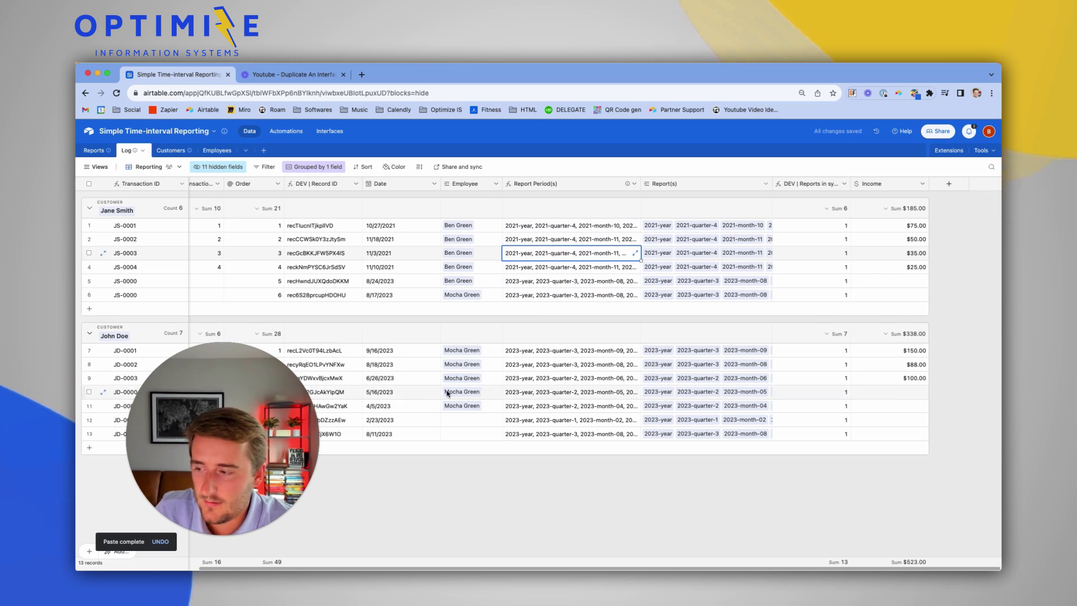
- Change row 9's date to 6/23/2023 and assign Navy Green as row 12's employee
left_click(432, 378)
left_click(431, 378)
left_click(449, 451)
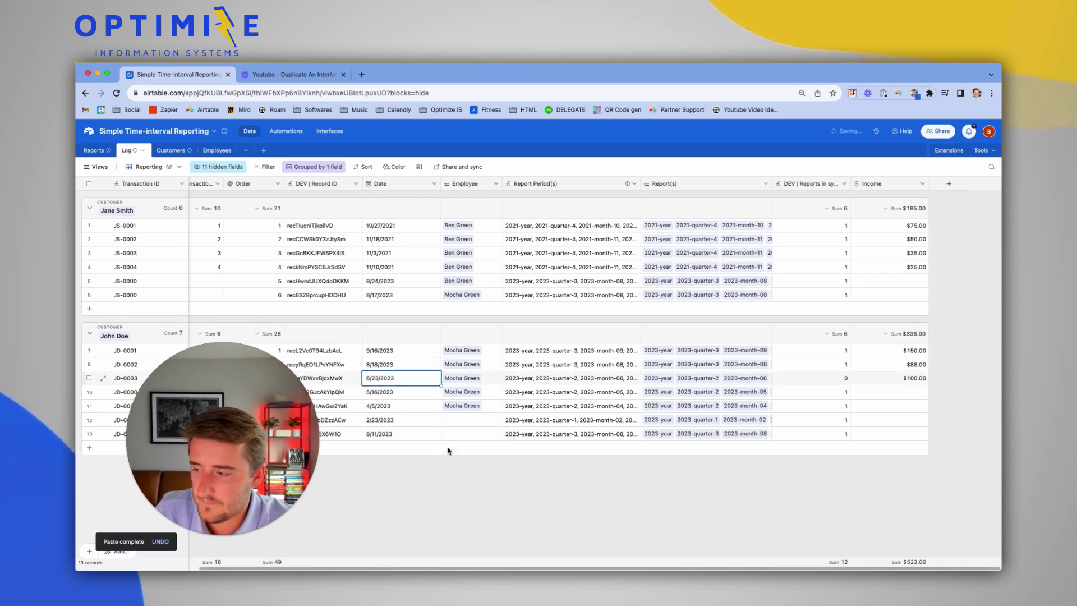
left_click(448, 419)
left_click(449, 420)
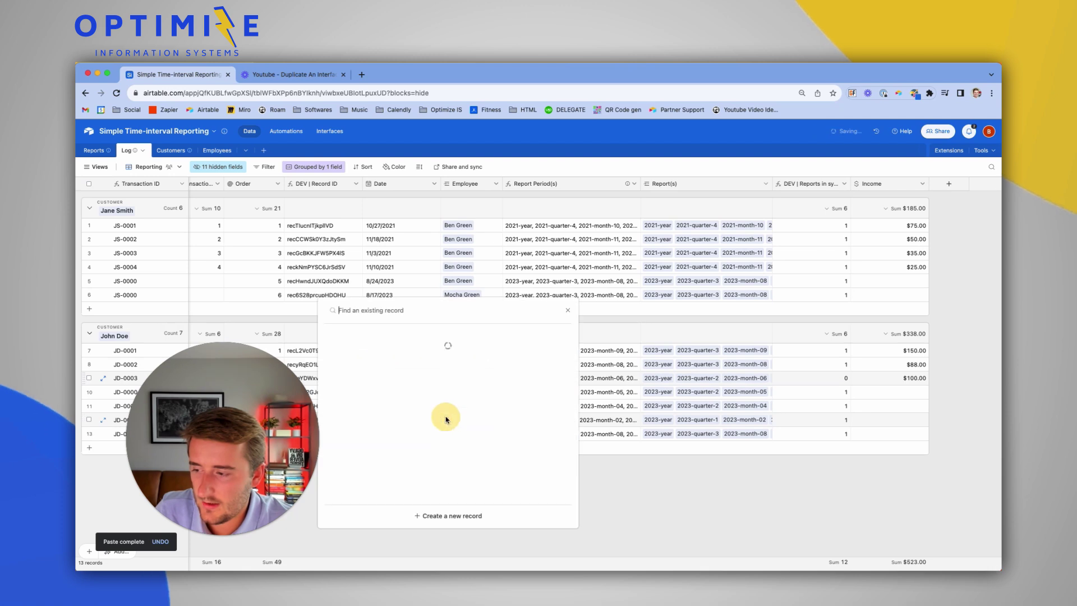
left_click(376, 382)
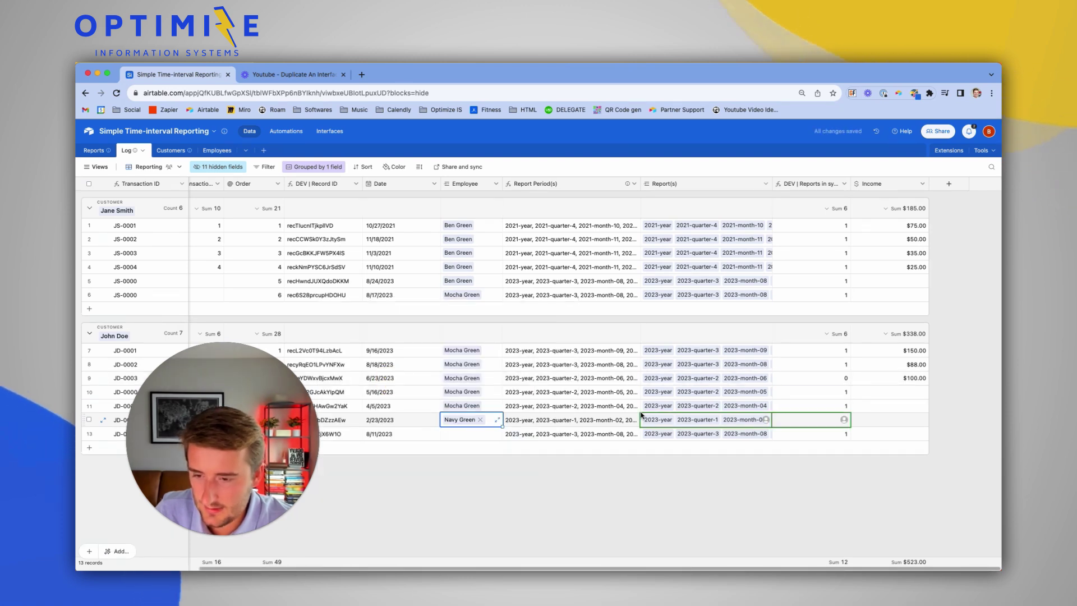
- Resize the Report Period(s) and Report(s) columns to inspect JD-0003's linked reports
left_click(625, 374)
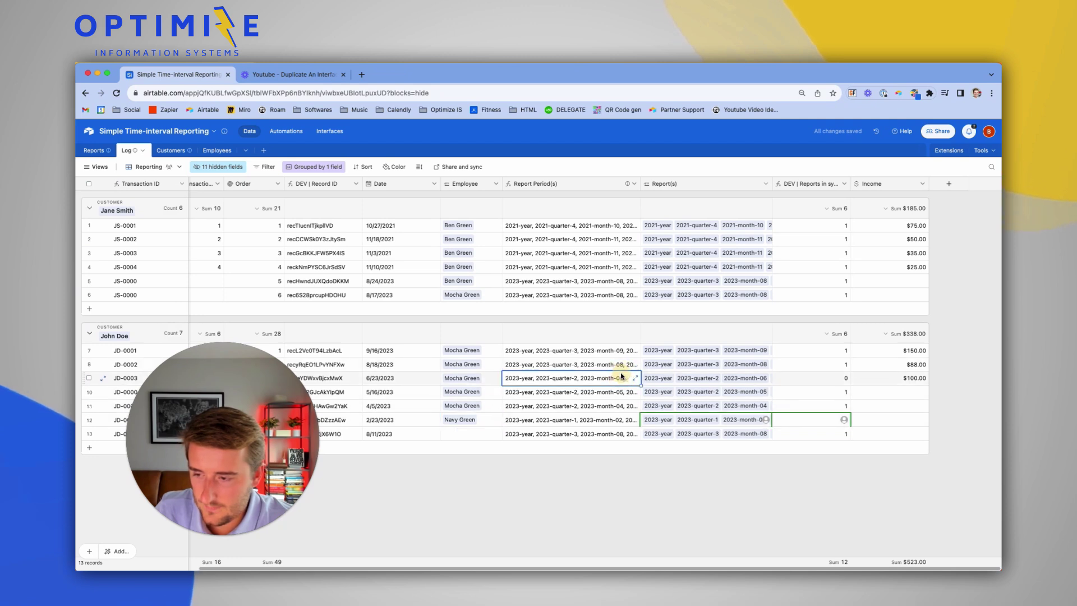
left_click_drag(640, 183, 753, 185)
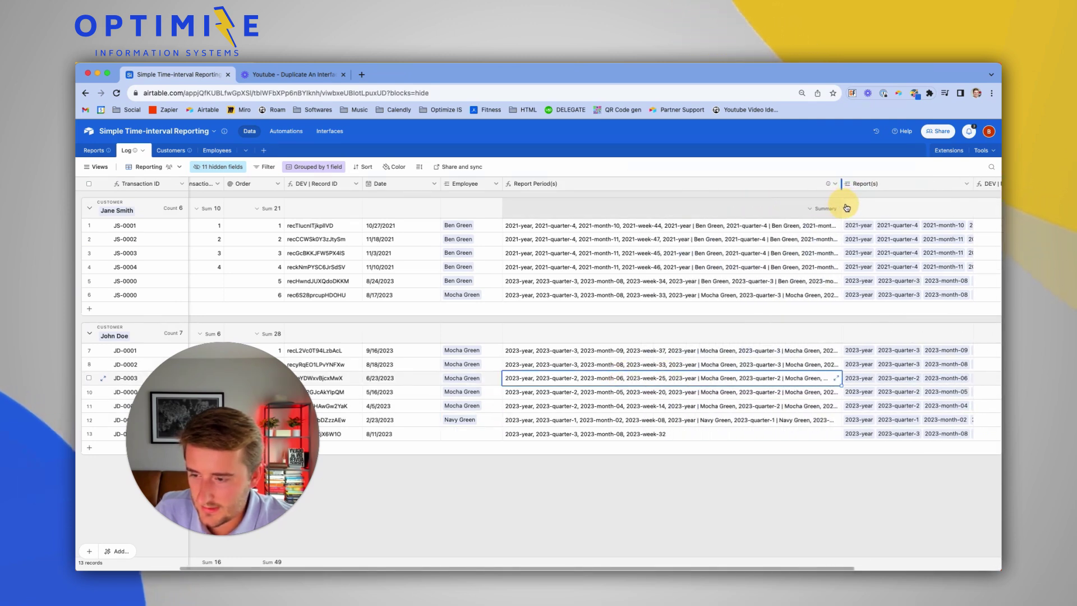
scroll(814, 256, "right", 5)
scroll(815, 256, "right", 1)
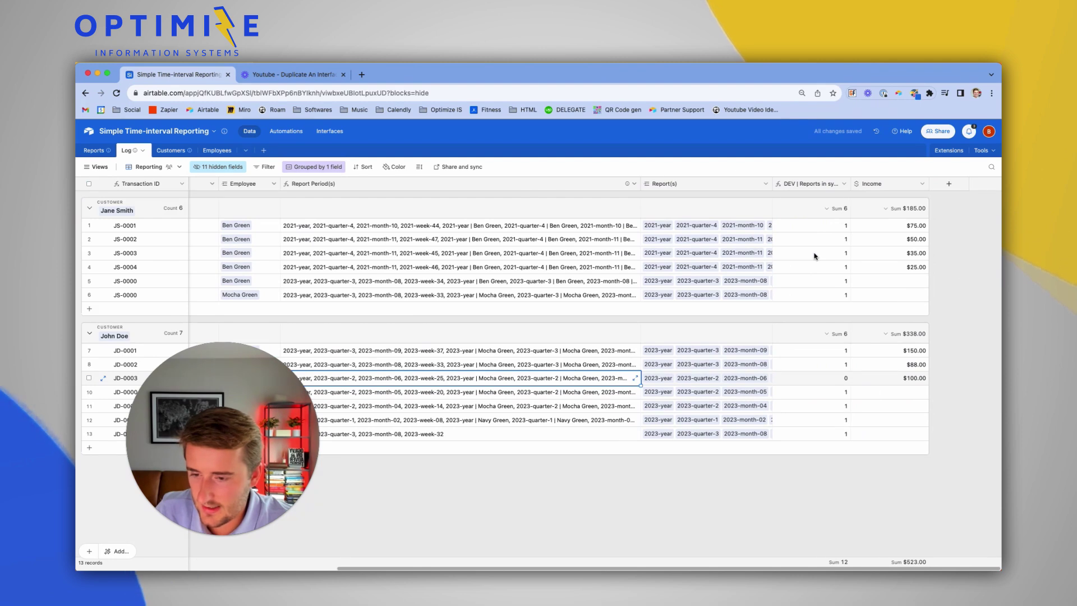
left_click_drag(773, 183, 978, 183)
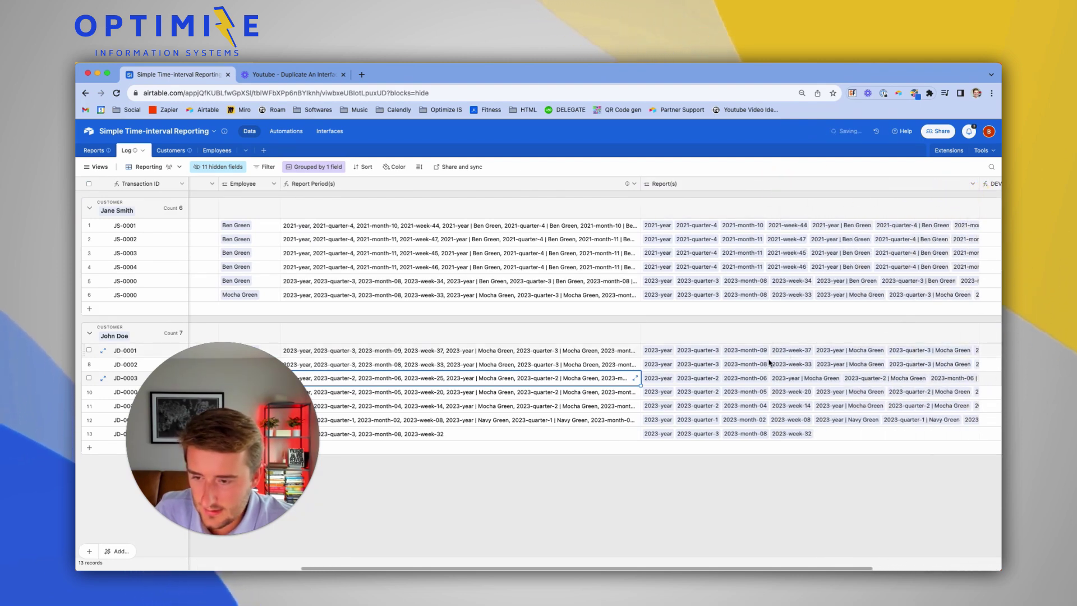
left_click(736, 377)
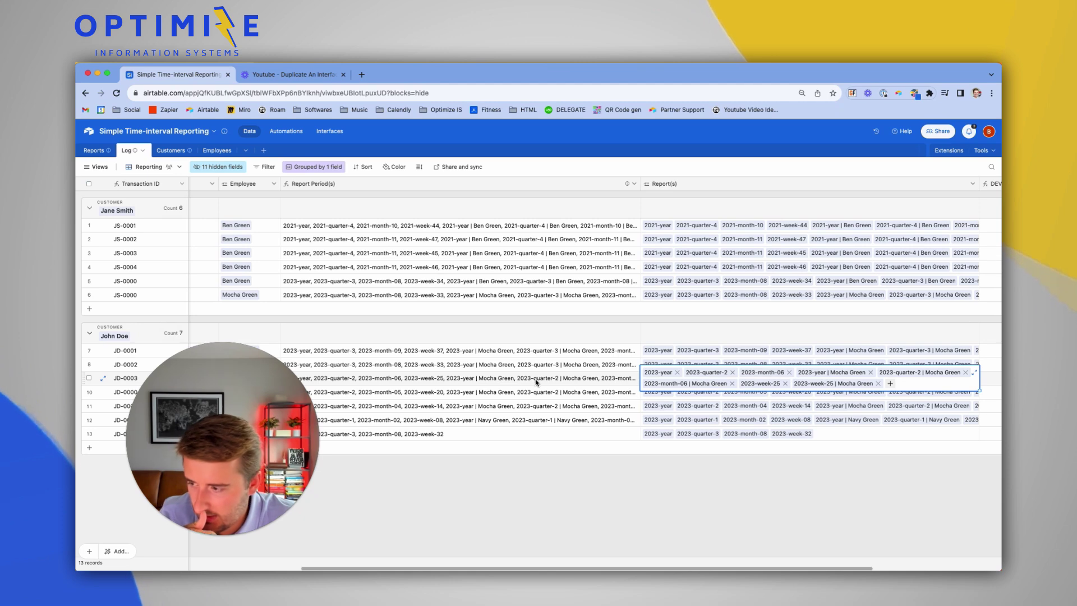
left_click(428, 384)
scroll(428, 383, "right", 5)
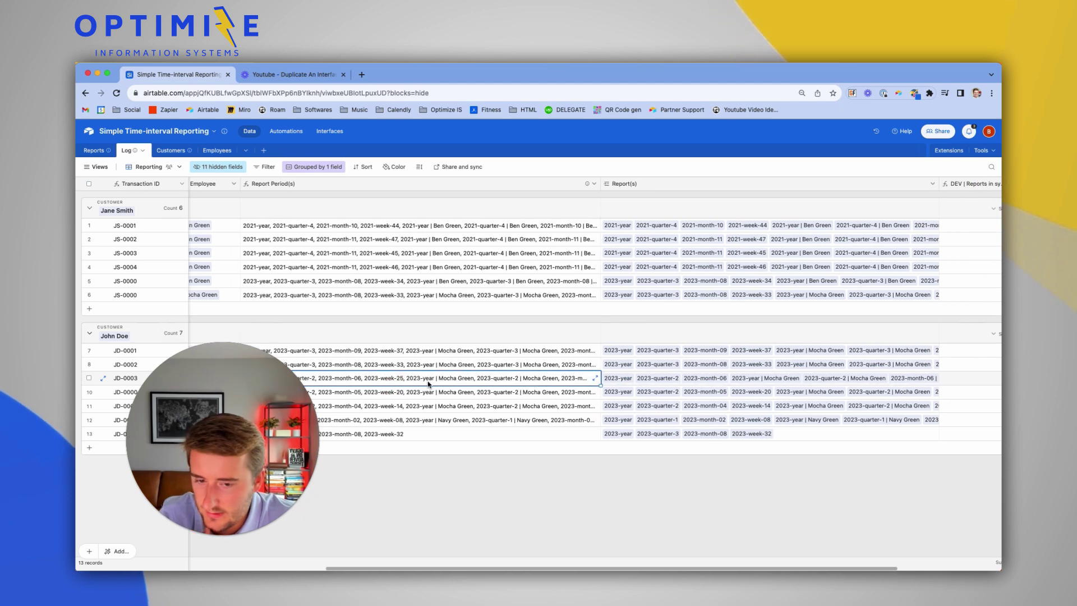
left_click_drag(510, 185, 415, 188)
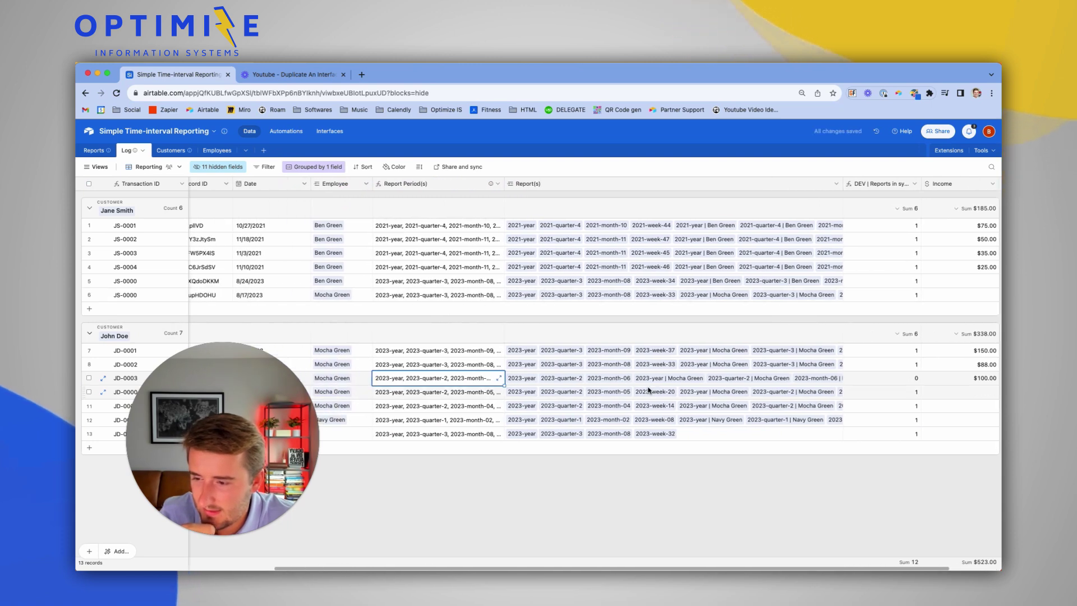
left_click(634, 384)
- Copy JD-0003's Report Period(s) value into its Report(s) cell
left_click(456, 375)
key("ctrl+c")
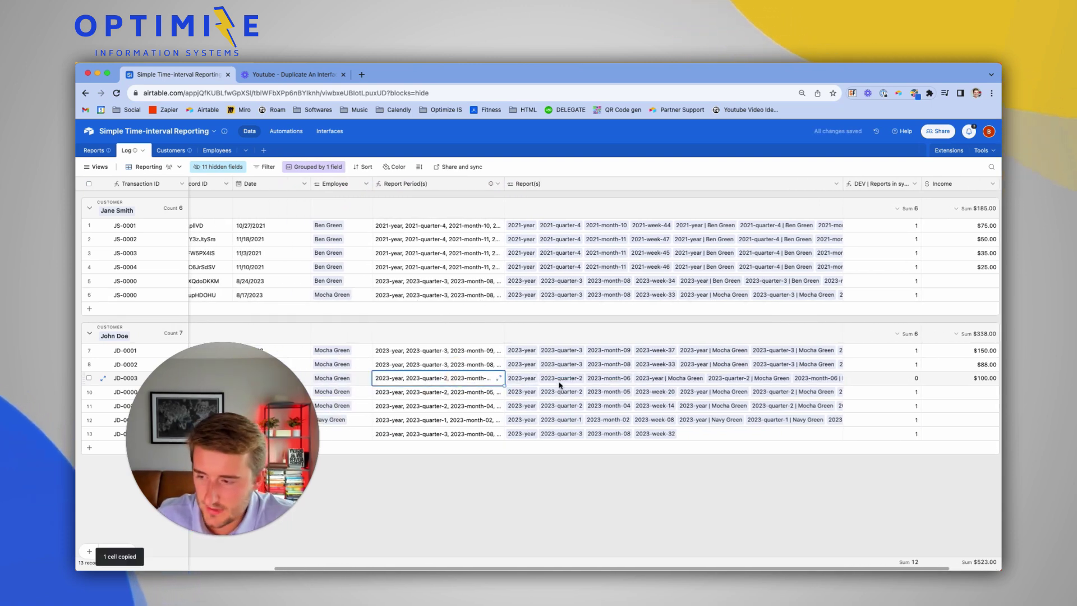
left_click(553, 377)
key("ctrl+v")
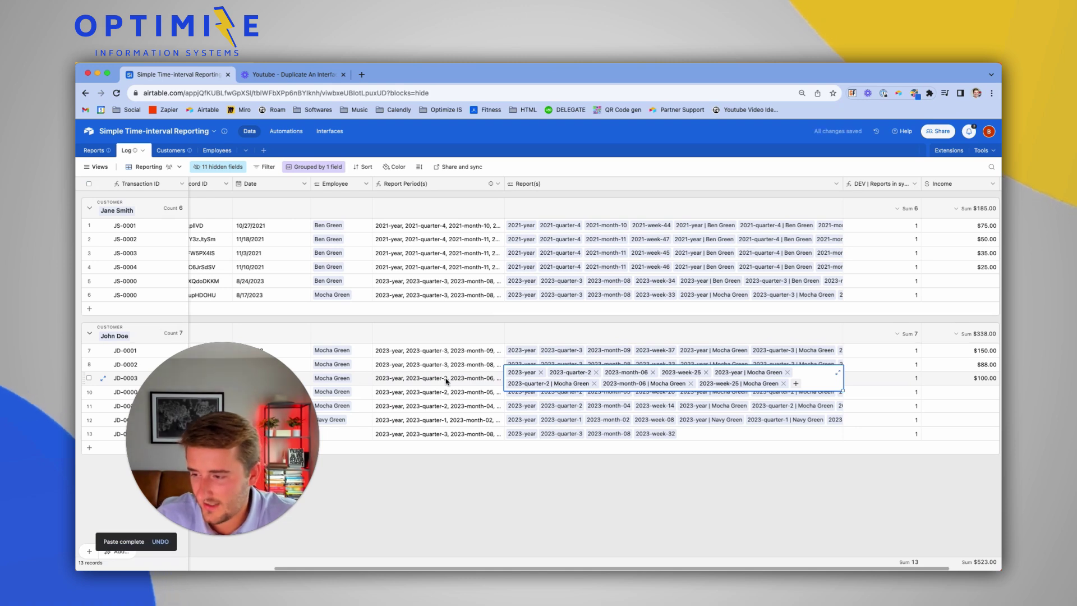
left_click(446, 378)
scroll(365, 384, "left", 2)
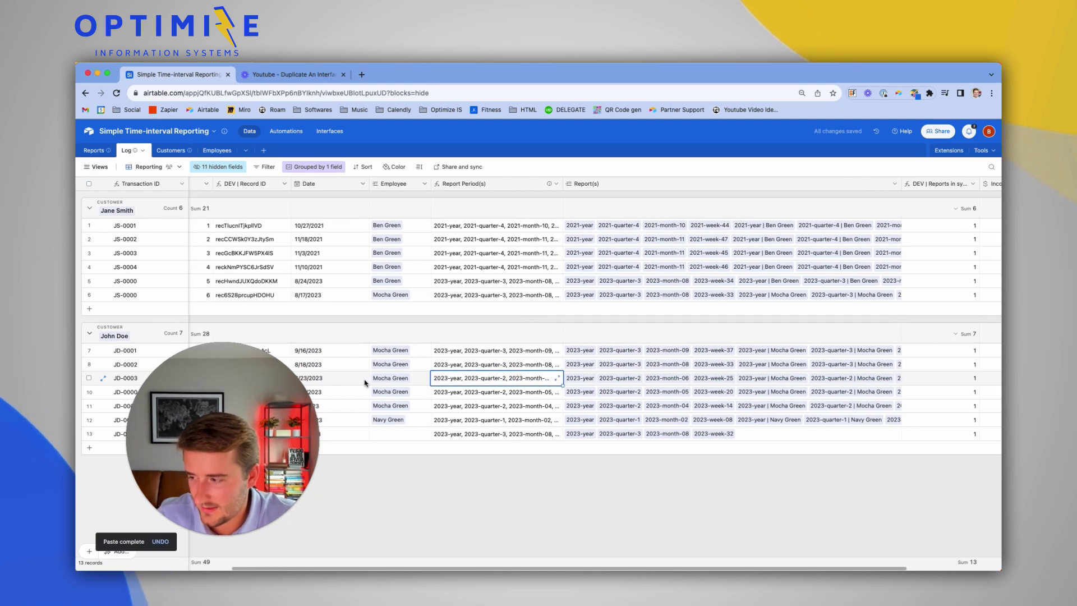
- Change JD-0002's date to 8/10/2023 and JD-0003's date to 6/1/2023
double_click(335, 366)
key("Escape")
left_click(516, 390)
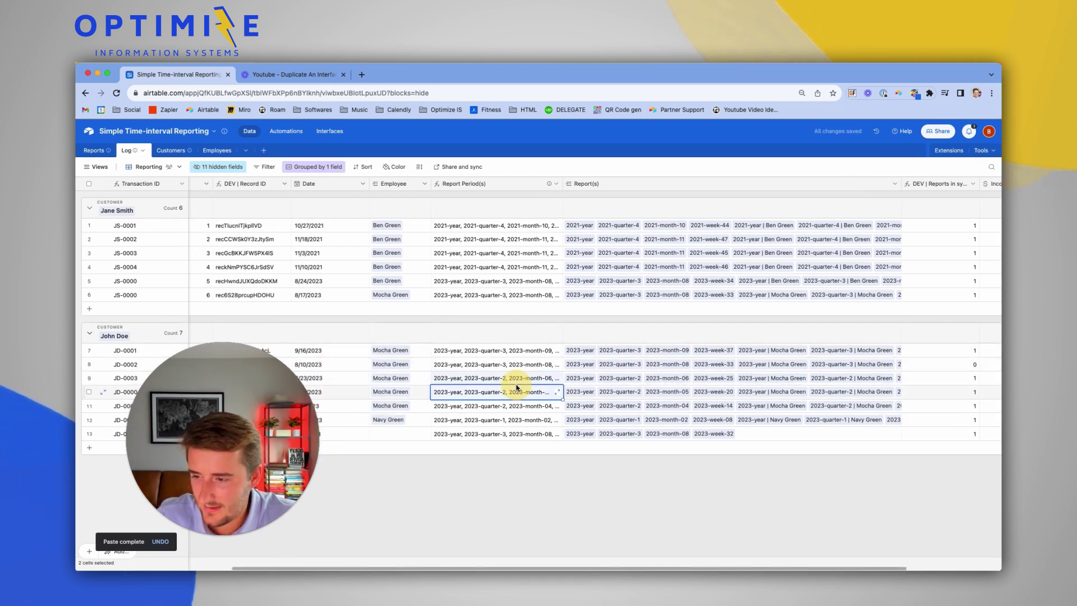
scroll(512, 385, "right", 2)
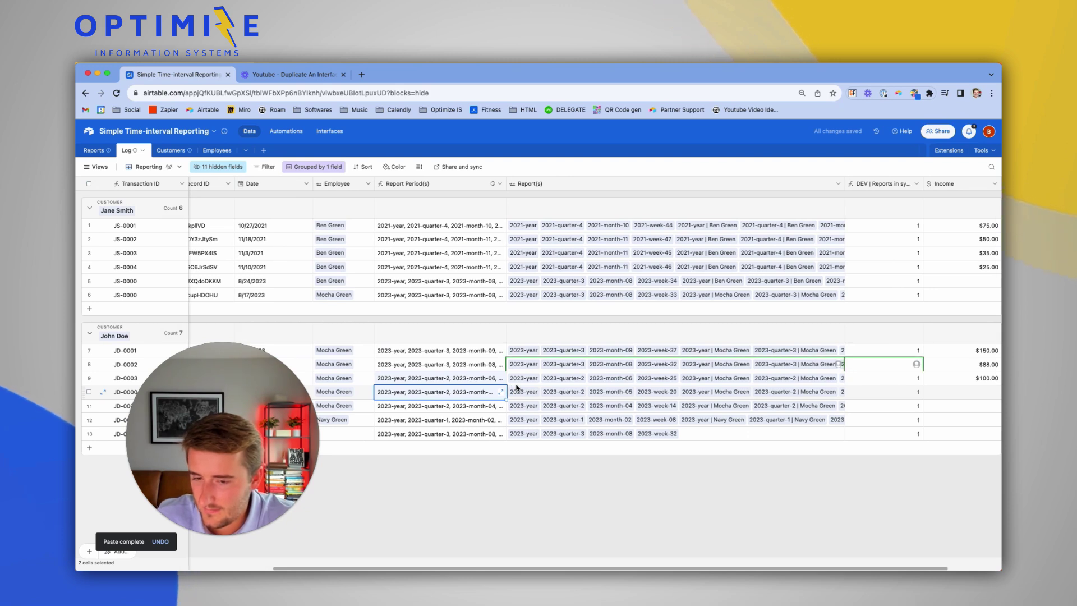
scroll(482, 387, "left", 2)
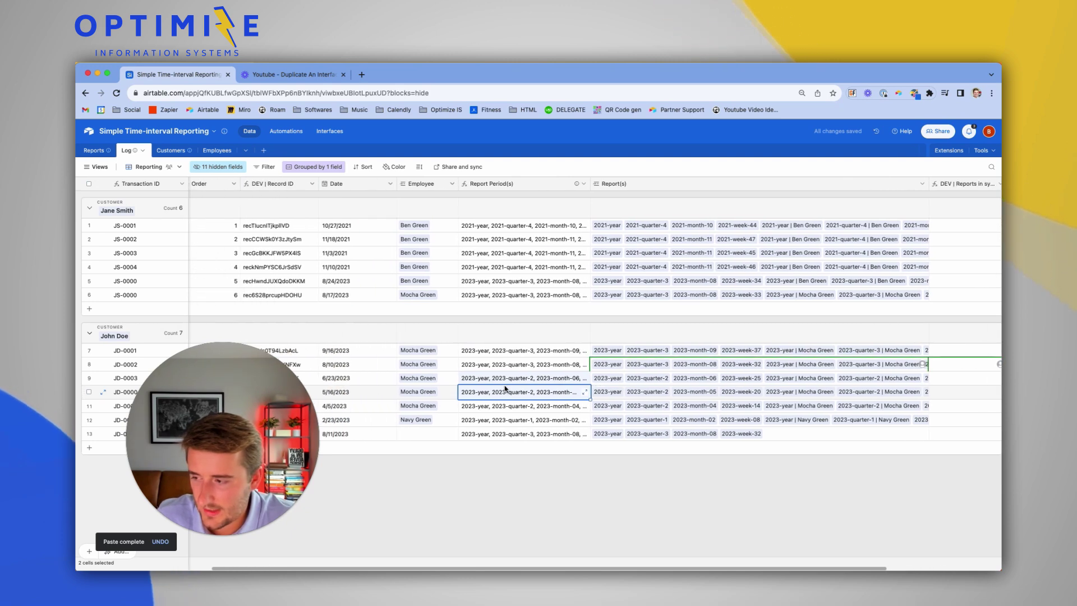
double_click(368, 378)
key("Escape")
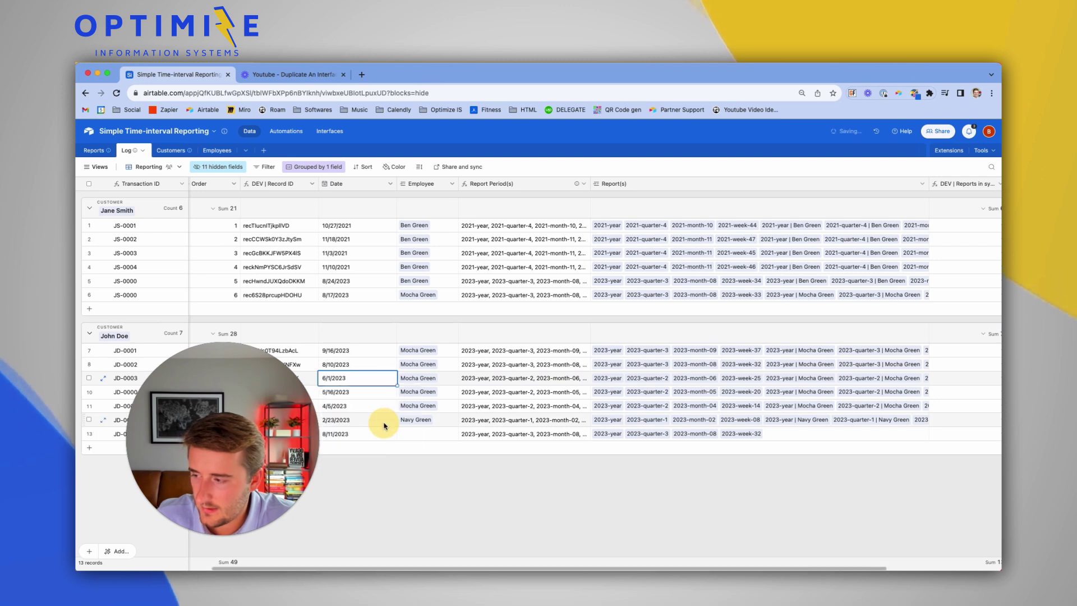
left_click(466, 415)
scroll(471, 415, "right", 2)
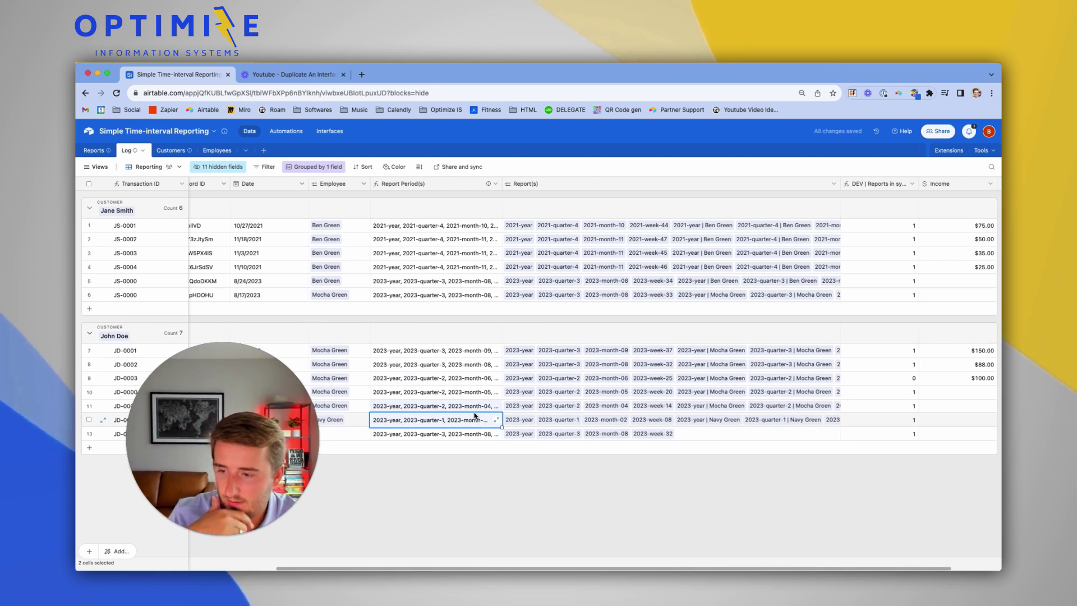
left_click(460, 410)
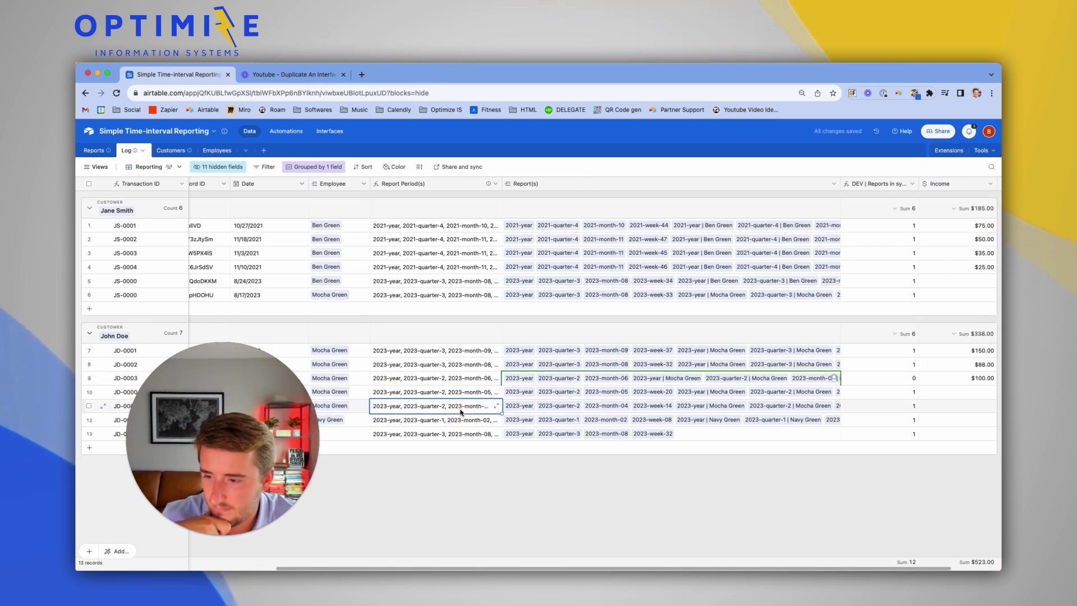
- Assign an employee to row 13 from the linked-record picker
left_click(634, 375)
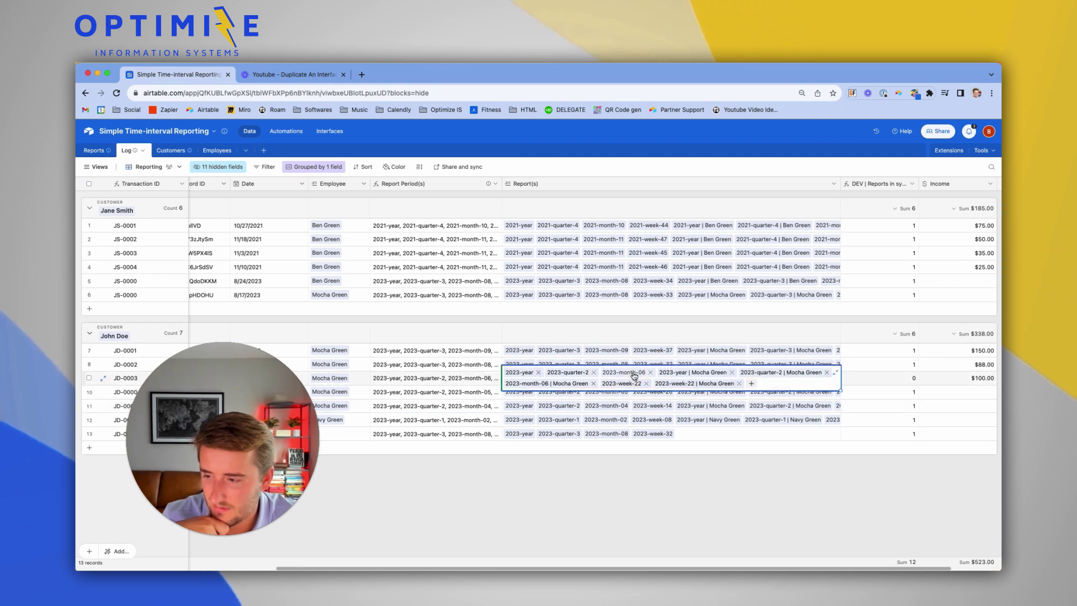
scroll(613, 376, "left", 5)
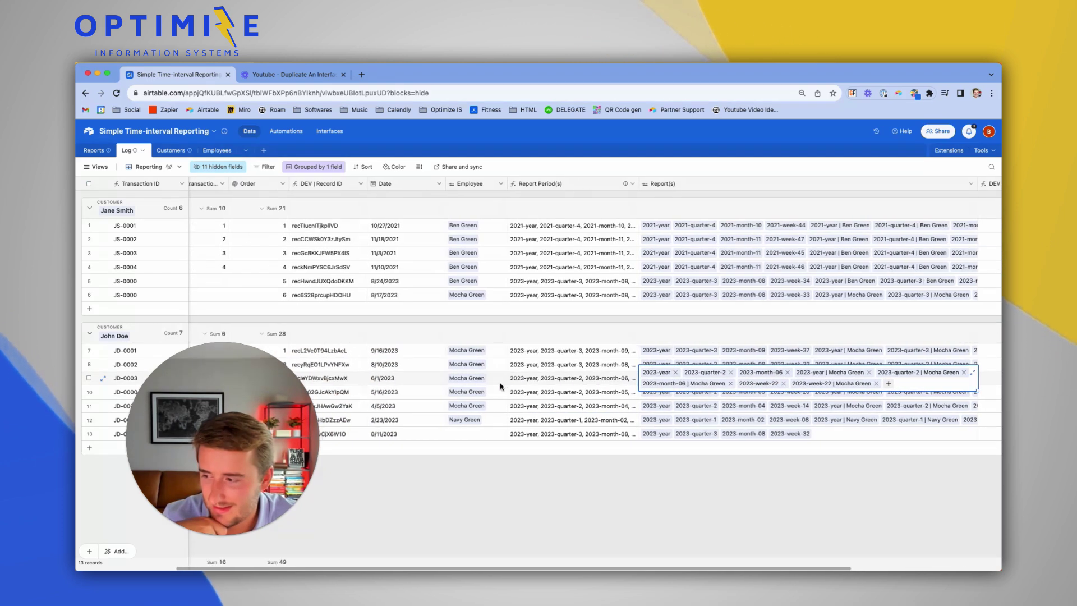
left_click(457, 436)
left_click(456, 433)
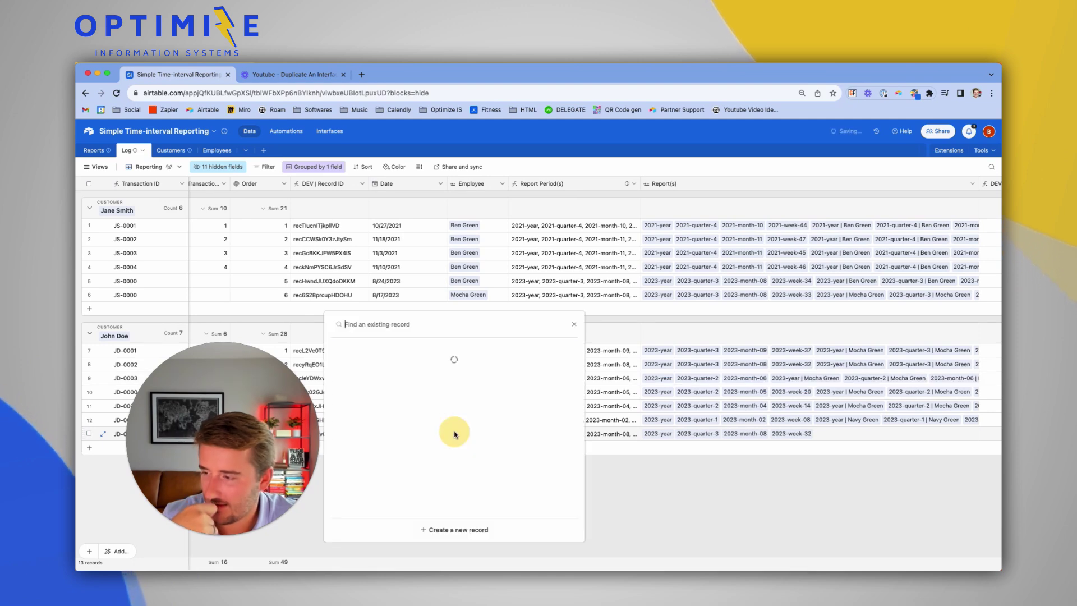
left_click(464, 409)
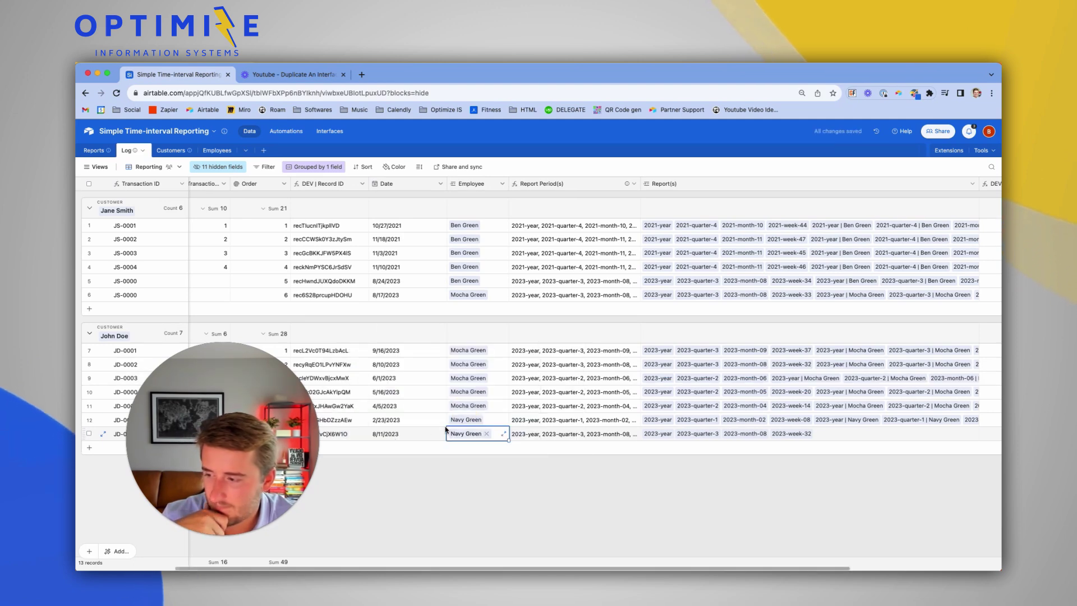
- Set row 13's date to 8/6/2023
scroll(505, 427, "right", 7)
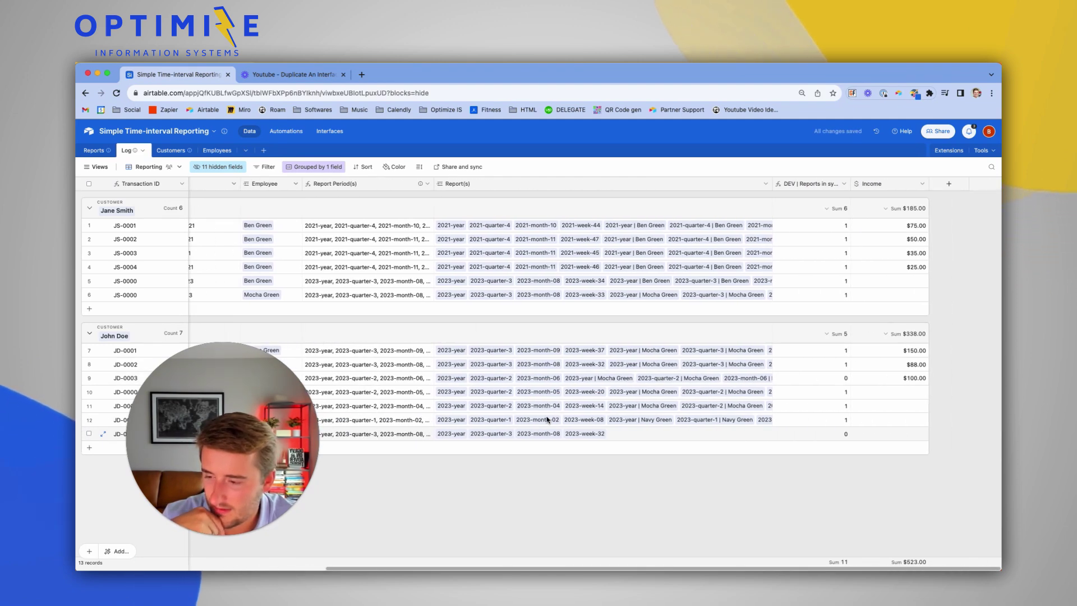
scroll(493, 432, "left", 6)
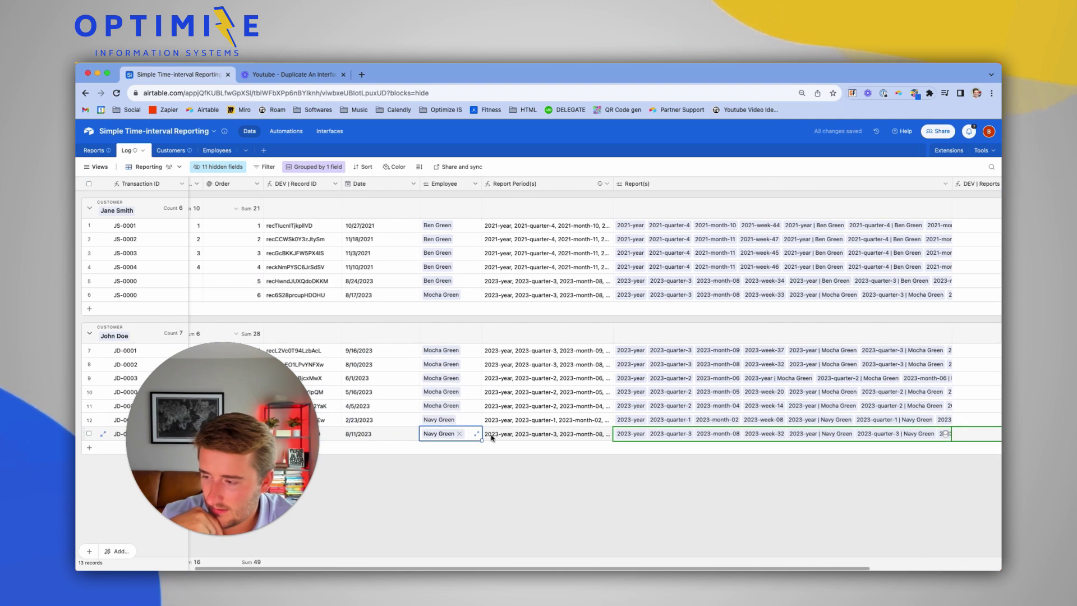
left_click(394, 436)
left_click(394, 435)
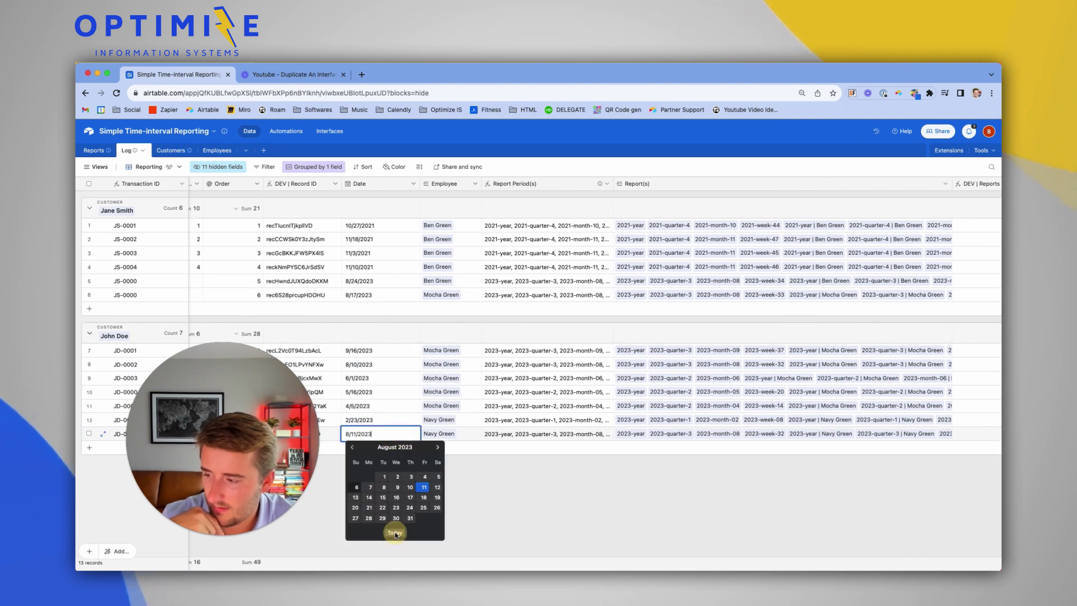
left_click(356, 486)
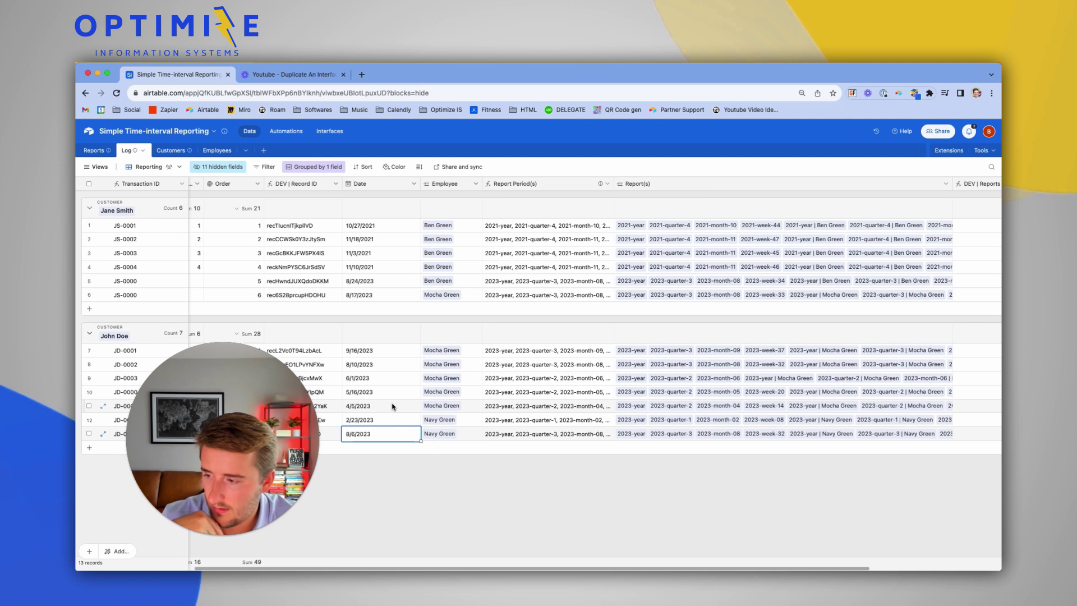
- Change row 11's date to 4/20/2023
double_click(392, 405)
left_click(416, 459)
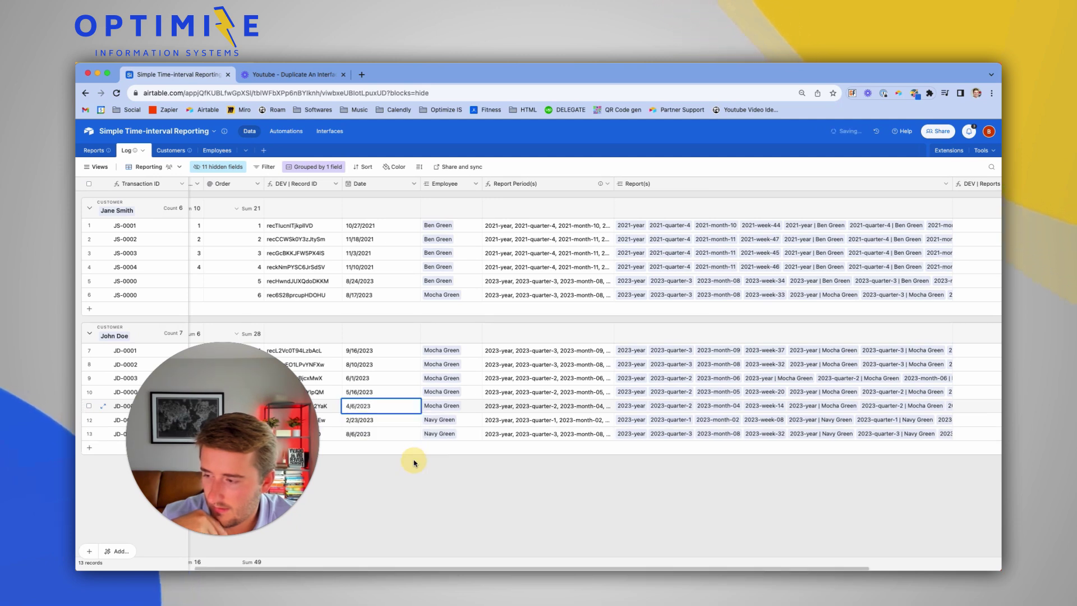
left_click(532, 392)
scroll(530, 392, "right", 3)
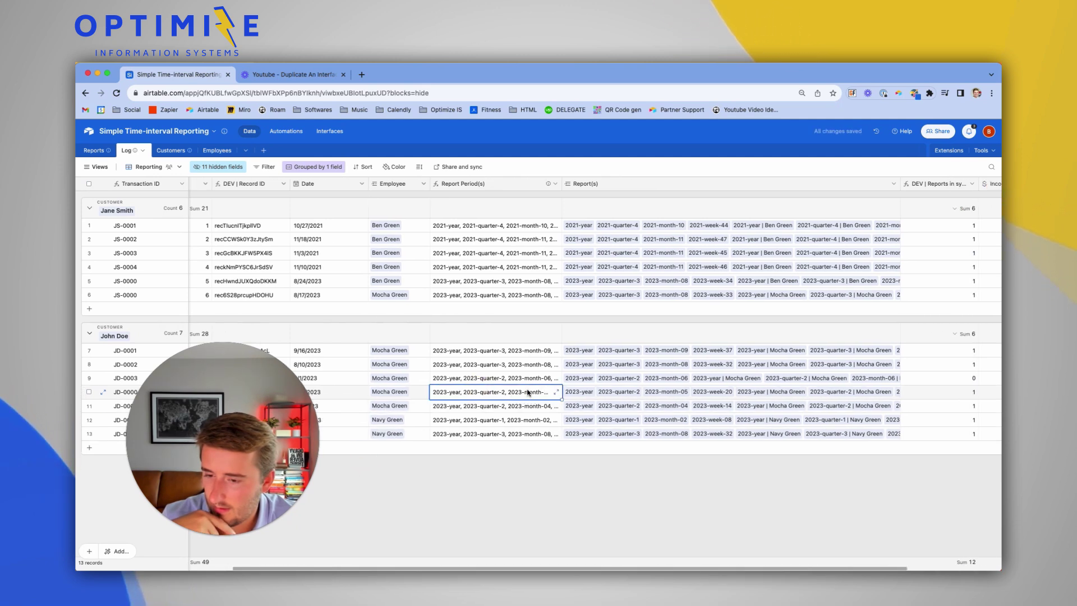
scroll(528, 392, "left", 3)
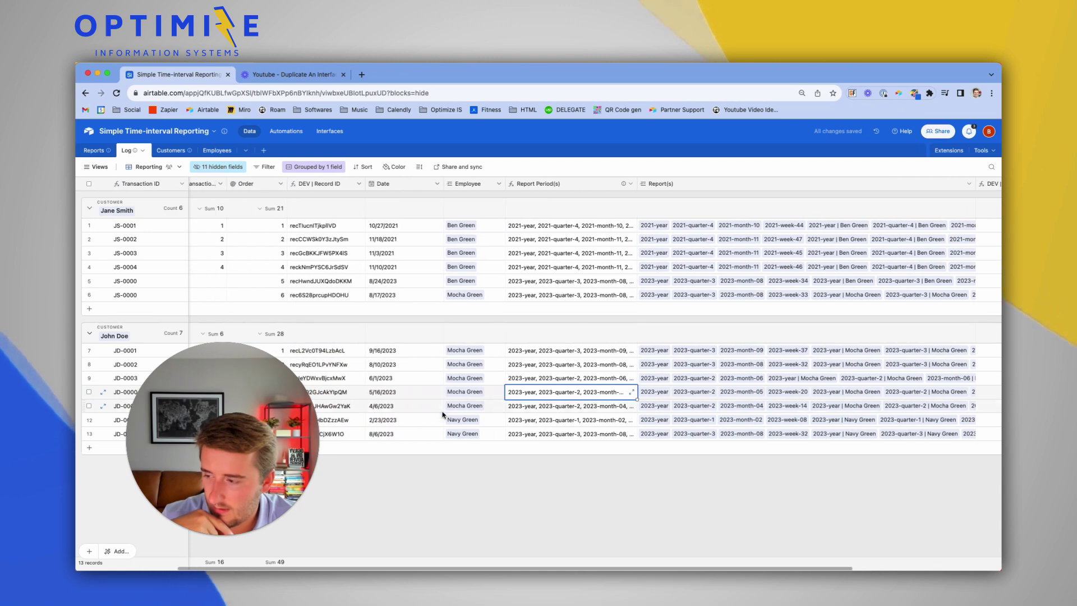
double_click(425, 408)
left_click(435, 482)
scroll(565, 437, "right", 5)
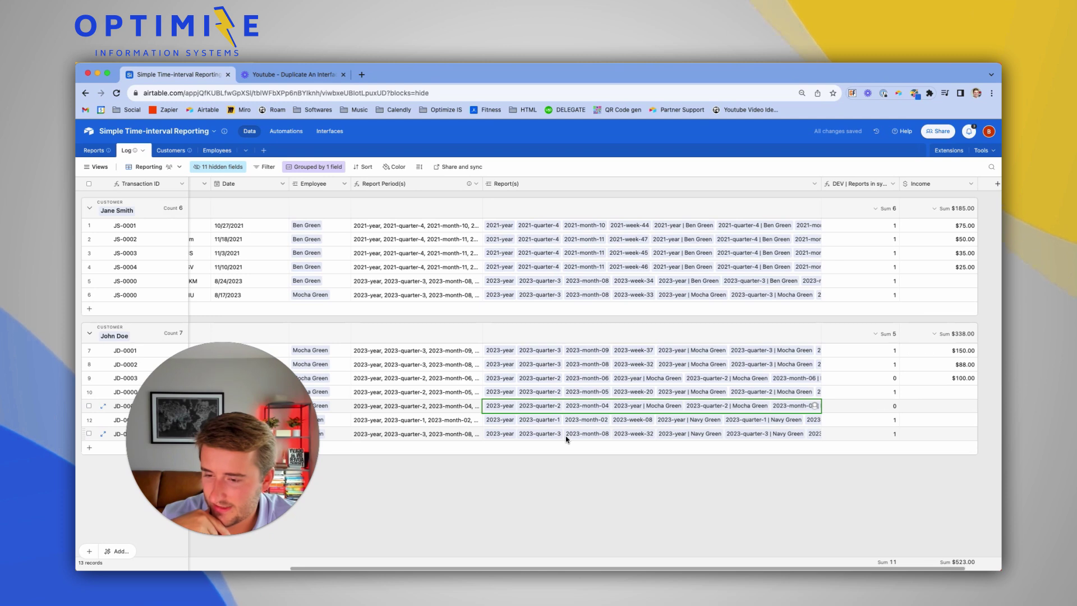
scroll(565, 437, "left", 1)
- Copy Report Period(s) for rows 7–13 and paste them into Report(s)
left_click(664, 408)
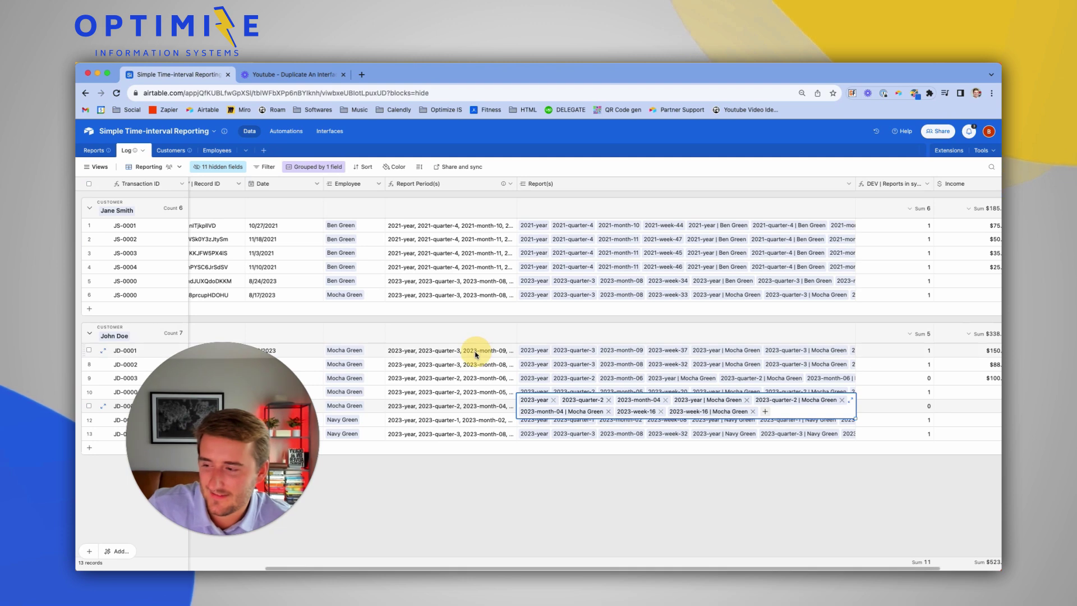
left_click(449, 350)
left_click_drag(448, 350, 452, 437)
key("super+c")
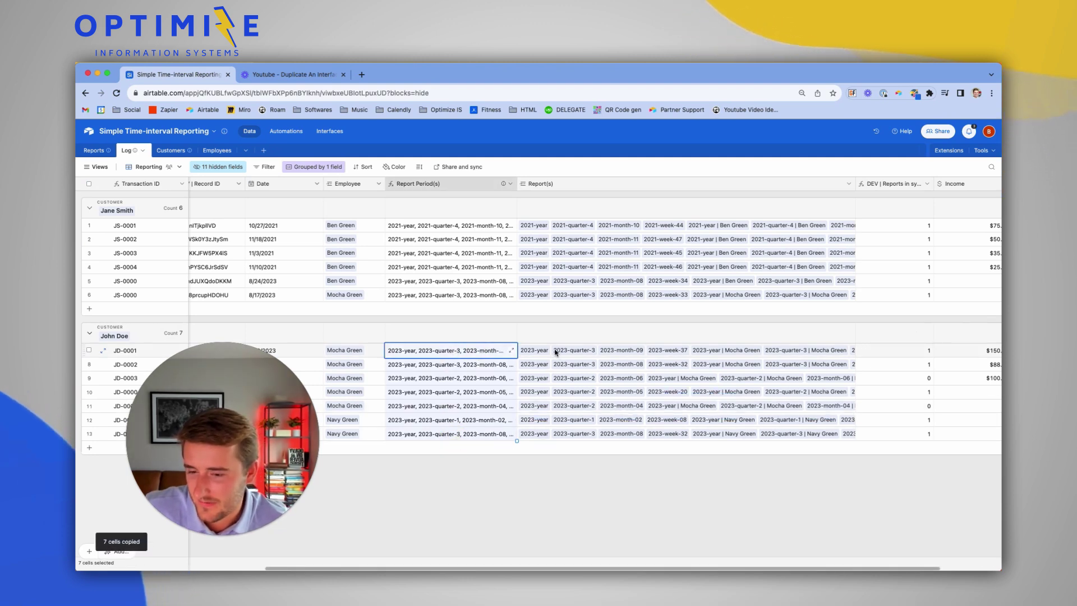
left_click(555, 350)
key("super+v")
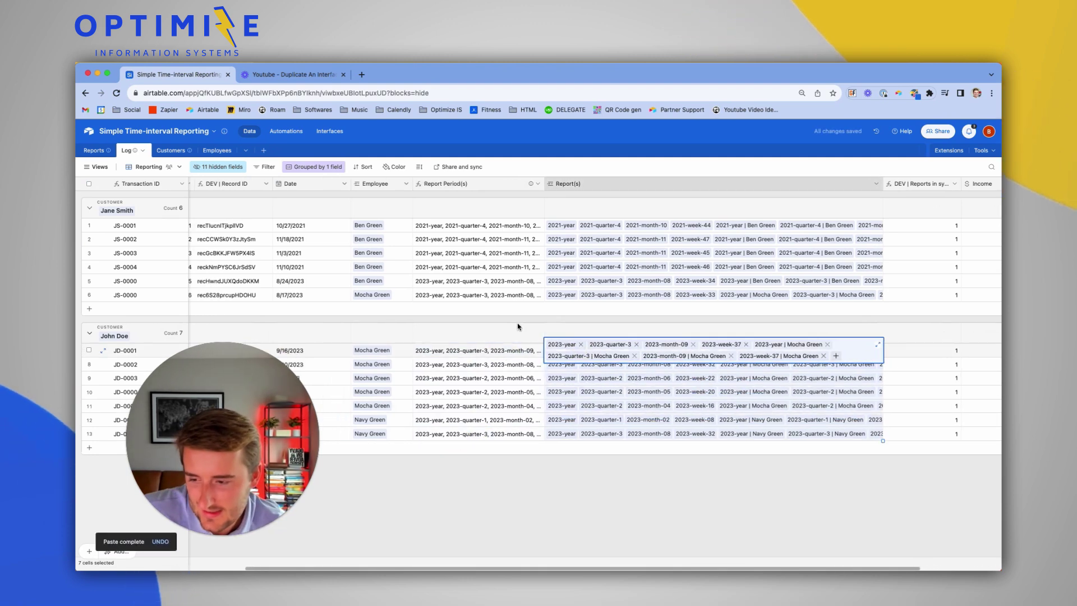
scroll(518, 326, "left", 1)
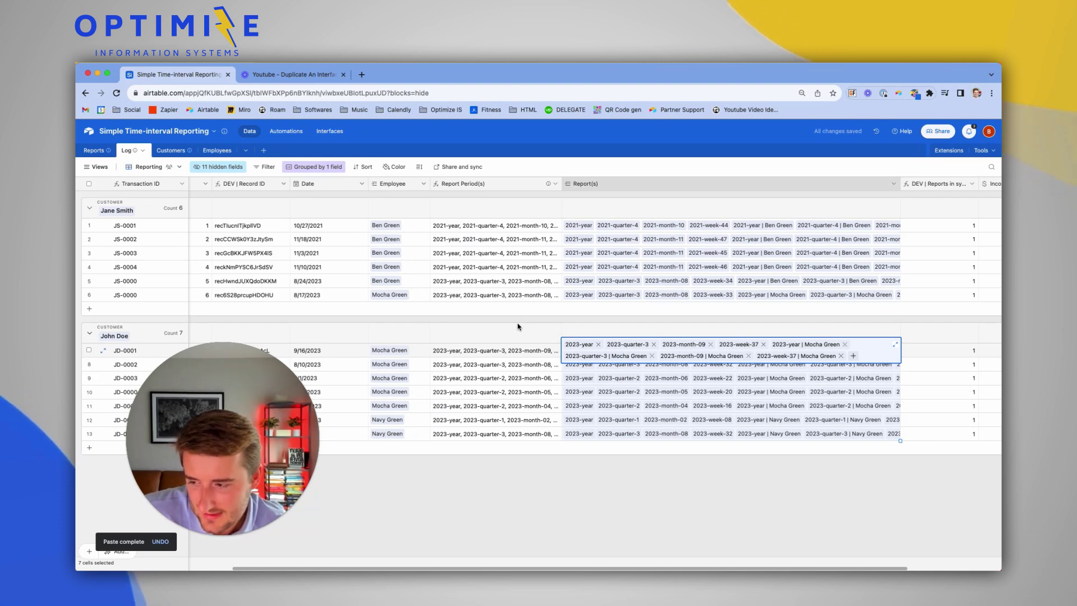
scroll(518, 326, "left", 3)
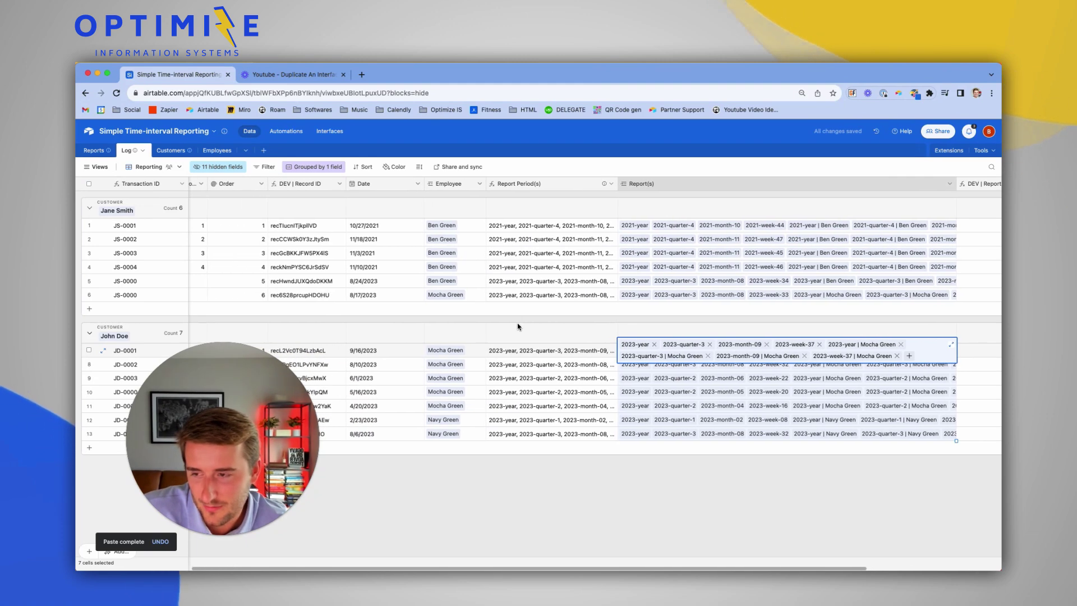
left_click_drag(956, 184, 712, 184)
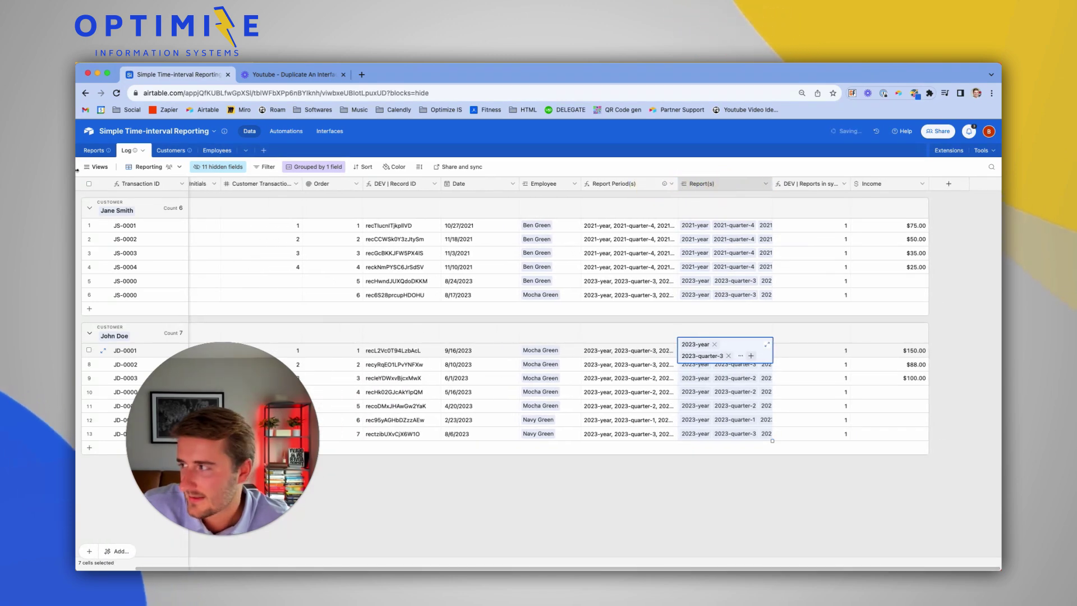
- In the Reports table, check the summary-bar sums of the Count cells, then the Total and Average cells
left_click(90, 153)
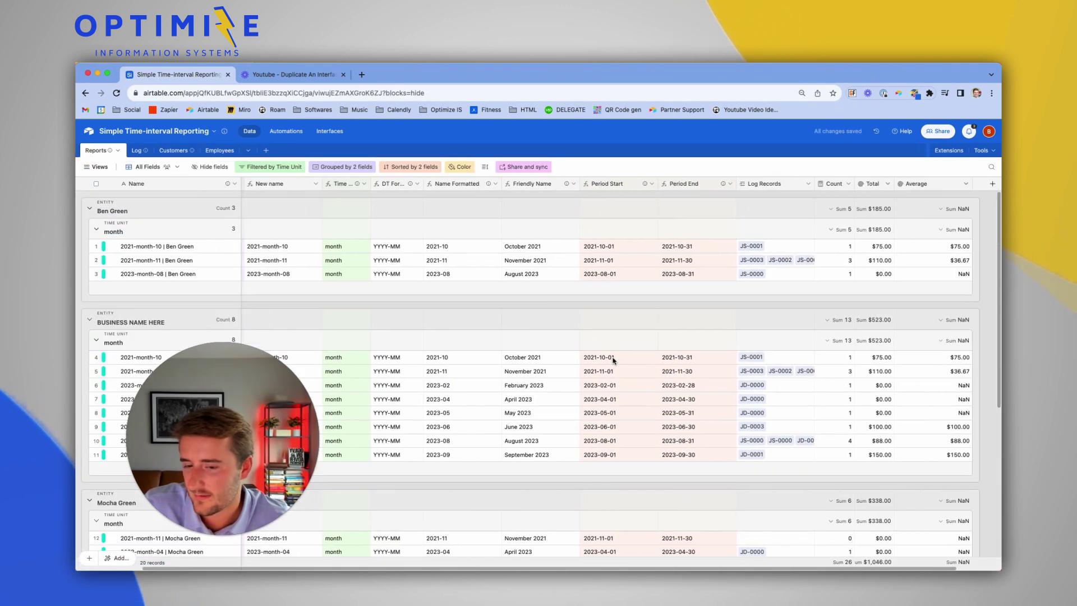
left_click_drag(785, 357, 798, 455)
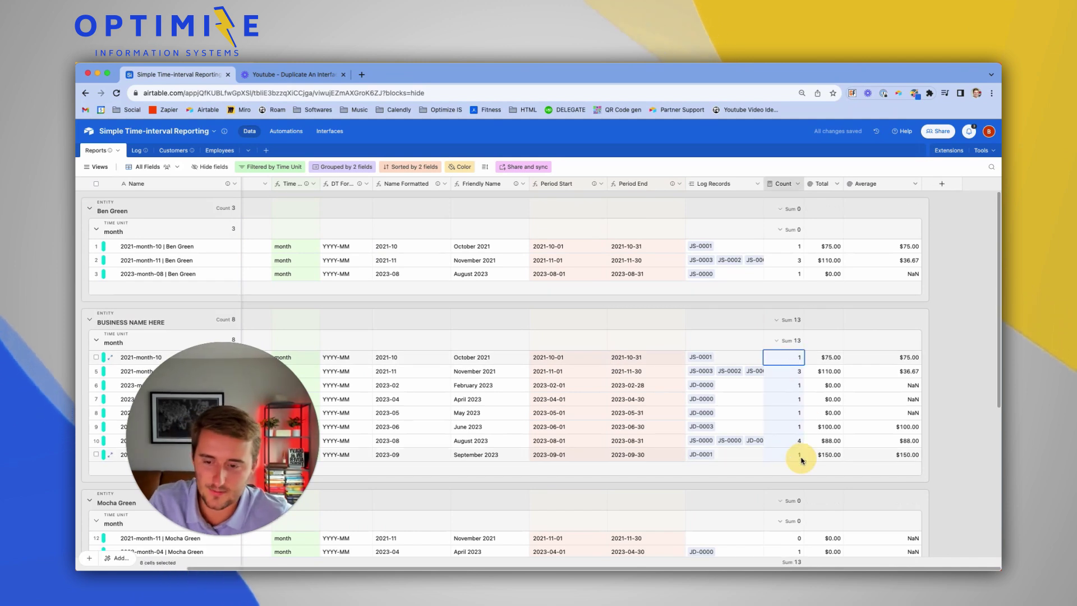
left_click_drag(818, 363, 920, 457)
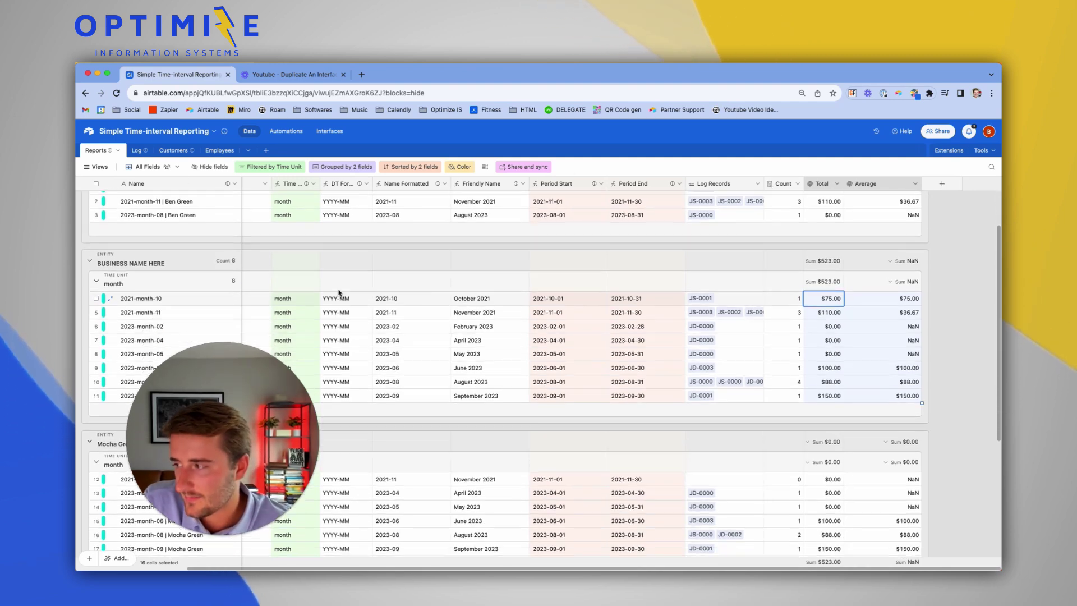
scroll(189, 240, "left", 1)
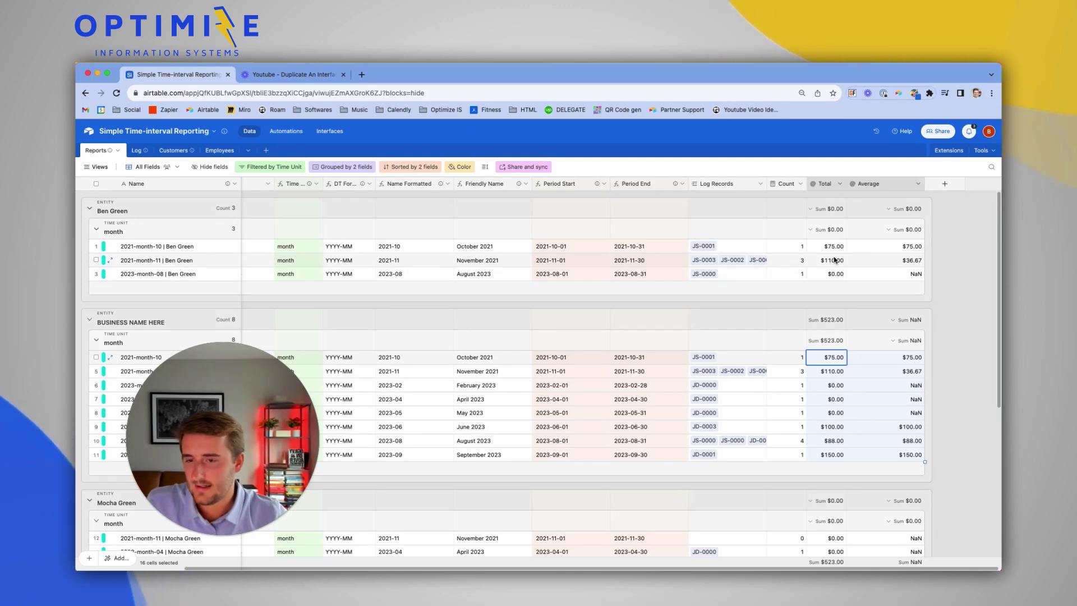
left_click(784, 183)
- Delete the Count, Total and Average fields from Reports
left_click(894, 183, "shift")
right_click(894, 183)
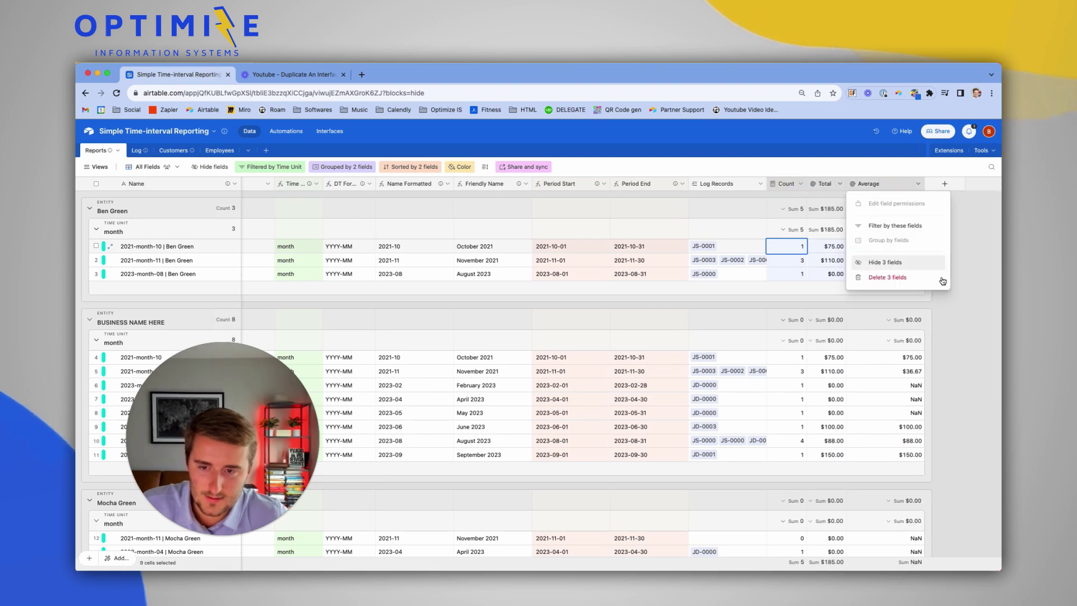
left_click(920, 283)
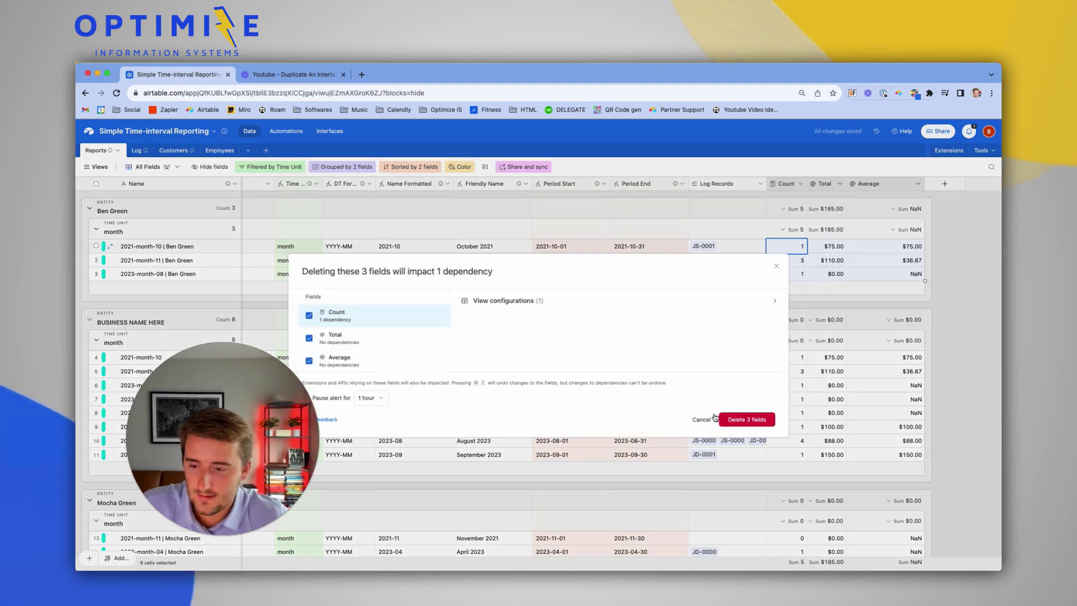
left_click(746, 419)
- Add a Count (Log Records) field counting each report's linked logs
left_click(921, 185)
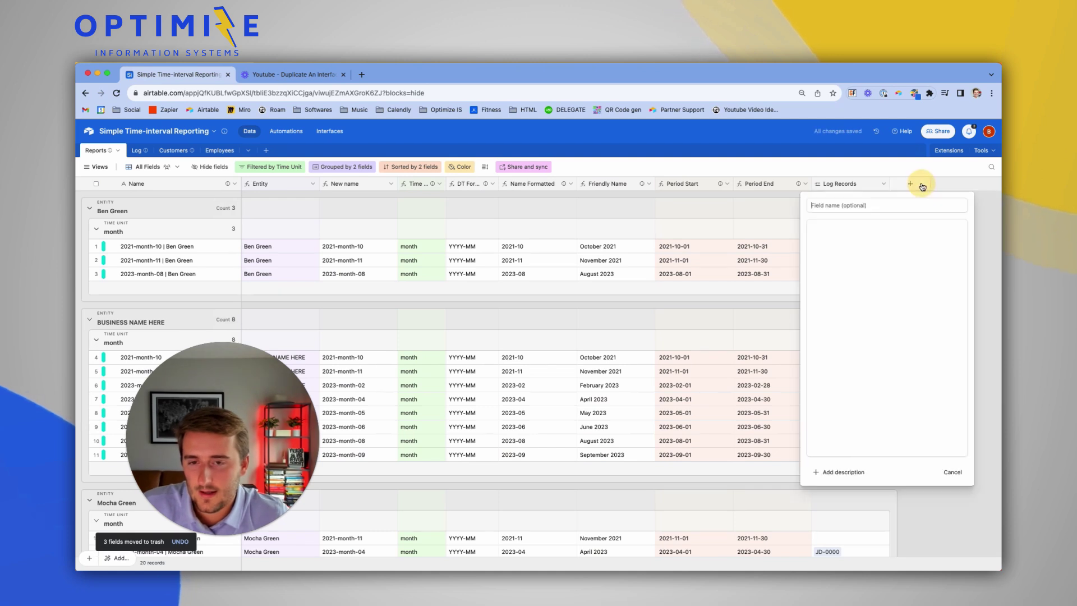
left_click(843, 224)
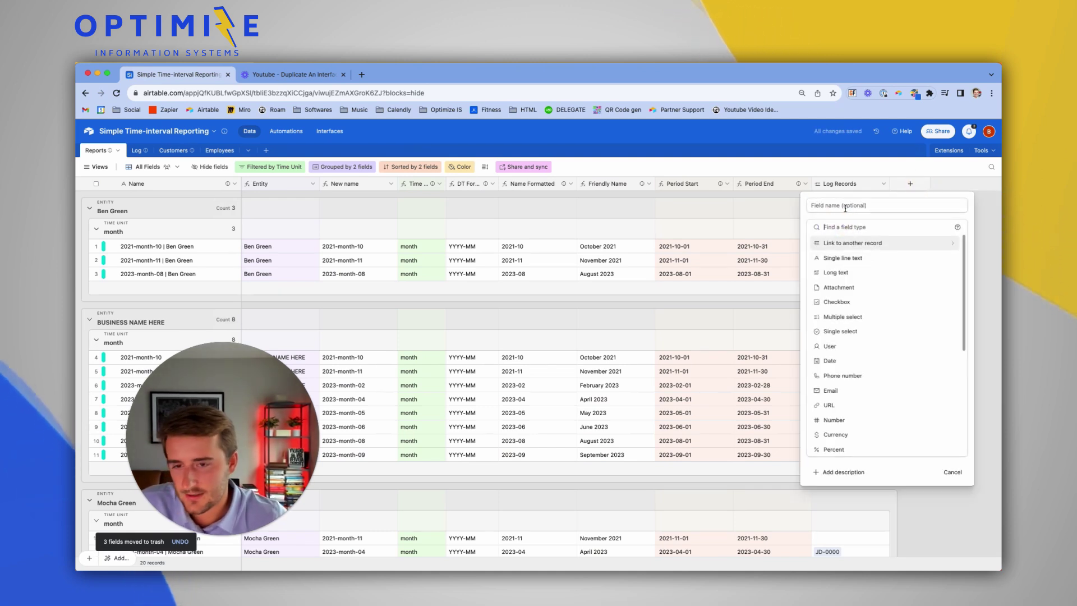
type("cou")
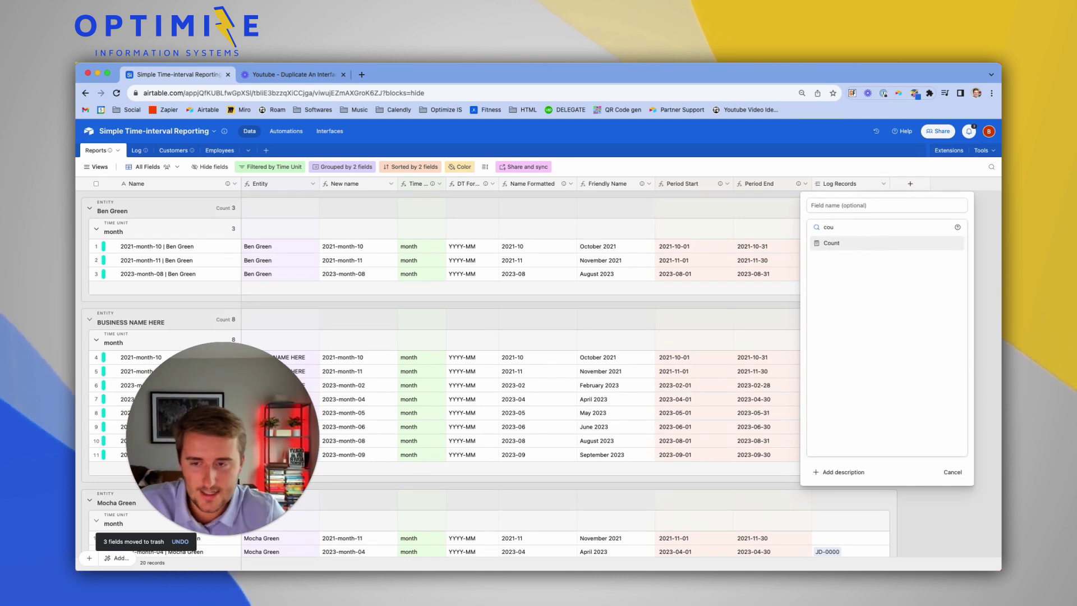
left_click(829, 243)
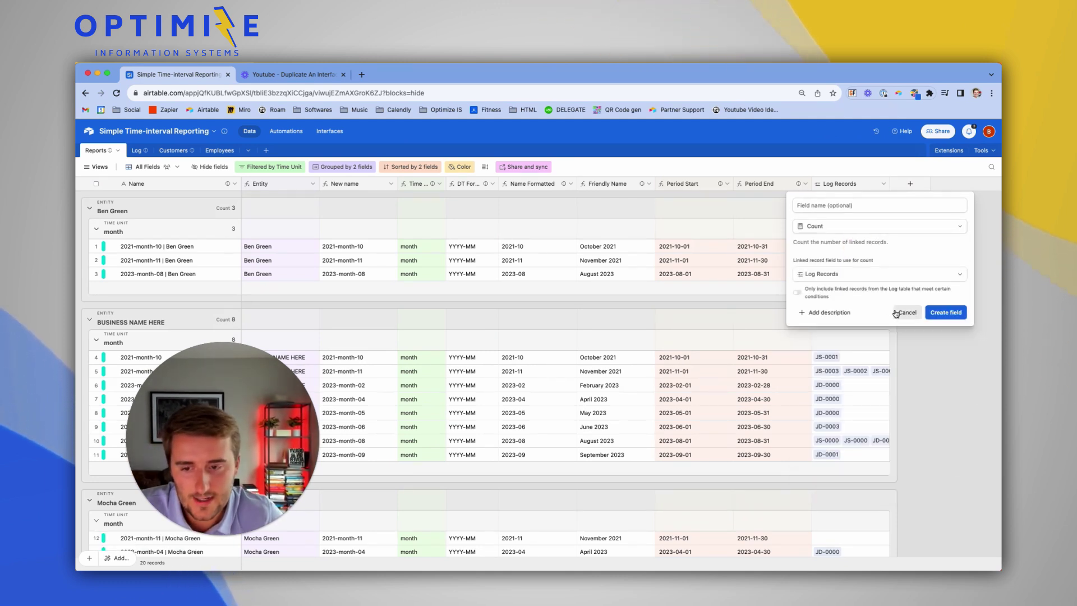
left_click(945, 312)
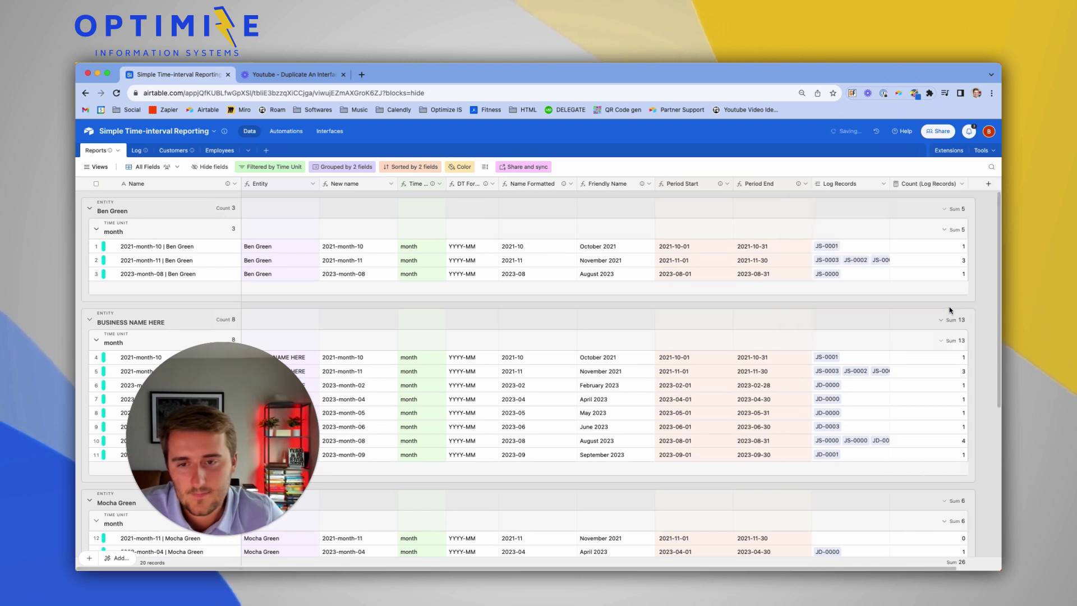
left_click(941, 183)
- Create a Rollup field summing Income with SUM(values)
left_click(909, 227)
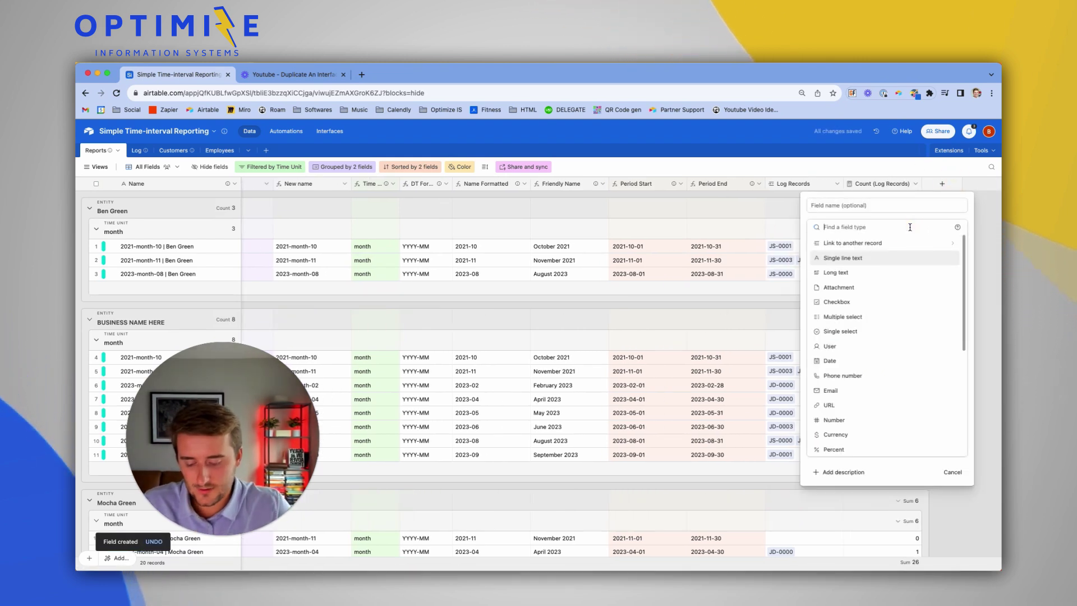
type("roll")
key("Return")
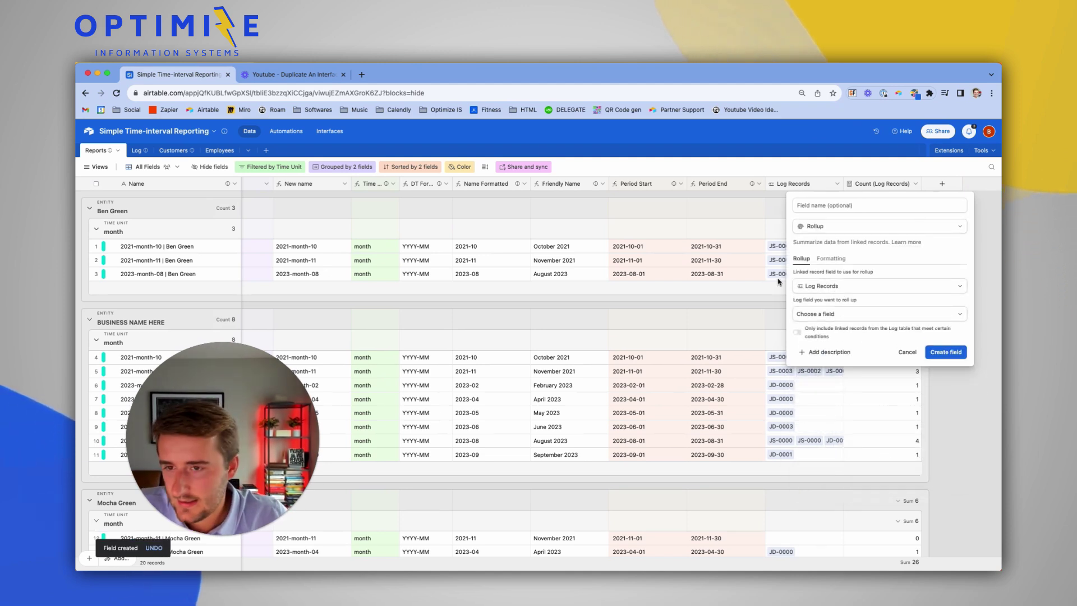
left_click(842, 314)
scroll(869, 424, "down", 3)
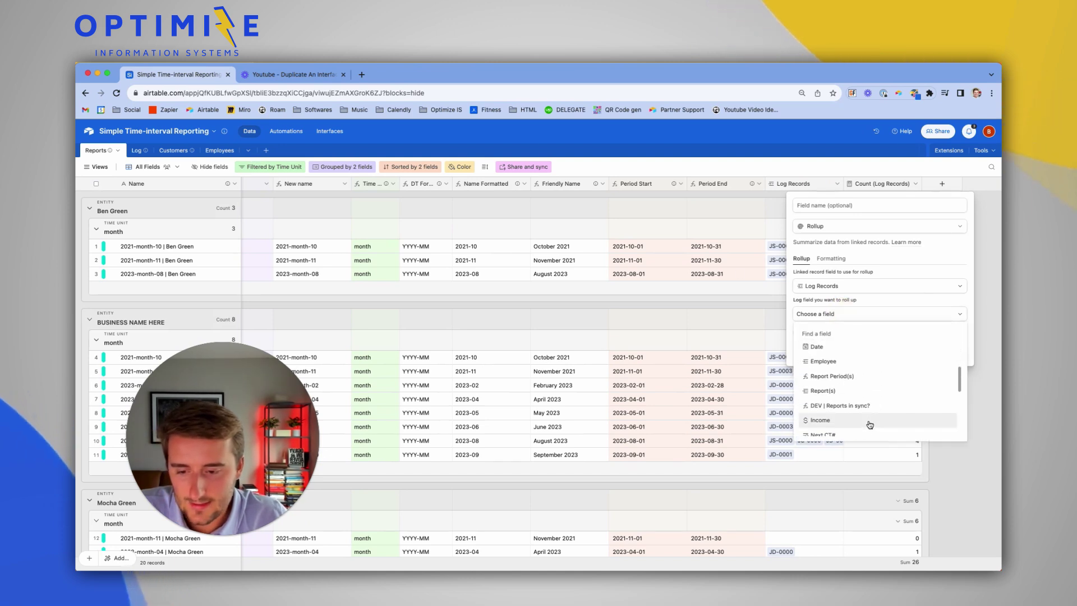
left_click(828, 402)
left_click(823, 365)
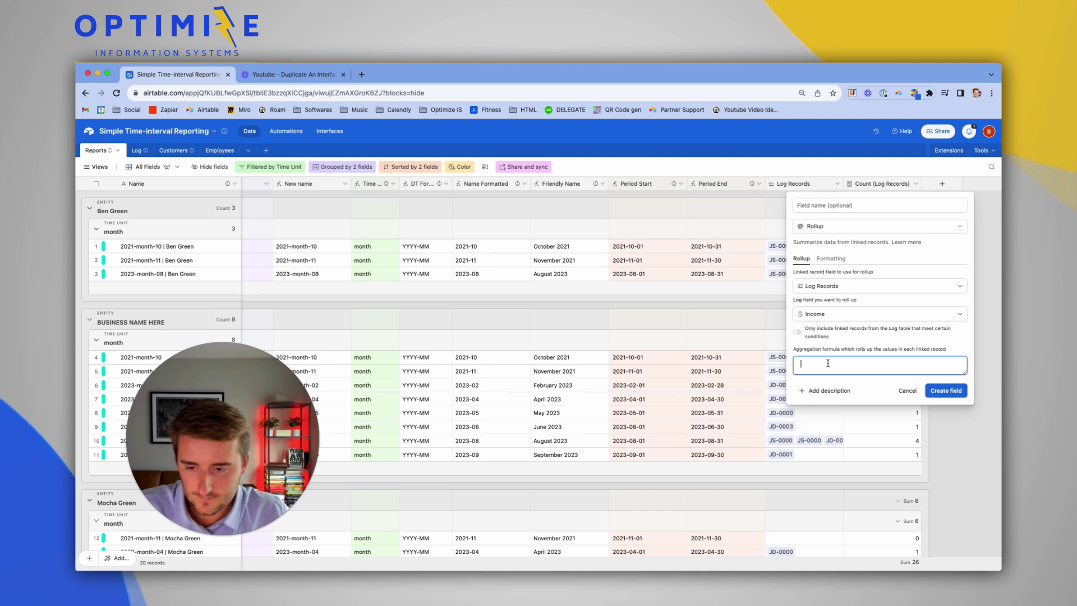
type("s")
left_click(819, 387)
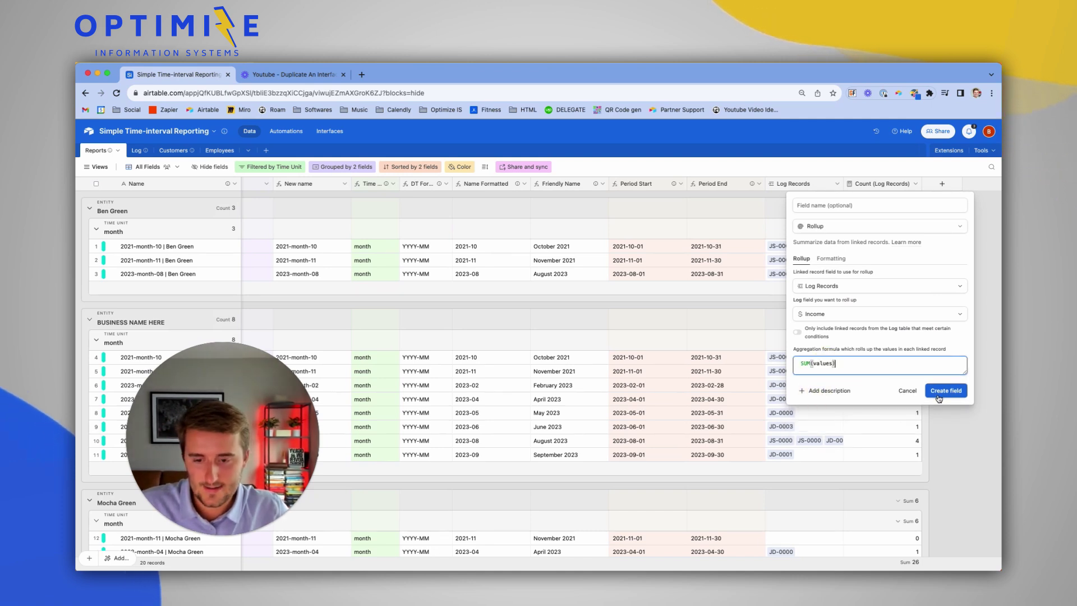
left_click(946, 391)
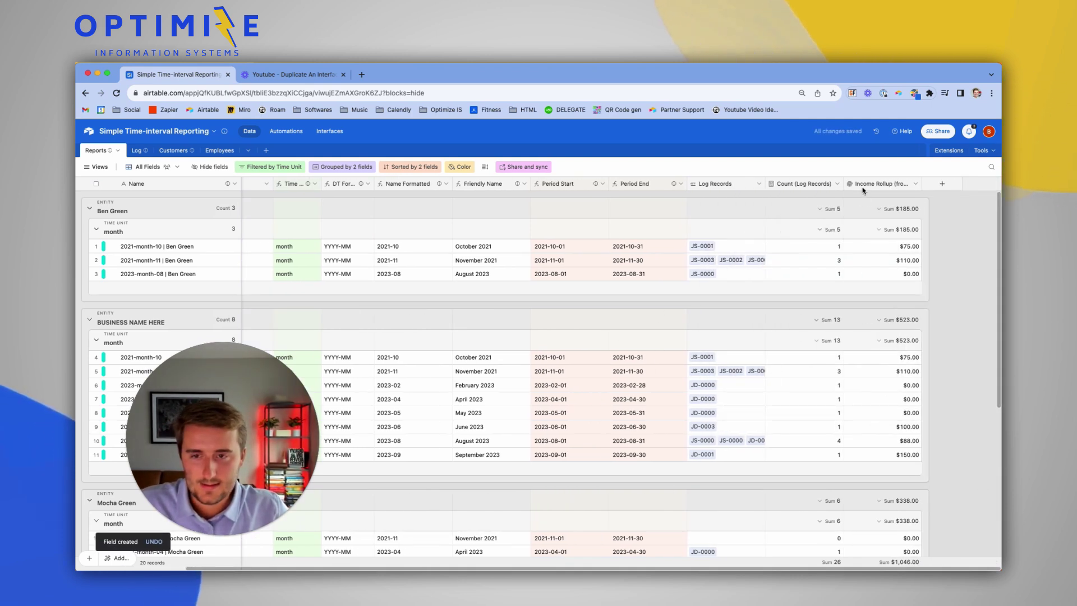
- Create a second Rollup field averaging Income with AVERAGE(values)
left_click(943, 184)
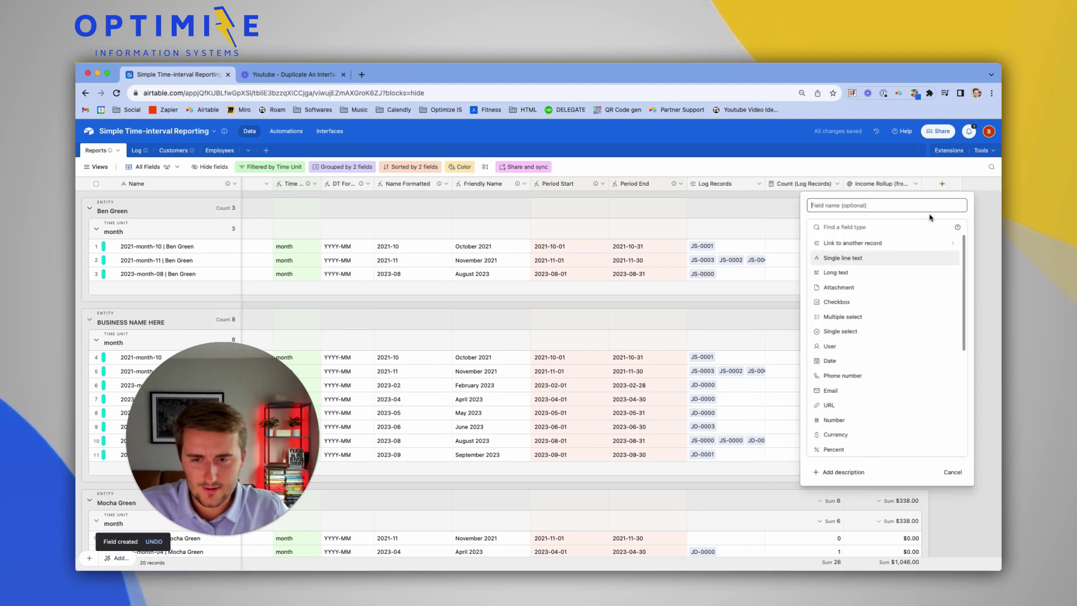
left_click(887, 226)
type("roll")
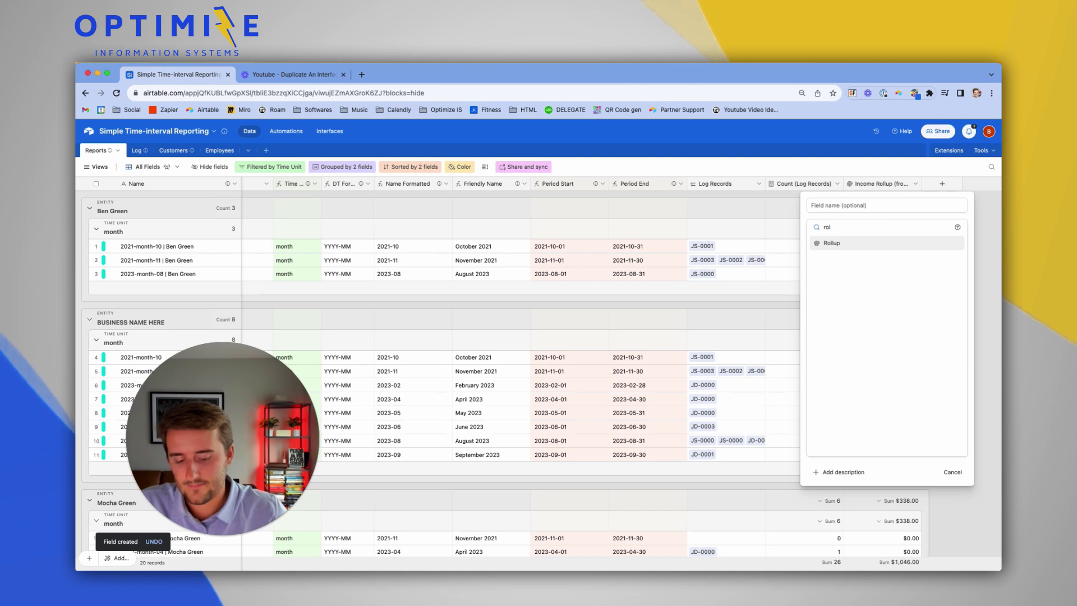
key("Return")
left_click(821, 321)
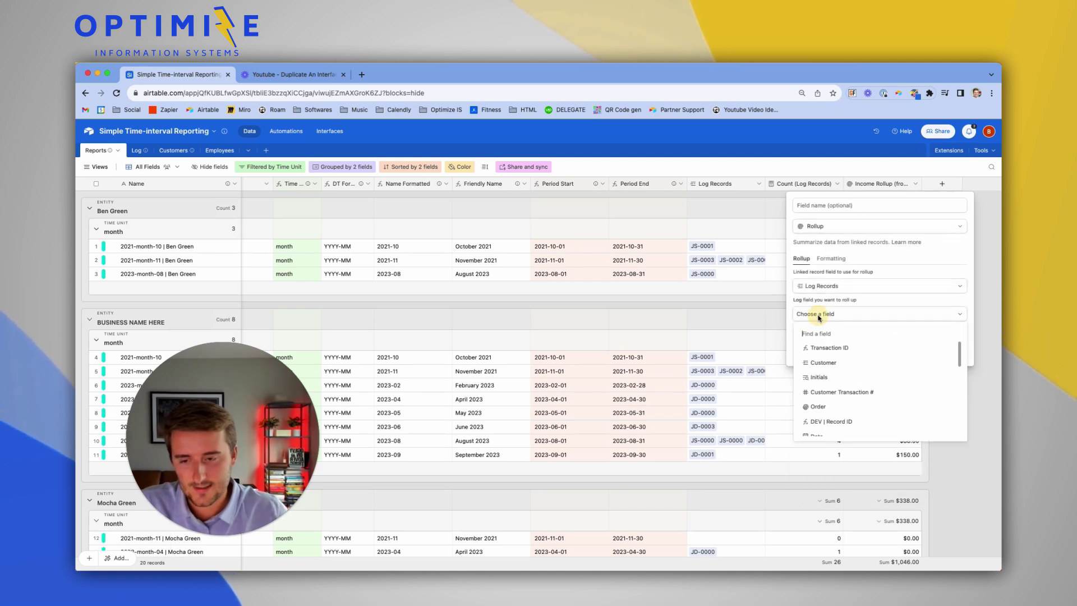
scroll(861, 413, "down", 5)
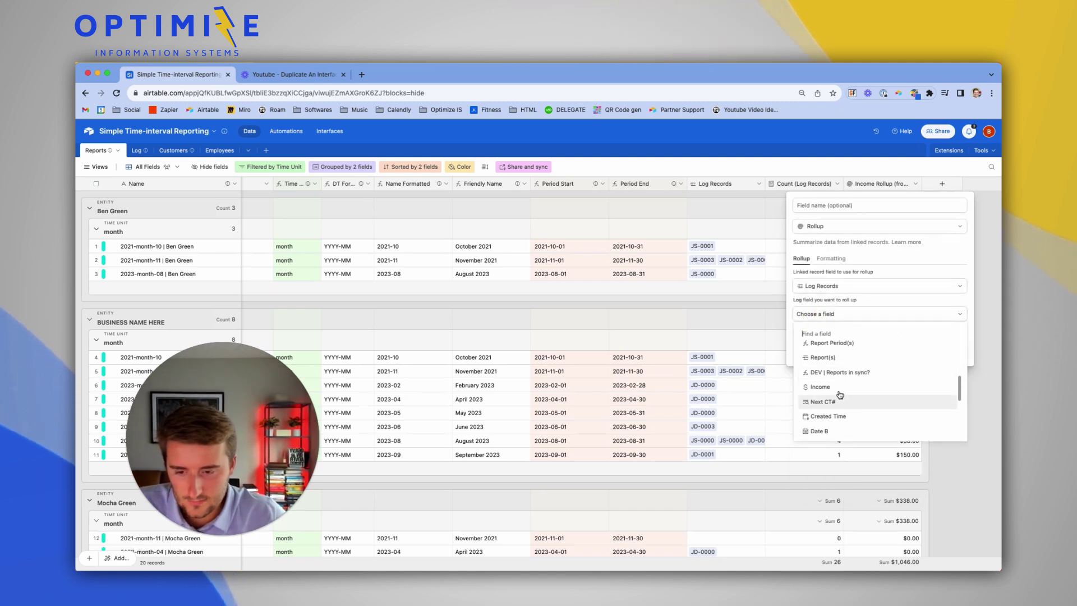
left_click(820, 379)
left_click(808, 361)
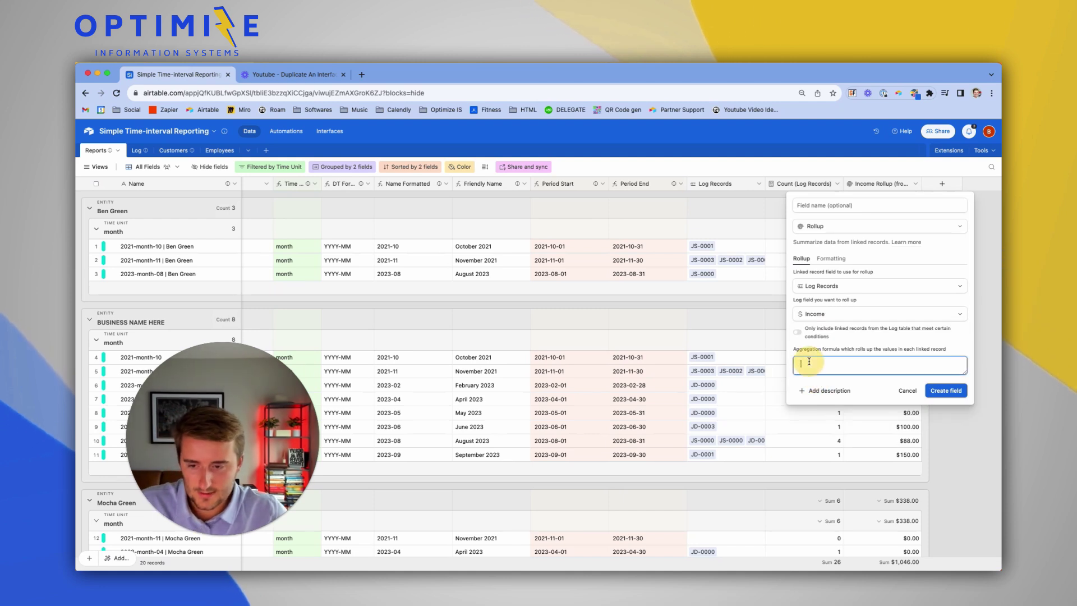
type("ave")
key("Return")
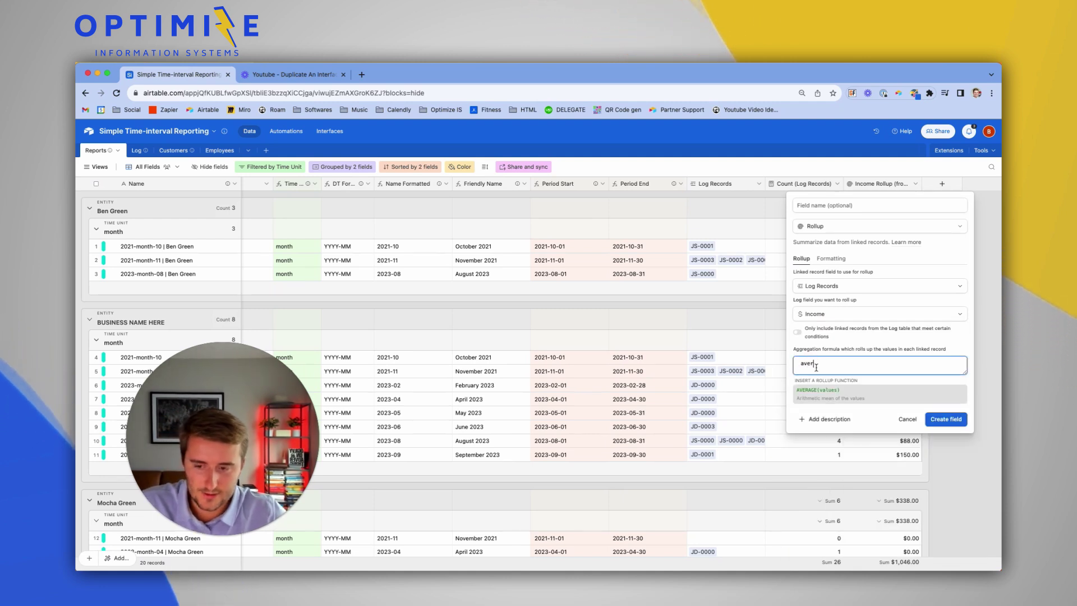
left_click(951, 391)
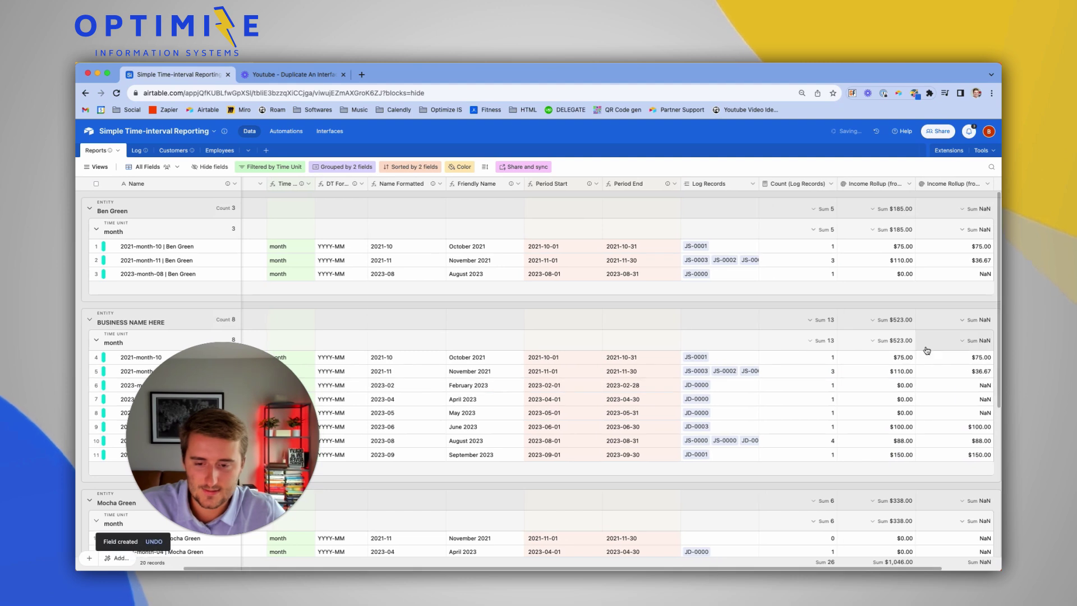